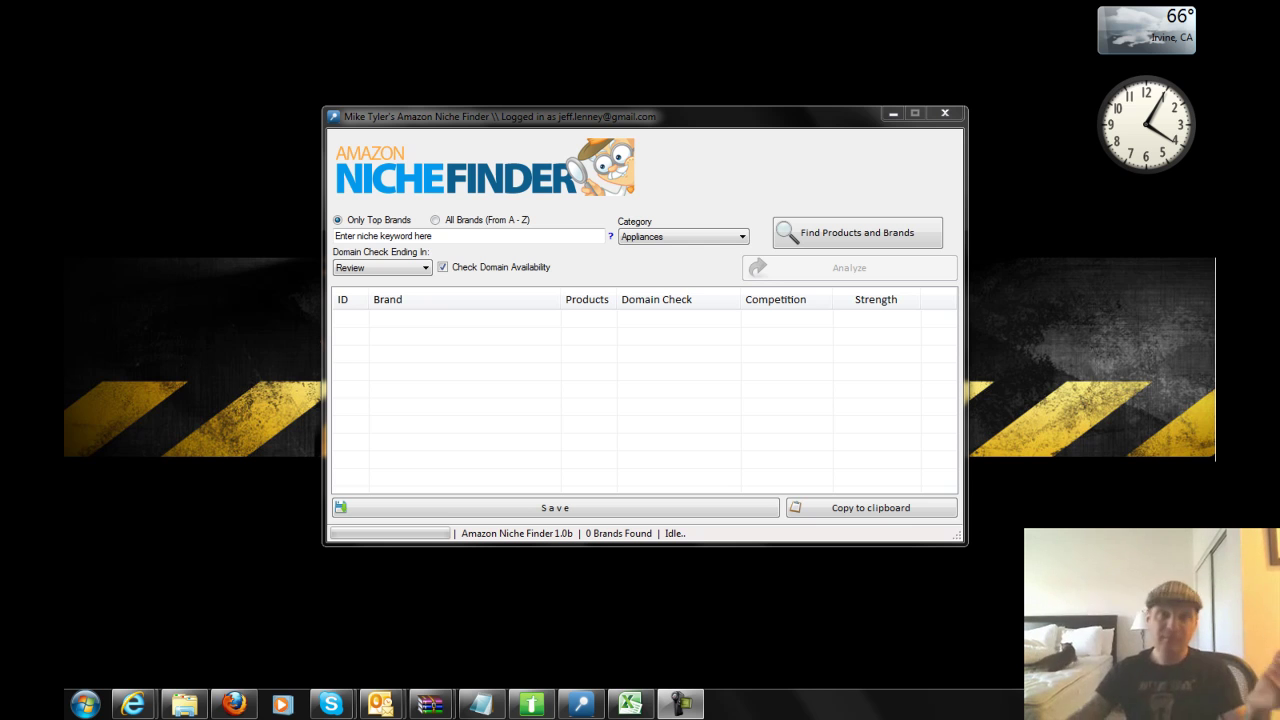
- Set the category to Shoes and enter "trail" as the niche keyword
mouse_move(565, 128)
mouse_down()
mouse_move(595, 120)
mouse_move(568, 114)
mouse_up()
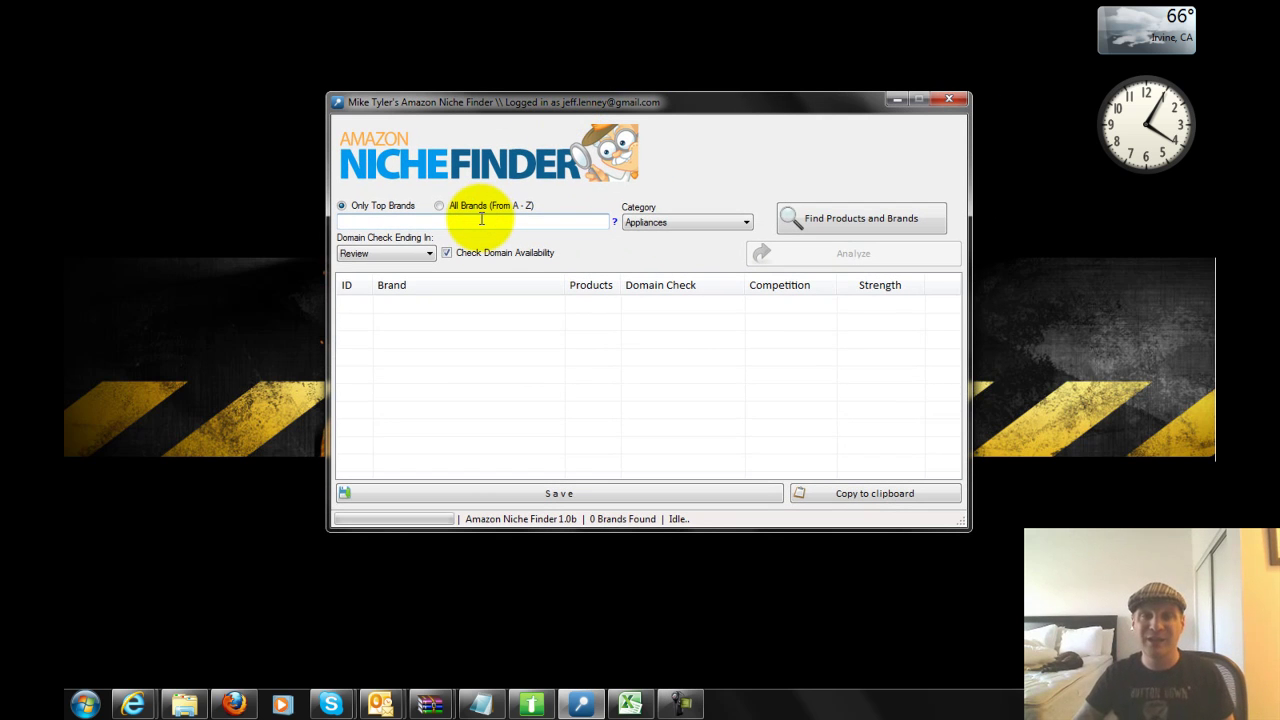
click(674, 222)
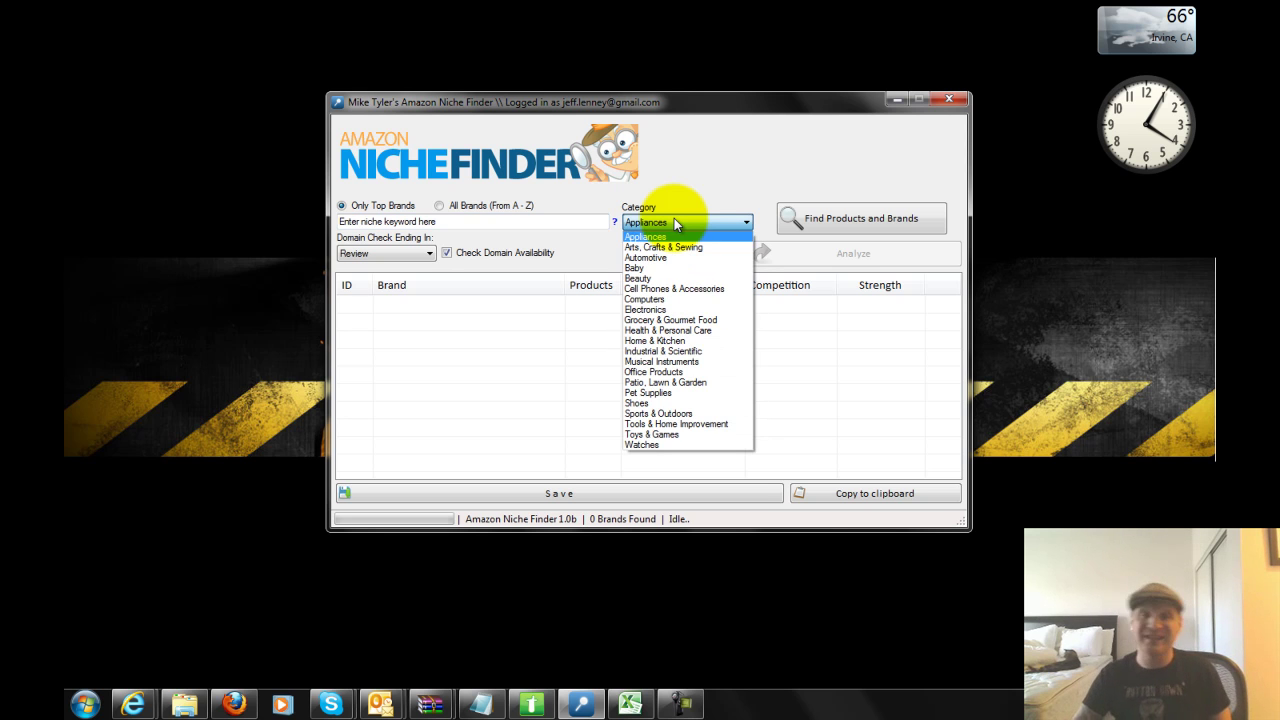
click(652, 403)
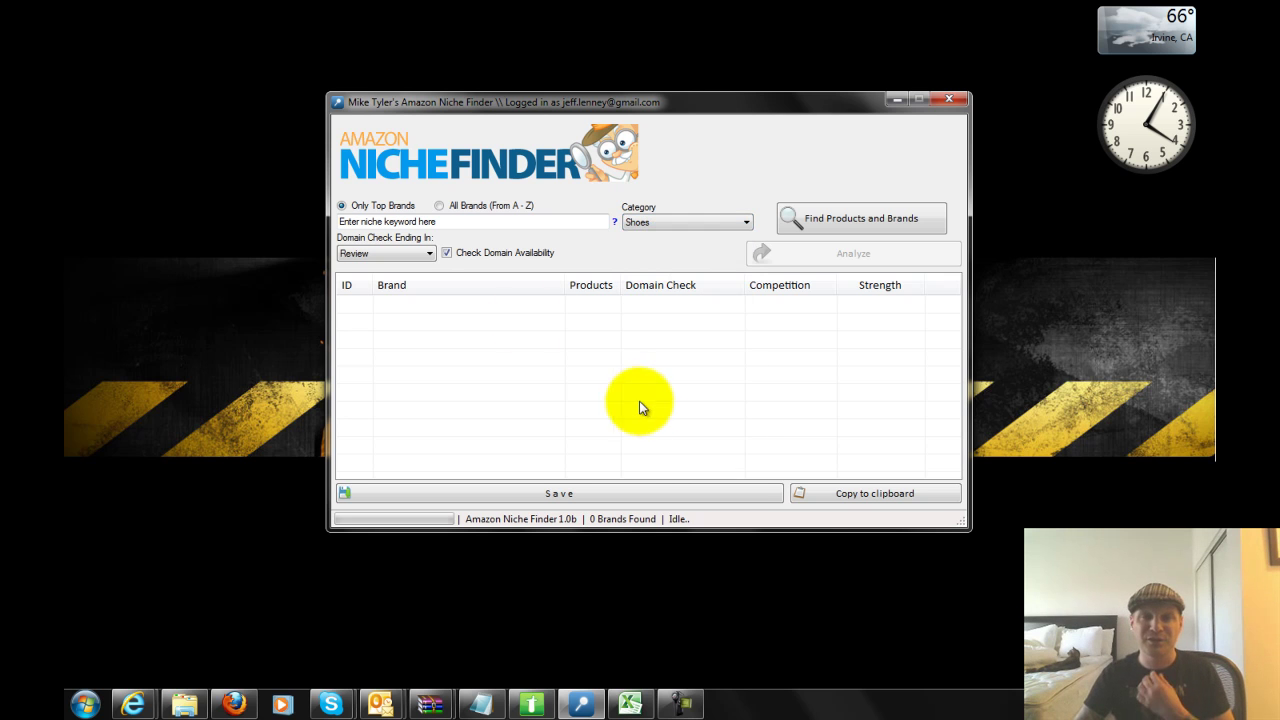
click(453, 219)
text(trail)
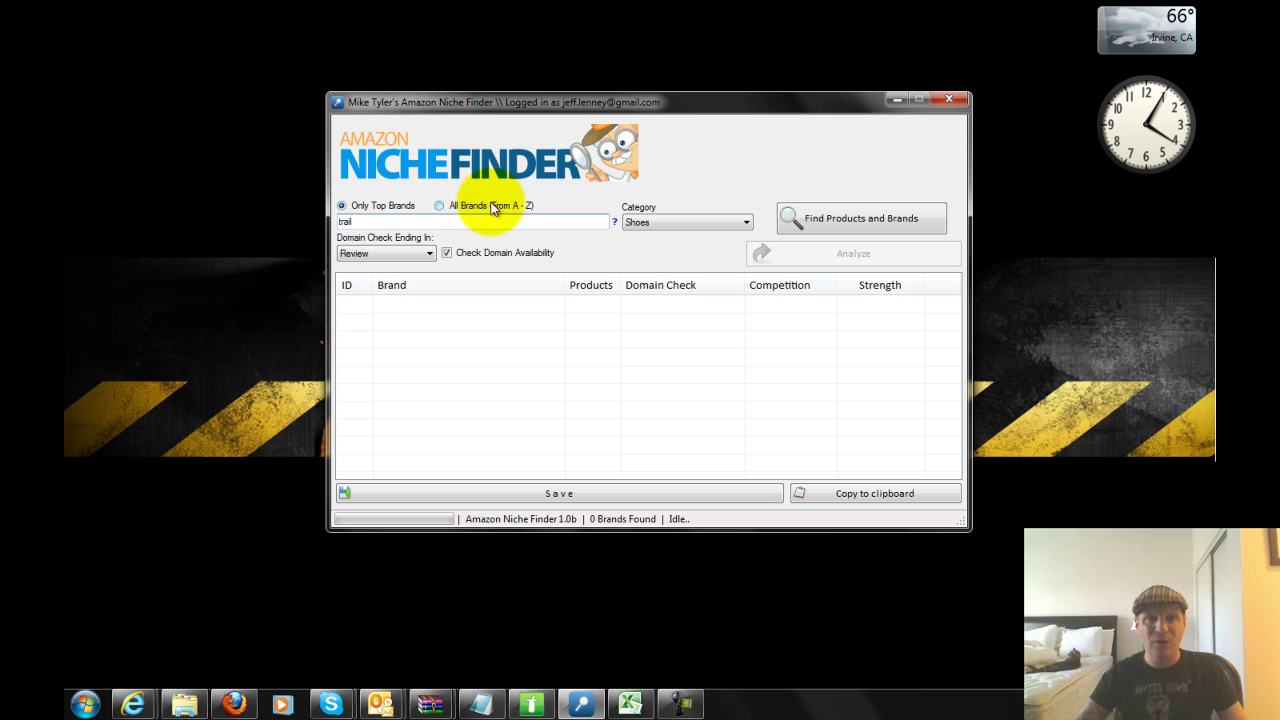
click(680, 705)
click(352, 221)
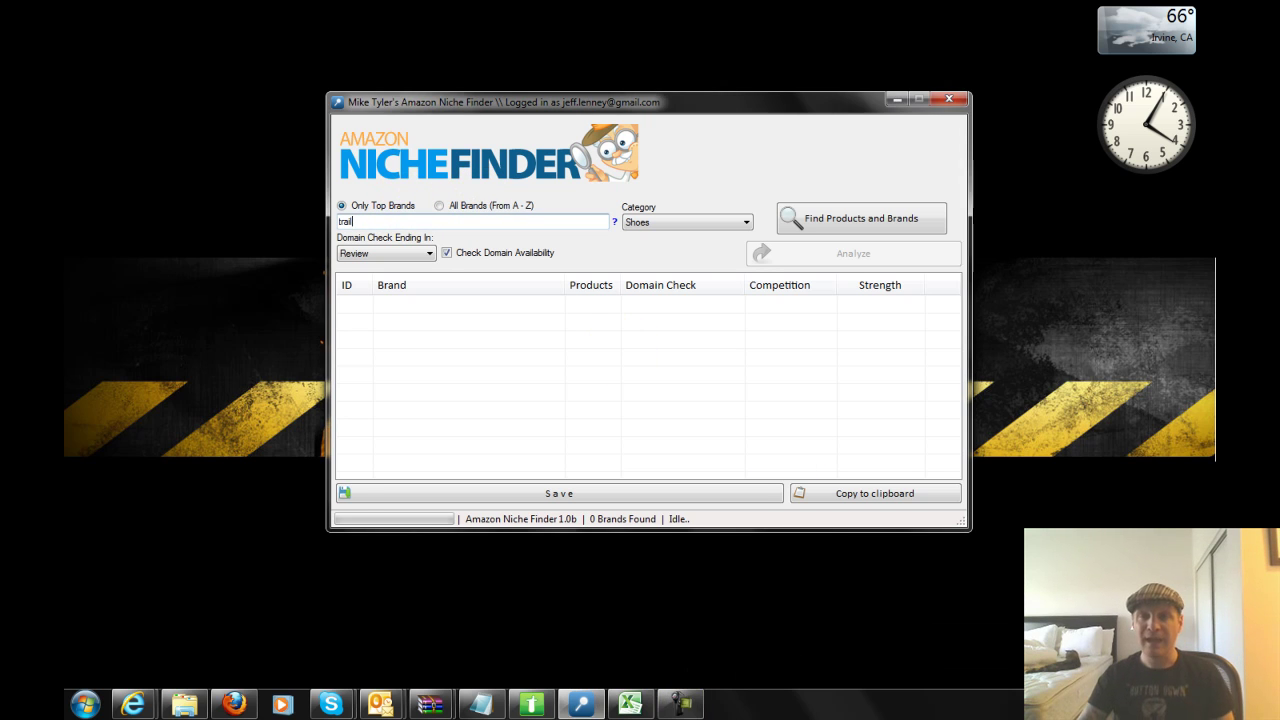
- Choose Review as the domain check ending and find the top products and brands for the keyword
click(372, 254)
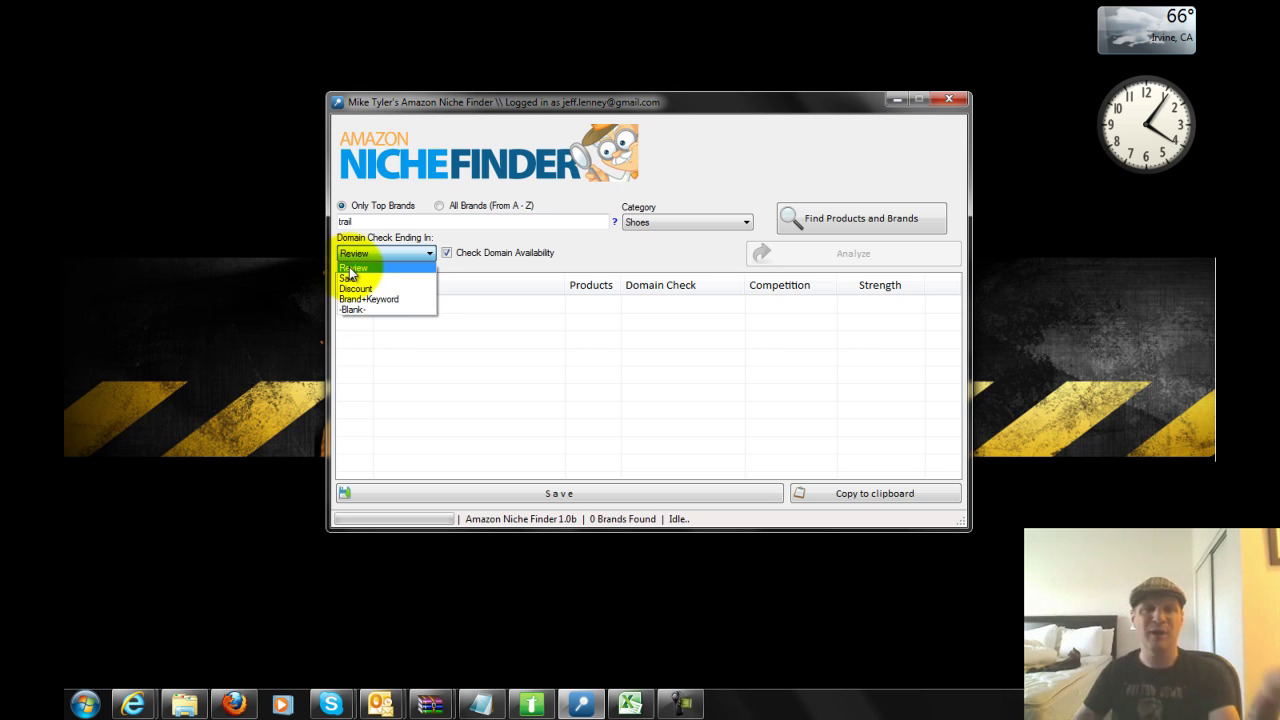
click(351, 269)
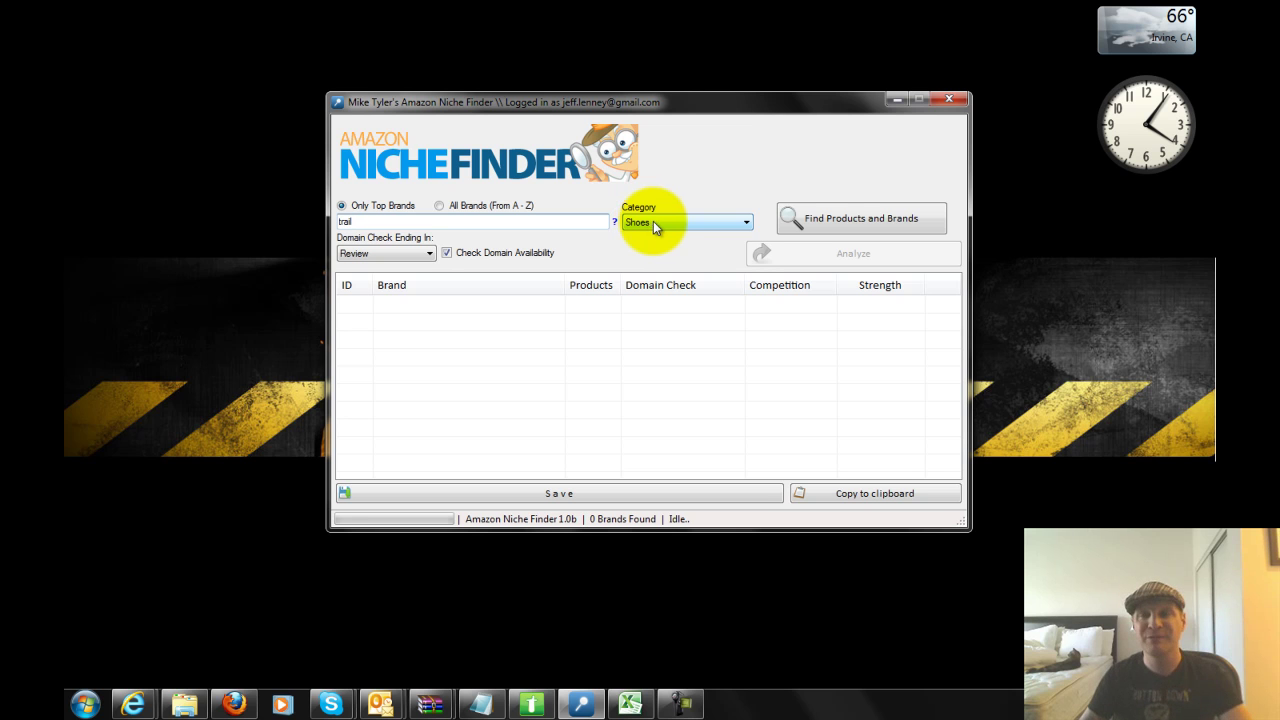
click(838, 219)
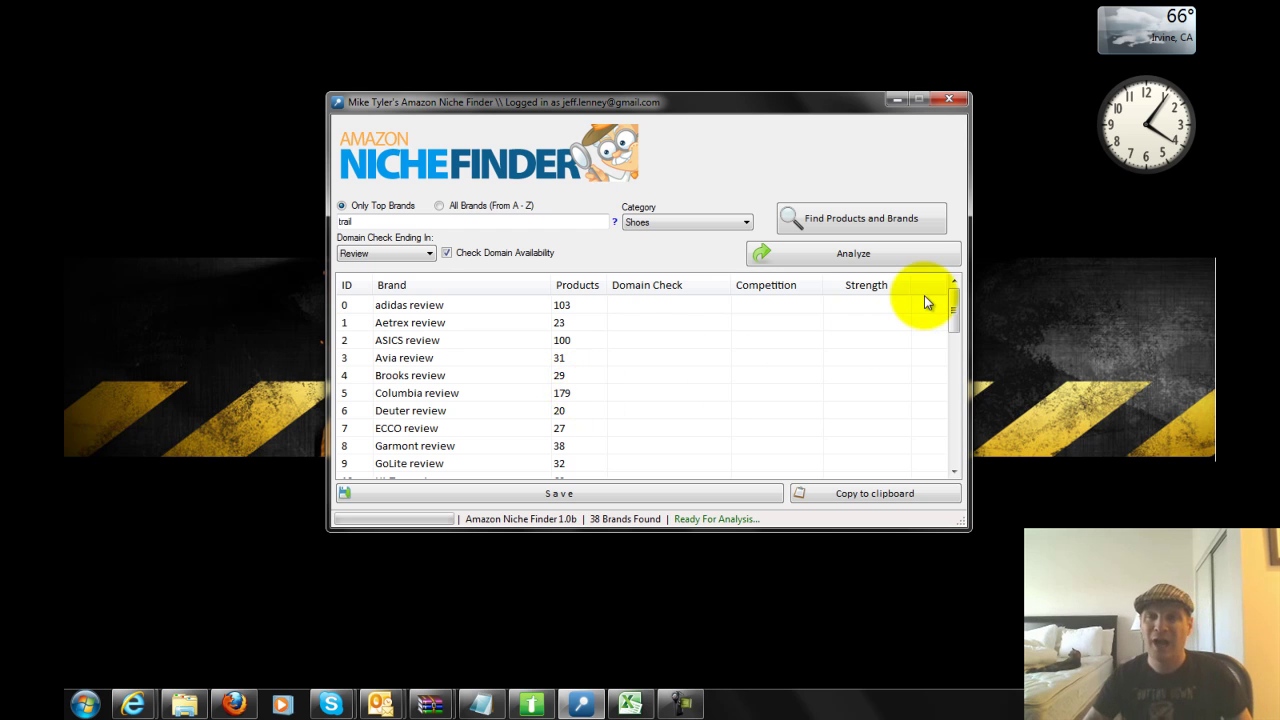
- Analyze the listed brands for domain availability, competition and strength
scroll(955, 316, down, 1)
drag(955, 316, 958, 447)
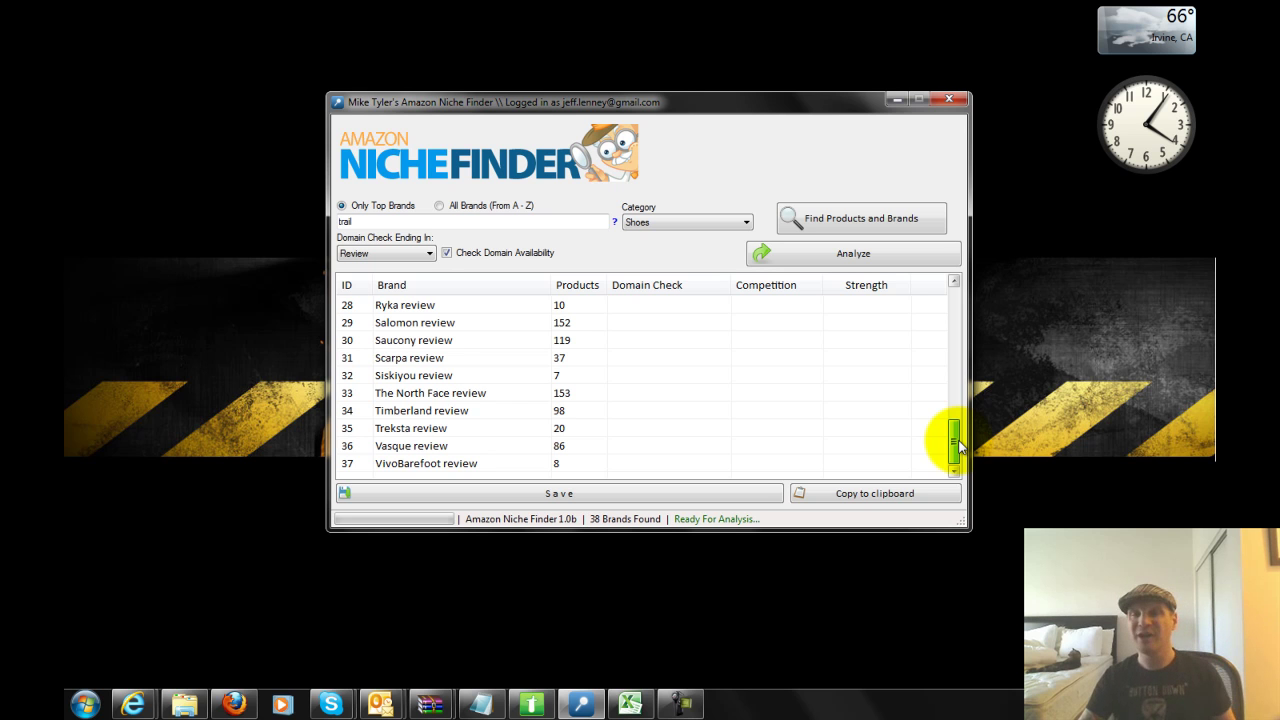
drag(958, 443, 958, 280)
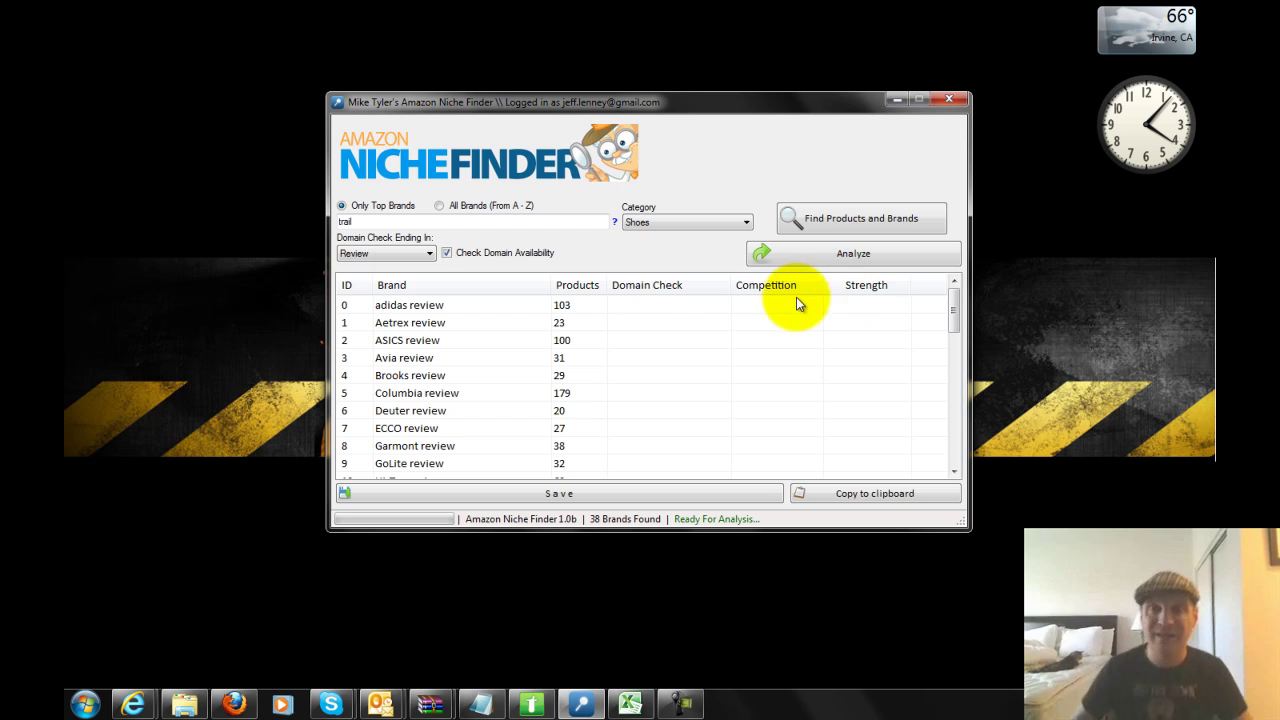
click(841, 252)
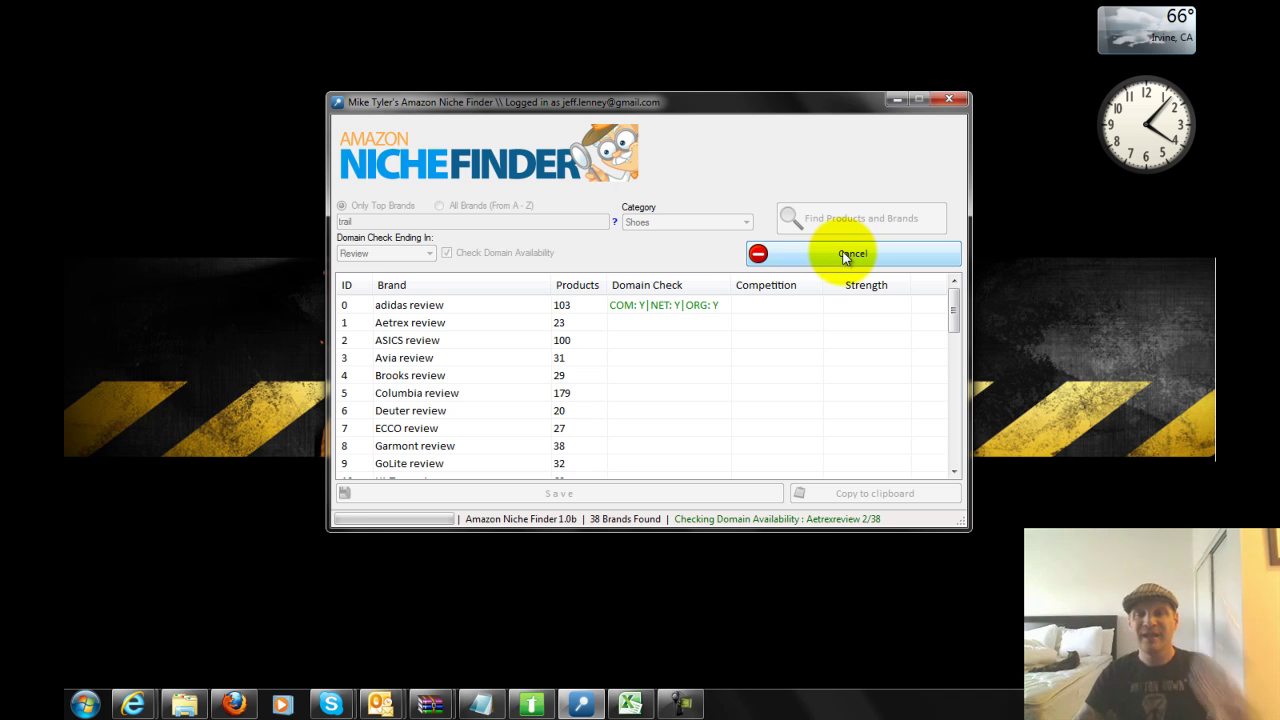
click(680, 705)
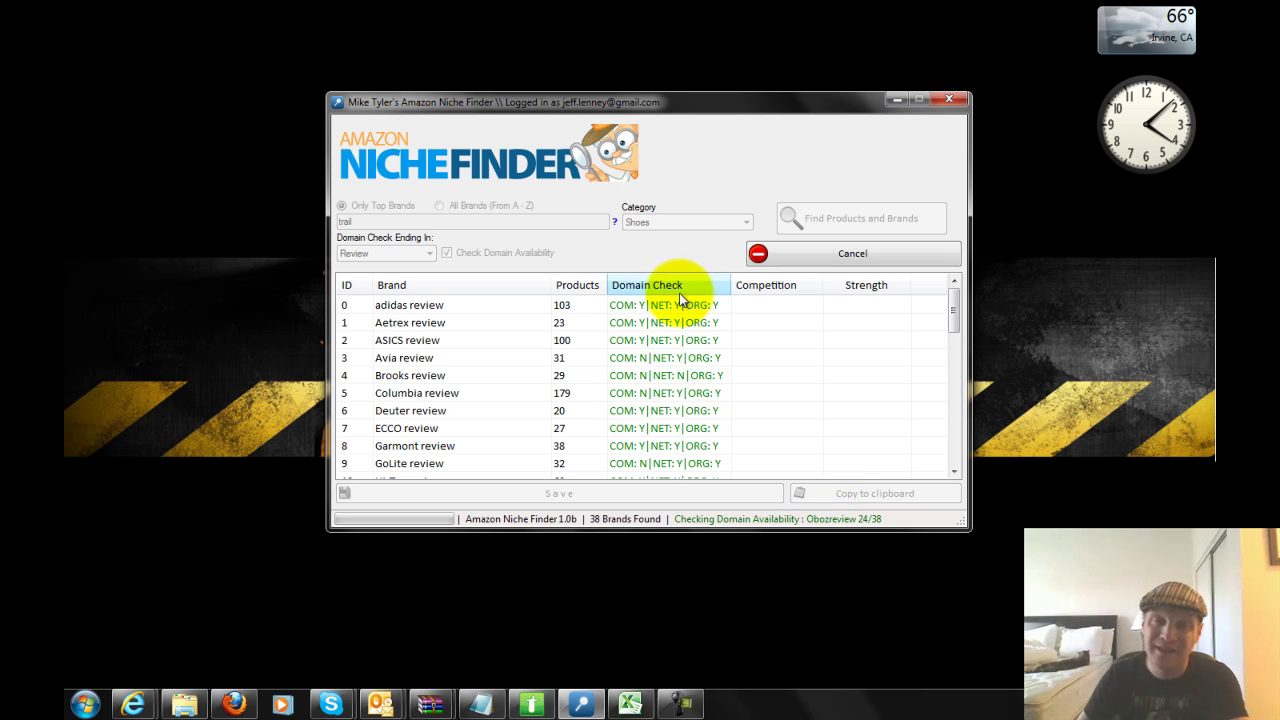
drag(955, 312, 959, 282)
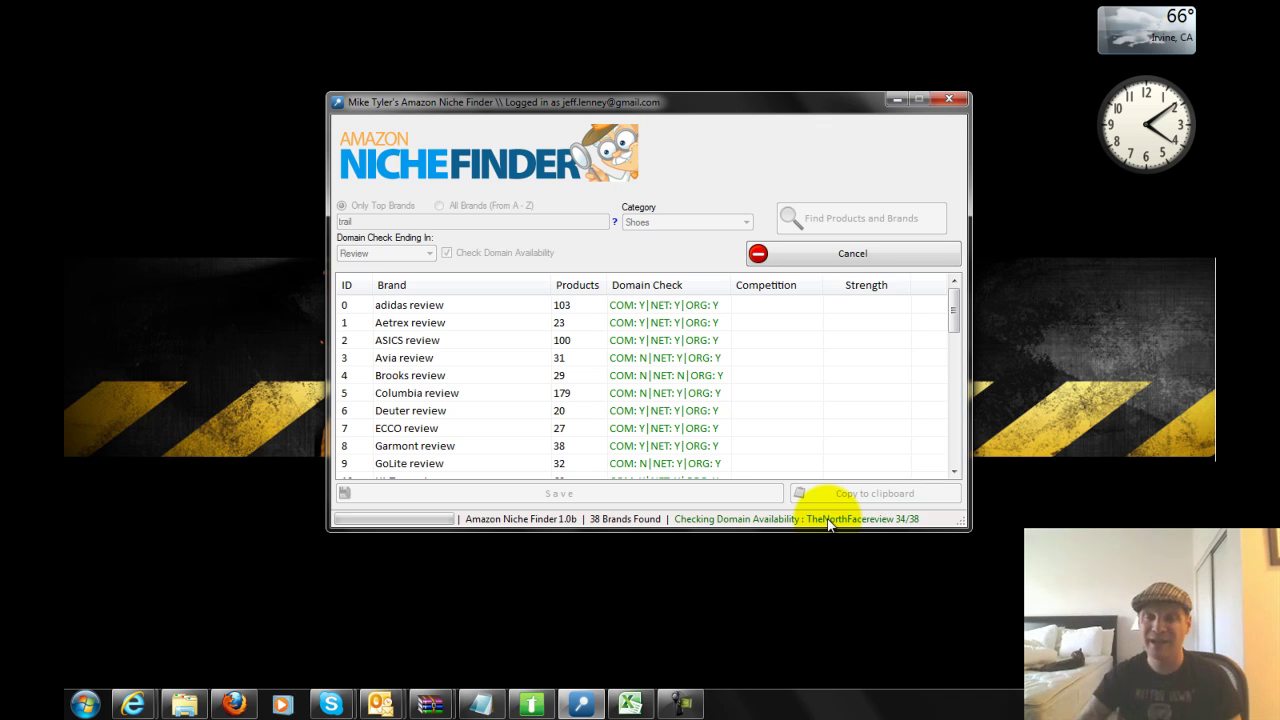
click(684, 704)
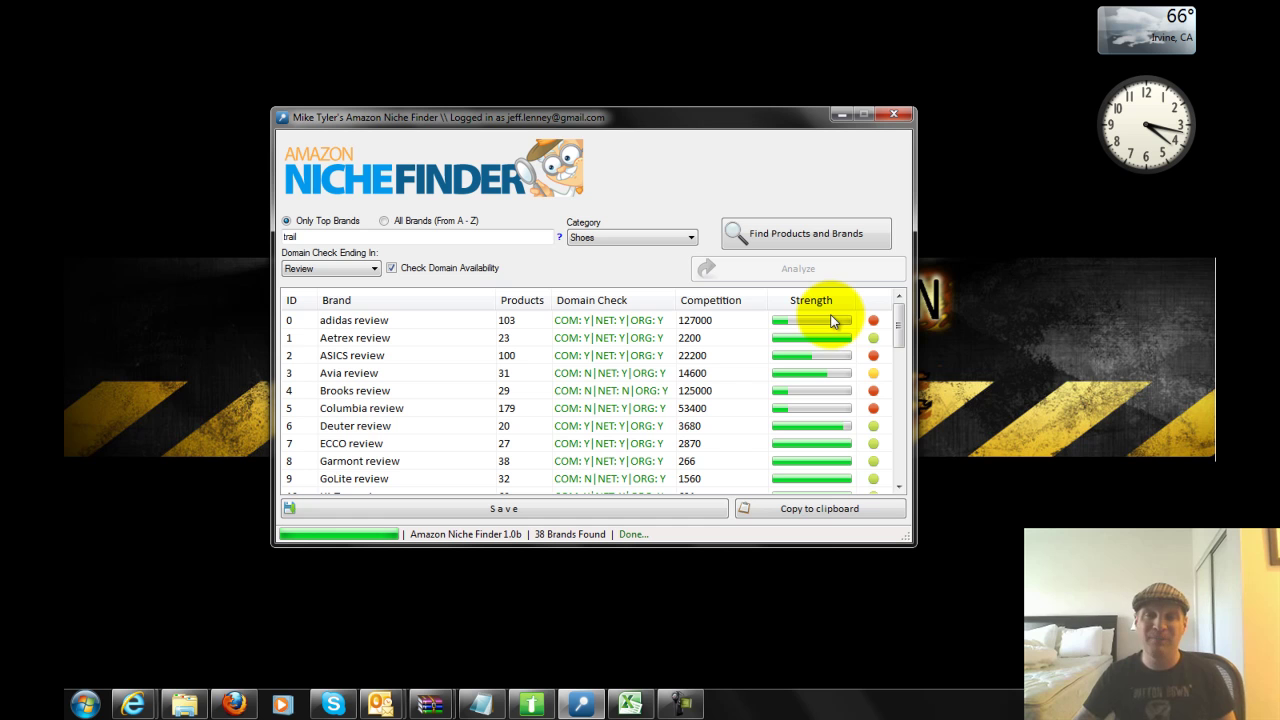
mouse_move(897, 314)
mouse_down()
mouse_move(897, 472)
mouse_move(891, 300)
mouse_up()
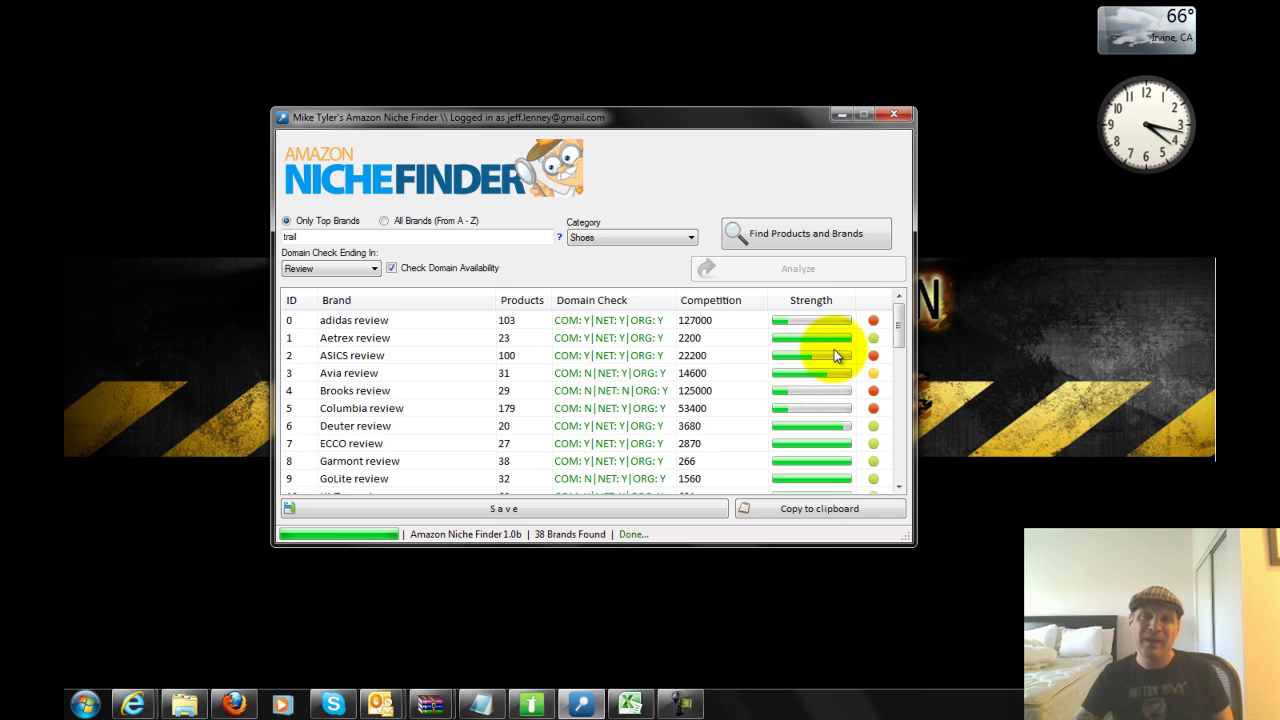
- Sort the analyzed brands by strength and look through the sorted list
click(833, 300)
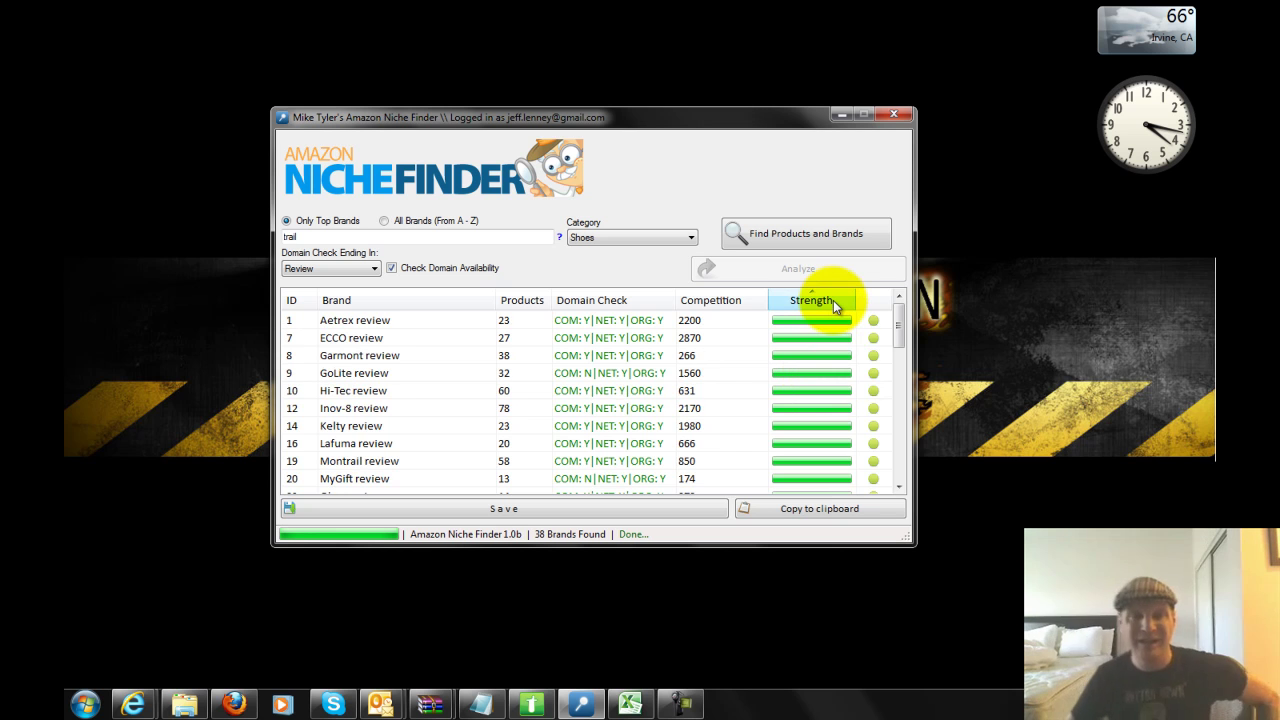
drag(896, 325, 878, 465)
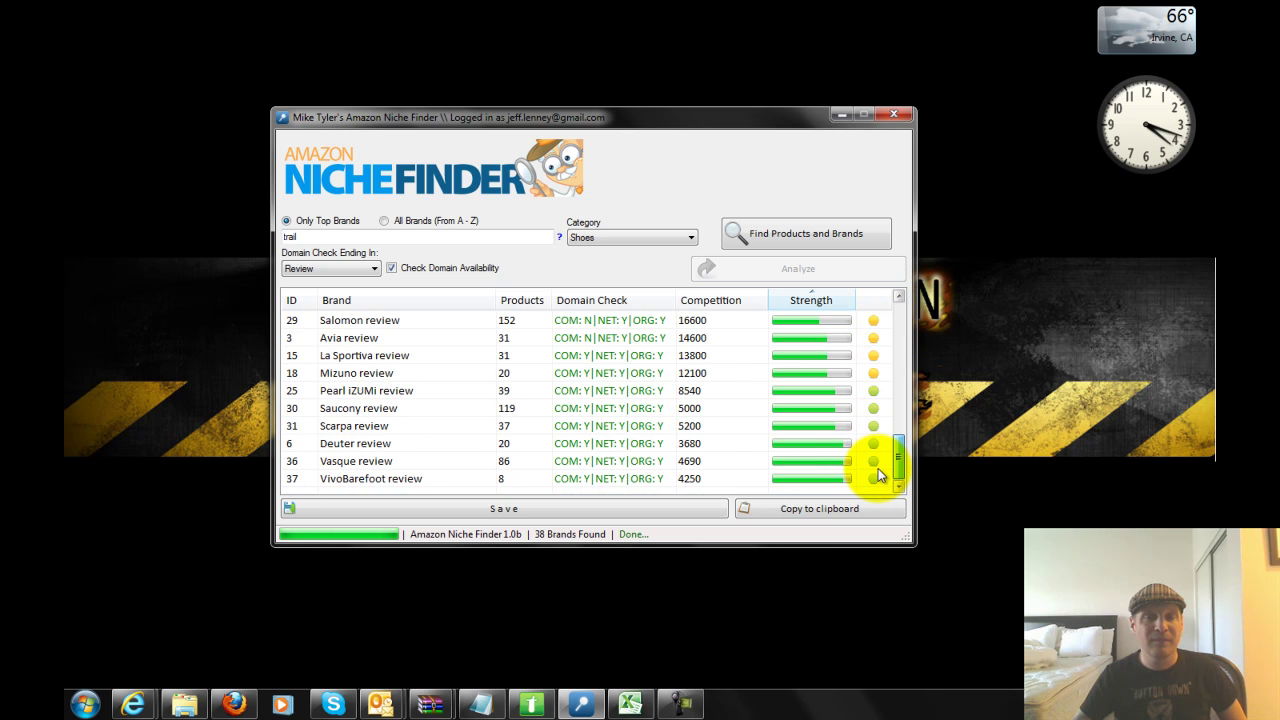
- Try to sort the brands by their colour rating and return to sorting by strength
click(876, 300)
click(876, 302)
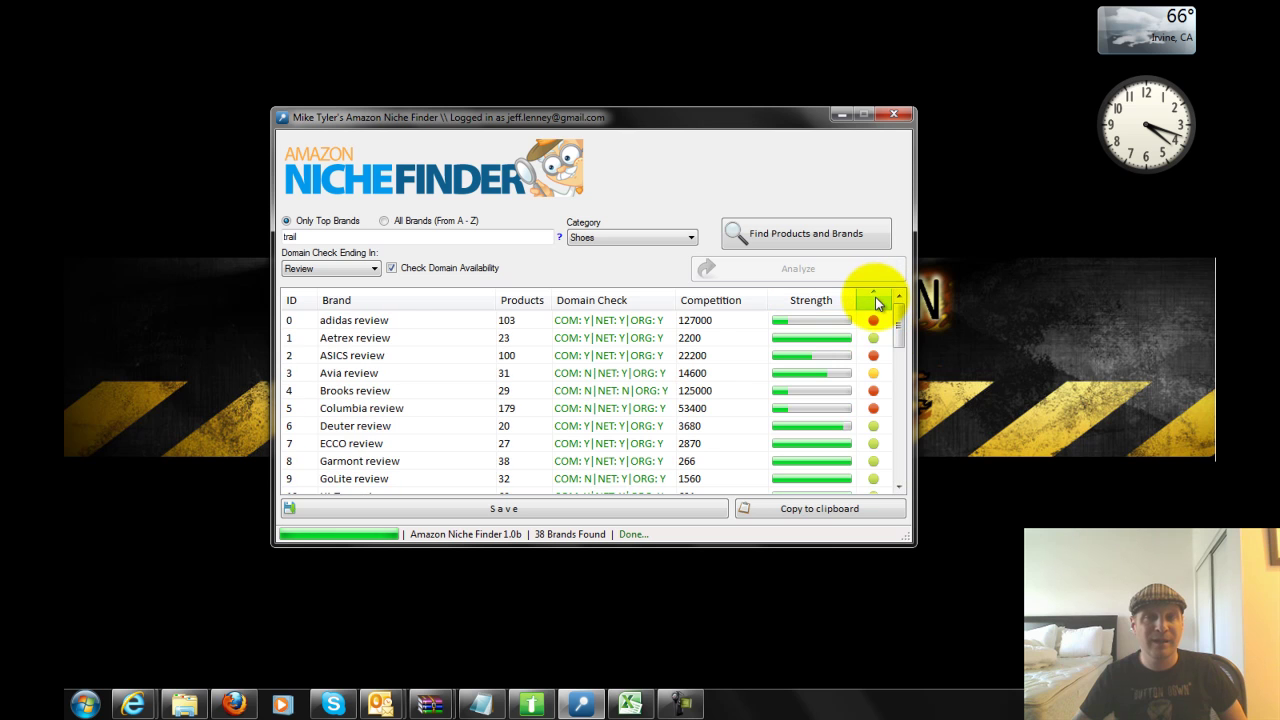
click(876, 300)
click(879, 300)
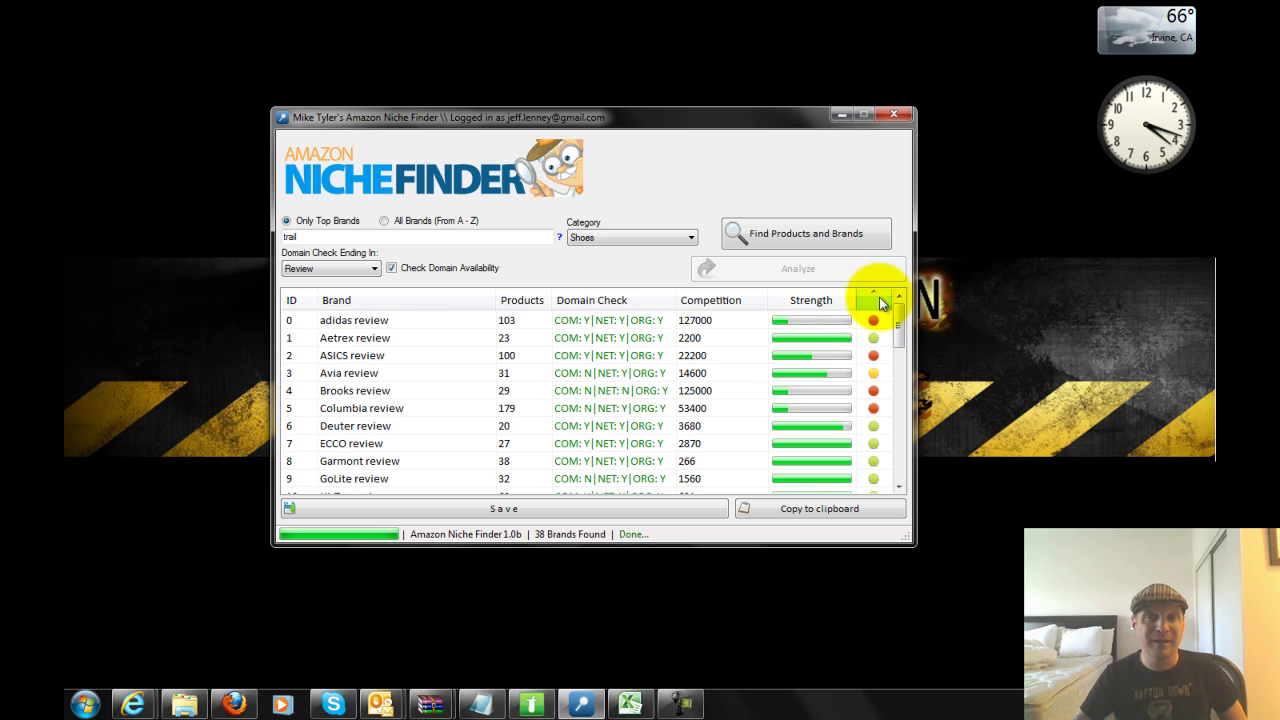
click(884, 300)
click(812, 302)
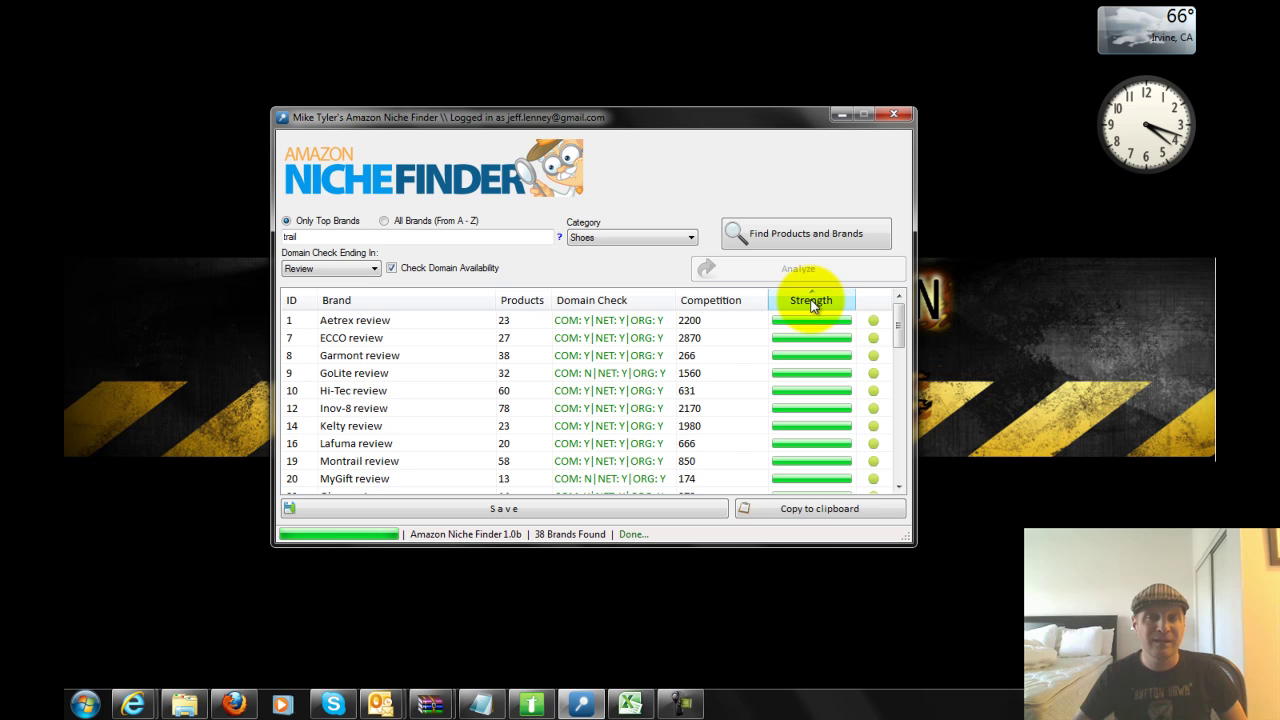
- Select only the green-rated brands in the results list
drag(897, 312, 903, 487)
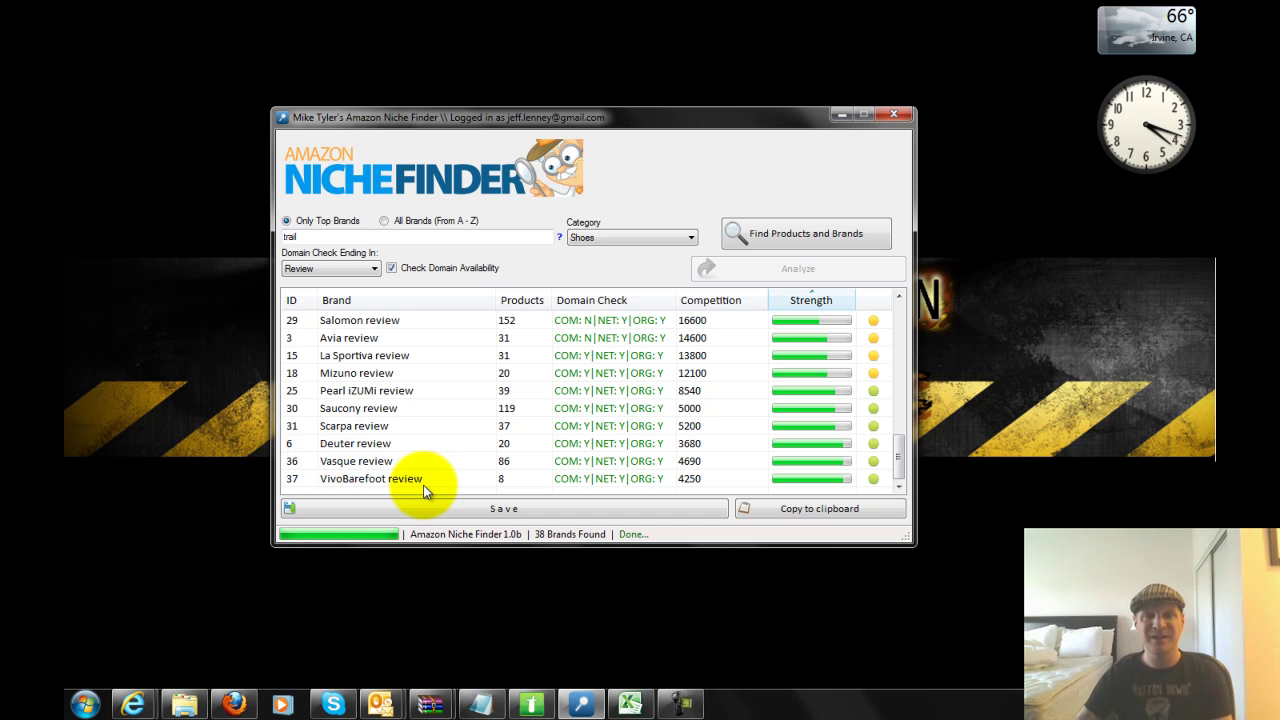
click(364, 480)
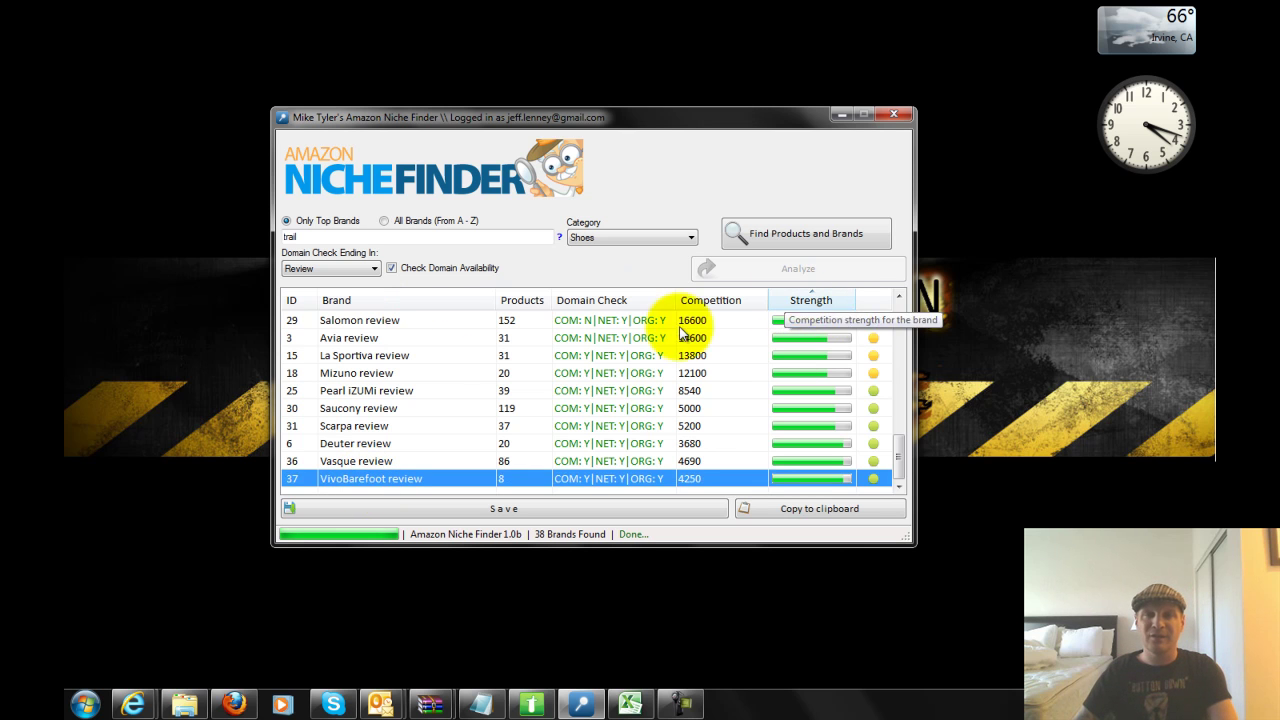
right_click(430, 370)
click(455, 397)
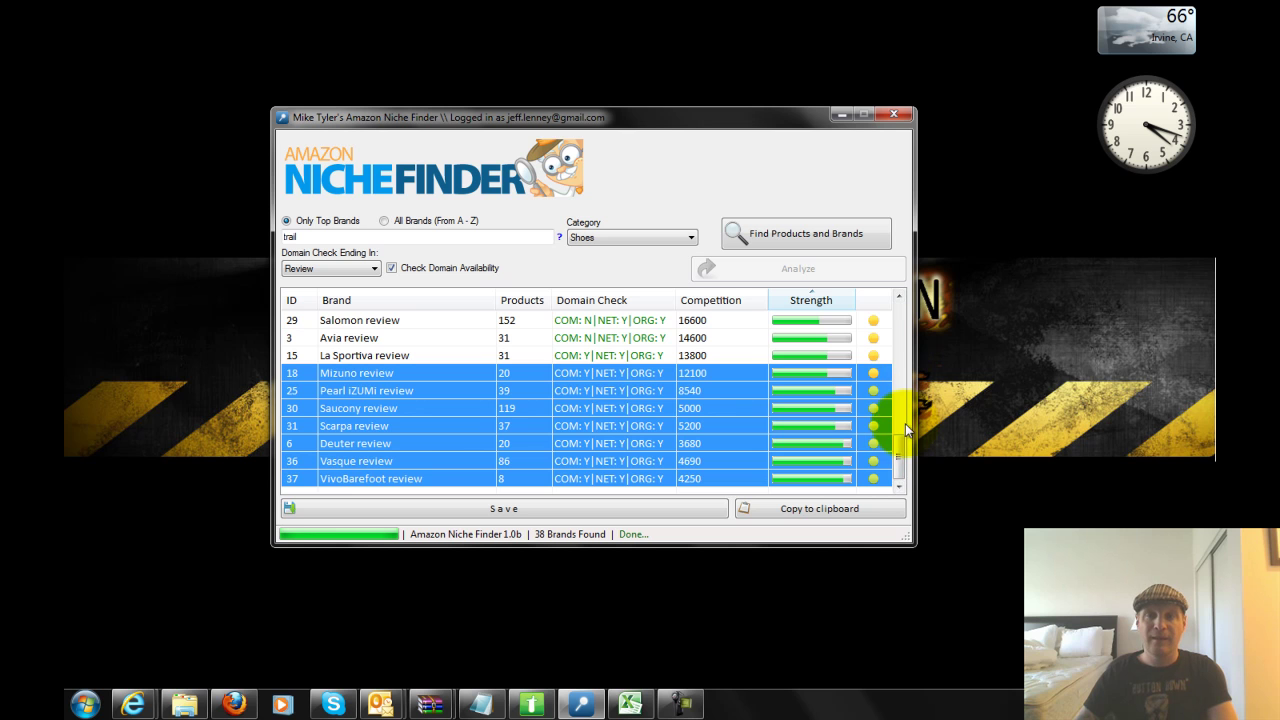
drag(903, 433, 897, 312)
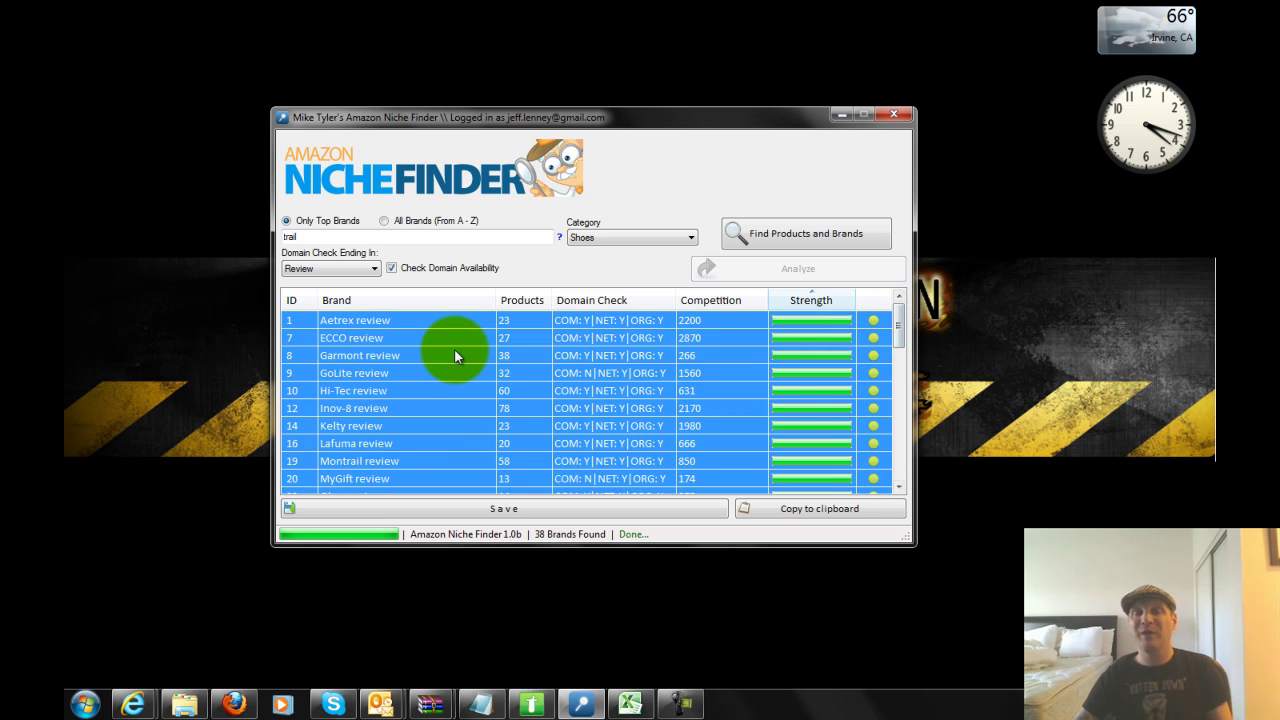
right_click(454, 356)
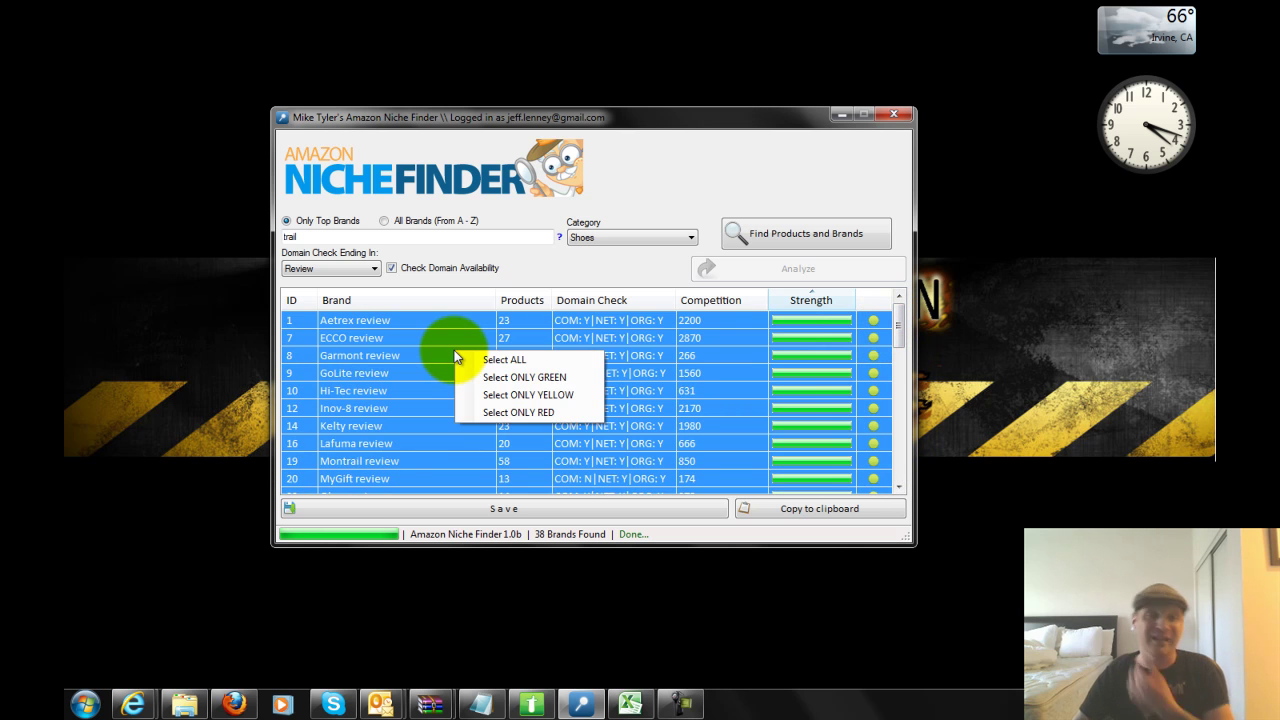
click(505, 378)
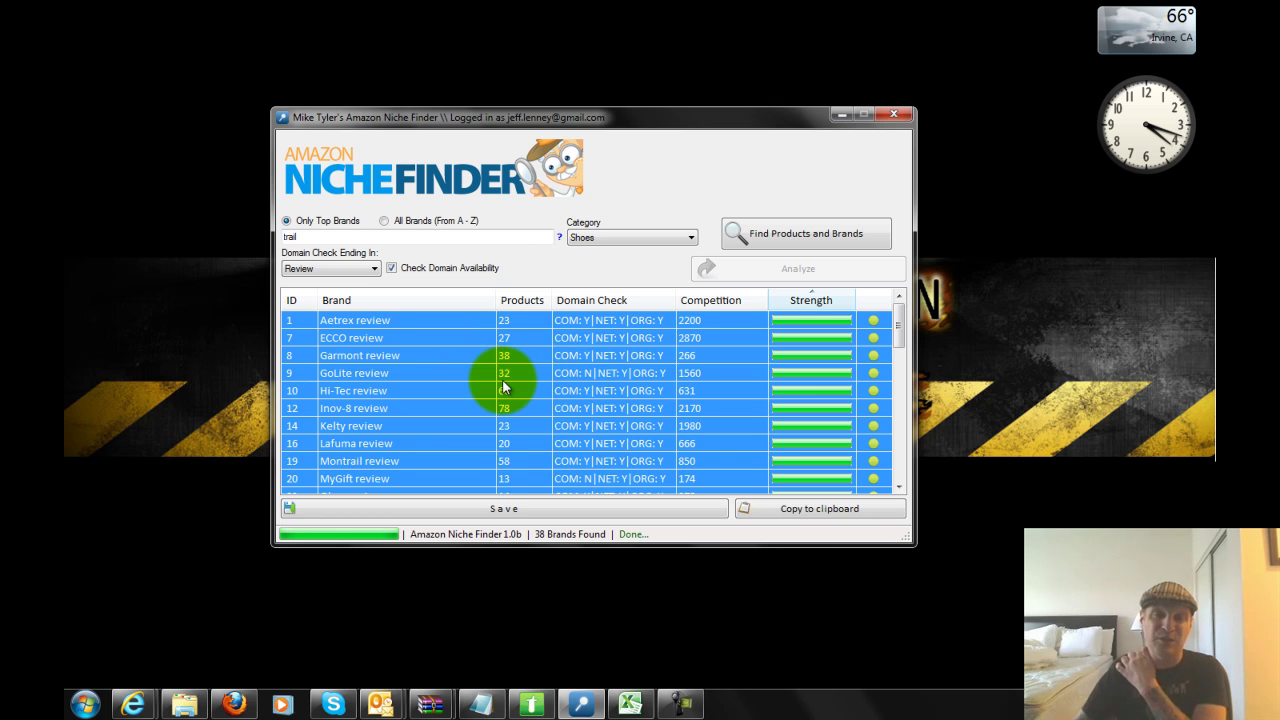
- Copy the selected brands' keyword list and paste it into the body of a new Outlook message
click(817, 512)
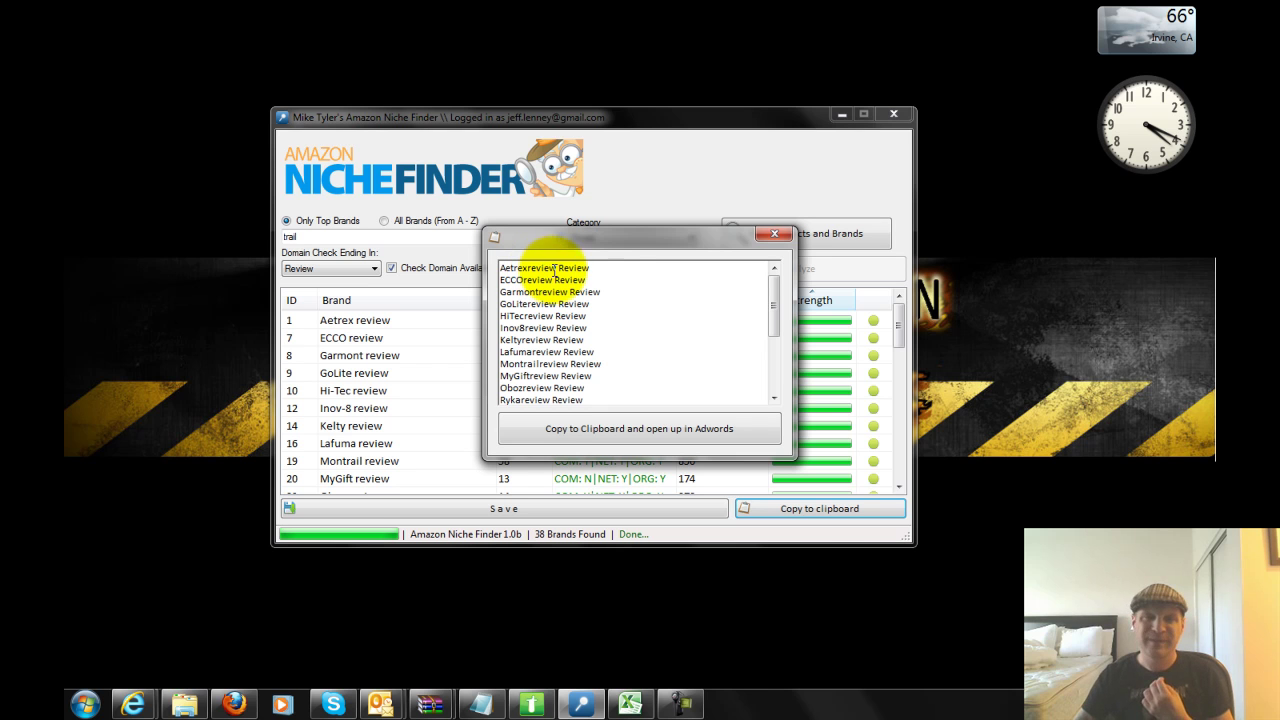
key(ctrl+a)
key(ctrl+c)
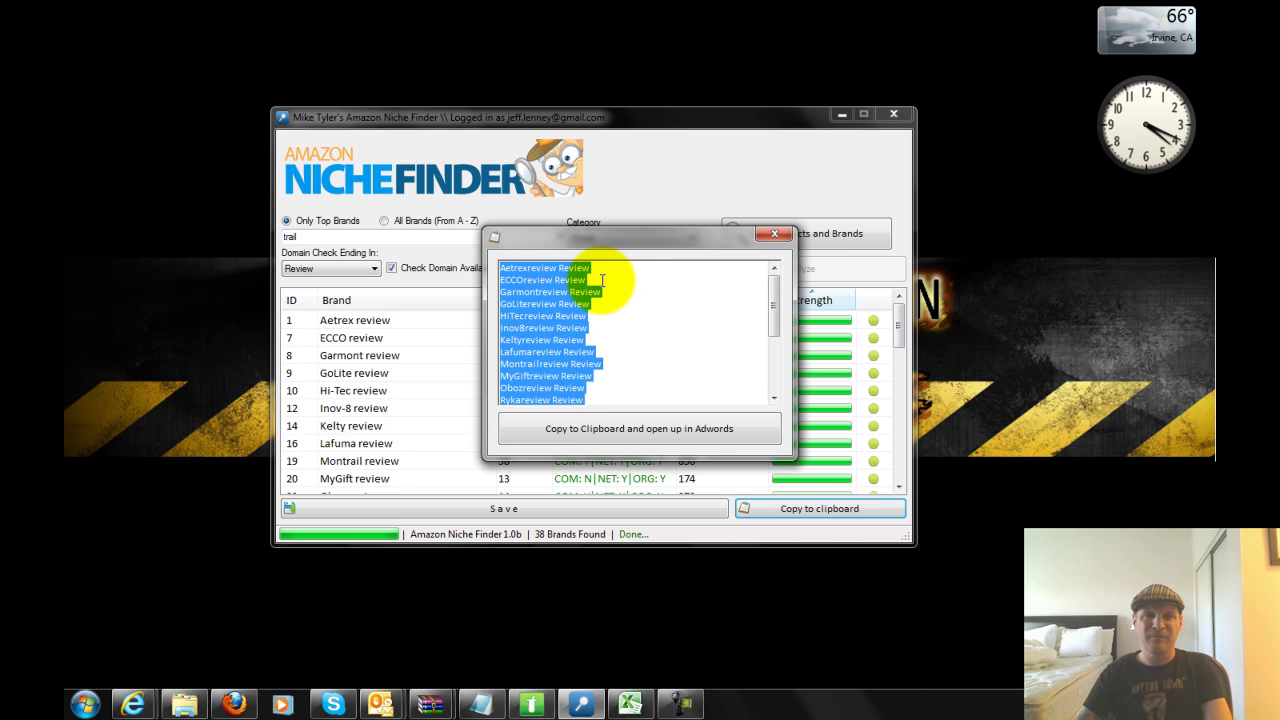
click(380, 704)
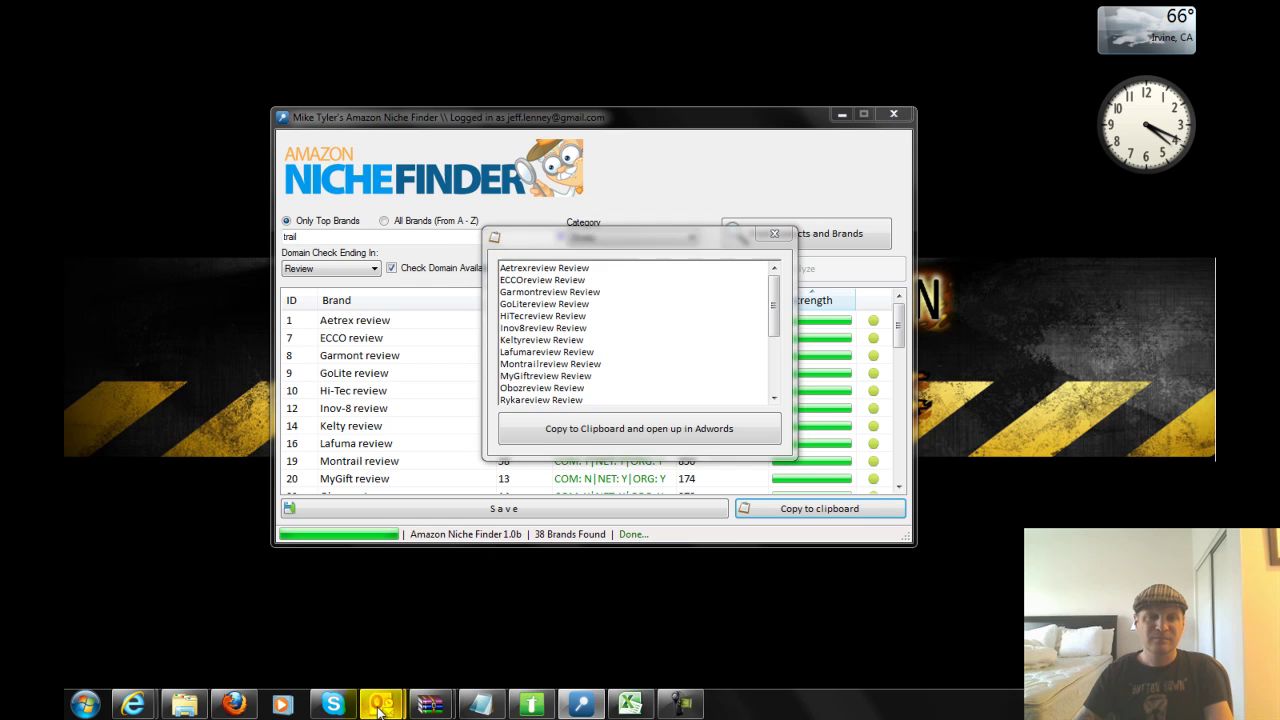
click(464, 614)
key(ctrl+v)
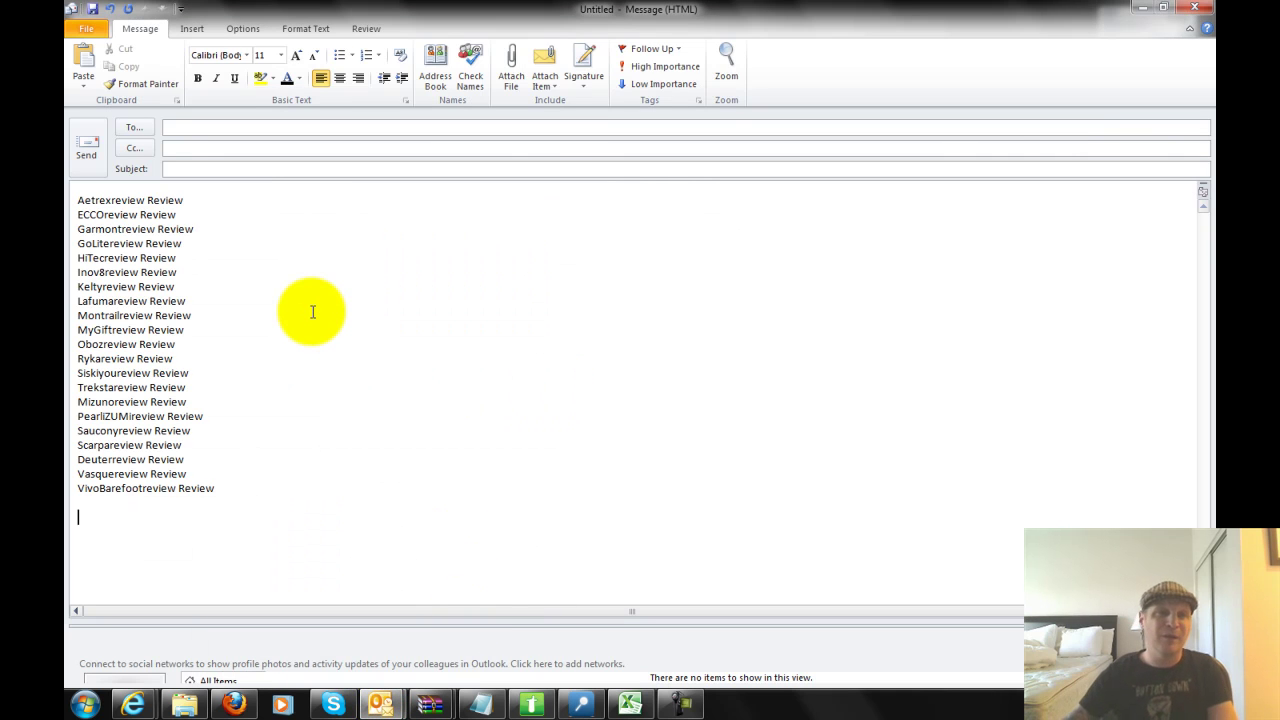
- Replace every "review Review" in the pasted keyword list with " Review", including the leading space, across the whole message
key(ctrl+a)
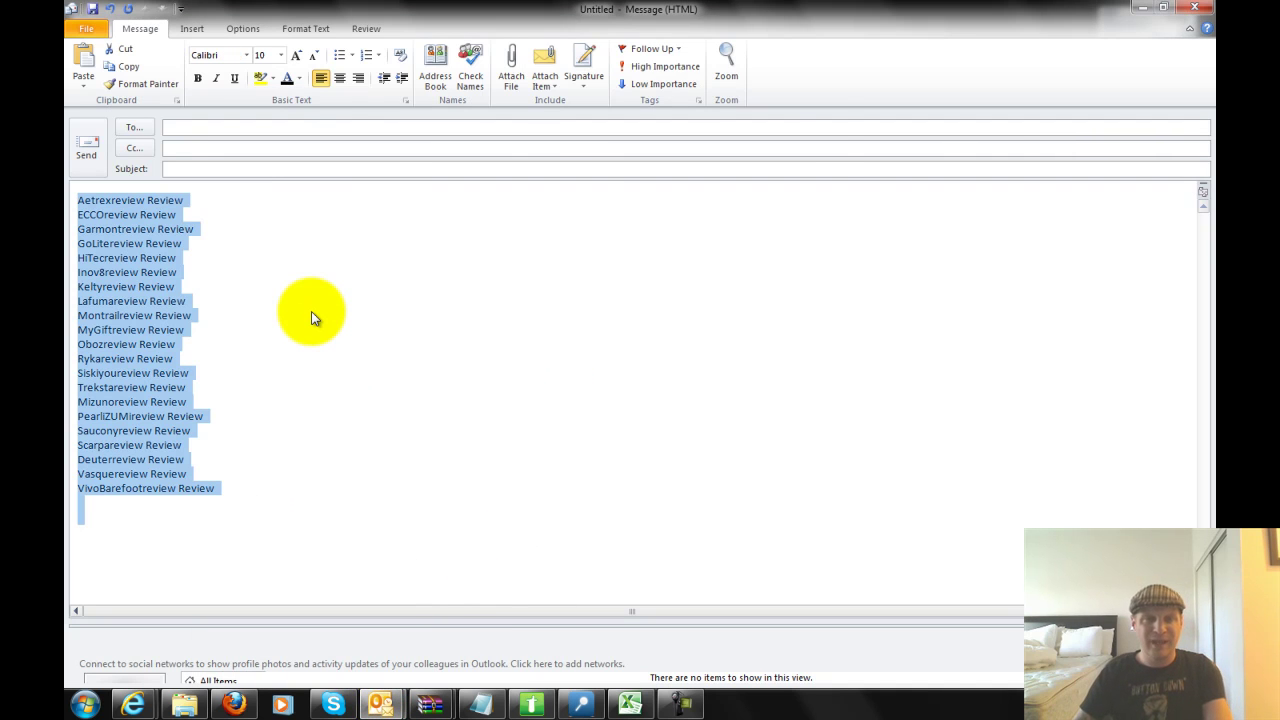
key(F4)
click(481, 91)
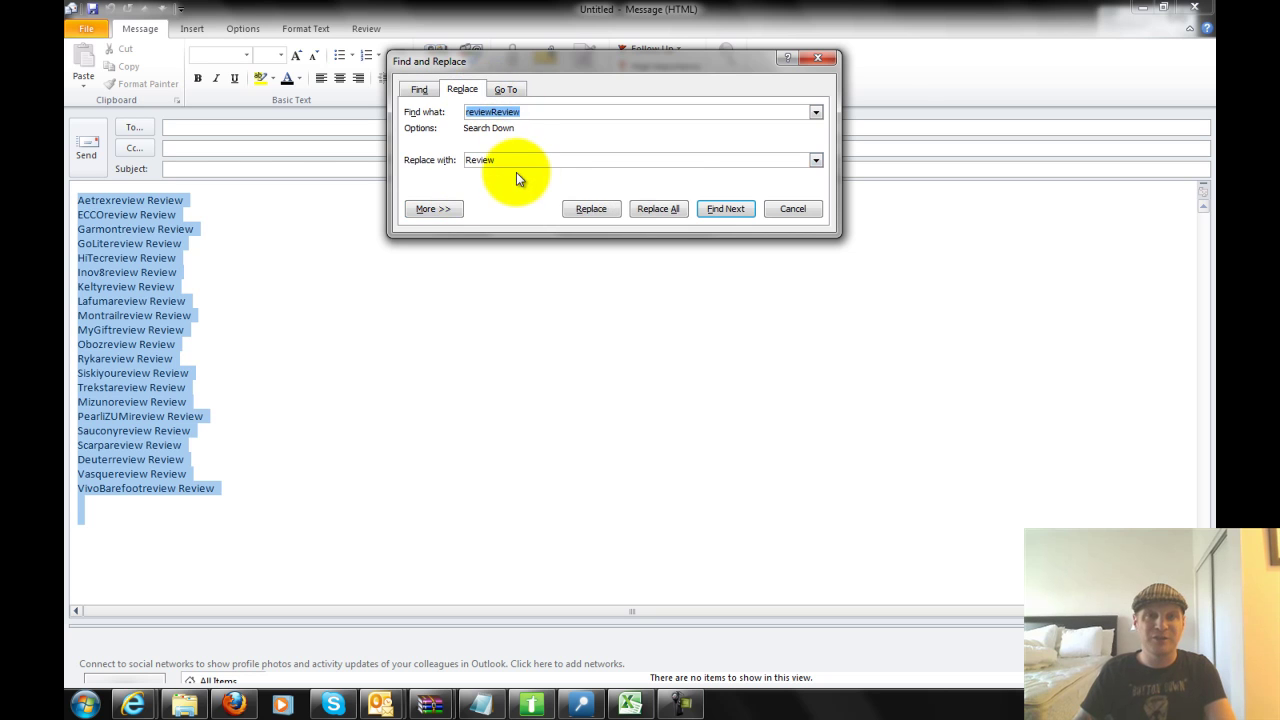
click(492, 112)
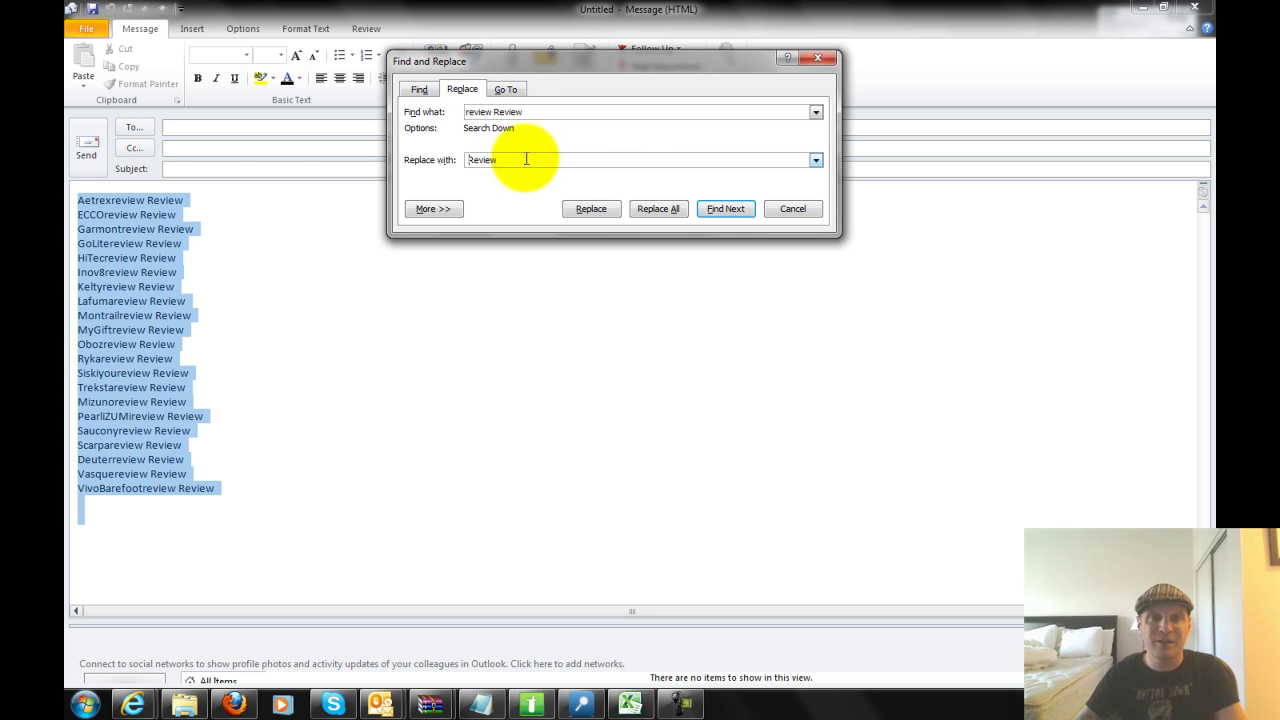
click(658, 209)
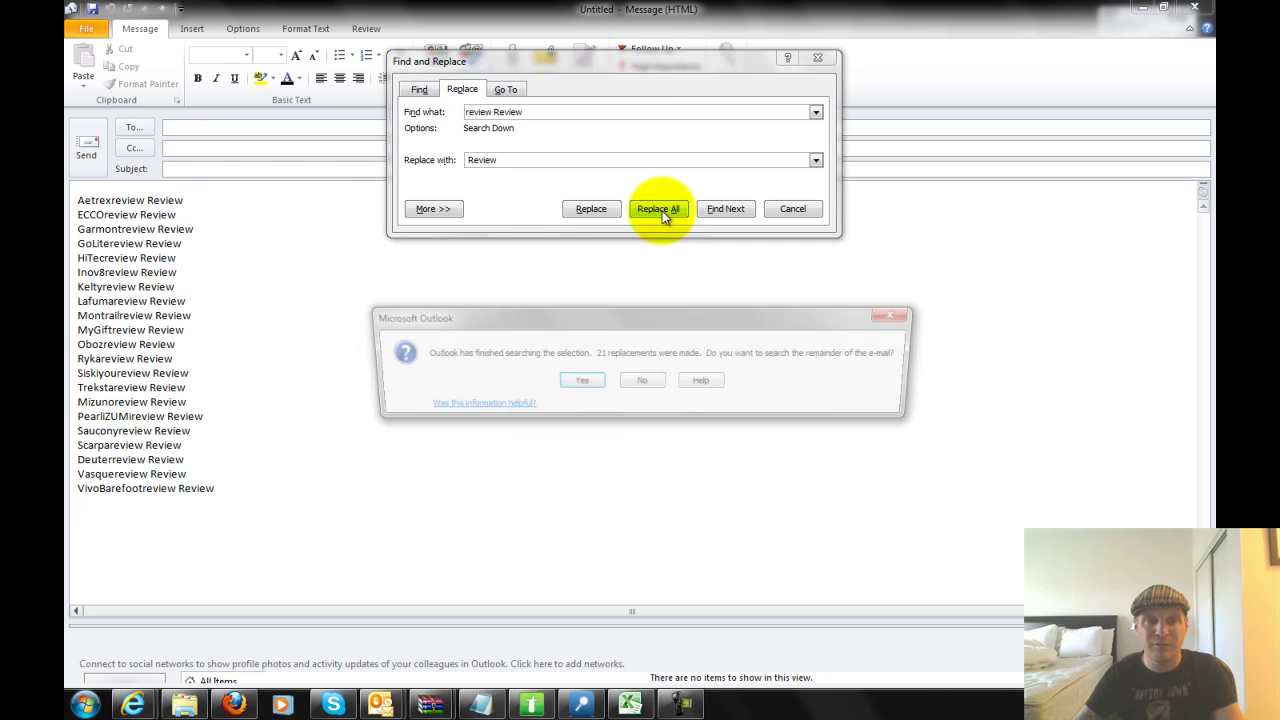
click(587, 378)
click(604, 393)
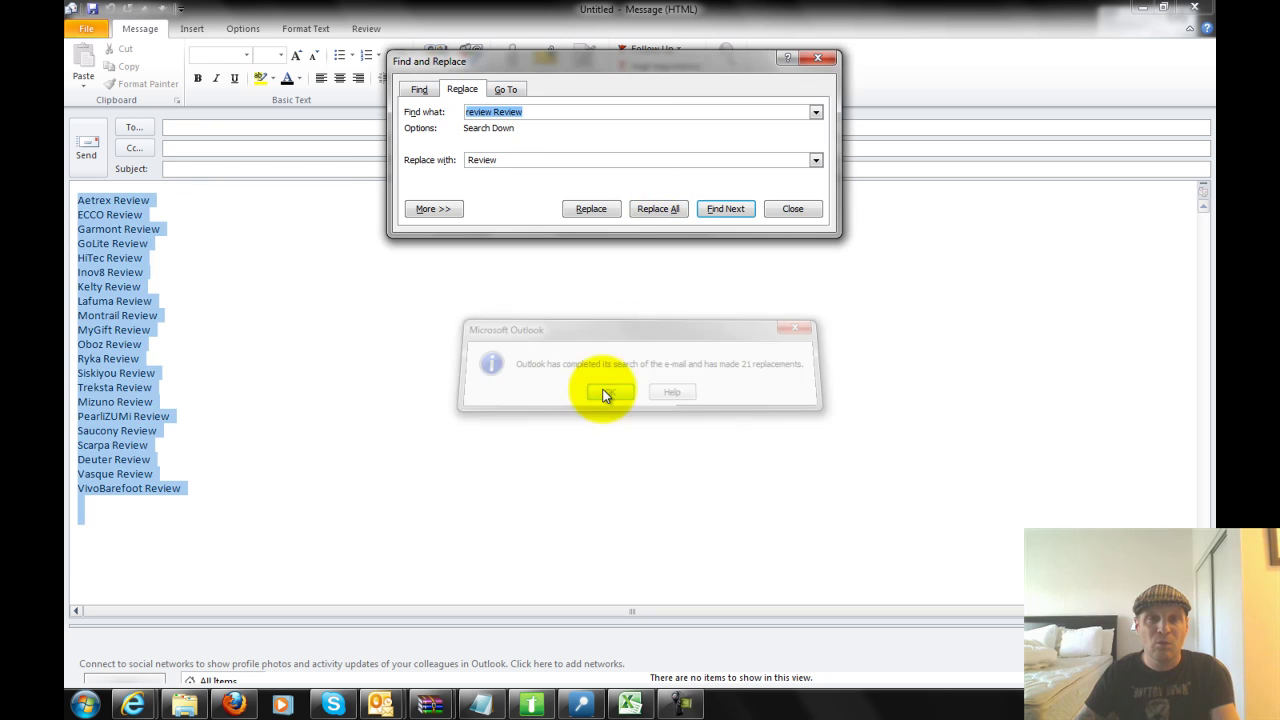
- Copy the whole cleaned list from the message, close the message, and replace the keyword list in Amazon Niche Finder with it
click(816, 60)
click(557, 280)
key(ctrl+a)
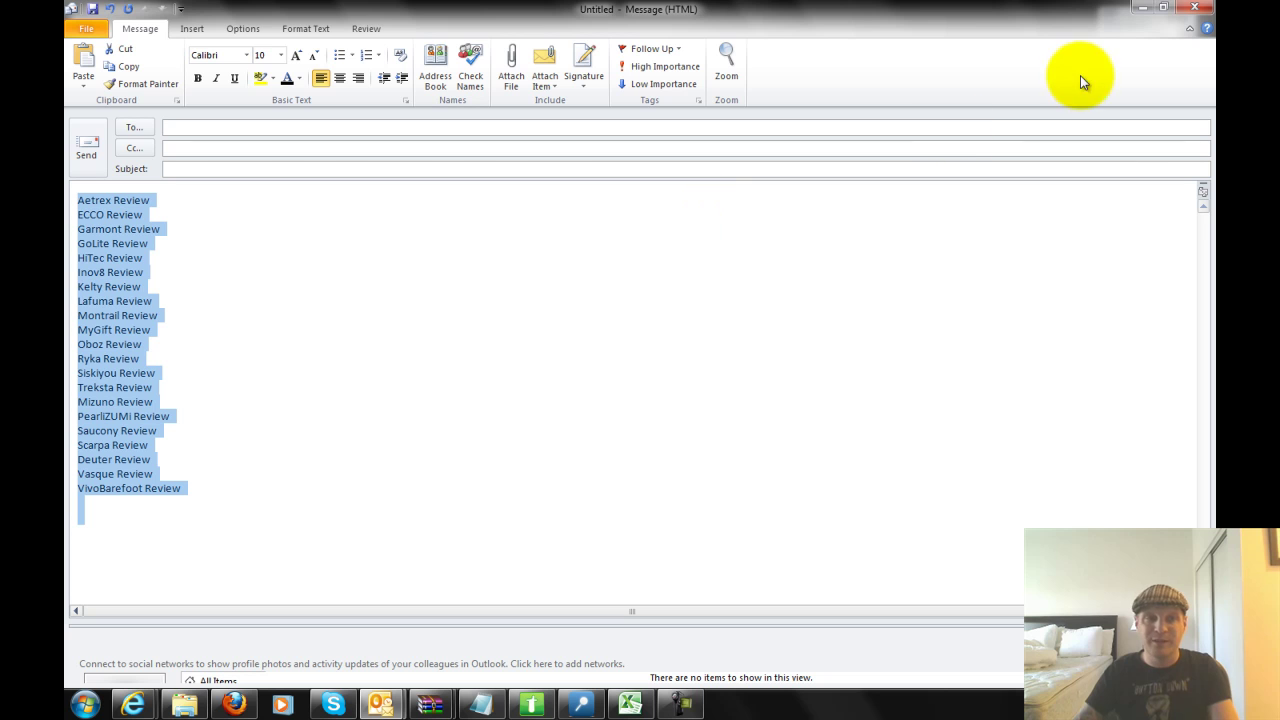
click(1194, 7)
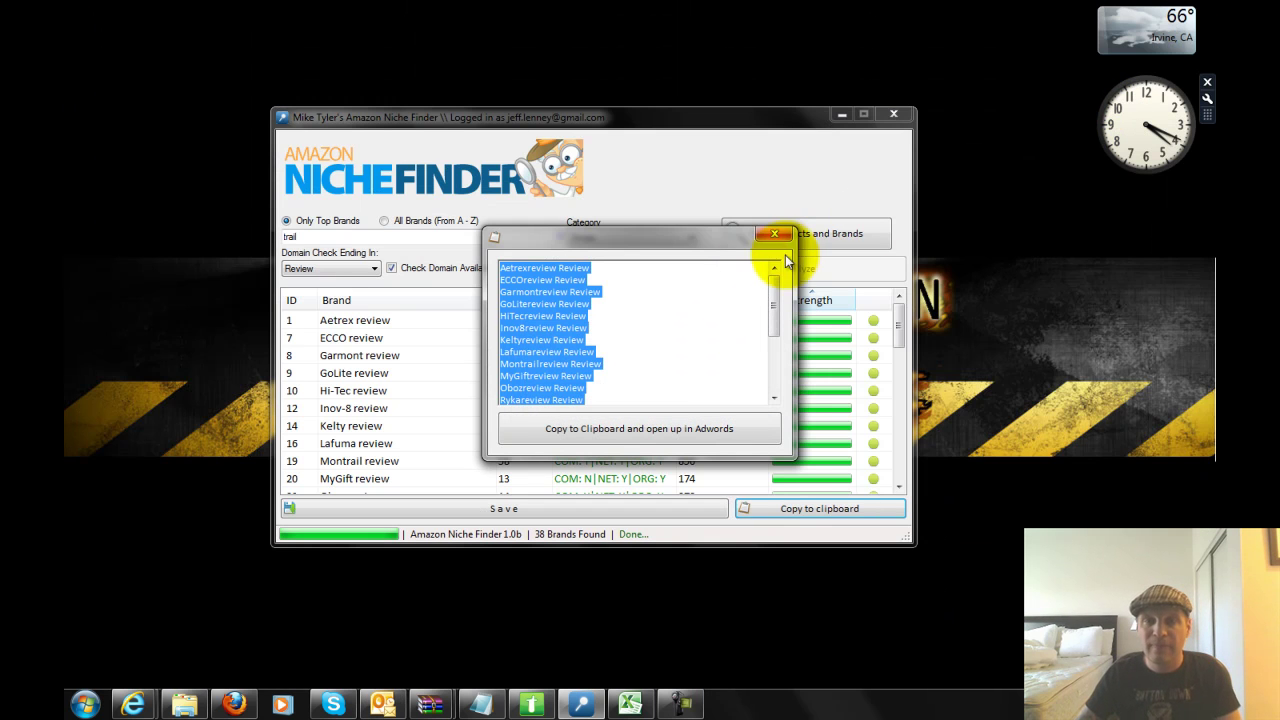
click(634, 372)
scroll(634, 372, down, 9)
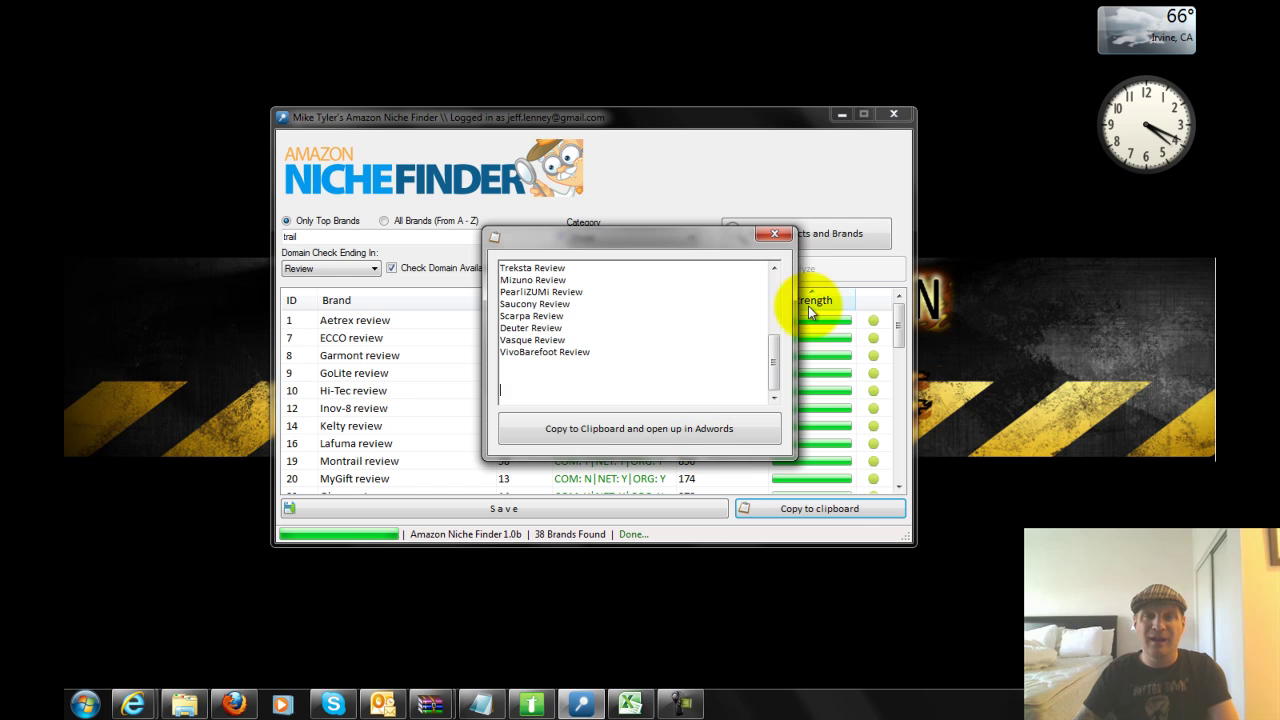
- Send the cleaned keywords to the Google AdWords Keyword Tool, paste them as the words or phrases, and run the keyword search
click(603, 430)
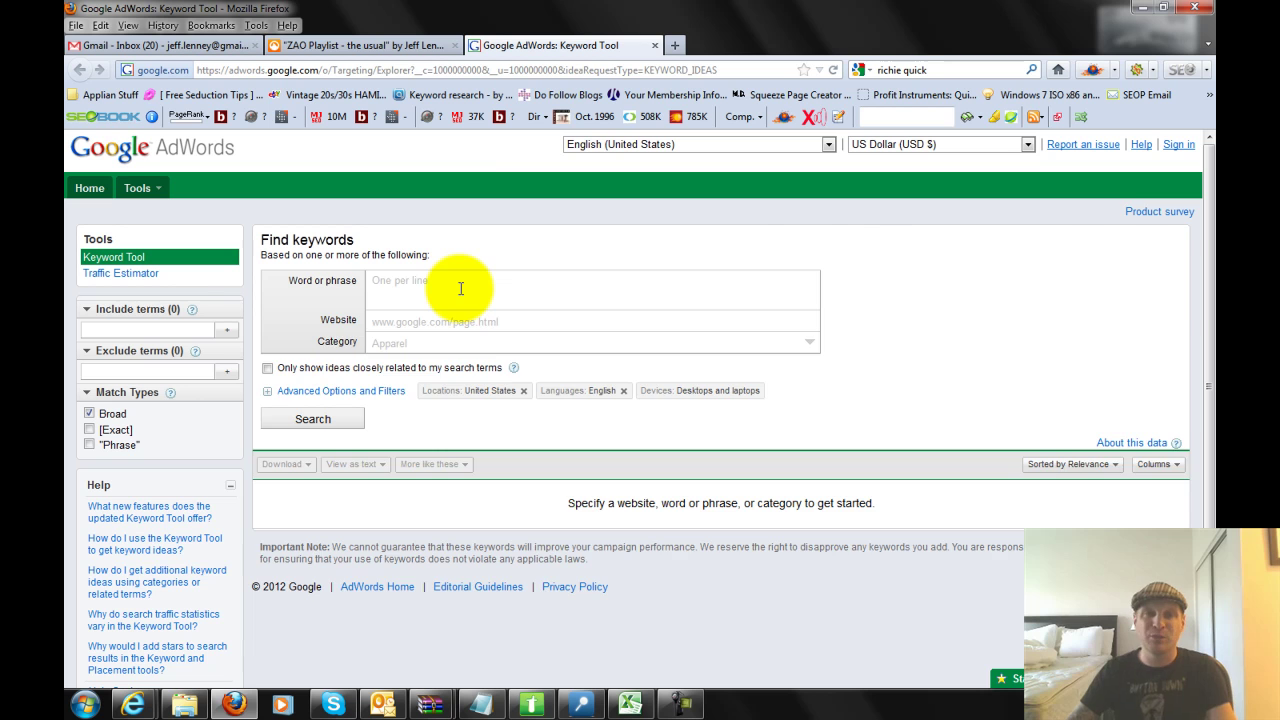
key(ctrl+v)
mouse_move(808, 303)
mouse_down()
mouse_move(805, 345)
mouse_move(800, 288)
mouse_up()
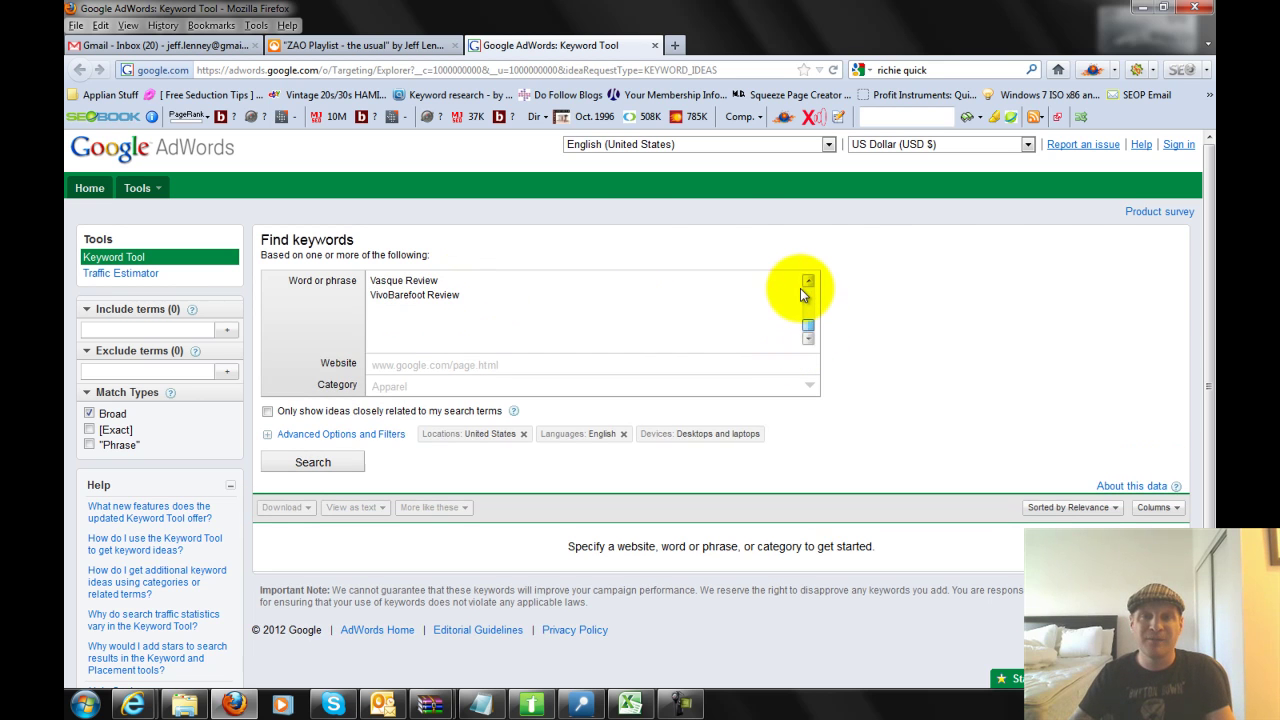
click(293, 462)
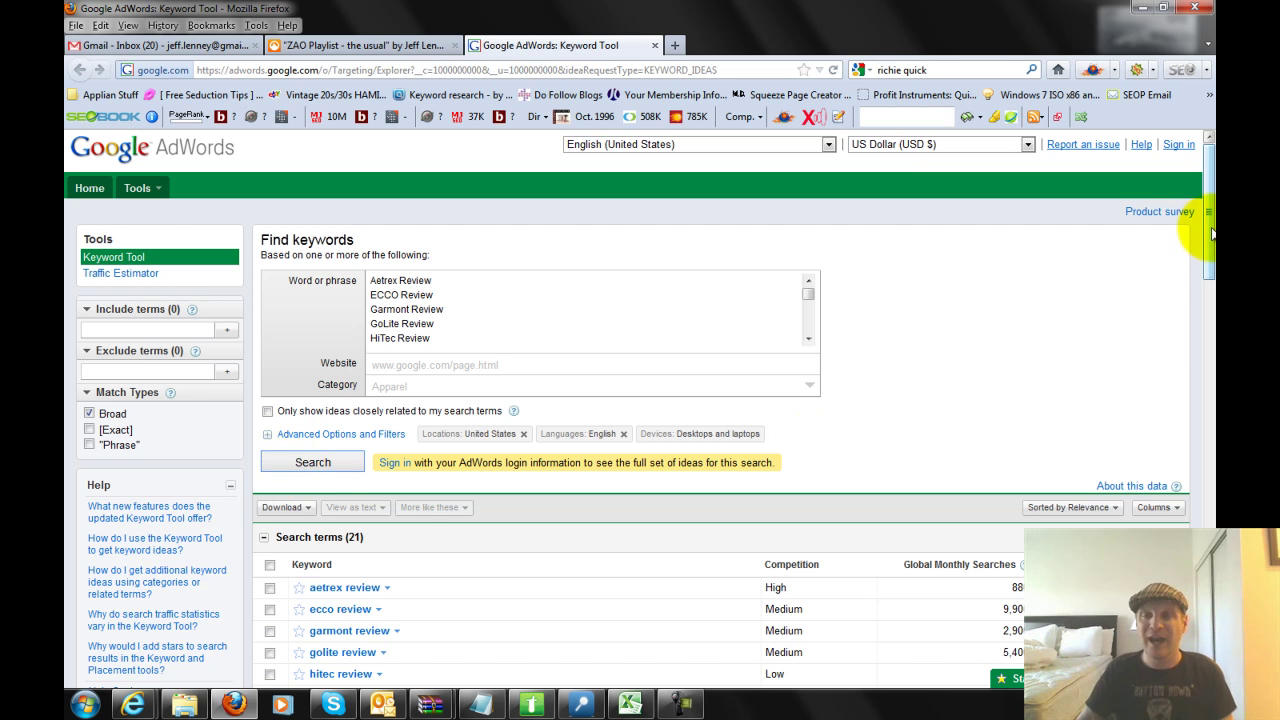
- Review the search terms and keyword ideas, and mark the "vivobarefoot review" search term
mouse_move(1210, 214)
mouse_down()
mouse_move(1210, 258)
mouse_move(1210, 232)
mouse_up()
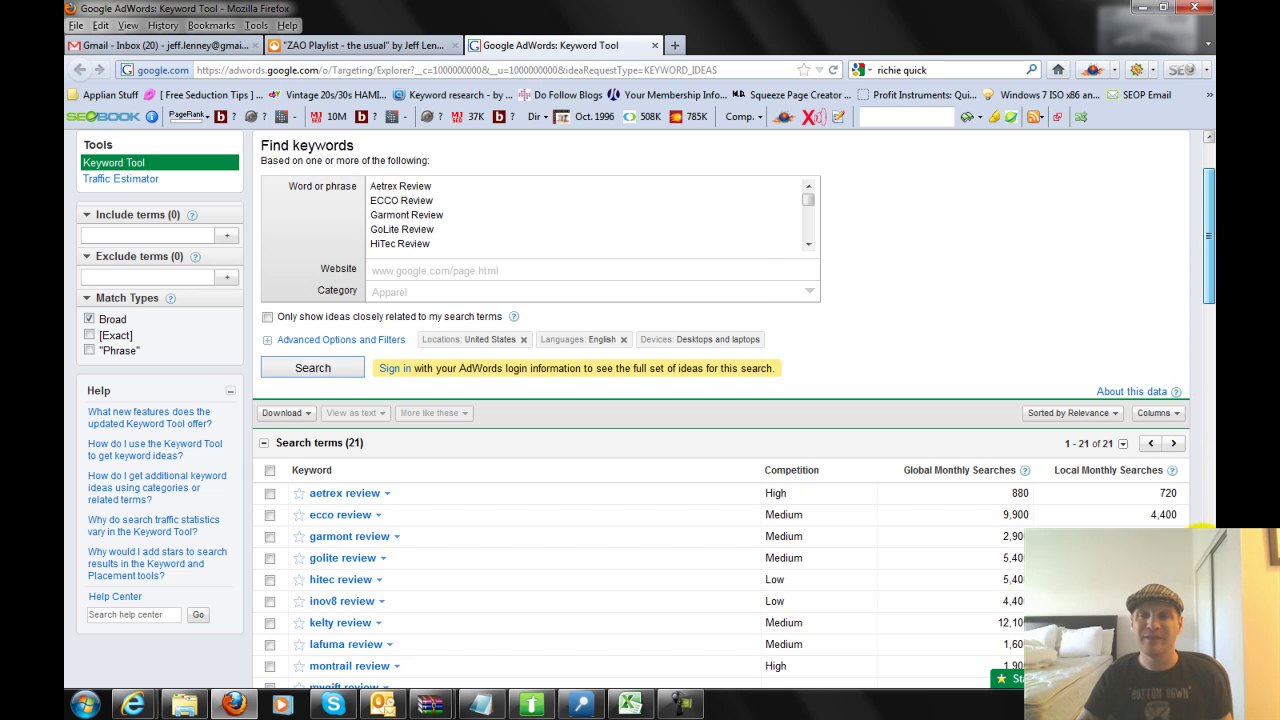
scroll(1190, 510, down, 10)
scroll(720, 444, down, 1)
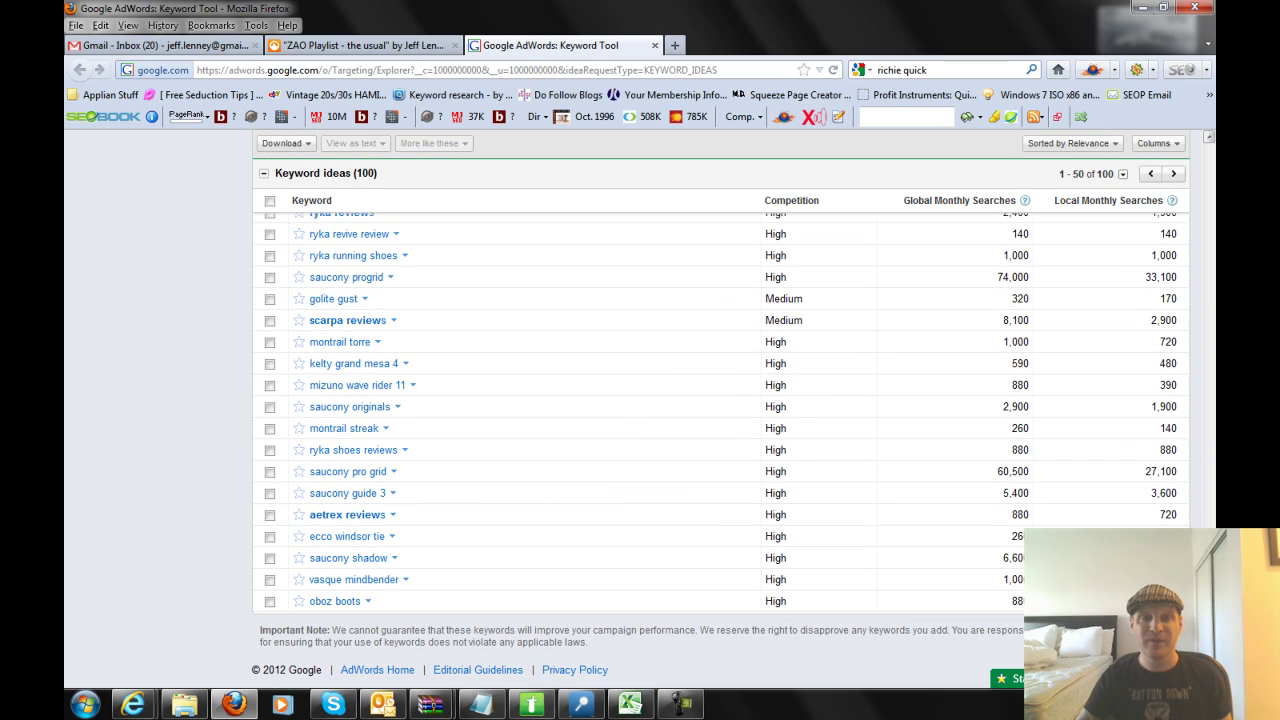
scroll(1208, 522, up, 6)
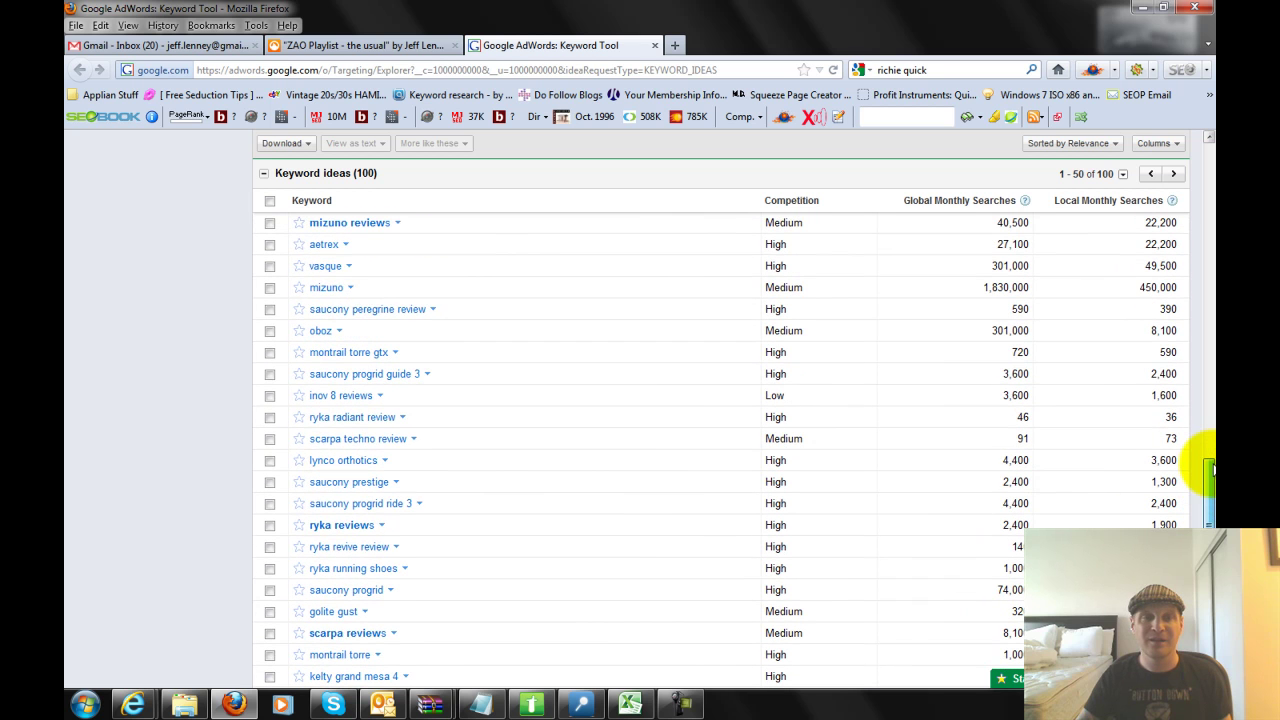
drag(1212, 467, 1210, 324)
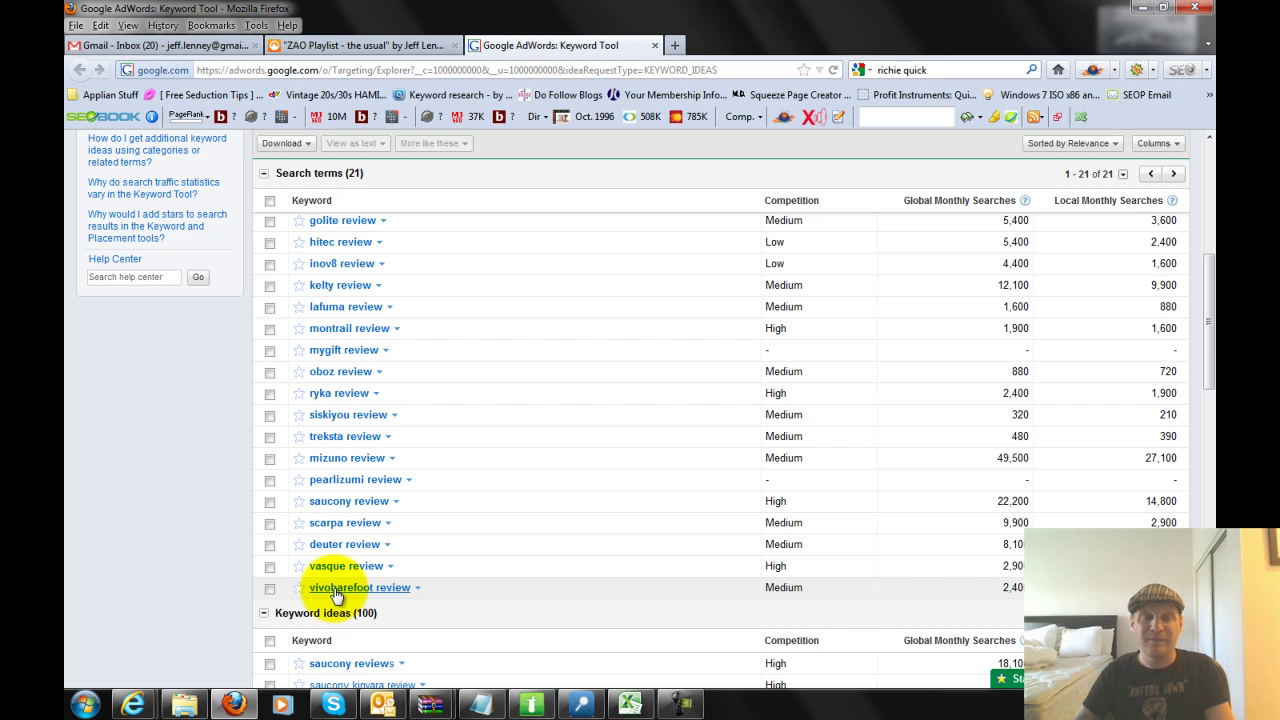
click(336, 594)
click(272, 591)
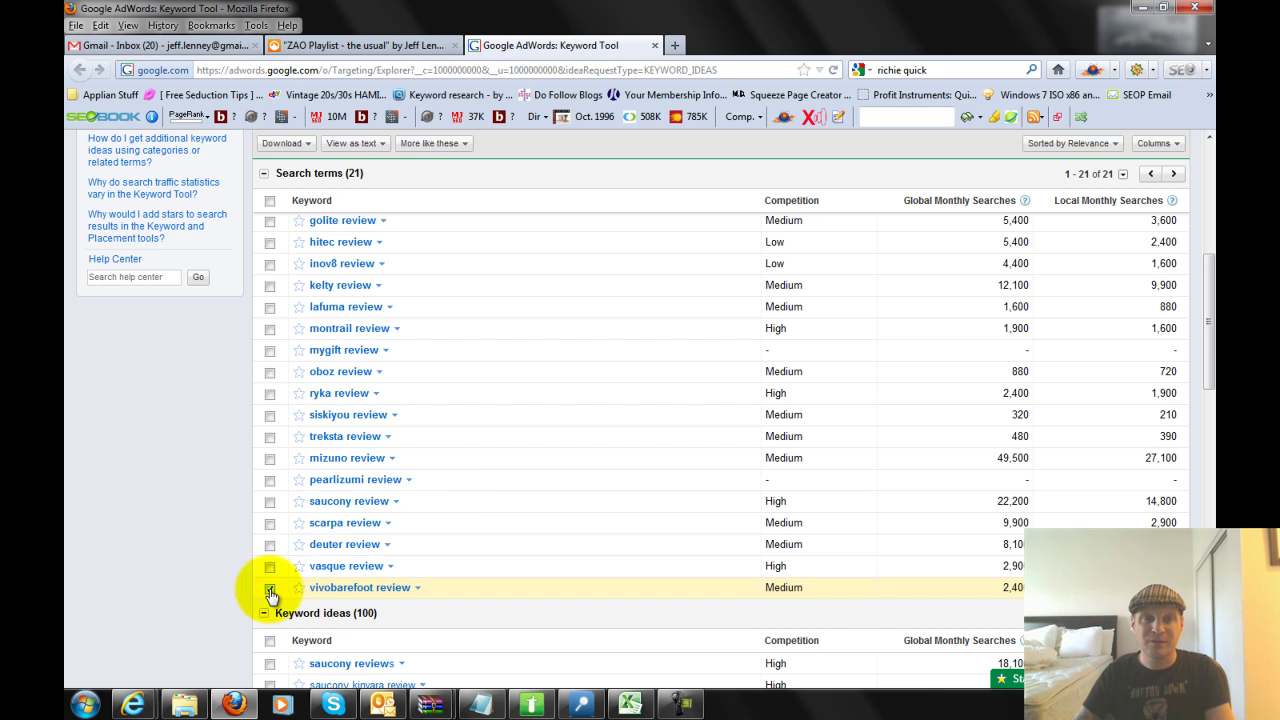
- Return to Amazon Niche Finder, close the keyword list window, and select the VivoBarefoot review brand in the results
click(580, 708)
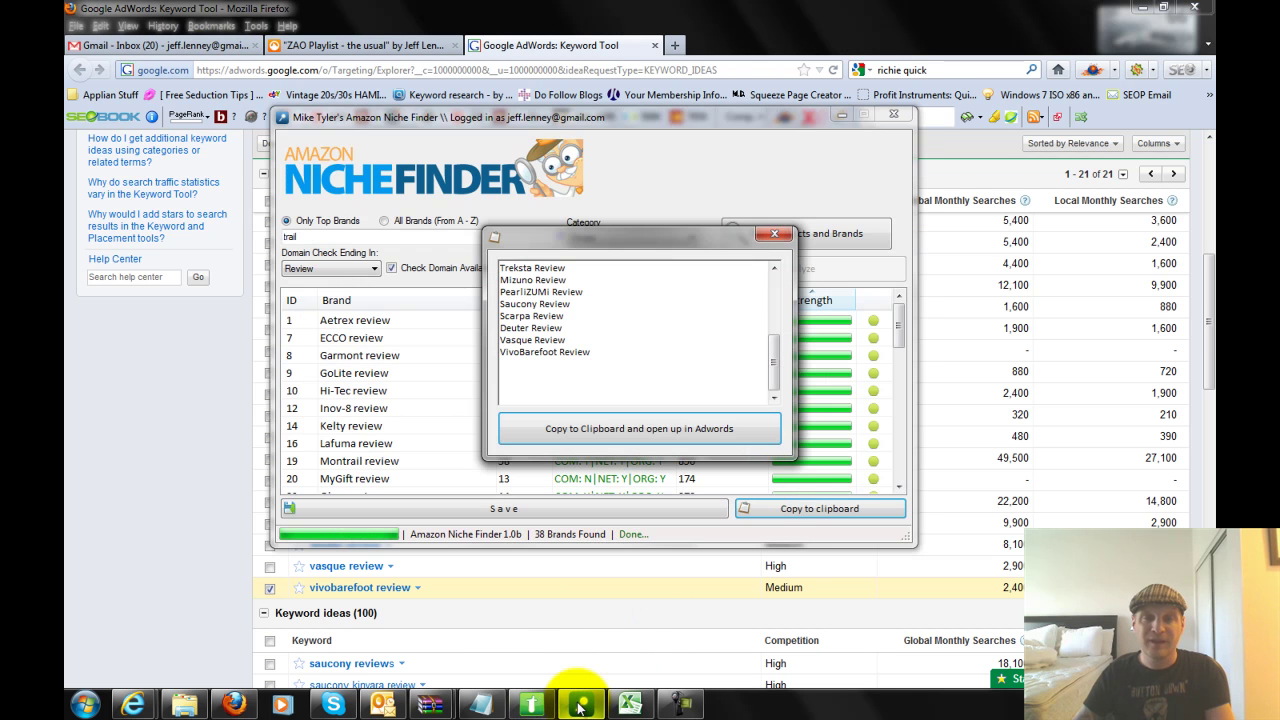
click(771, 237)
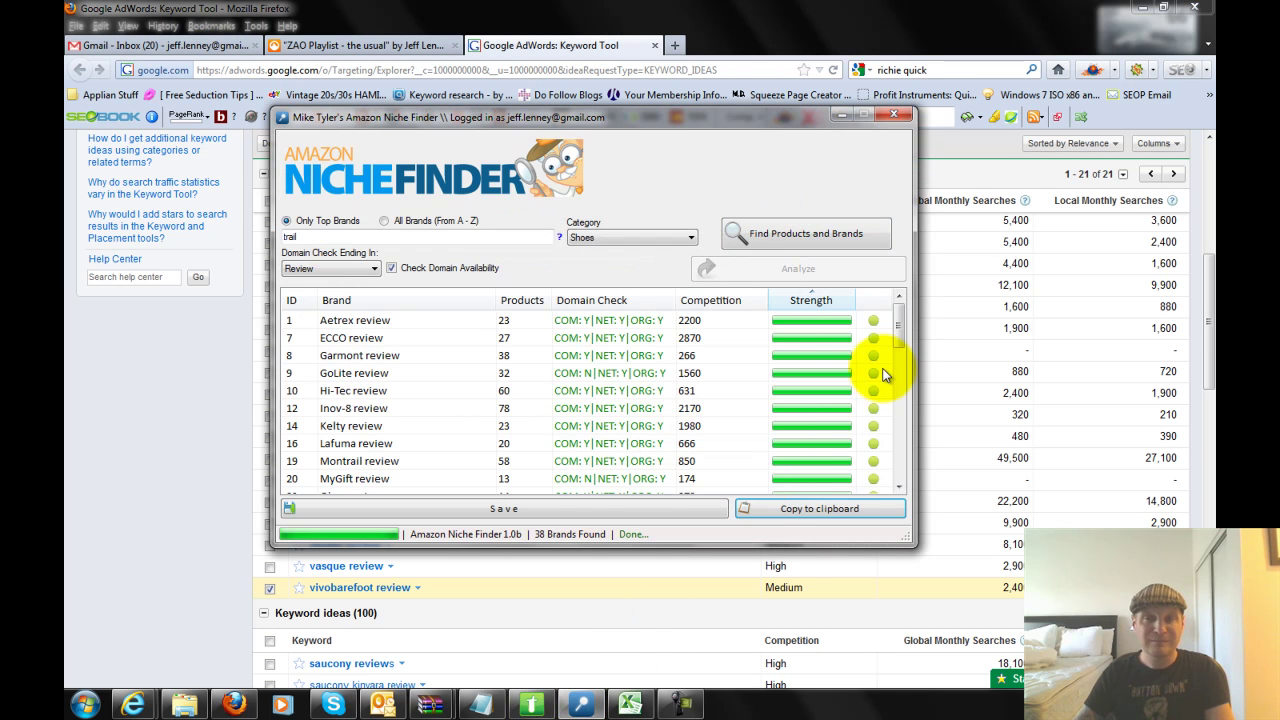
drag(897, 350, 897, 465)
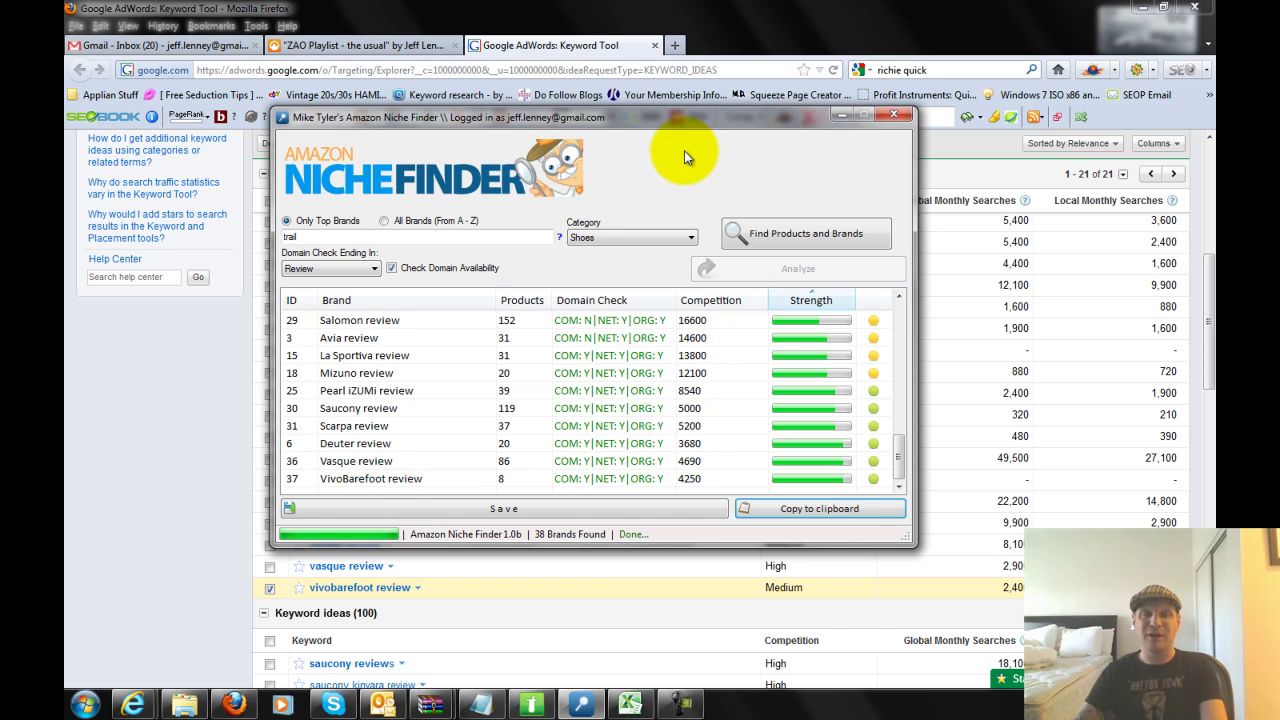
click(358, 480)
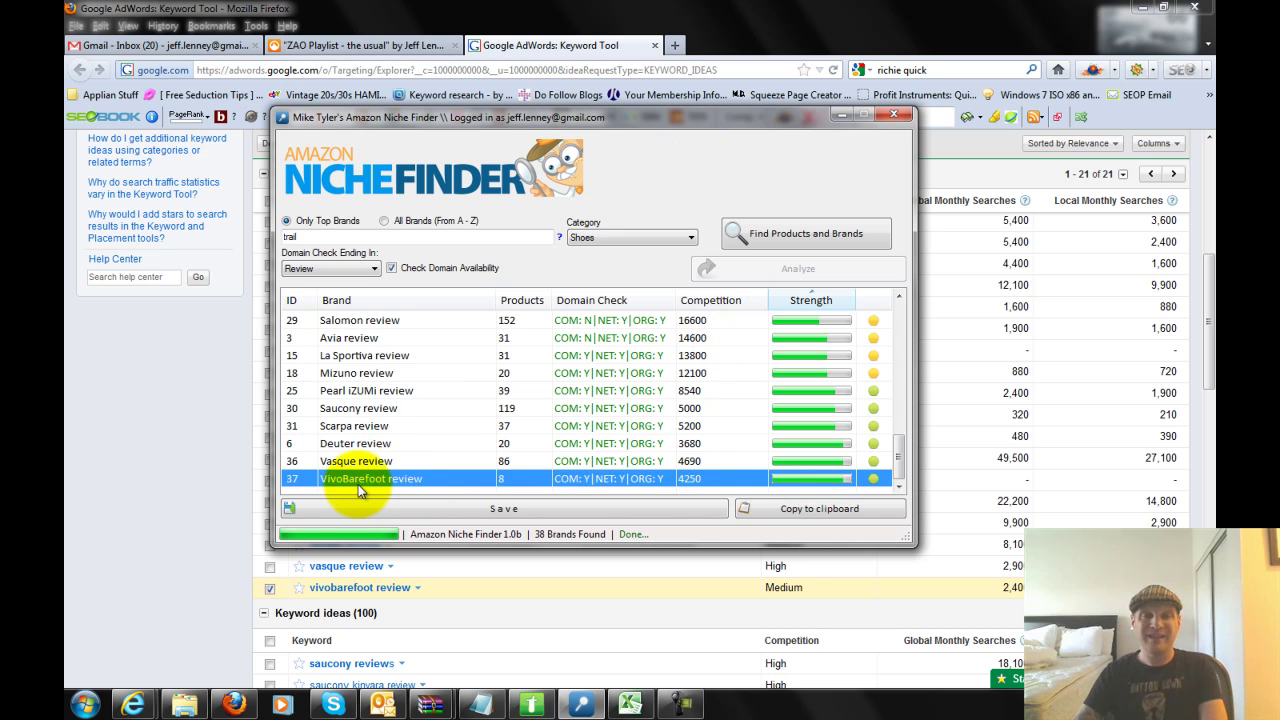
- Open Google in a new Firefox tab
click(156, 423)
key(ctrl+t)
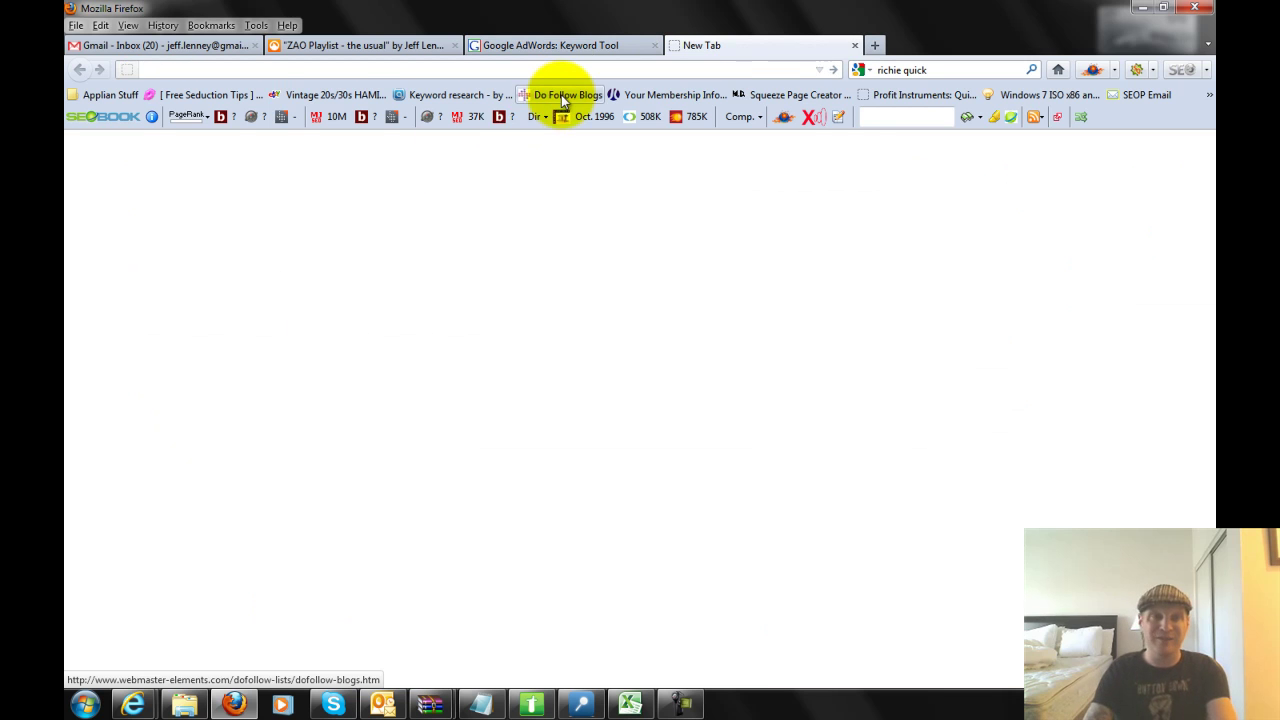
text(google)
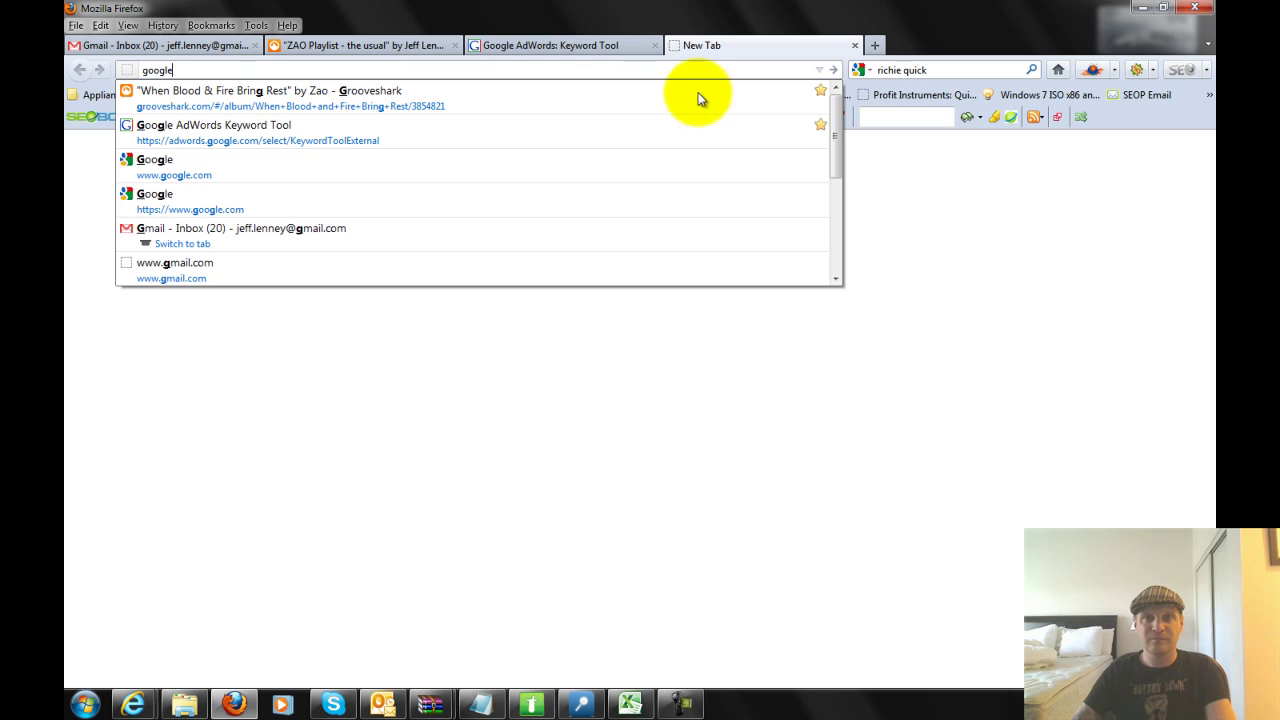
key(Return)
- Search Google for the exact phrase "vivobarefoot review" and compare the result count with the brand's competition value in Amazon Niche Finder
key(alt+Tab)
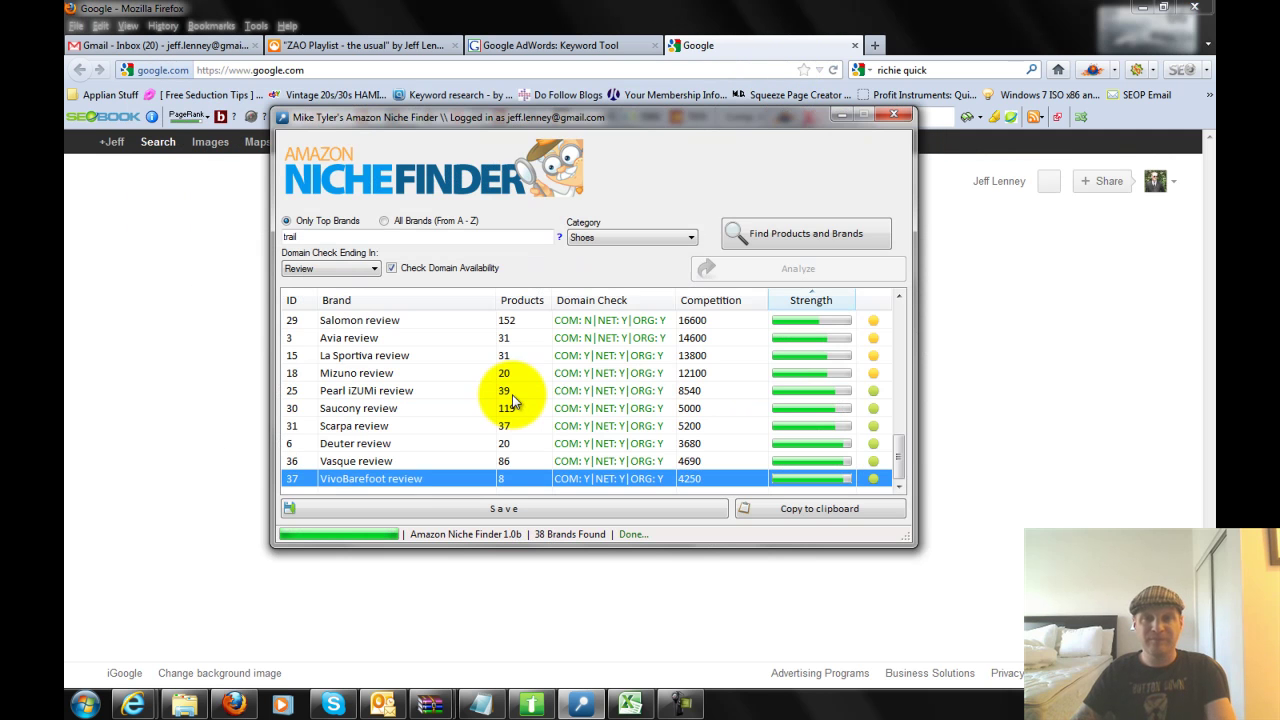
click(146, 503)
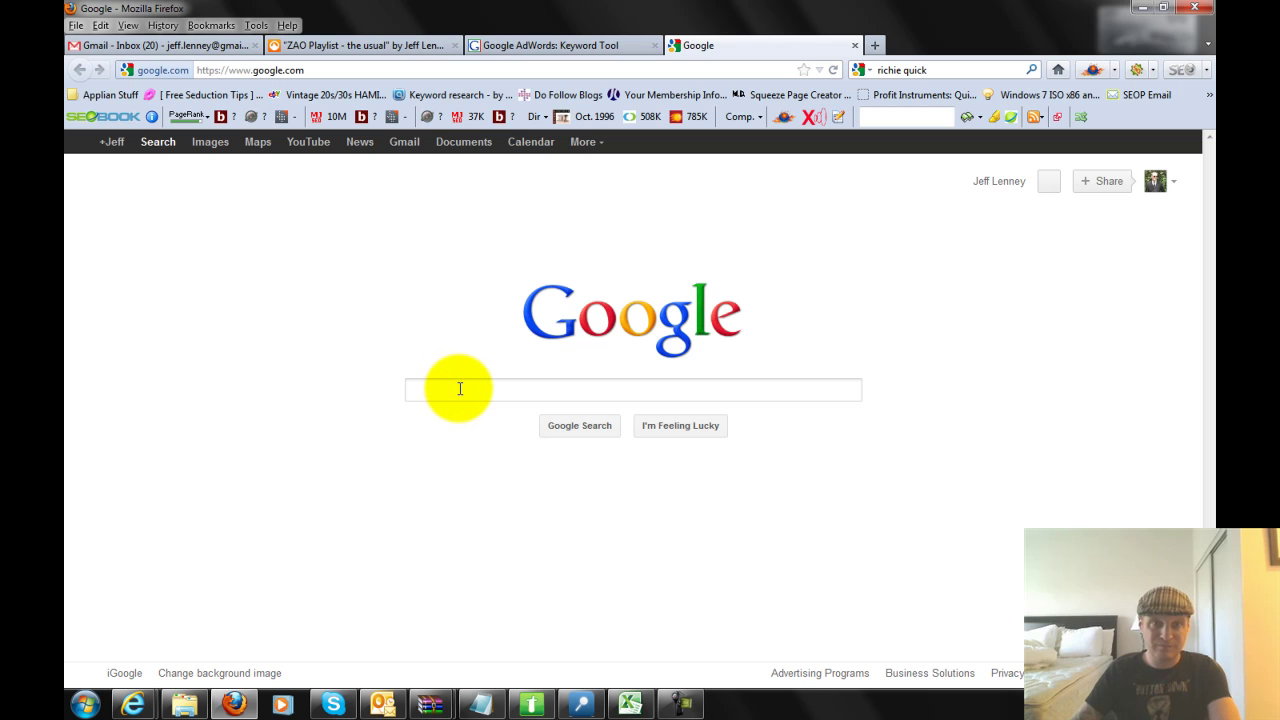
click(460, 389)
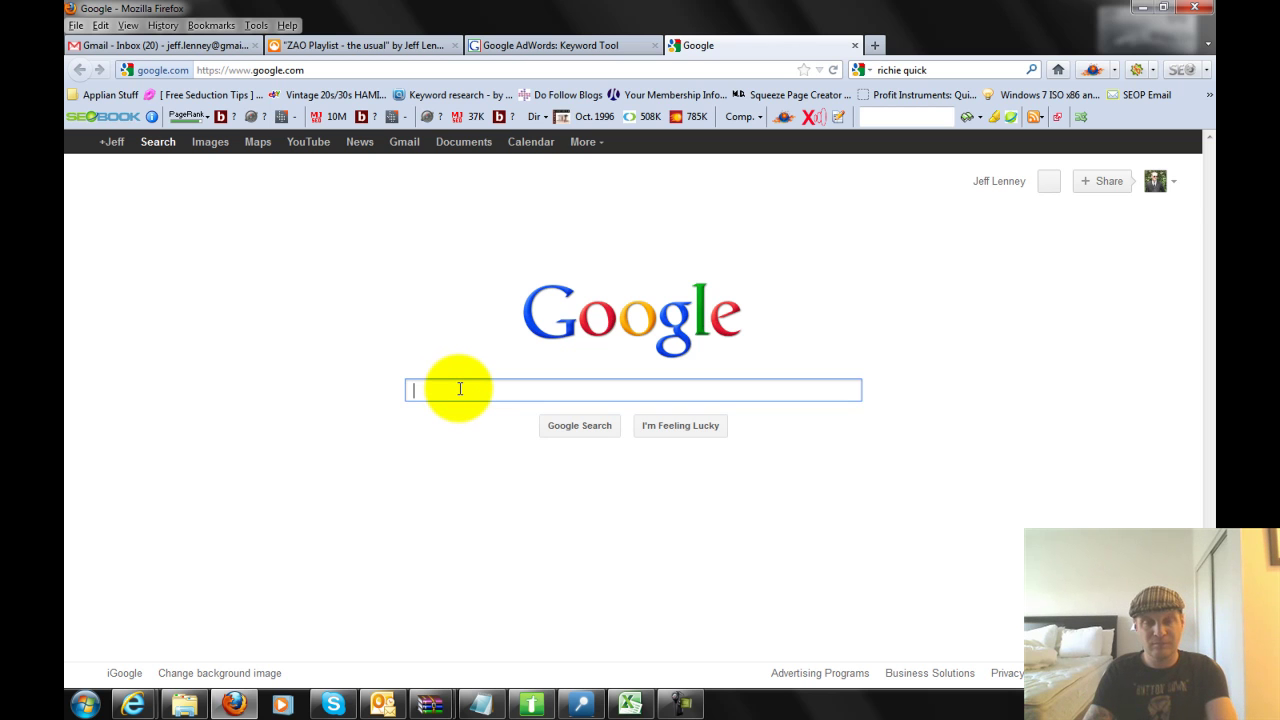
text("vivobarefoot review")
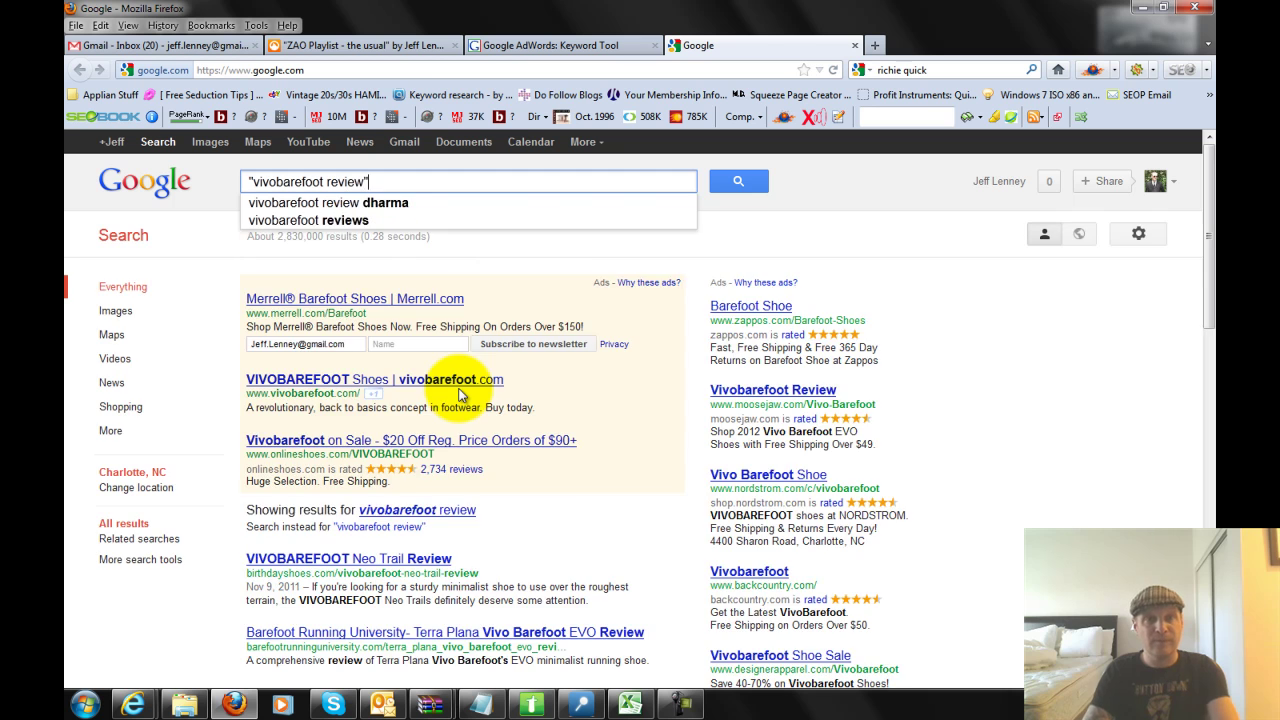
key(Return)
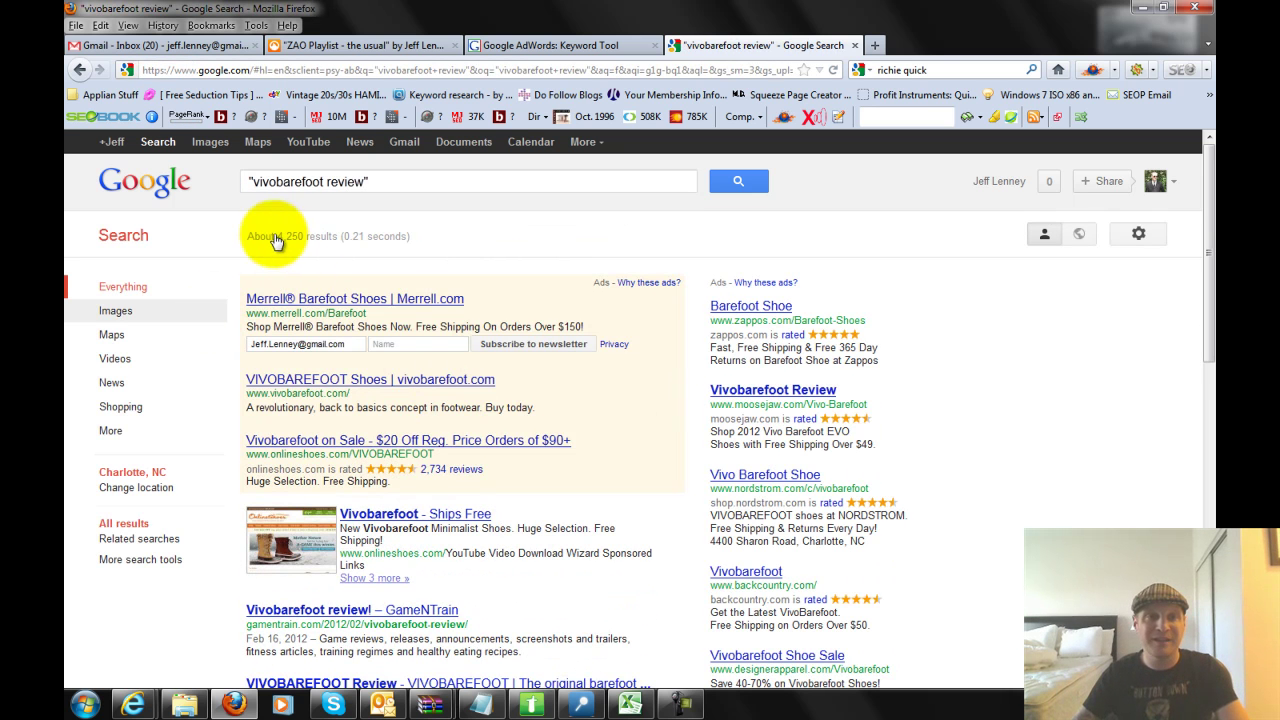
key(alt+Tab)
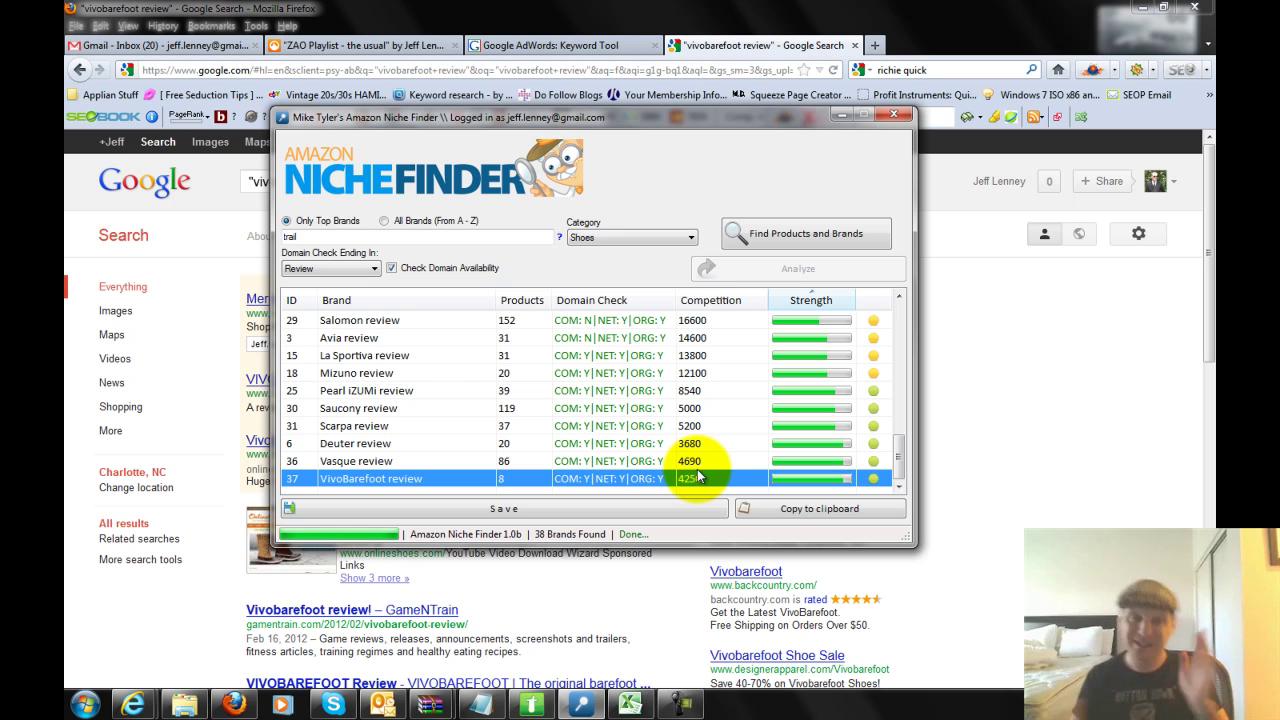
click(1110, 405)
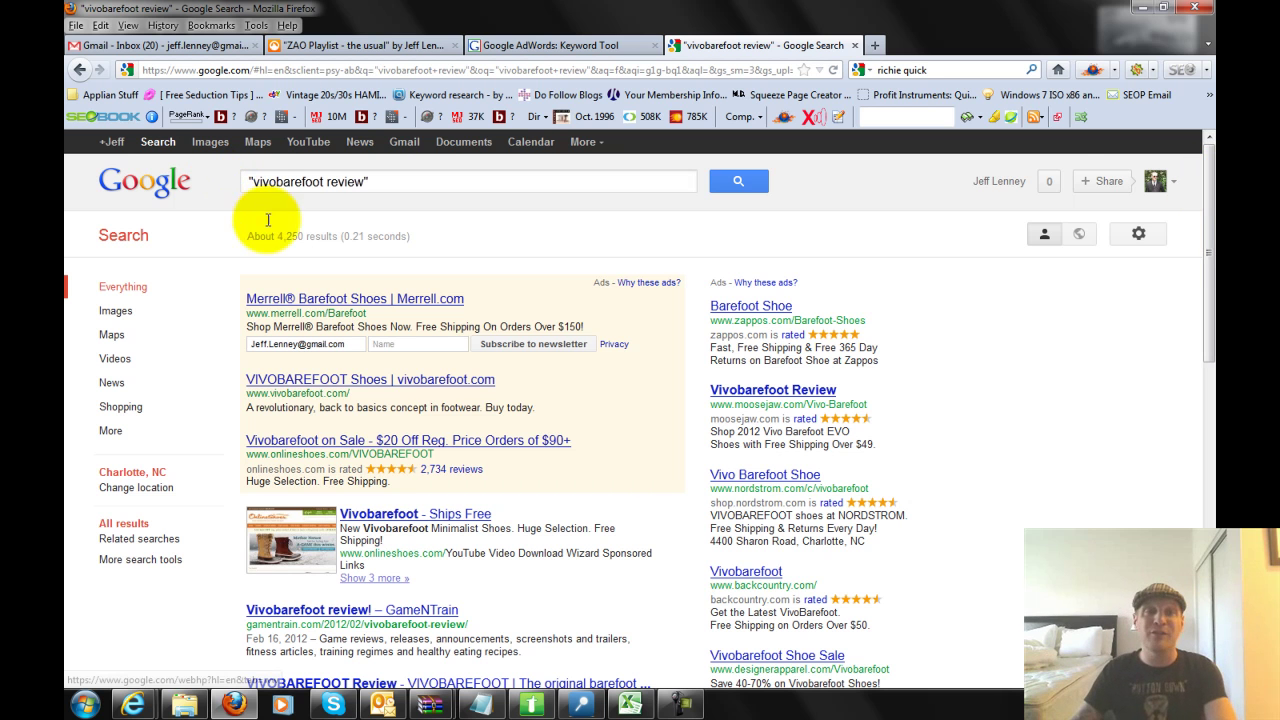
- Narrow the Google search to intitle:"vivobarefoot review" and examine the titles of the listed pages for the exact phrase
click(248, 184)
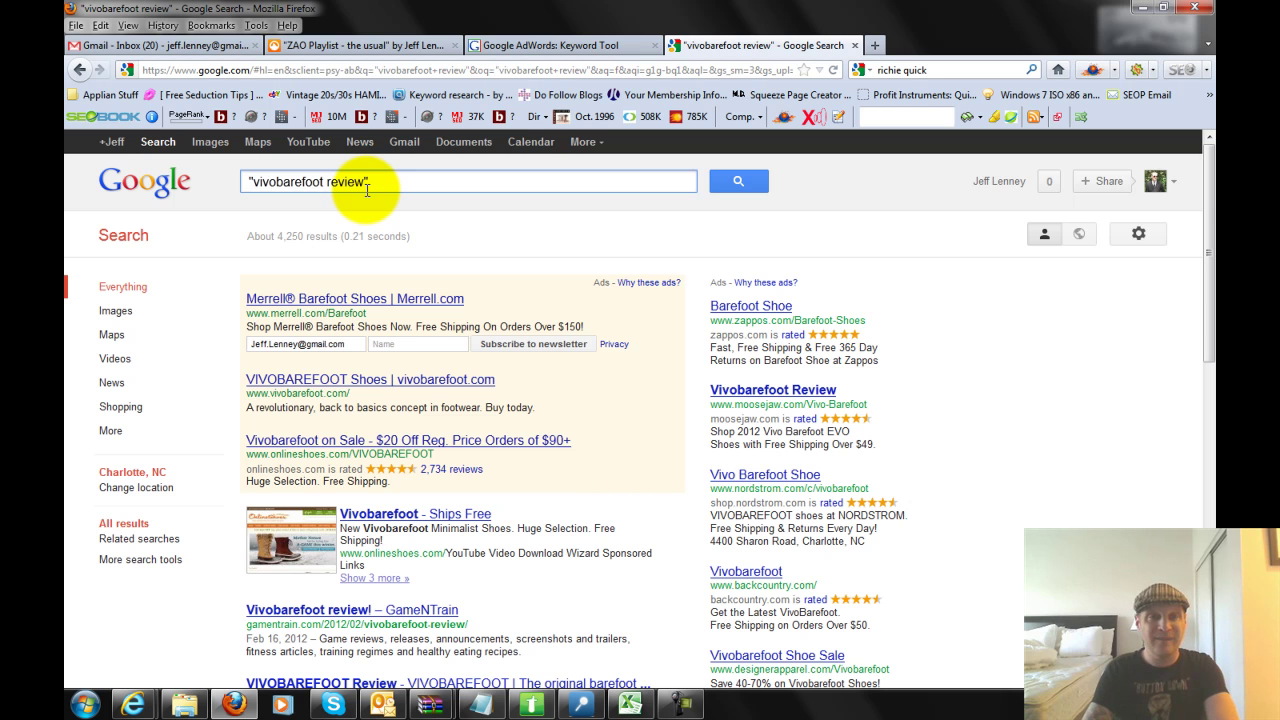
key(Home)
text(intitle:)
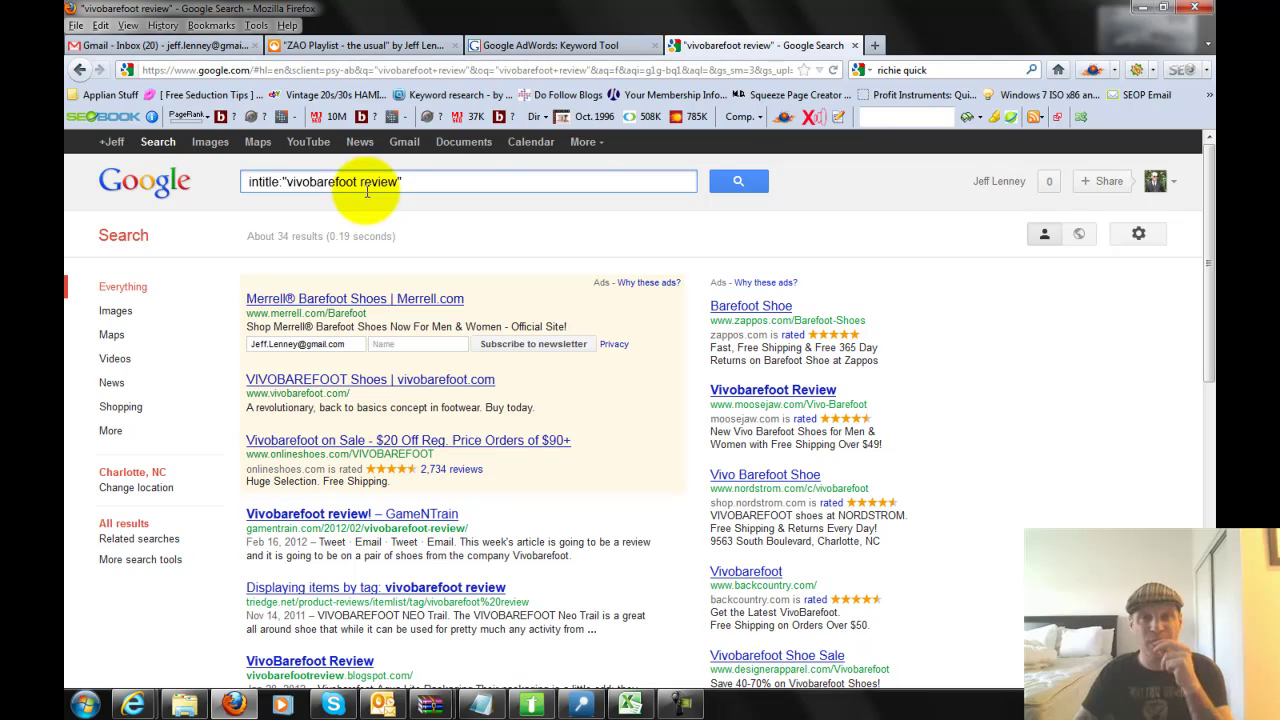
click(755, 190)
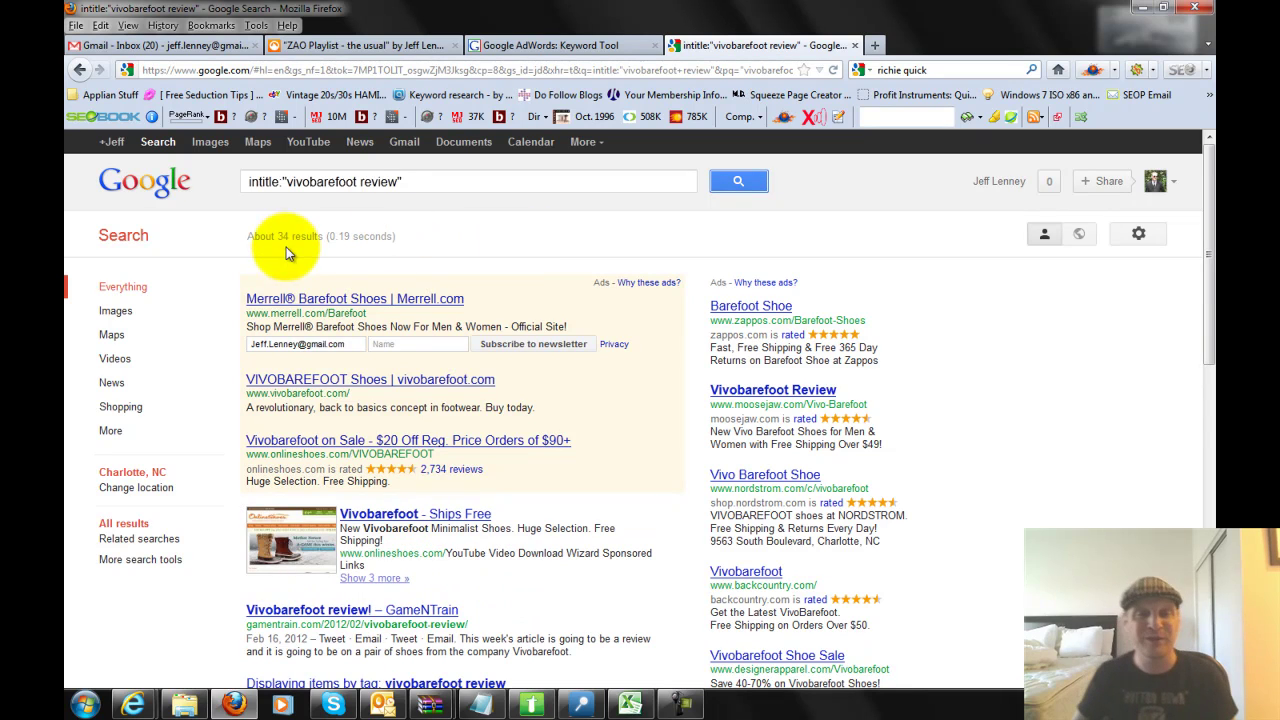
drag(1211, 222, 1203, 360)
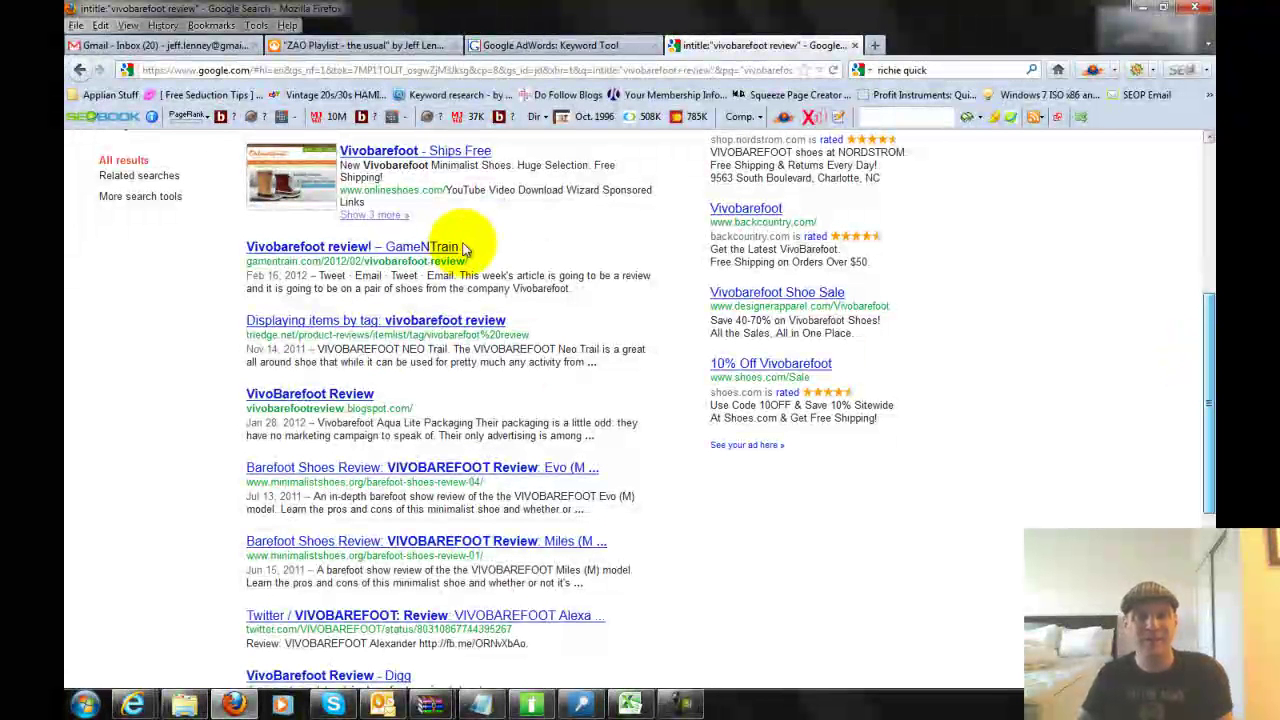
drag(486, 249, 255, 255)
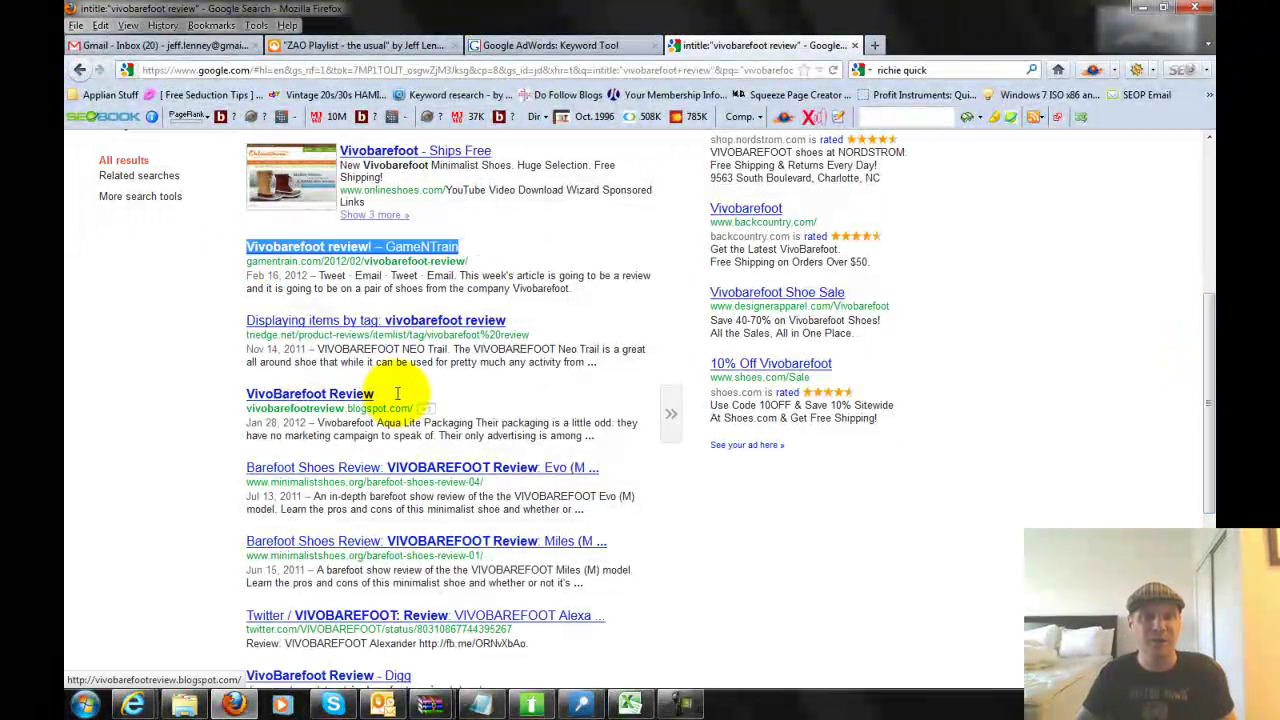
drag(398, 398, 186, 394)
scroll(139, 544, up, 6)
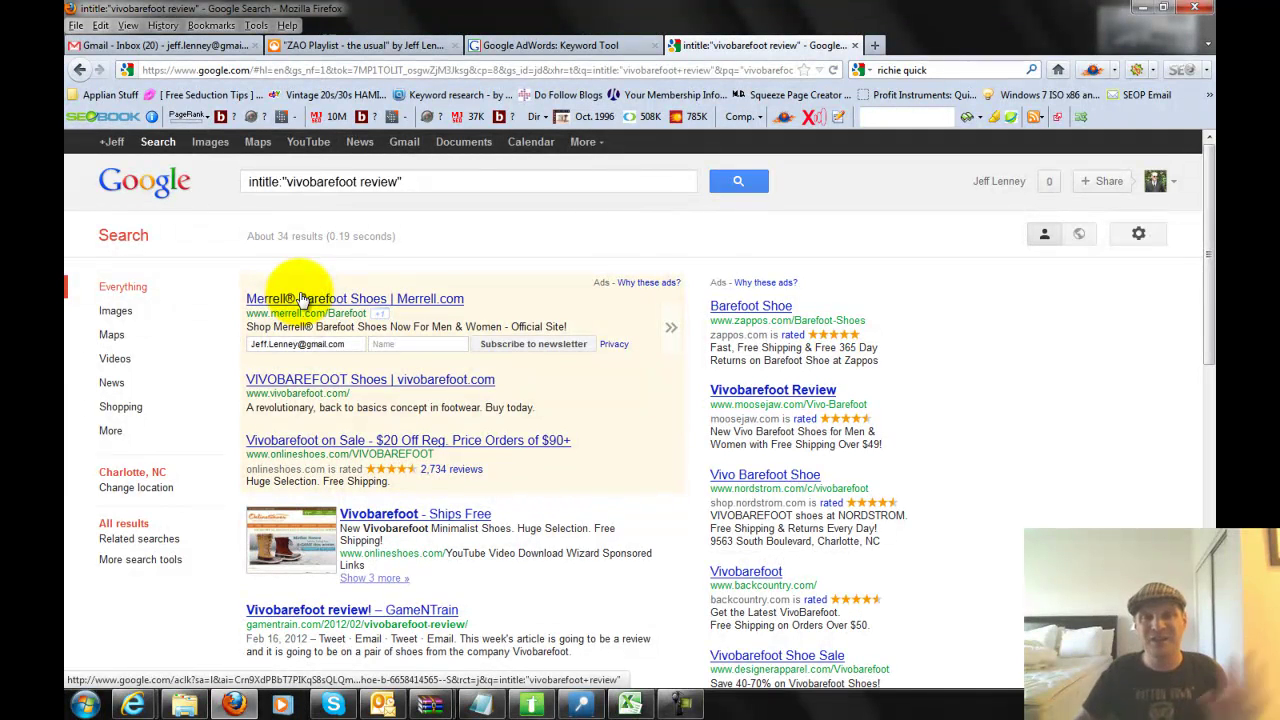
- Switch to Traffic Travis and examine the detailed SEO competition report for the keyword "vivobarefoot review"
click(533, 705)
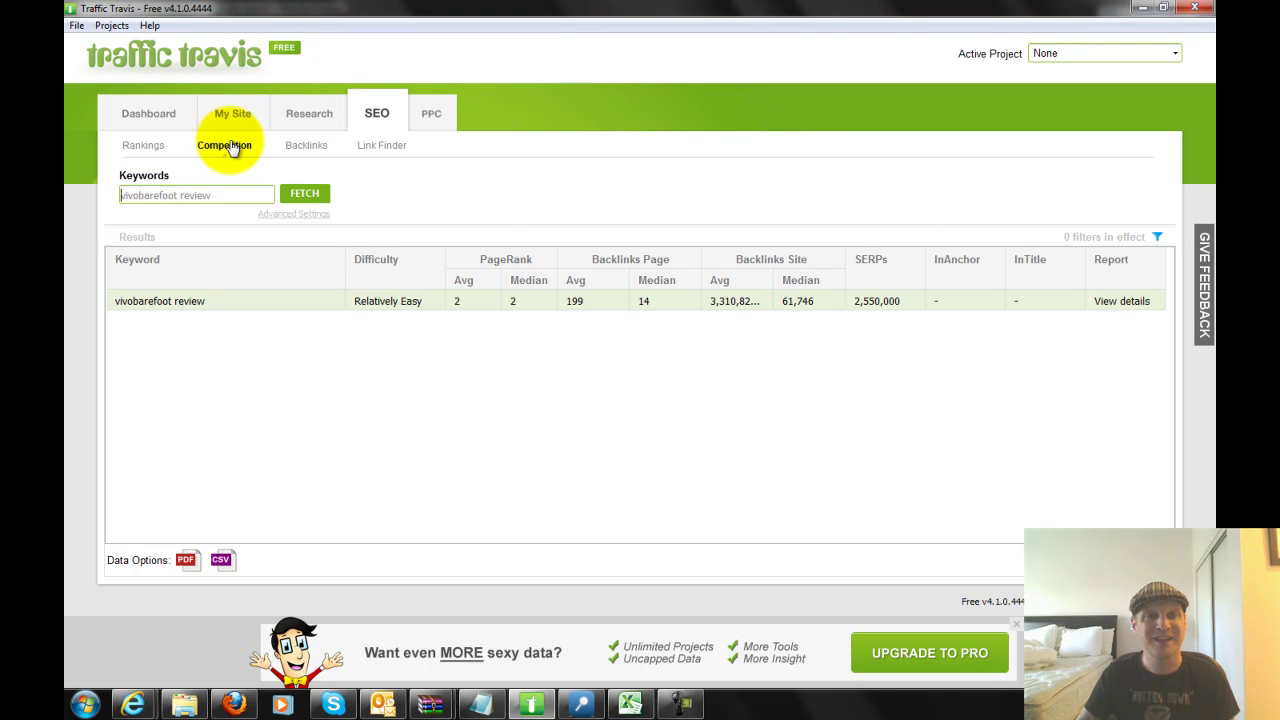
click(238, 195)
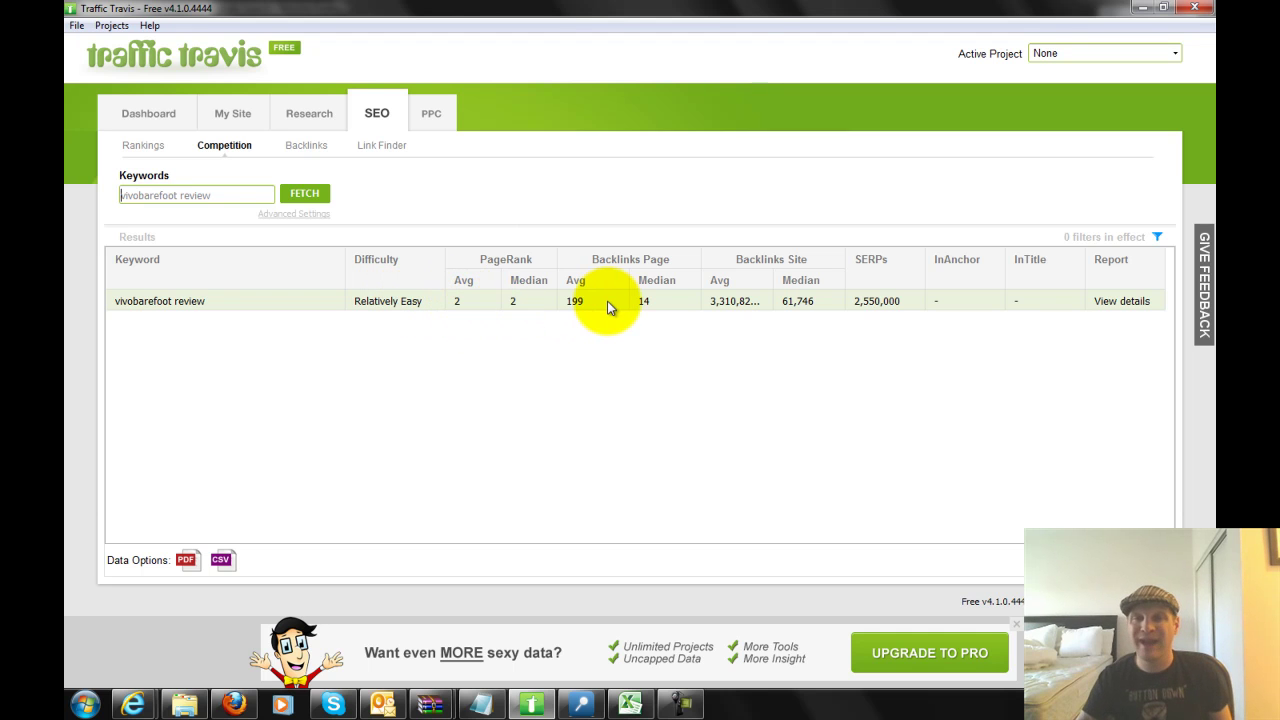
click(1122, 301)
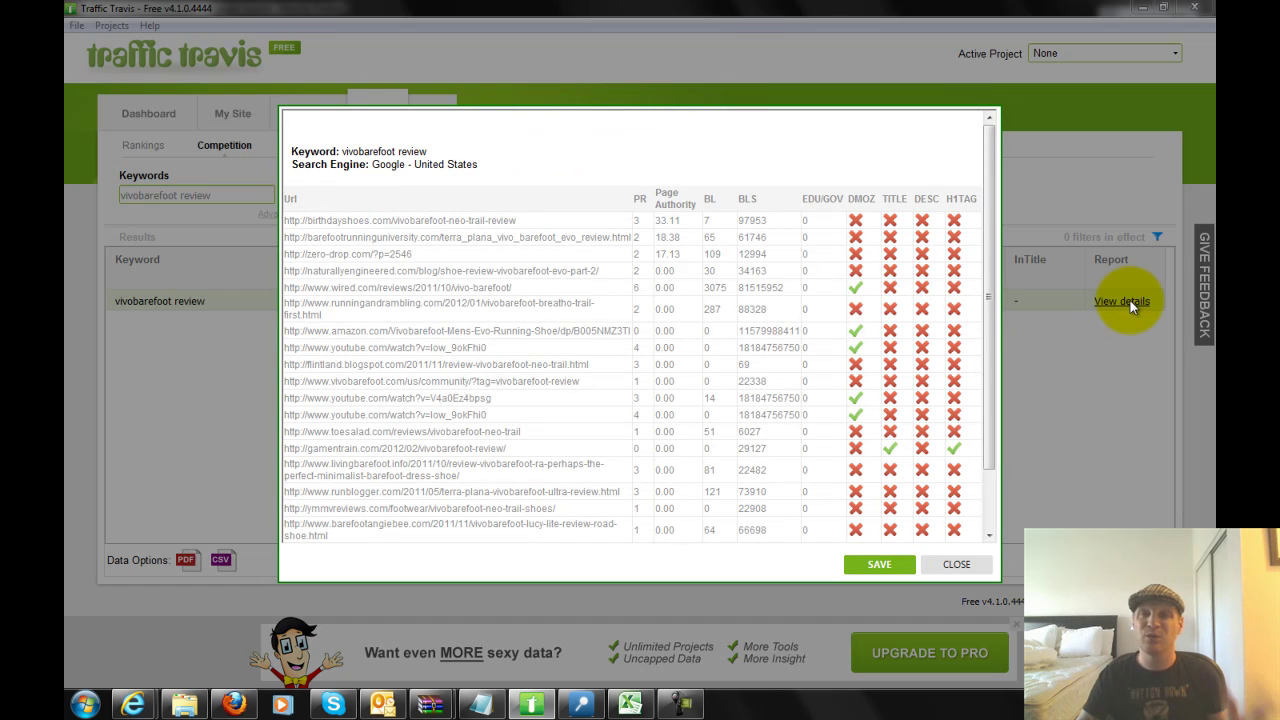
drag(991, 286, 982, 258)
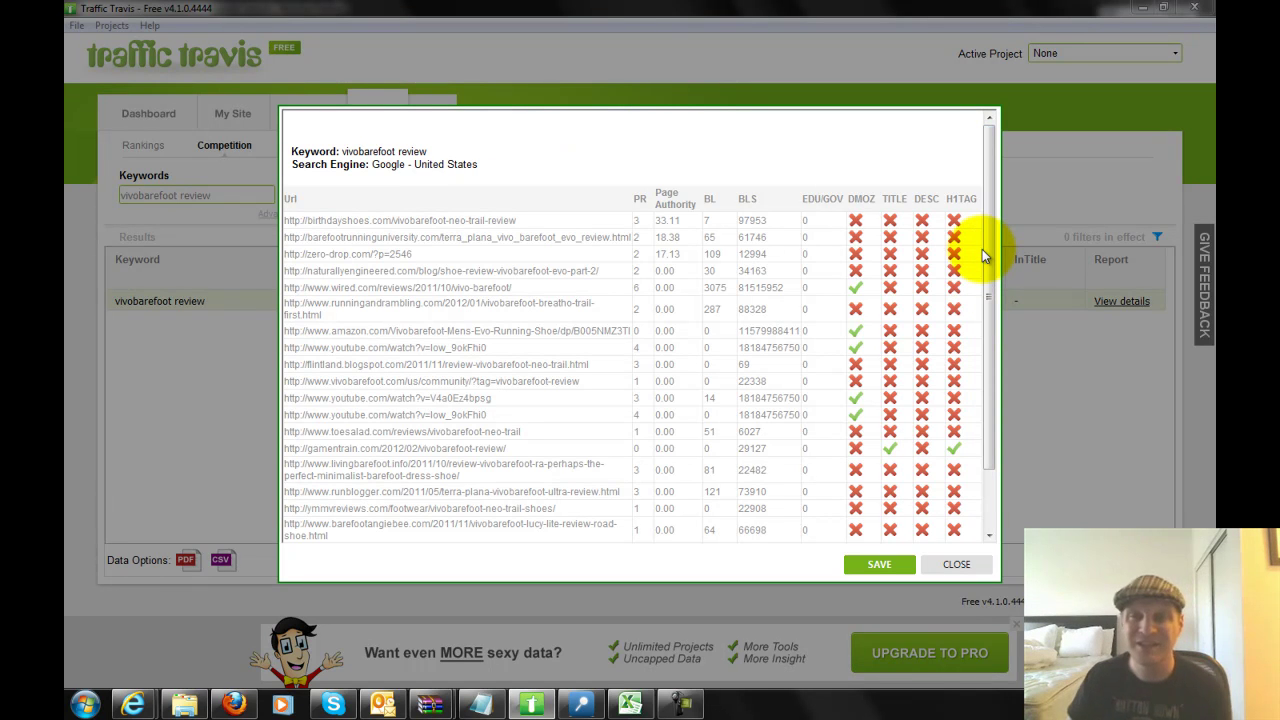
scroll(983, 250, down, 3)
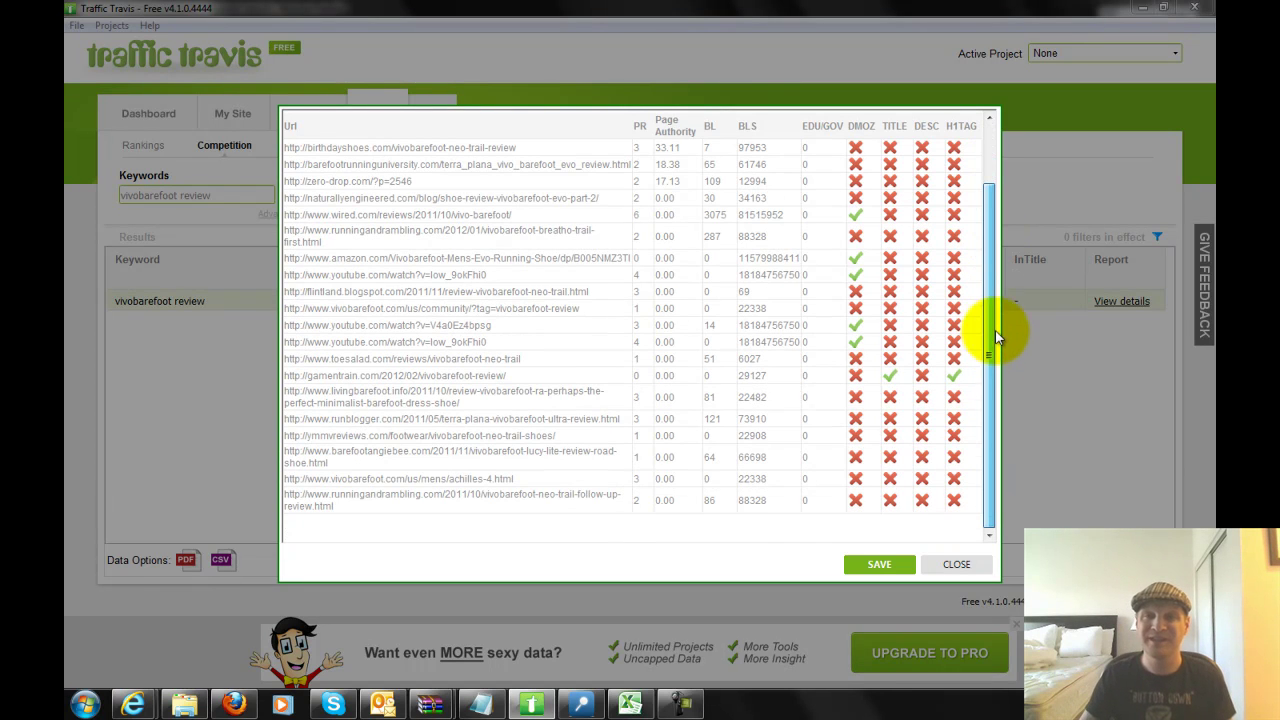
- Examine the DMOZ, title, description and H1 tag columns for the ranking pages in the "vivobarefoot review" competition report
drag(997, 285, 986, 214)
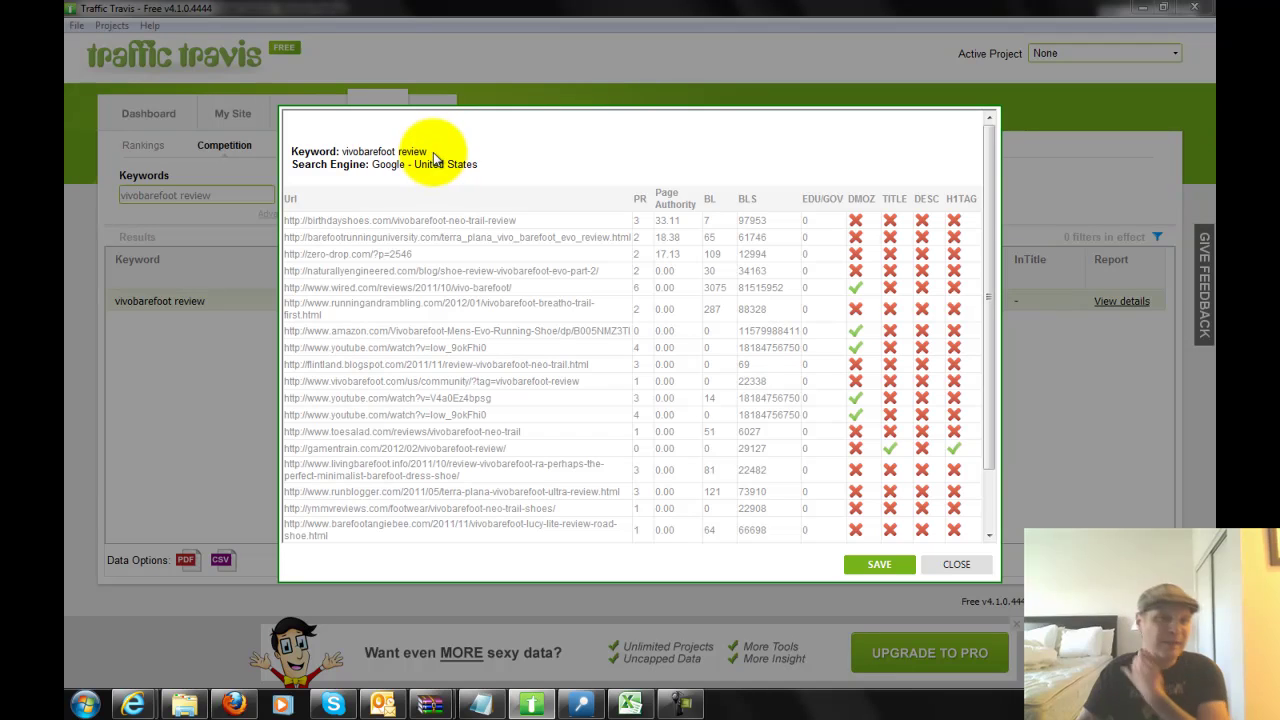
drag(428, 151, 368, 162)
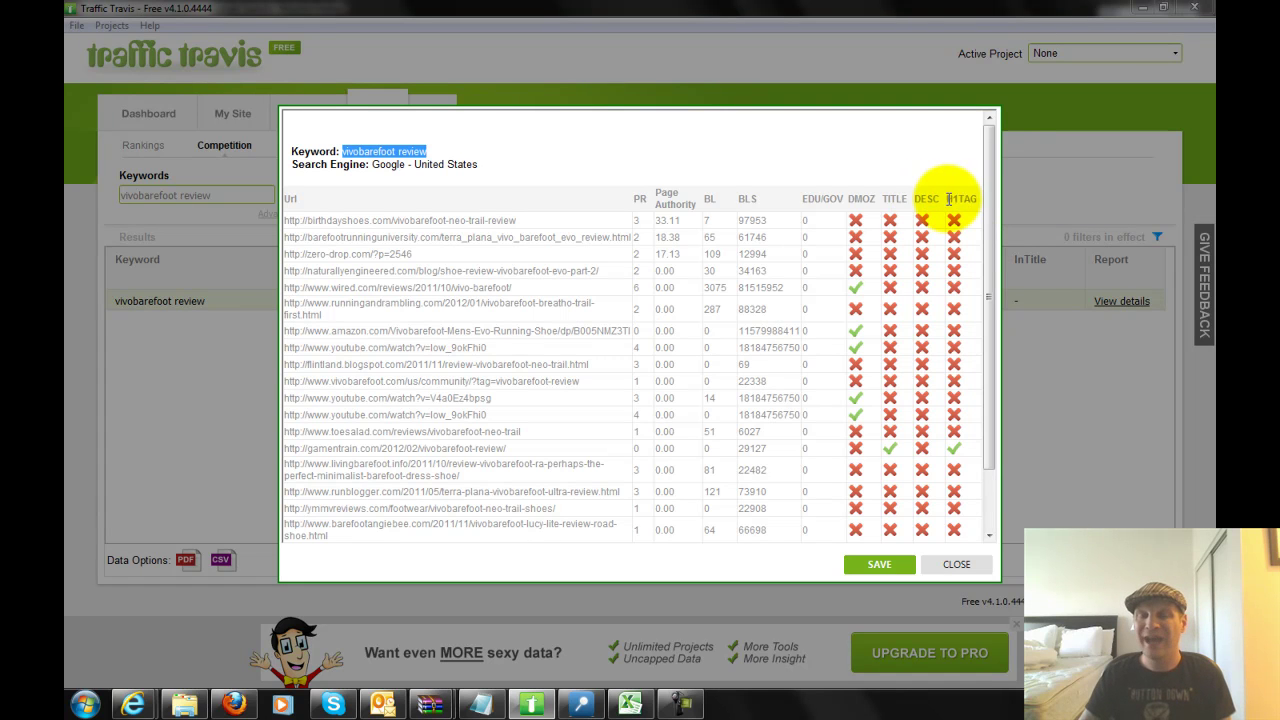
drag(882, 198, 1010, 289)
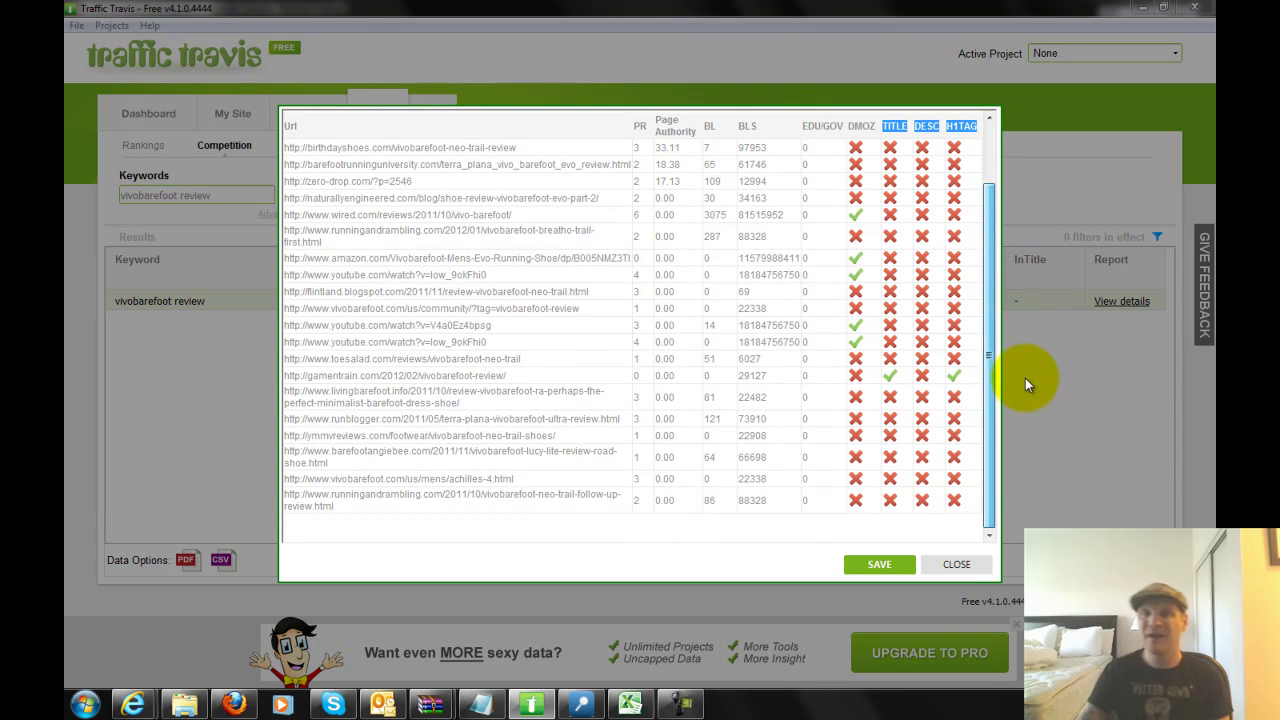
scroll(1021, 300, up, 5)
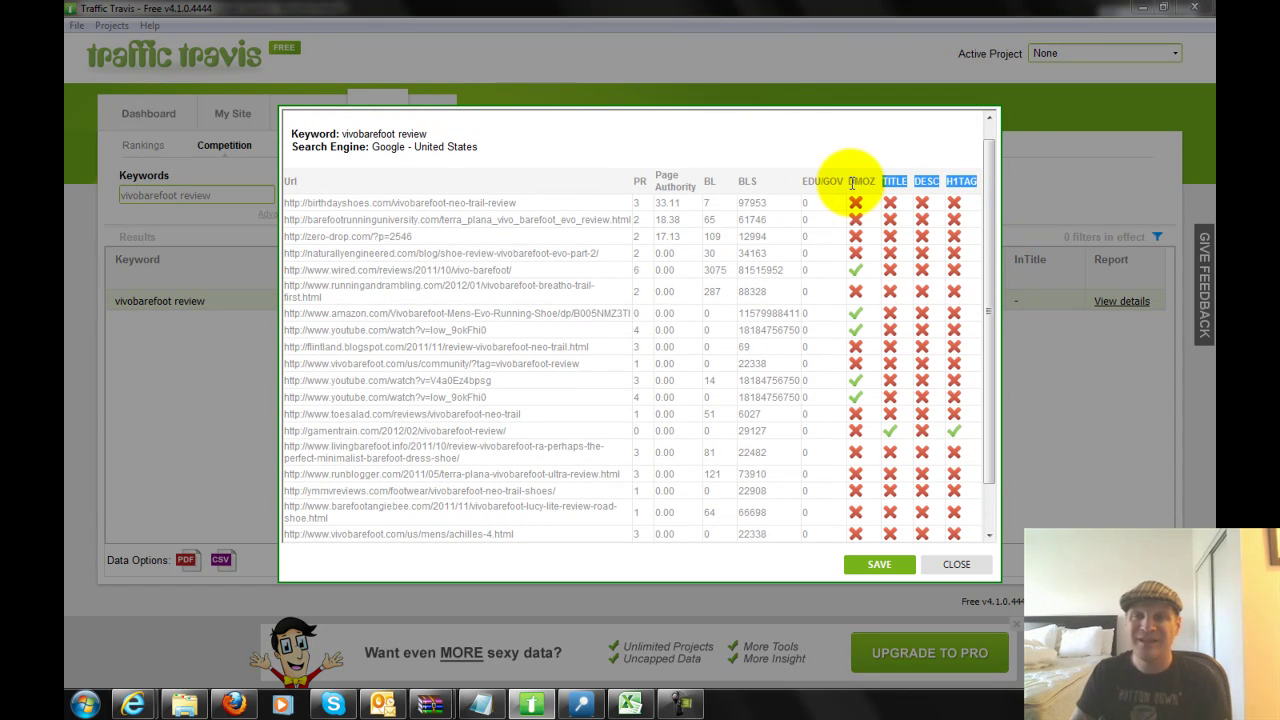
drag(853, 183, 858, 181)
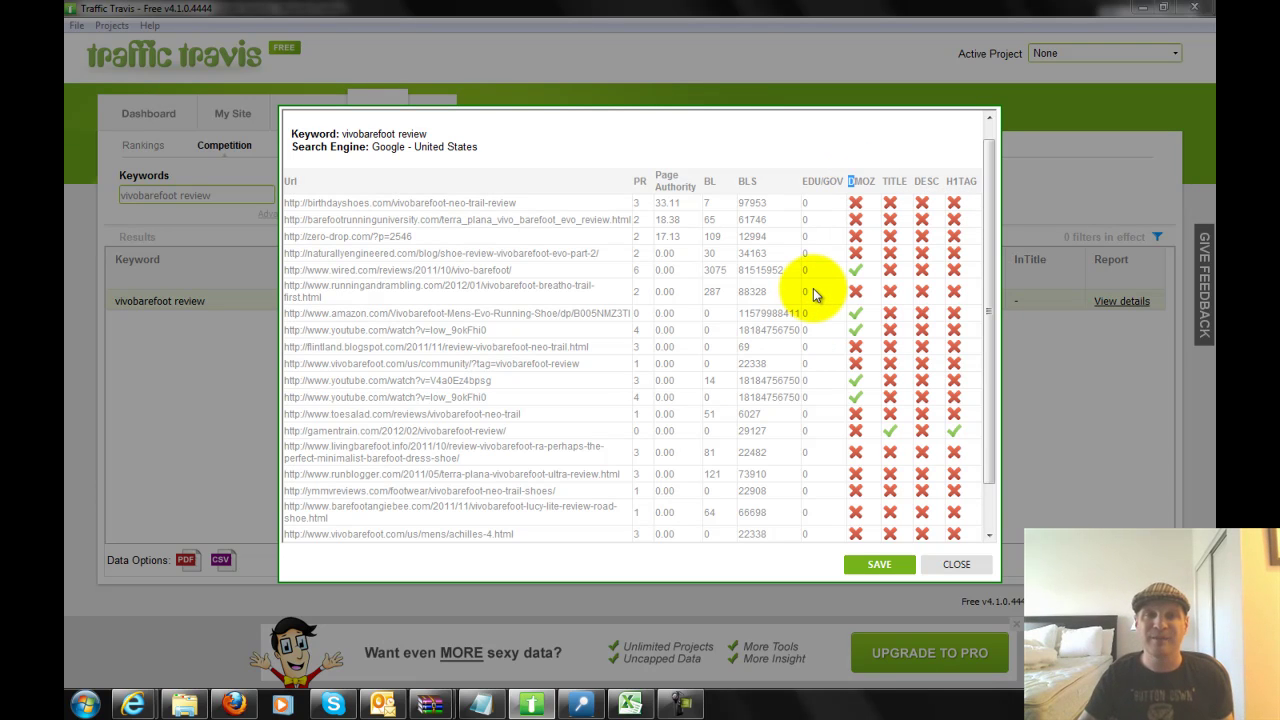
drag(989, 230, 976, 165)
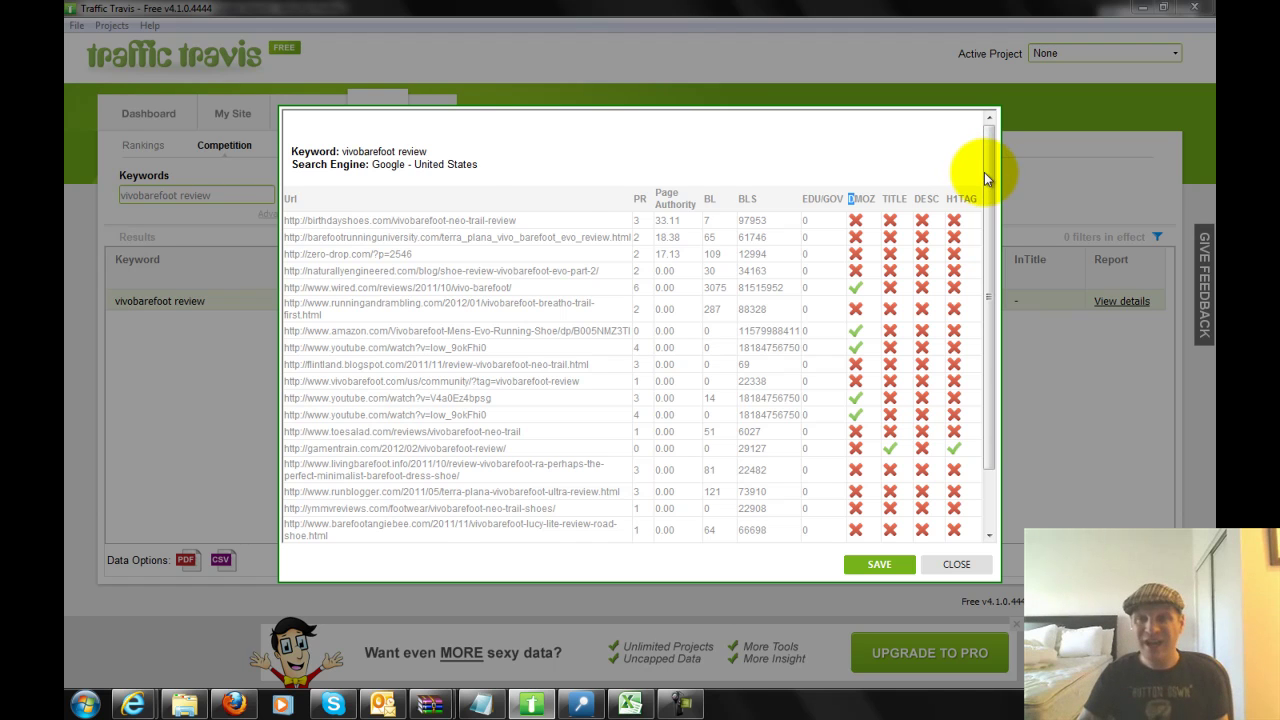
mouse_move(986, 172)
mouse_down()
mouse_move(988, 250)
mouse_move(981, 176)
mouse_up()
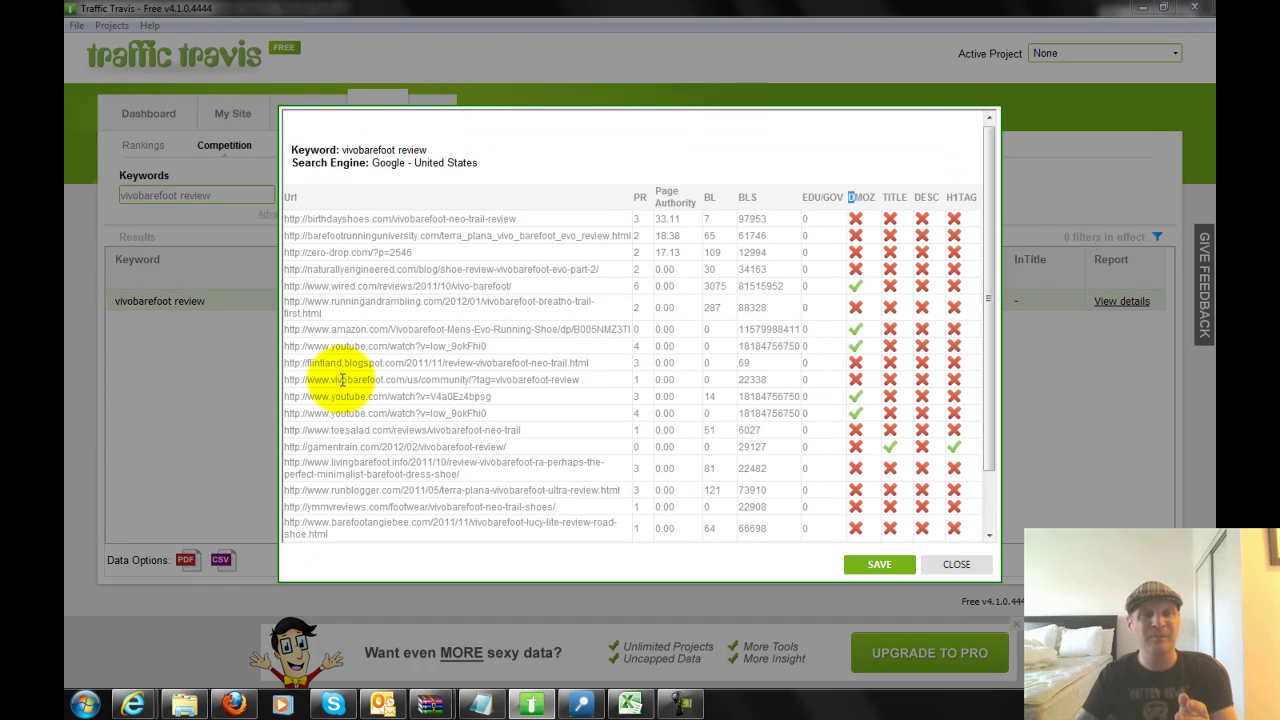
drag(332, 380, 491, 380)
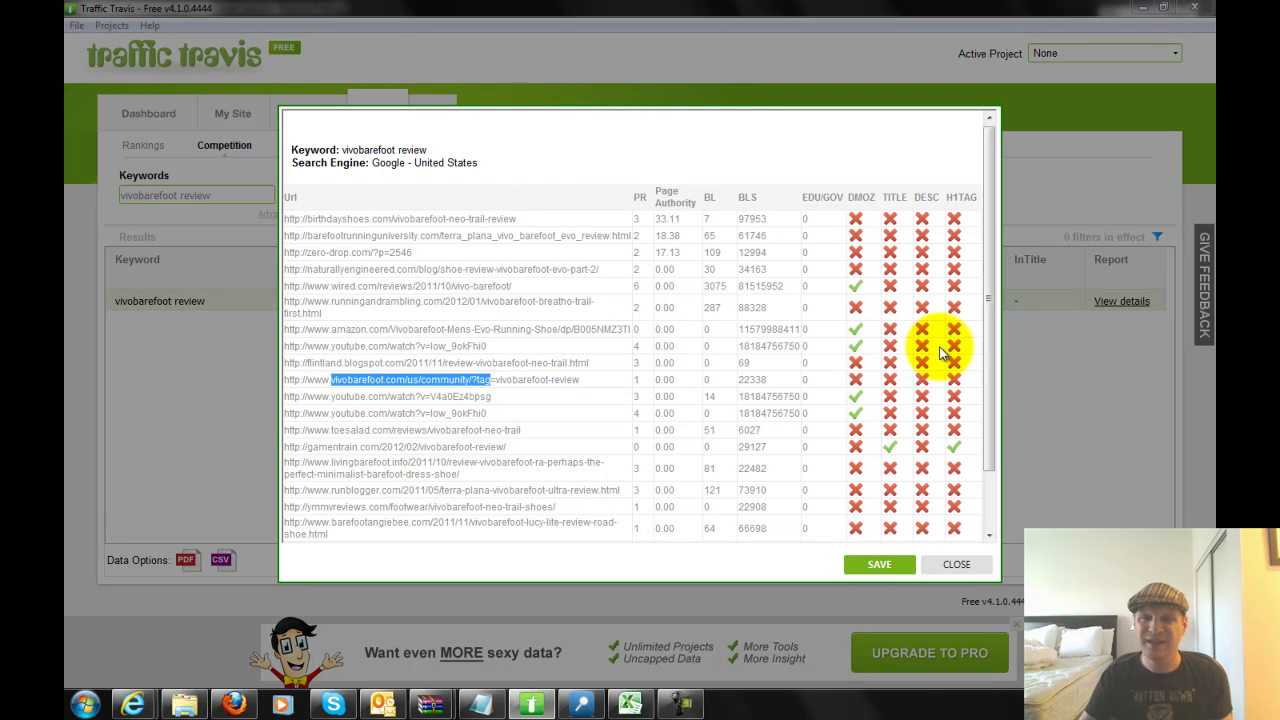
- Check the title and H1 tag marks for the gamentrain.com page in the competition report, and close the report
scroll(989, 431, down, 3)
drag(989, 431, 1010, 446)
click(443, 378)
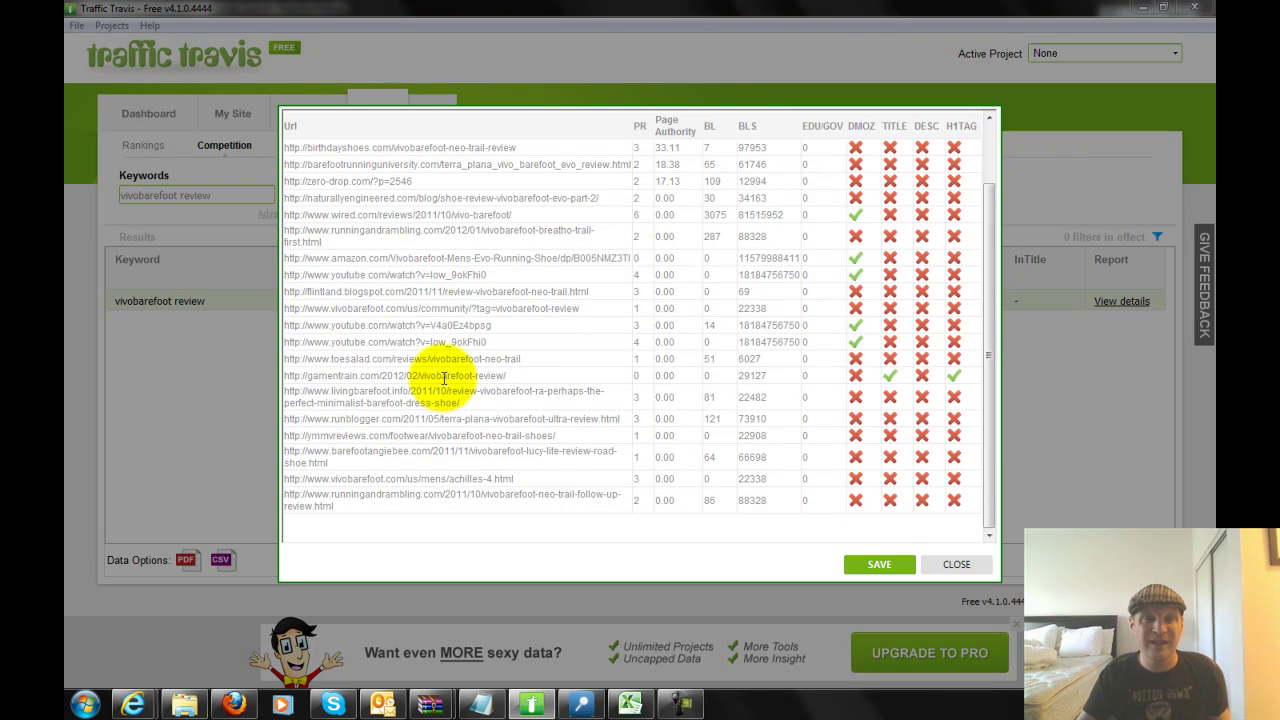
double_click(292, 377)
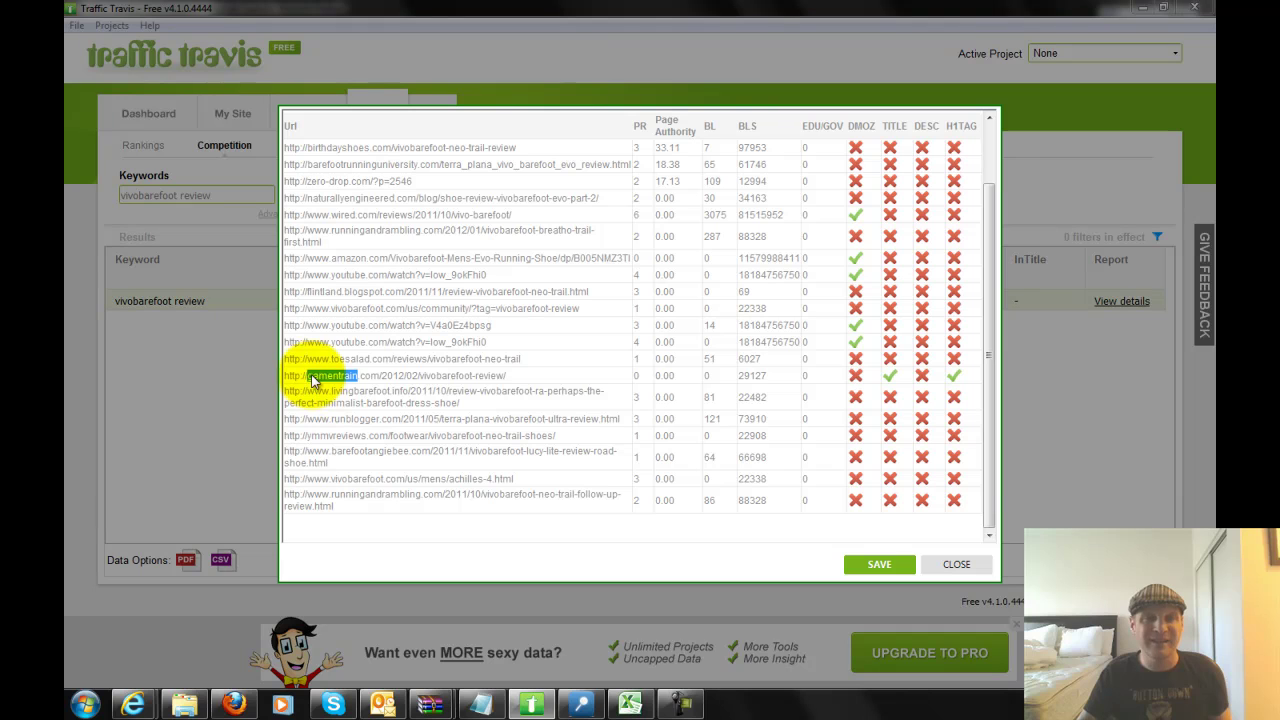
drag(551, 380, 292, 377)
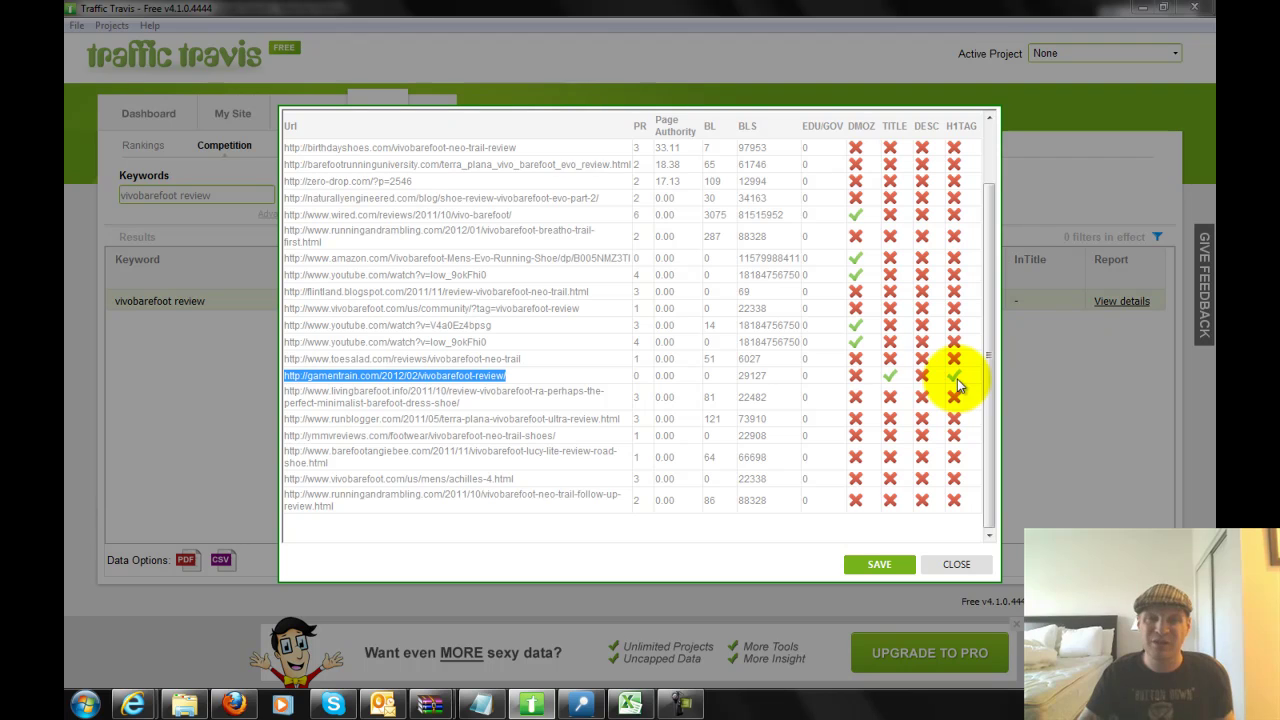
scroll(981, 211, up, 2)
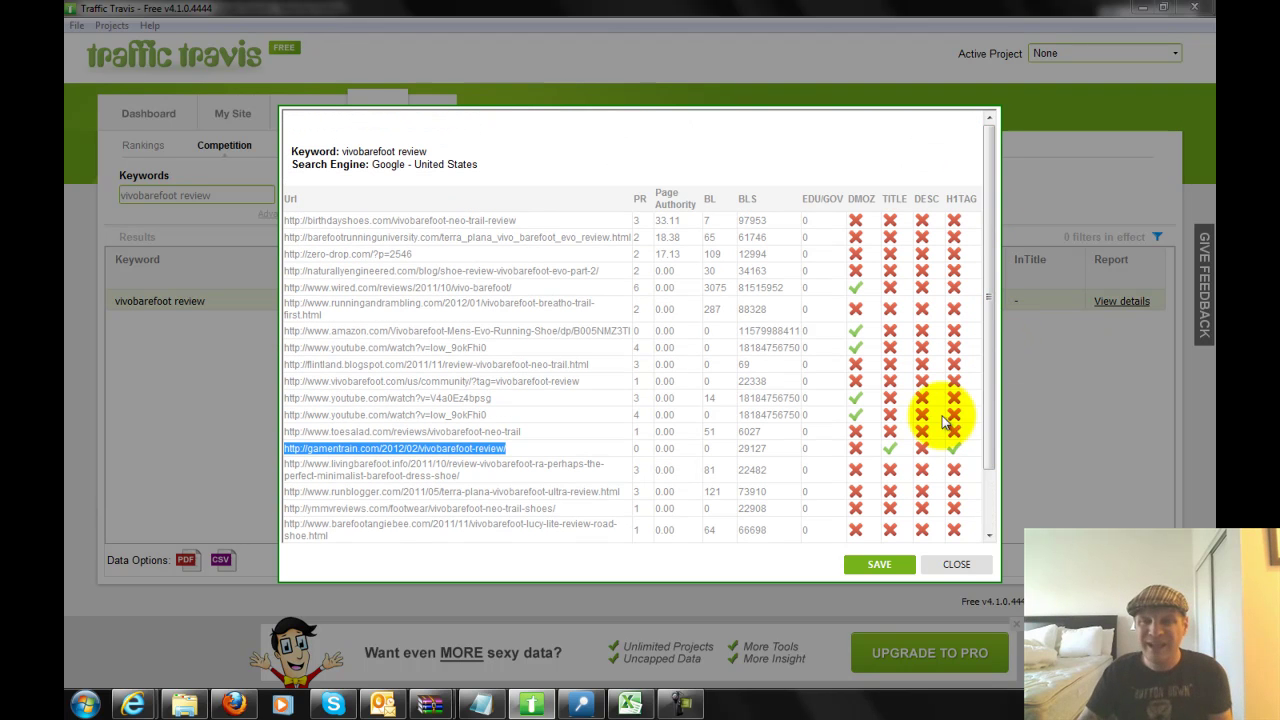
click(955, 566)
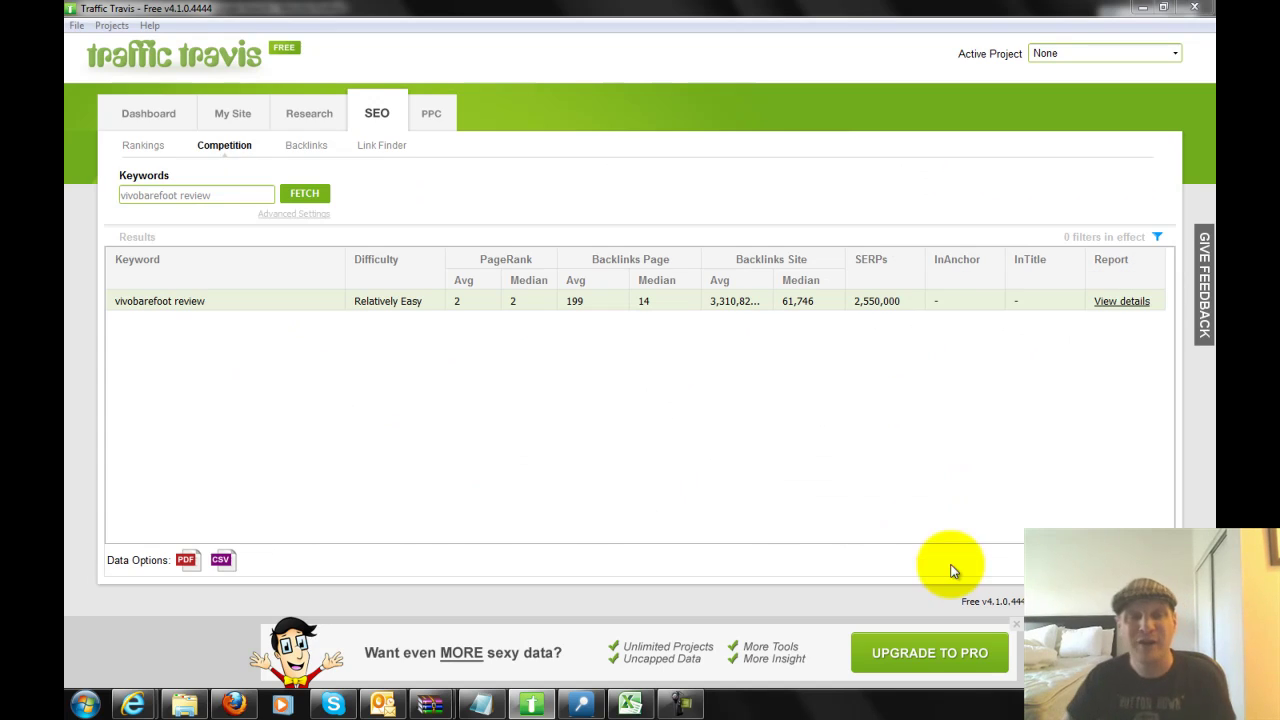
- Switch to Firefox and copy the phrase "vivobarefoot review" from the intitle Google query
click(233, 703)
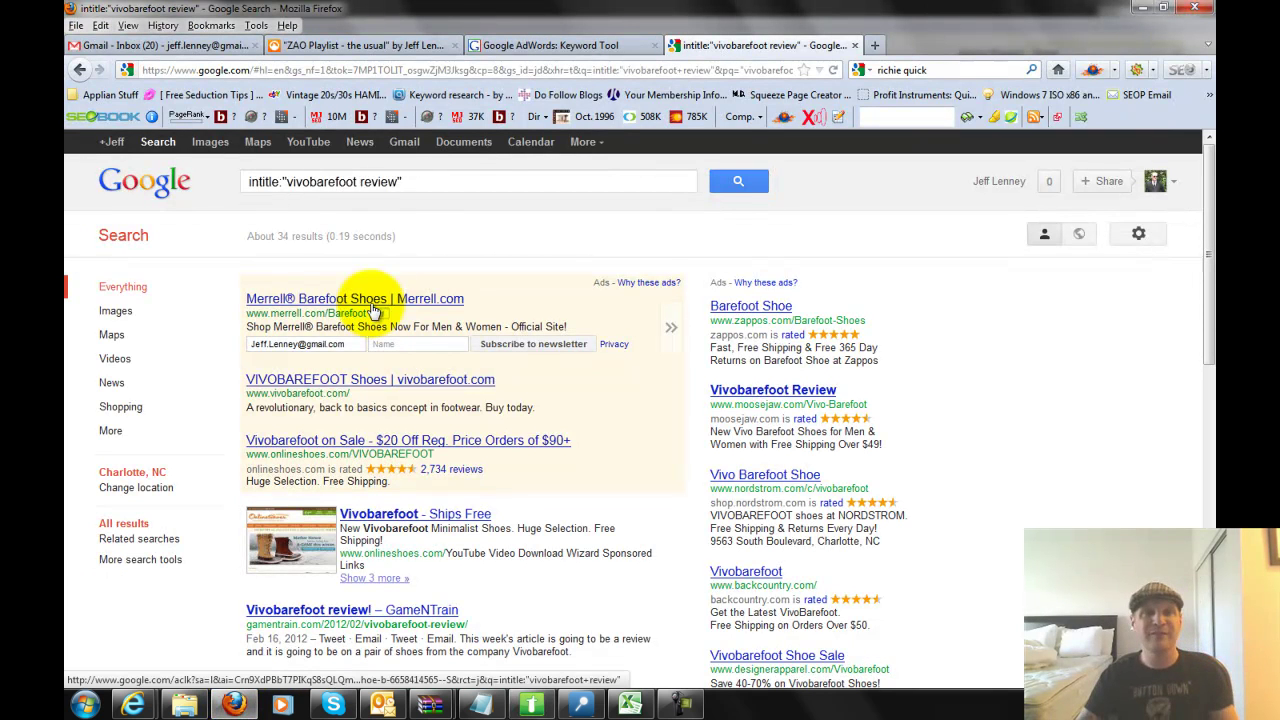
click(400, 181)
drag(400, 181, 292, 181)
drag(391, 182, 406, 181)
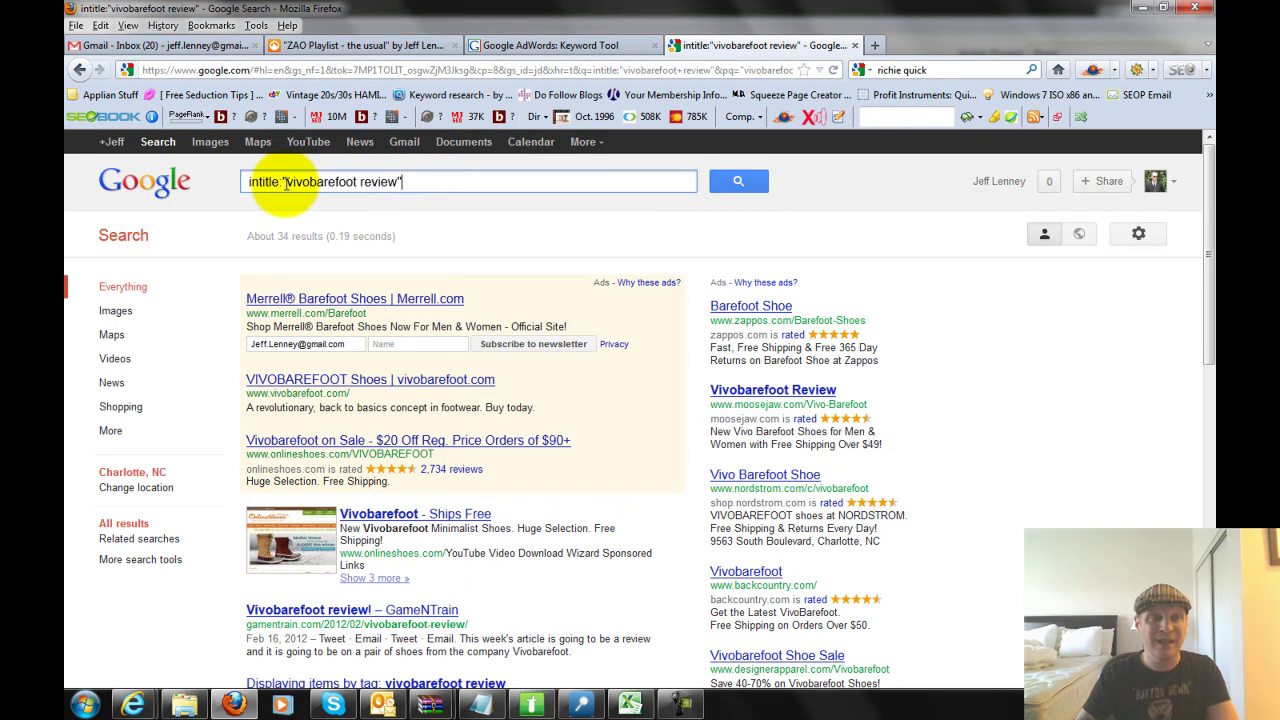
drag(287, 181, 398, 181)
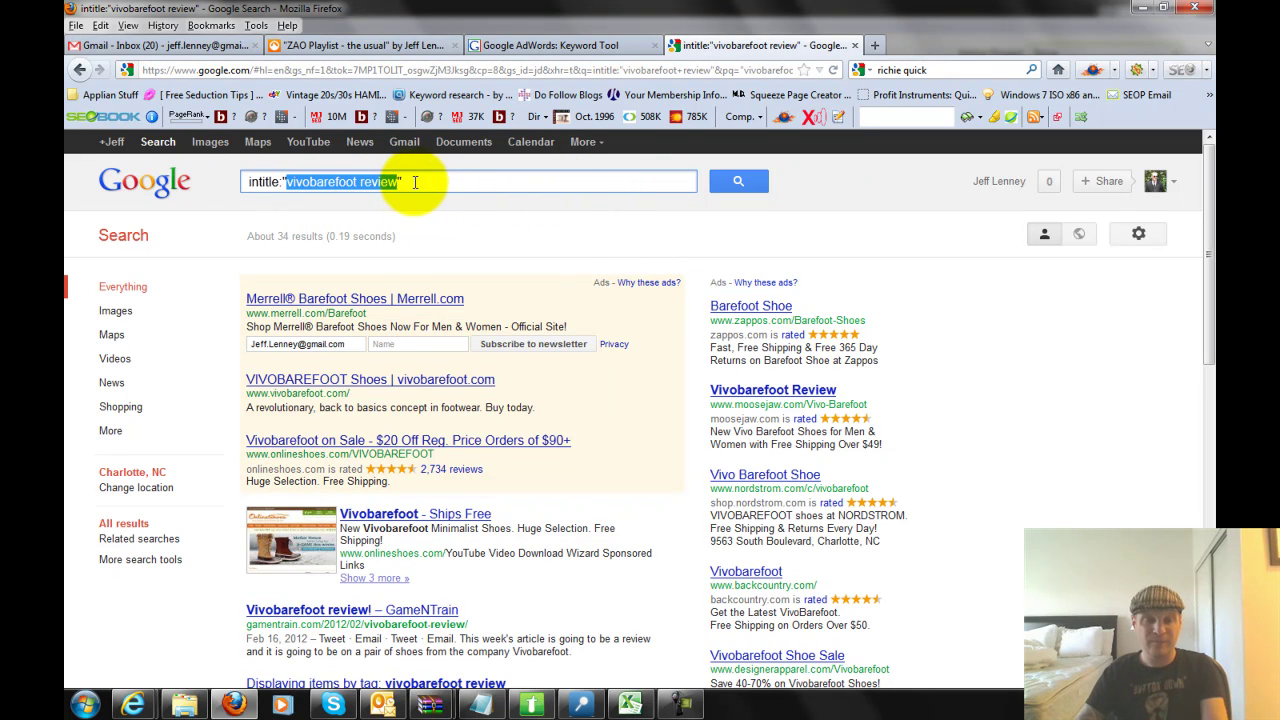
- Open the Amazon website in a new browser tab
key(ctrl+t)
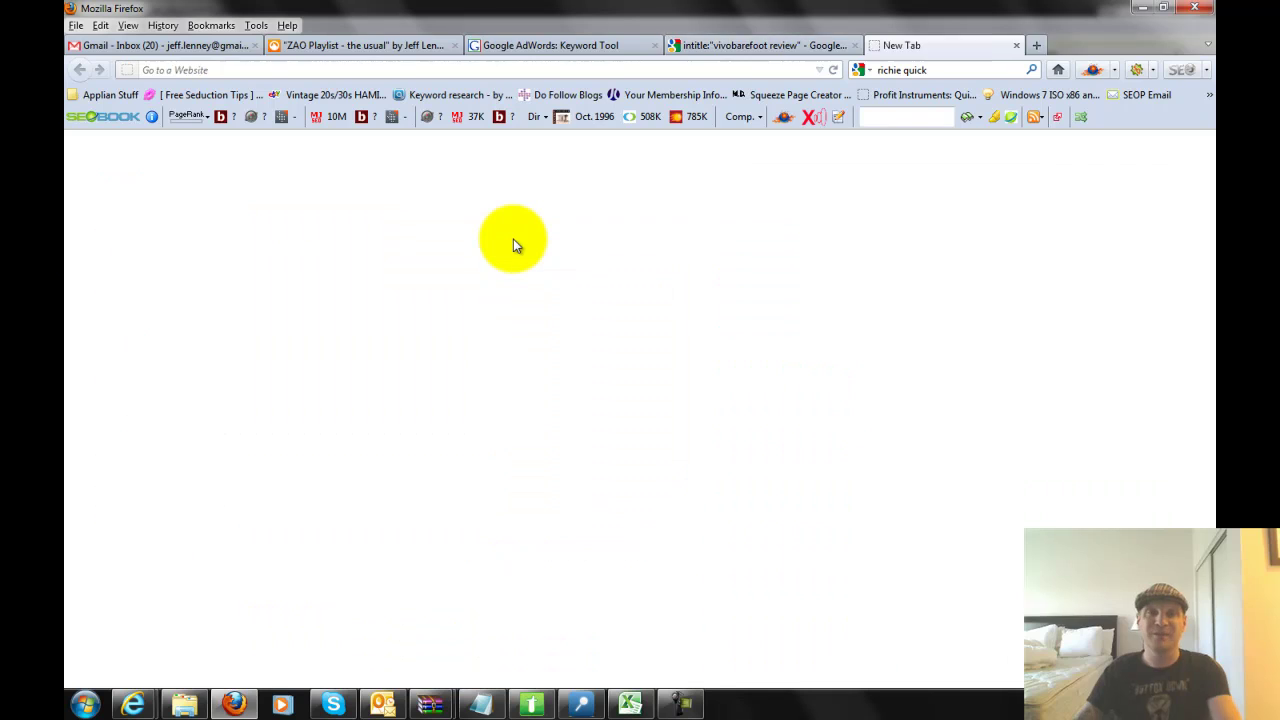
key(ctrl+t)
text(amazon)
key(Return)
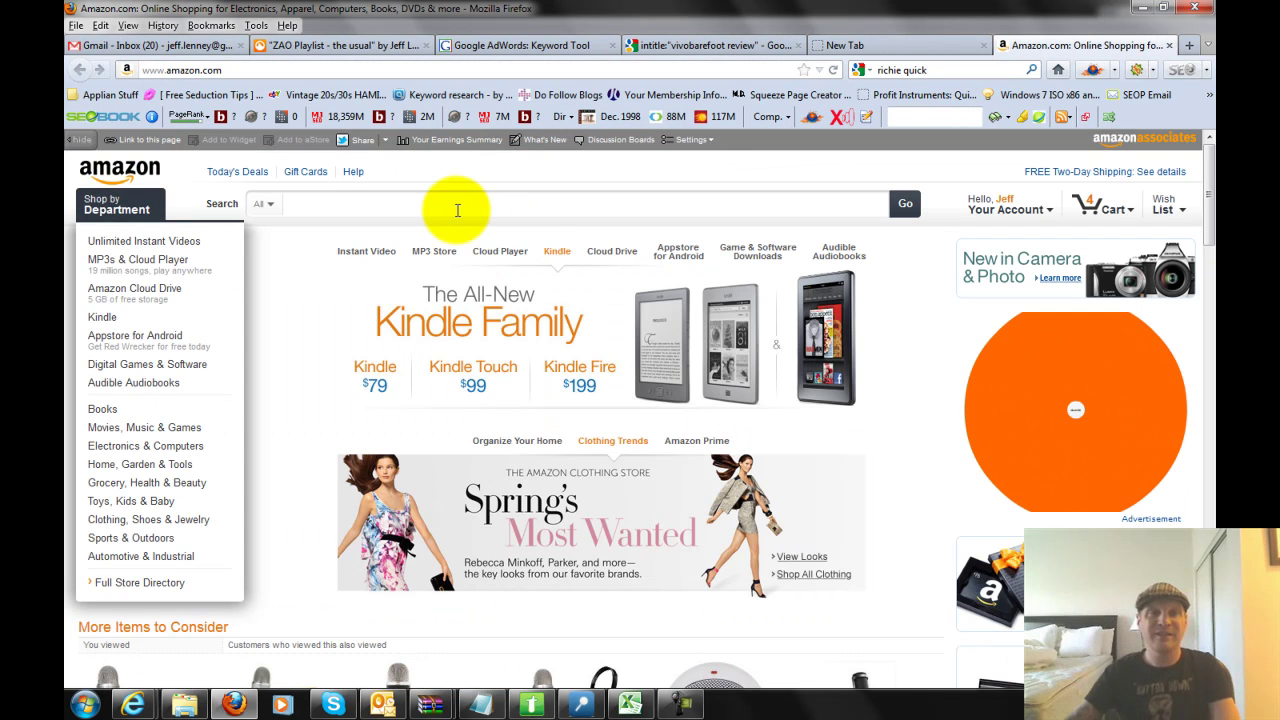
- Search Amazon for "vivobarefoot" and look through the listed shoes and their prices
click(423, 208)
text(vivobarefoot review)
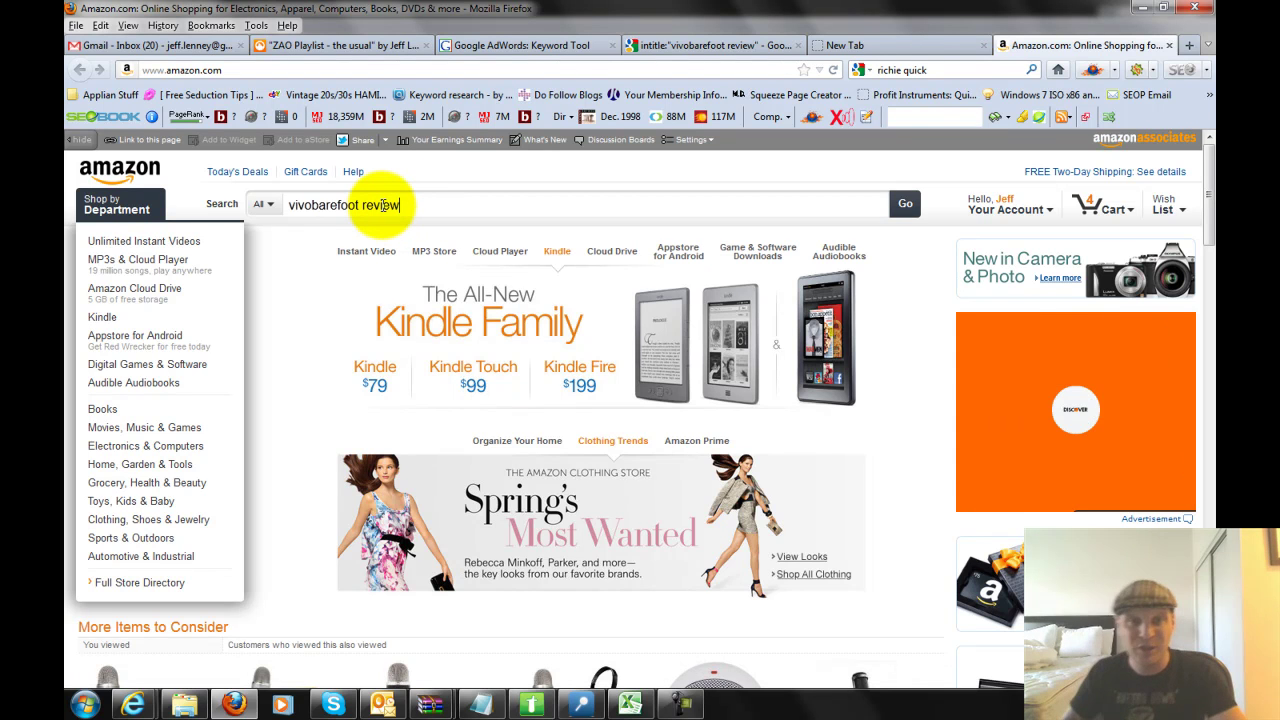
double_click(380, 205)
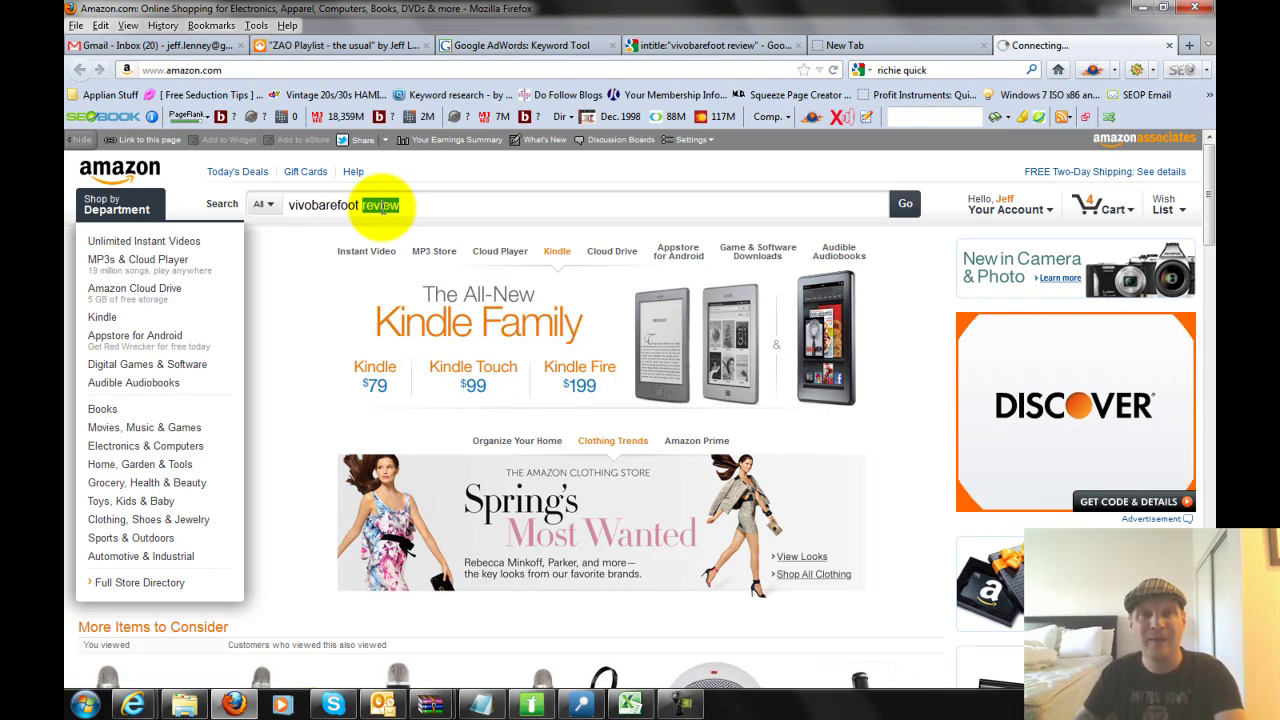
key(BackSpace)
key(BackSpace)
key(Escape)
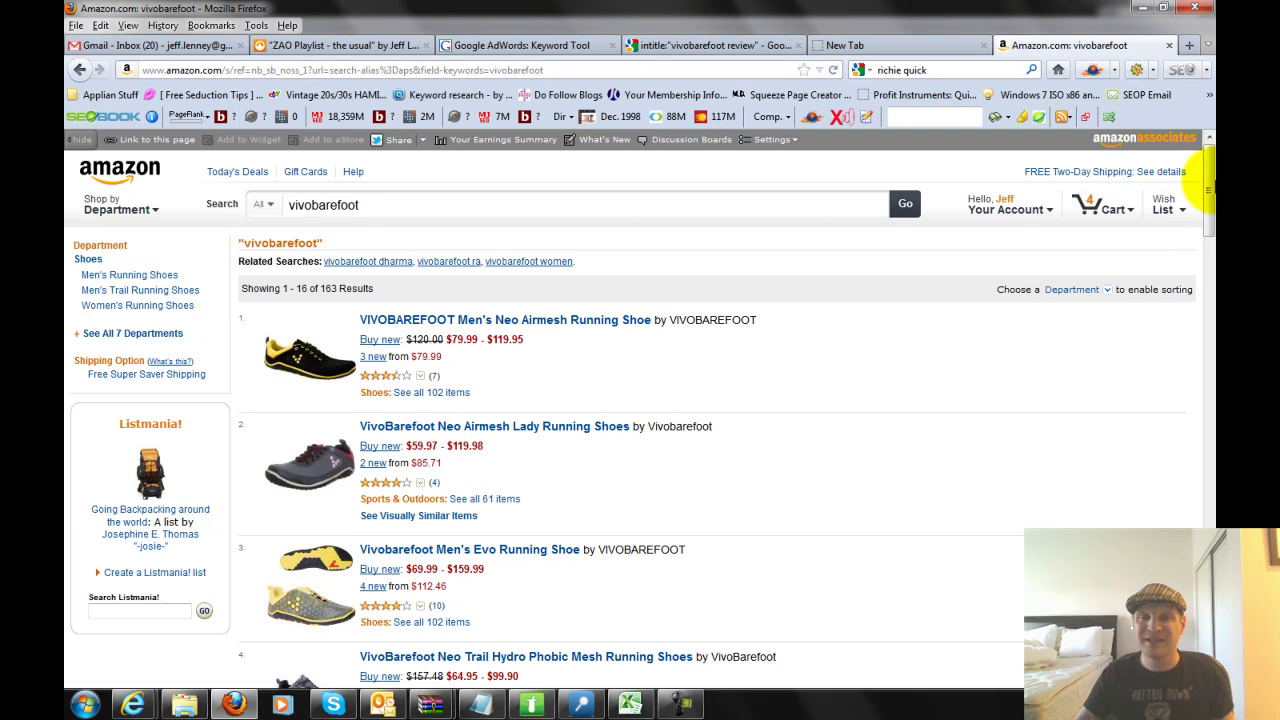
scroll(1206, 228, down, 8)
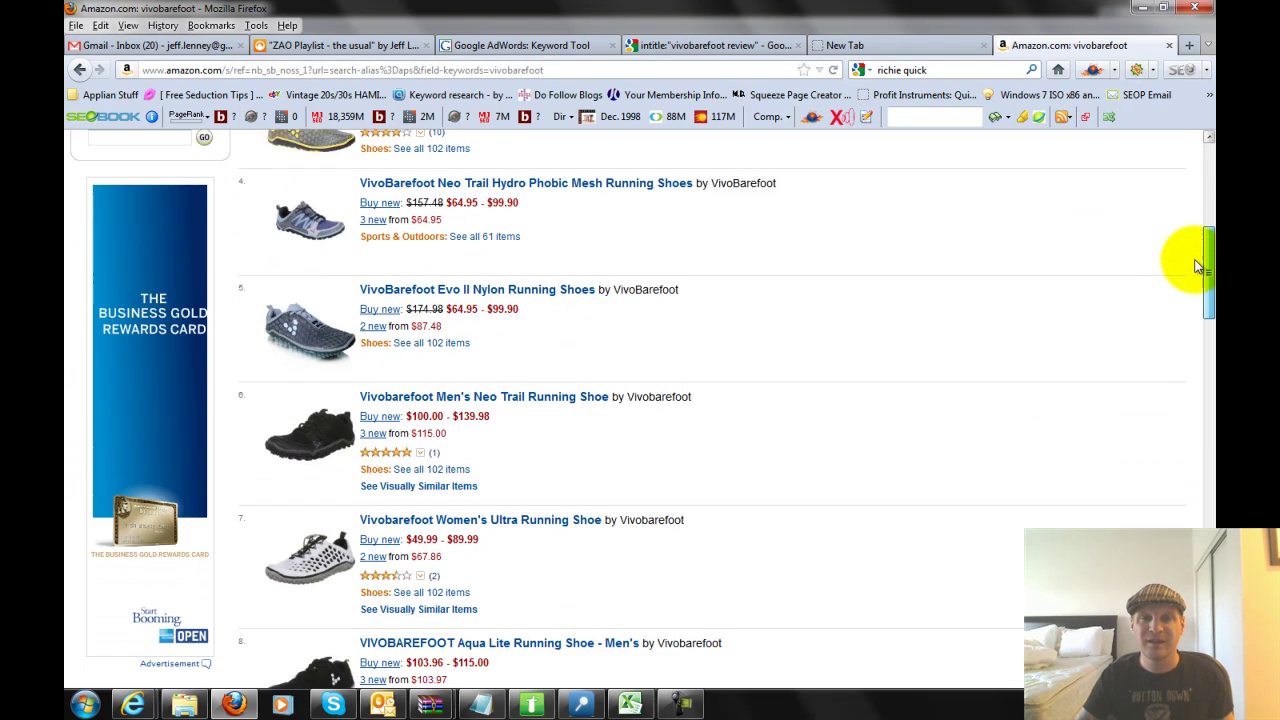
drag(1193, 266, 1197, 340)
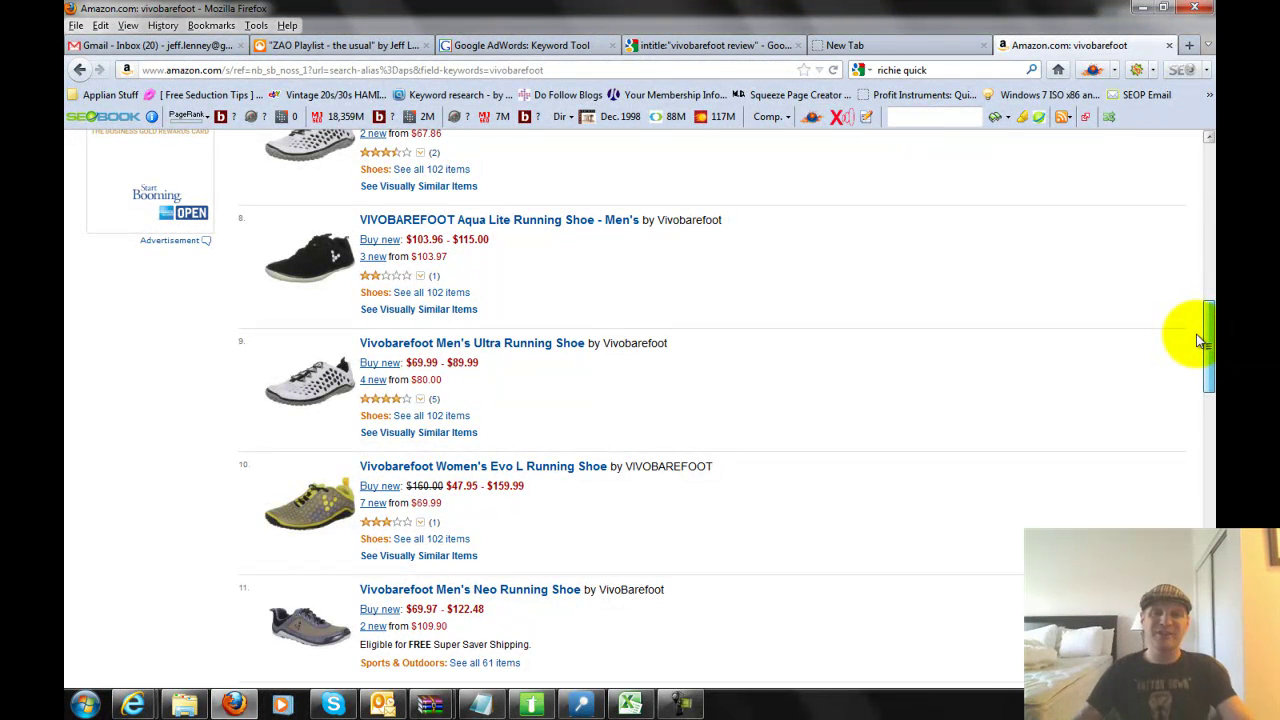
scroll(1202, 346, down, 1)
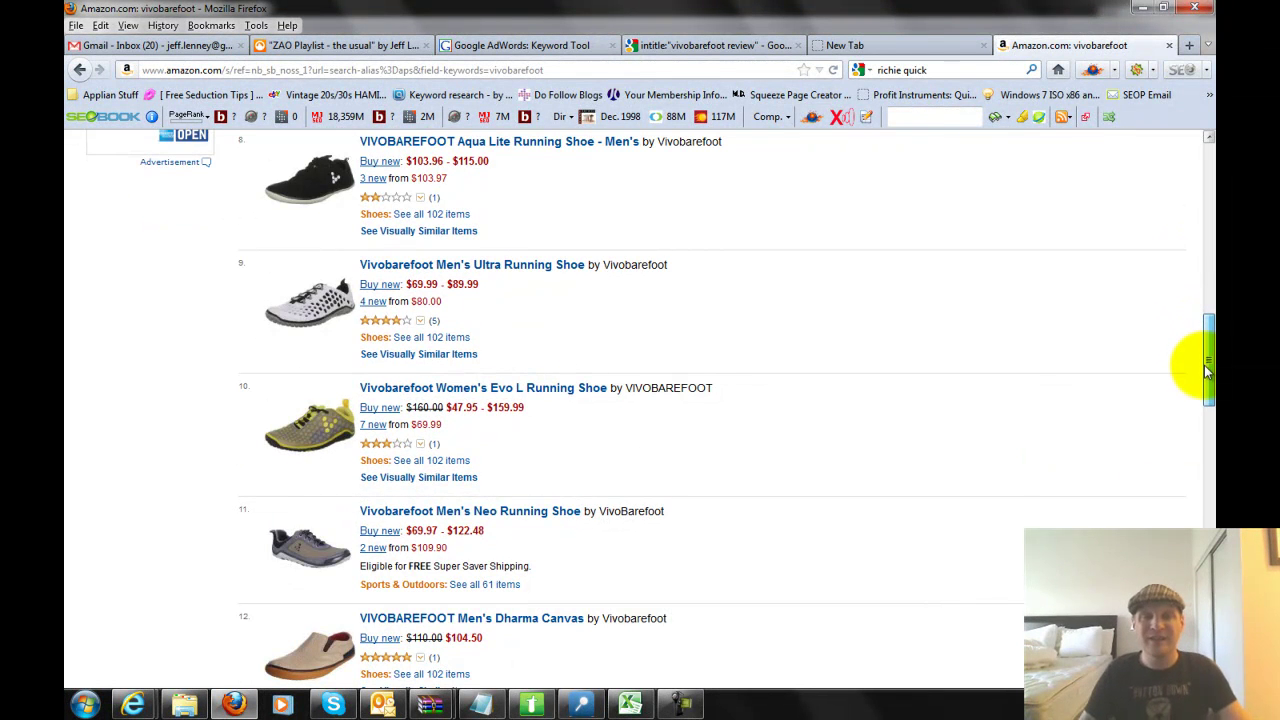
drag(1209, 363, 1207, 172)
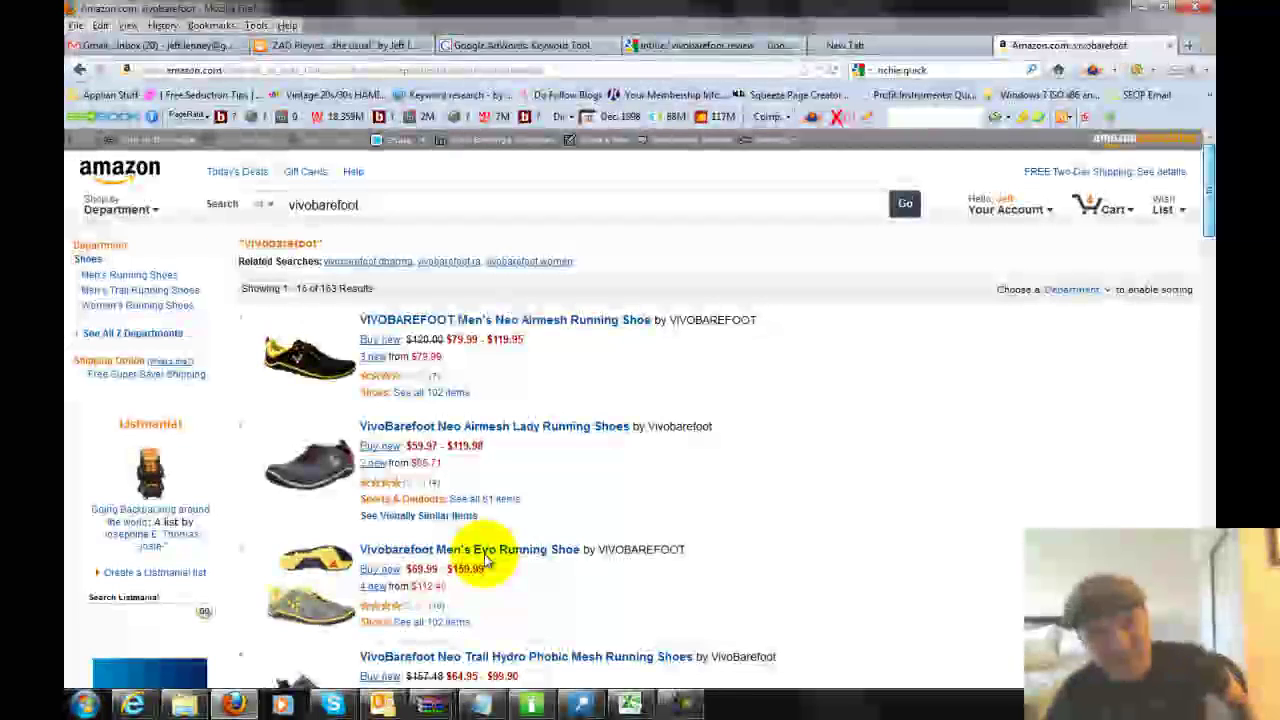
- Work out 8% of 160 in the Windows Calculator to estimate the commission, and close the calculator
click(85, 706)
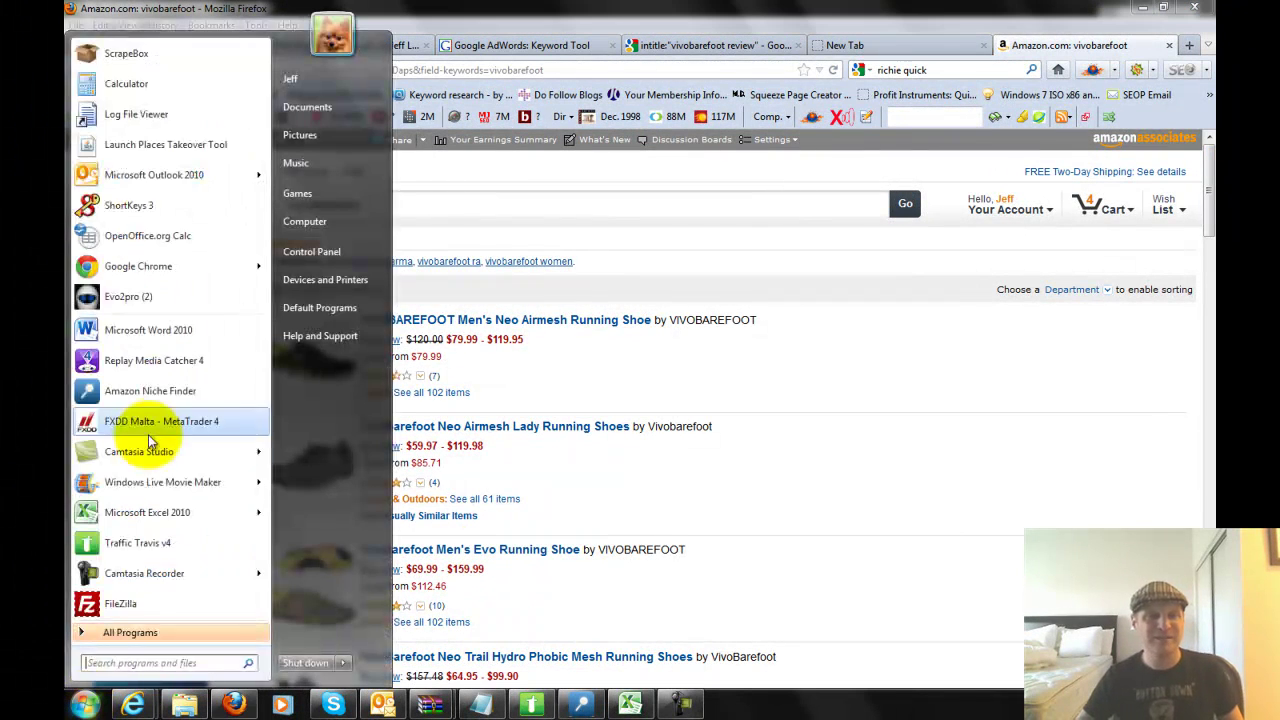
click(132, 78)
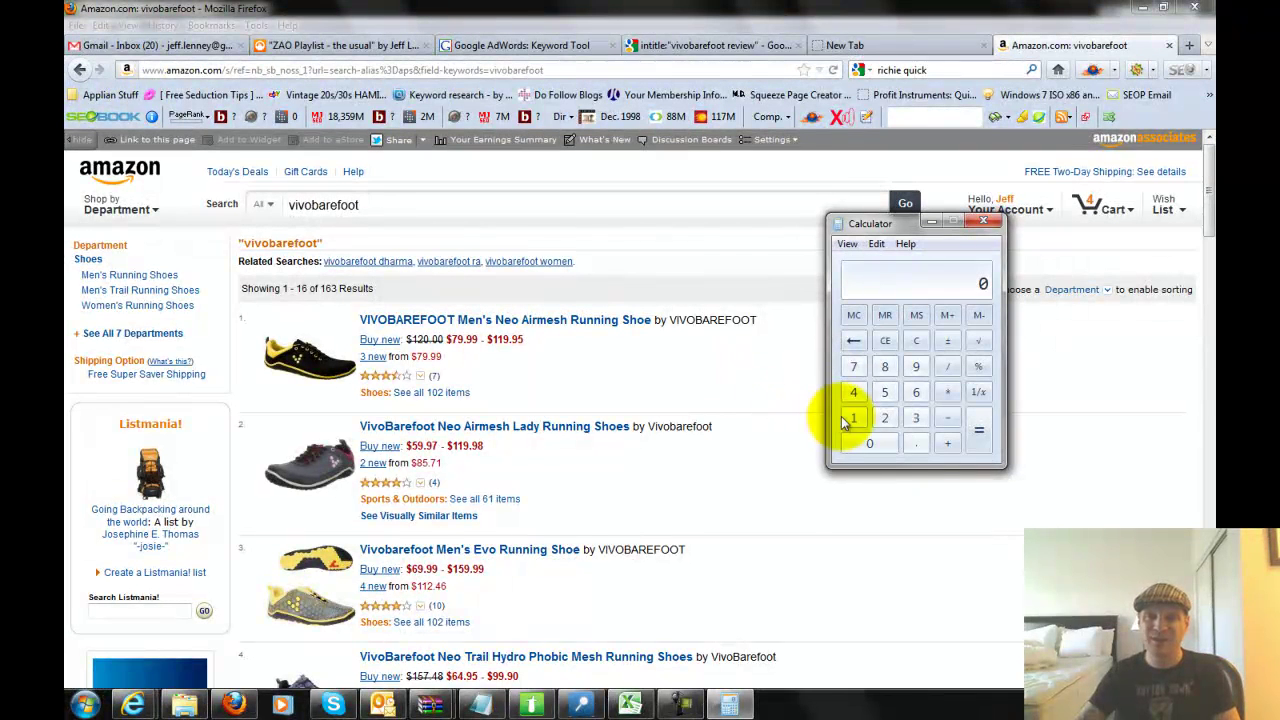
click(853, 419)
click(916, 392)
click(869, 443)
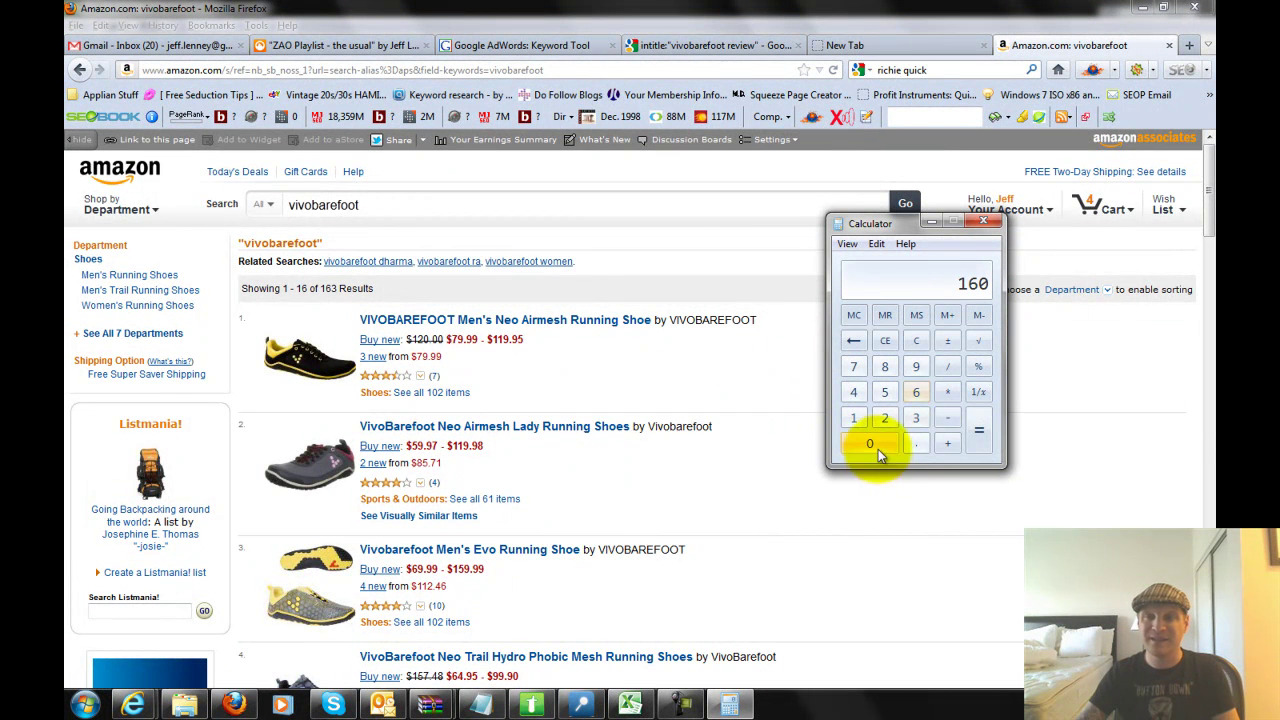
click(947, 393)
click(885, 367)
click(978, 367)
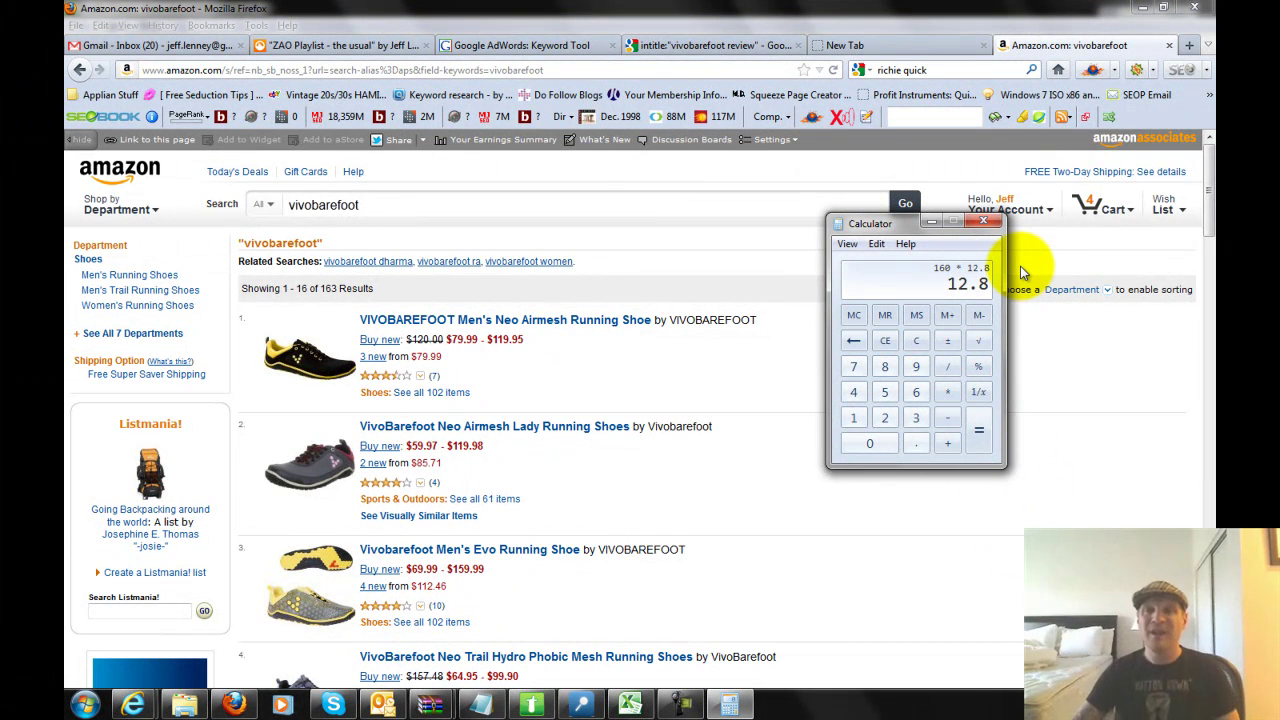
click(984, 220)
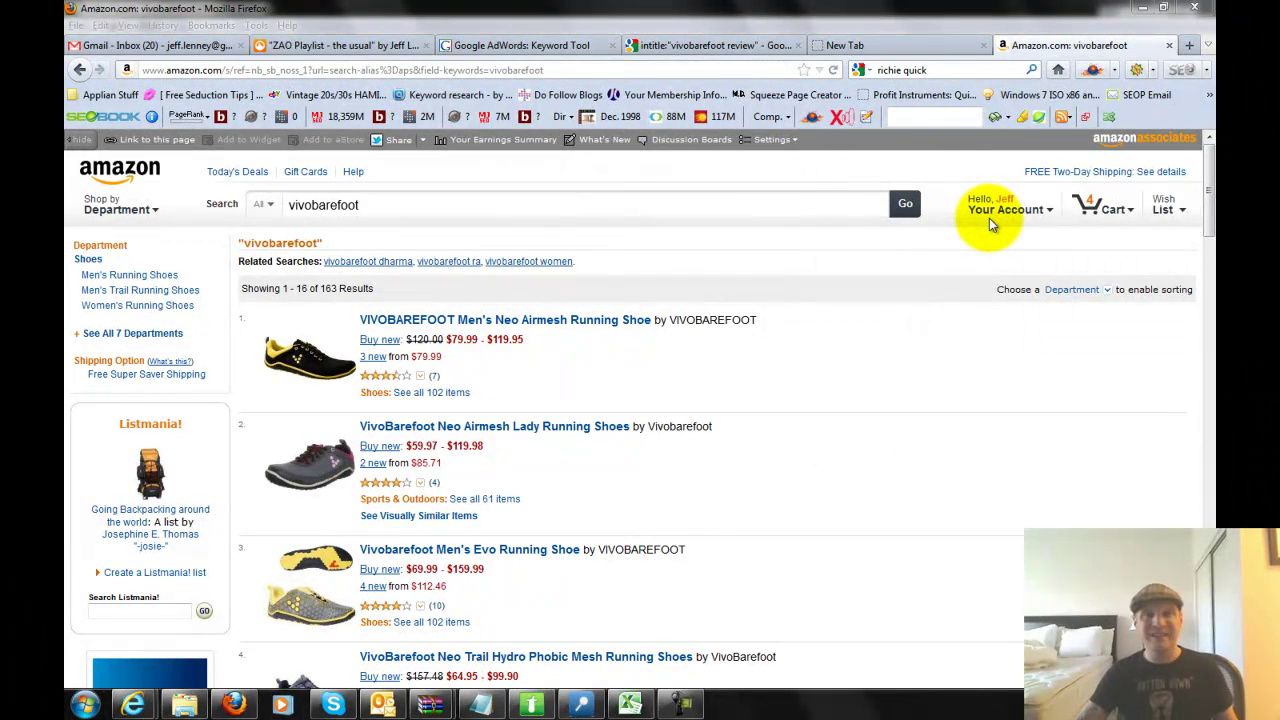
- Open godaddy.com in the current browser tab in place of the Amazon results
mouse_move(989, 220)
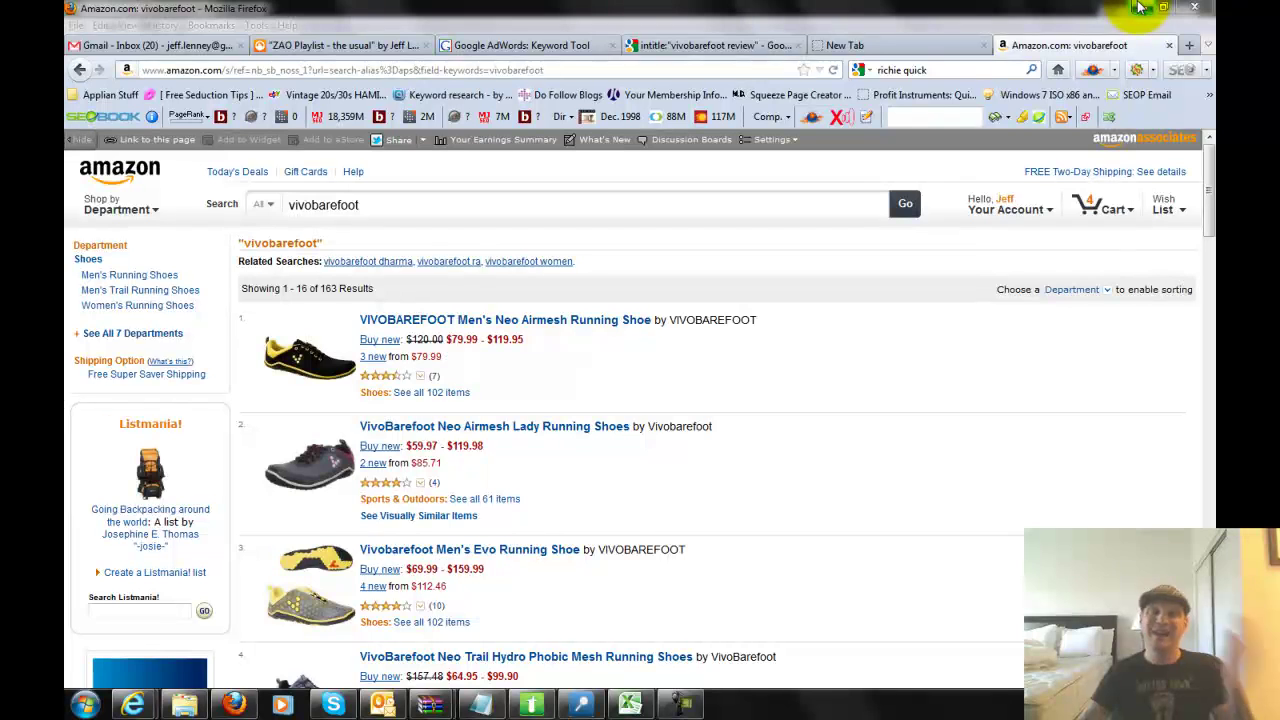
click(636, 69)
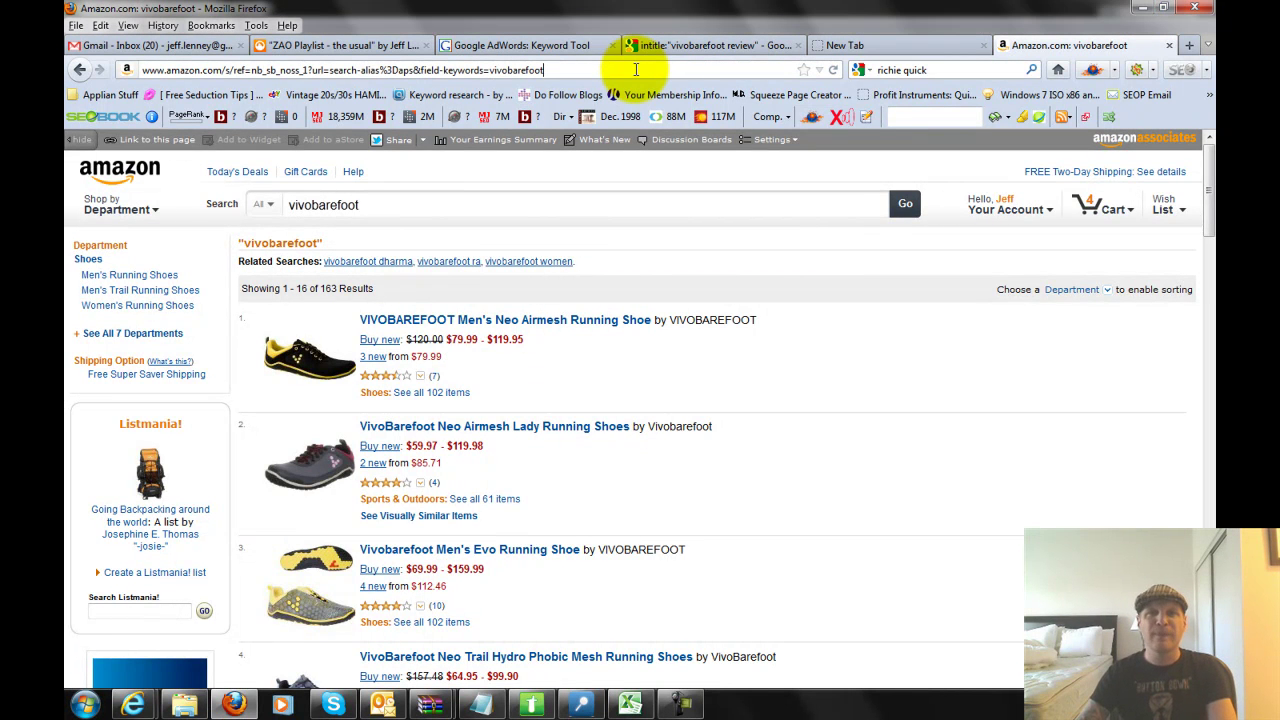
click(636, 69)
text(godaddy)
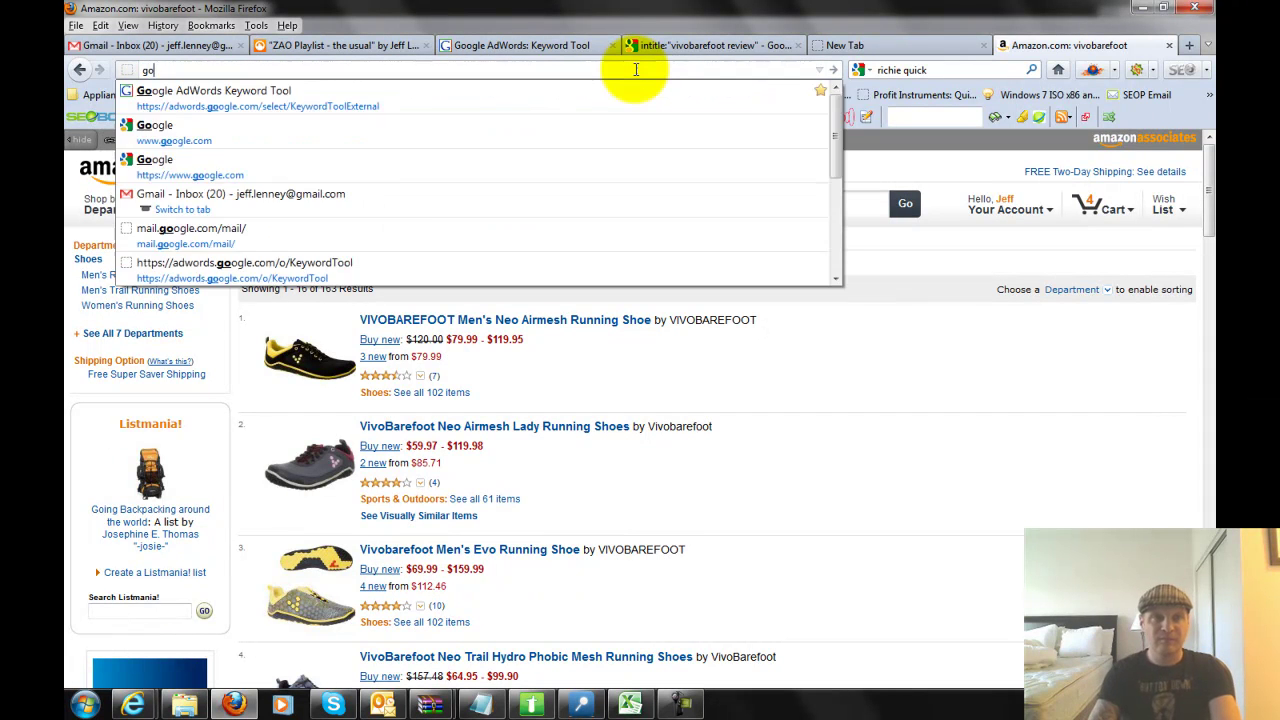
key(ctrl+Return)
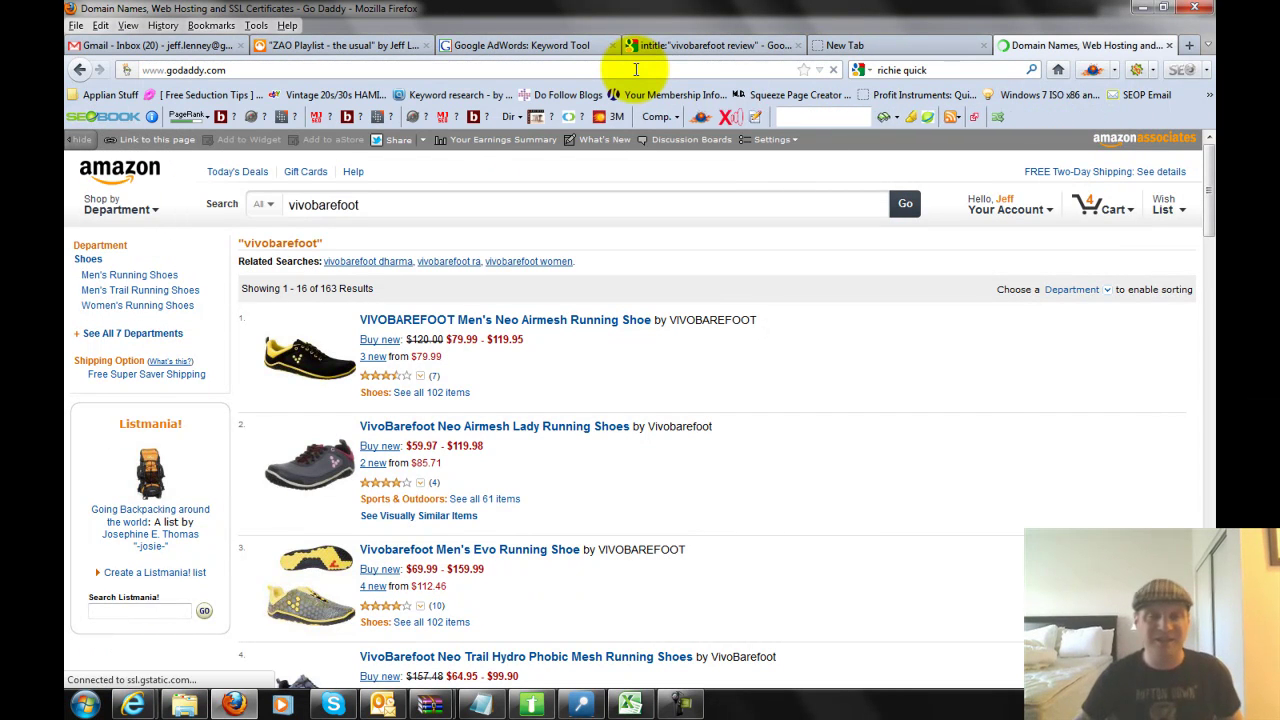
- Search GoDaddy for the availability of the .com domain "vivobarefoot review"
click(464, 376)
text(vivobarefoot review)
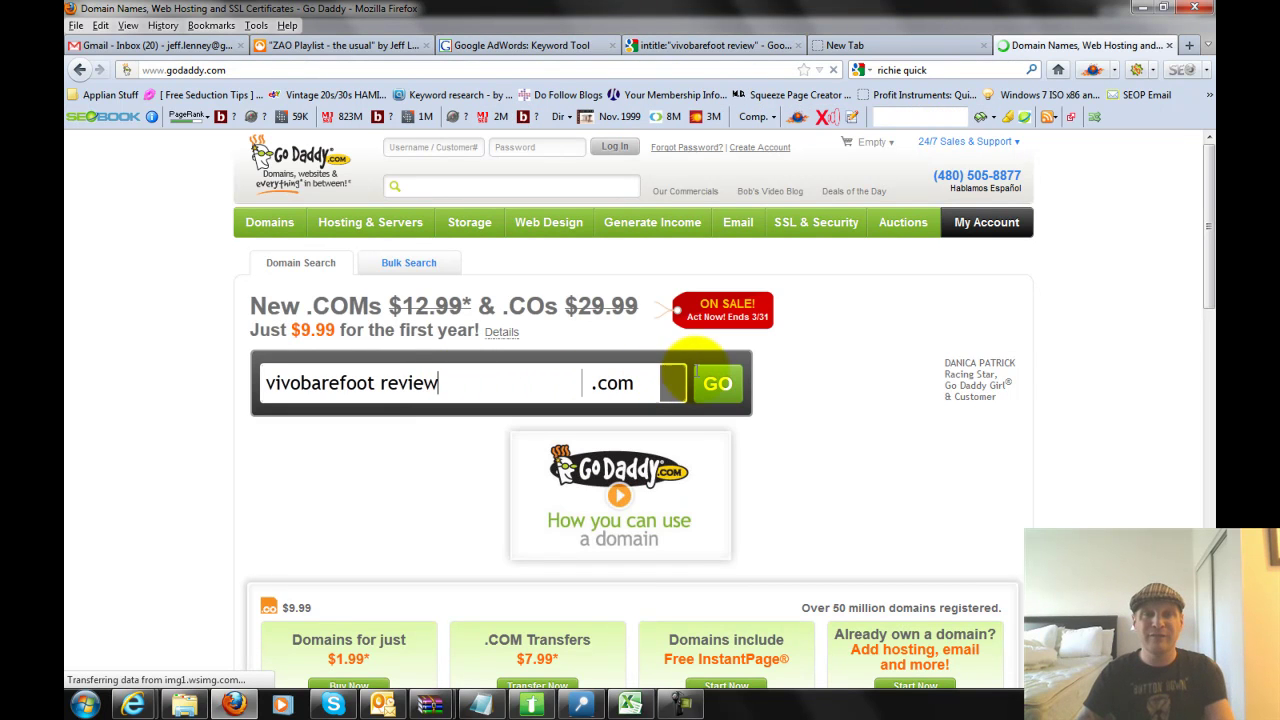
click(724, 380)
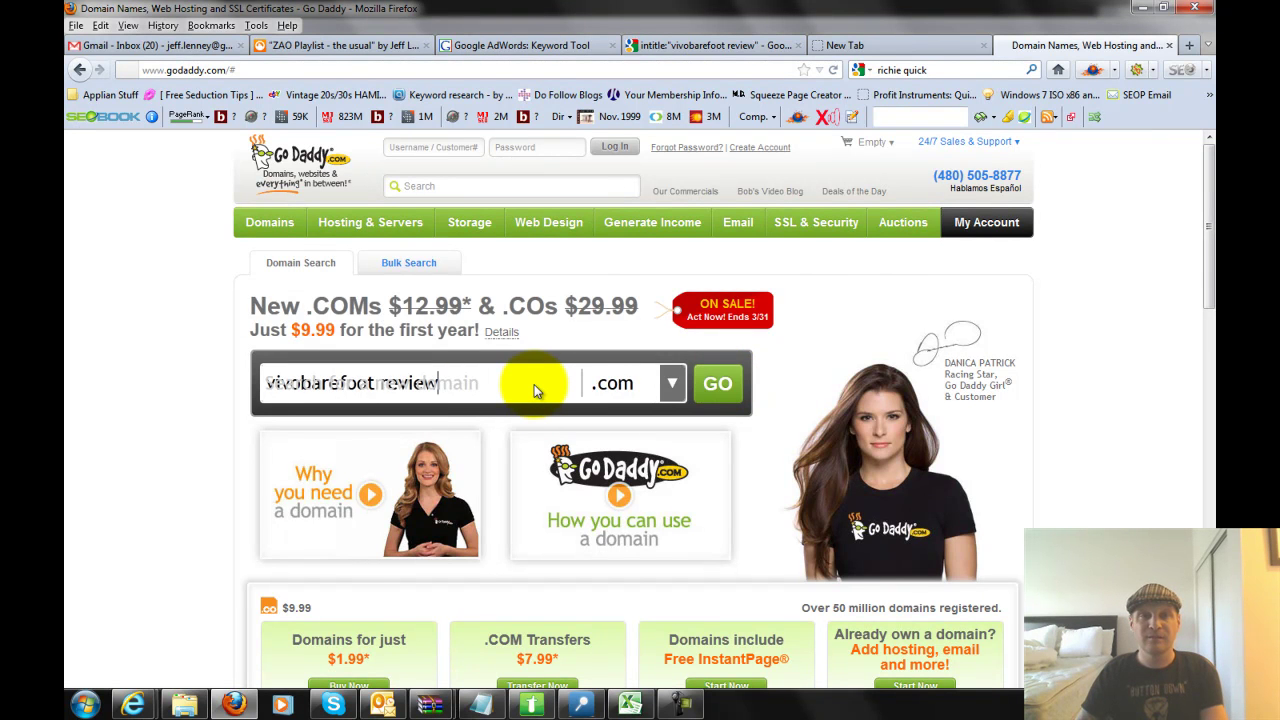
click(717, 383)
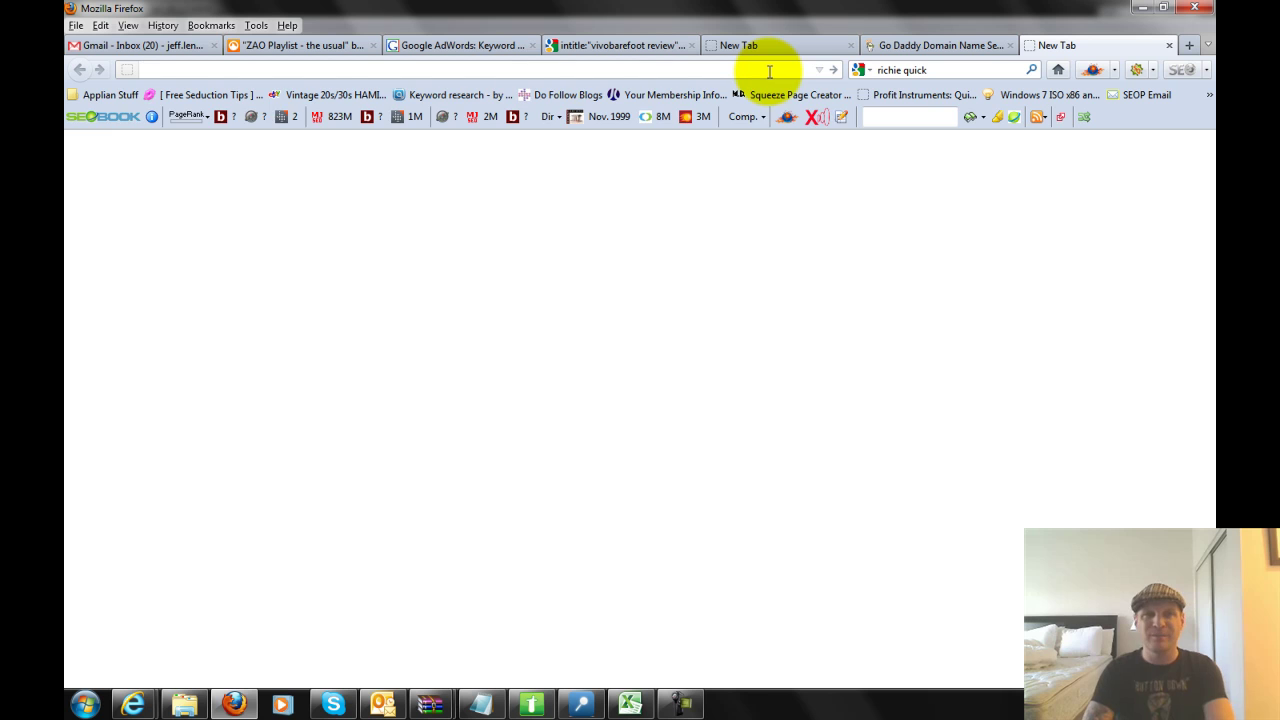
- Open the blueyetimicrophone.net review site in a new browser tab and look over its home page
text(blue)
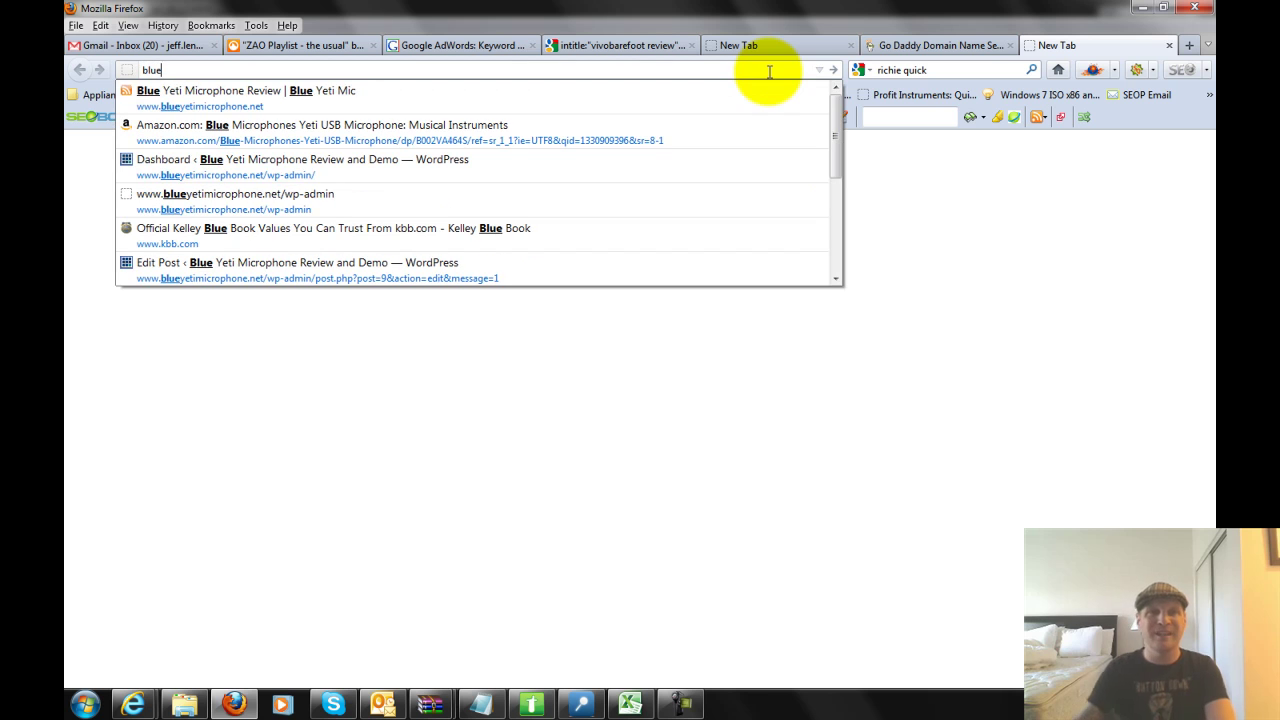
click(295, 93)
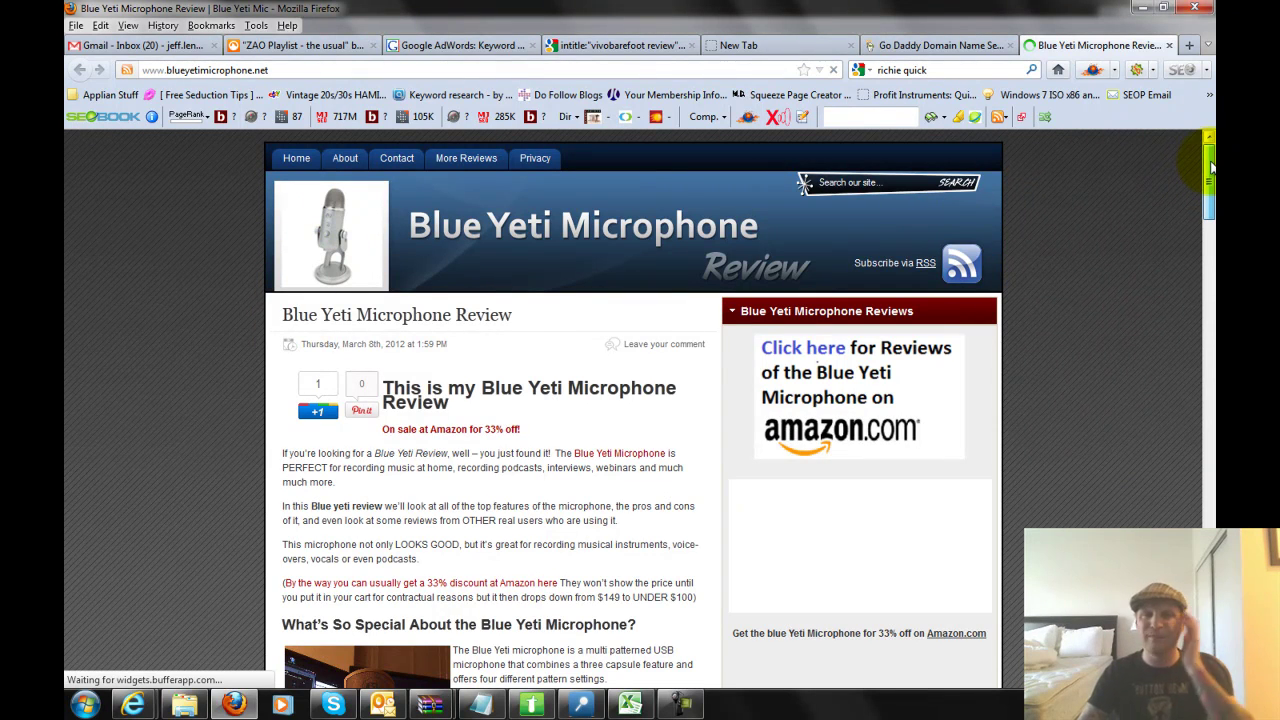
scroll(1205, 230, down, 10)
scroll(1205, 200, up, 12)
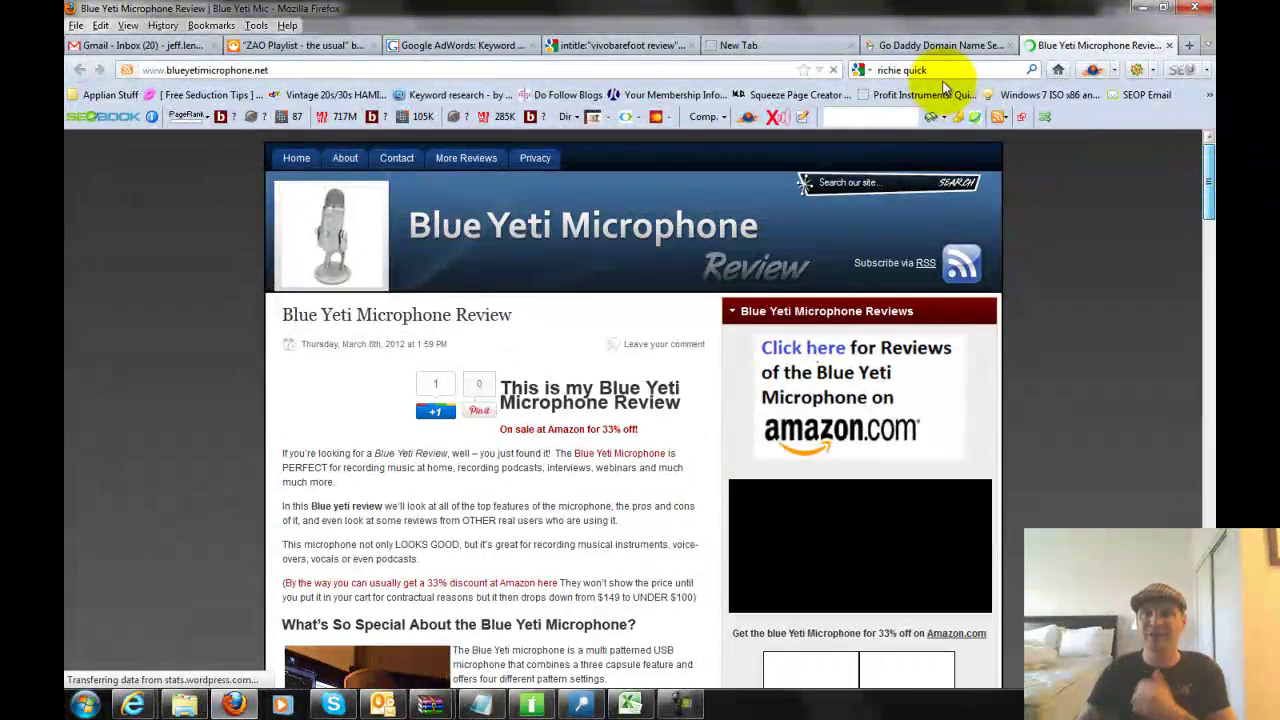
- Run a Google search for "blue yeti microphone" from the browser
click(866, 72)
text(blue y)
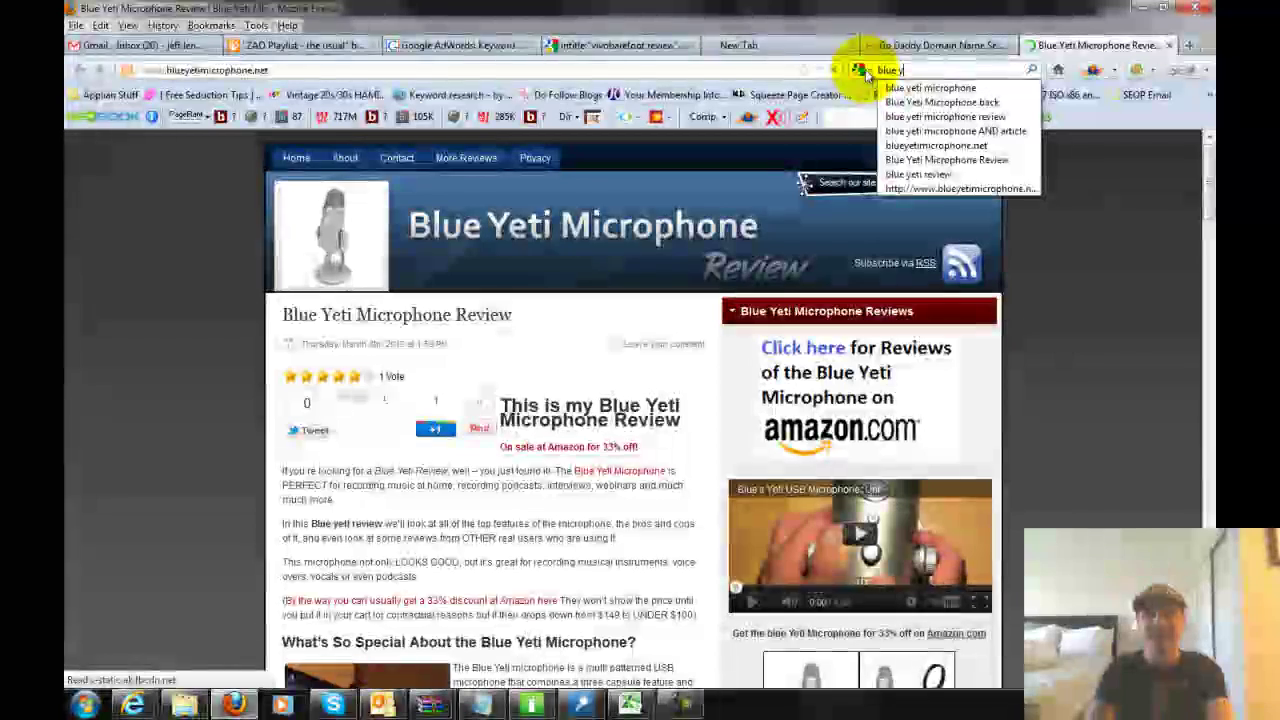
key(Down)
key(Return)
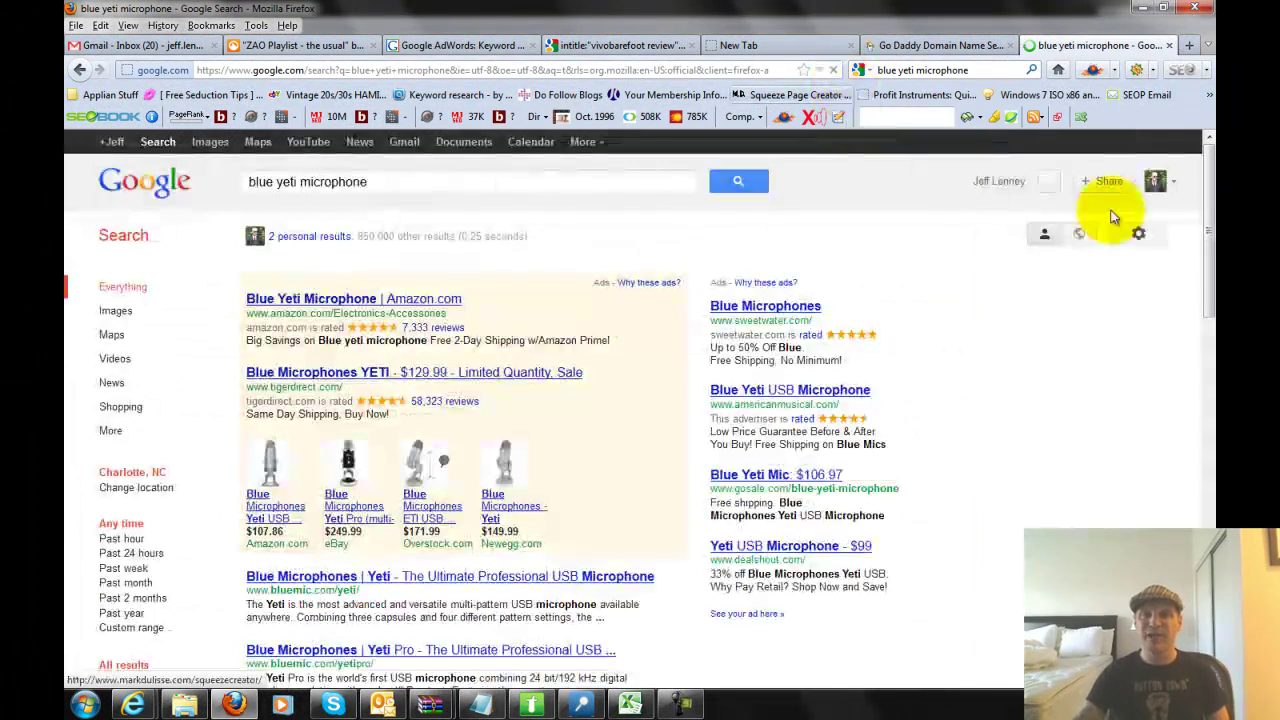
- Look through the first five Google results pages for the blueyetimicrophone.net site's ranking
drag(1208, 160, 1207, 505)
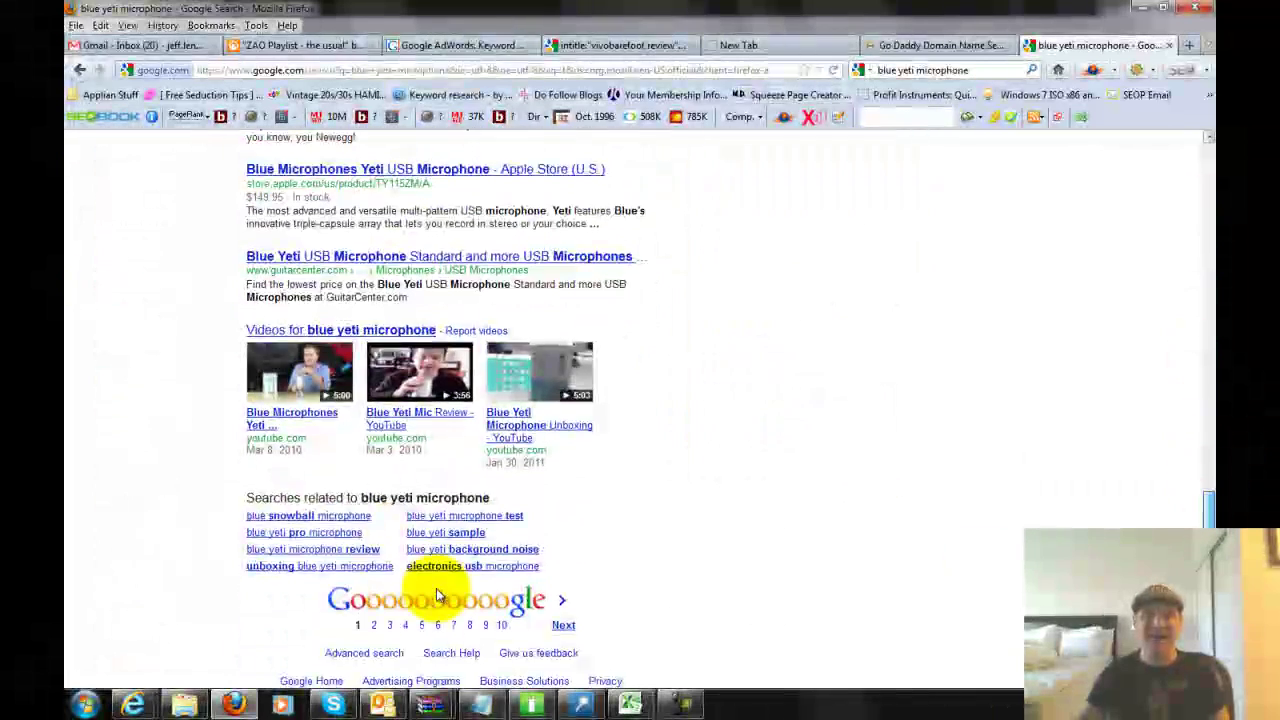
click(391, 627)
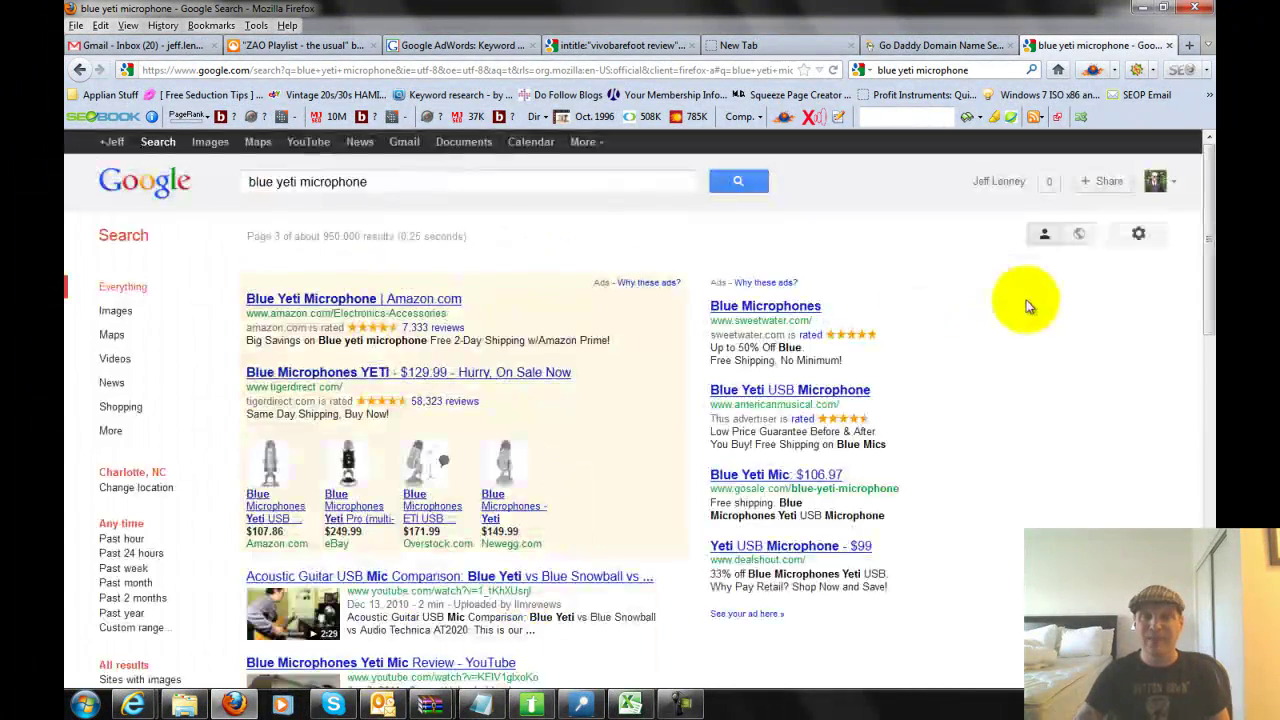
drag(1208, 206, 1210, 370)
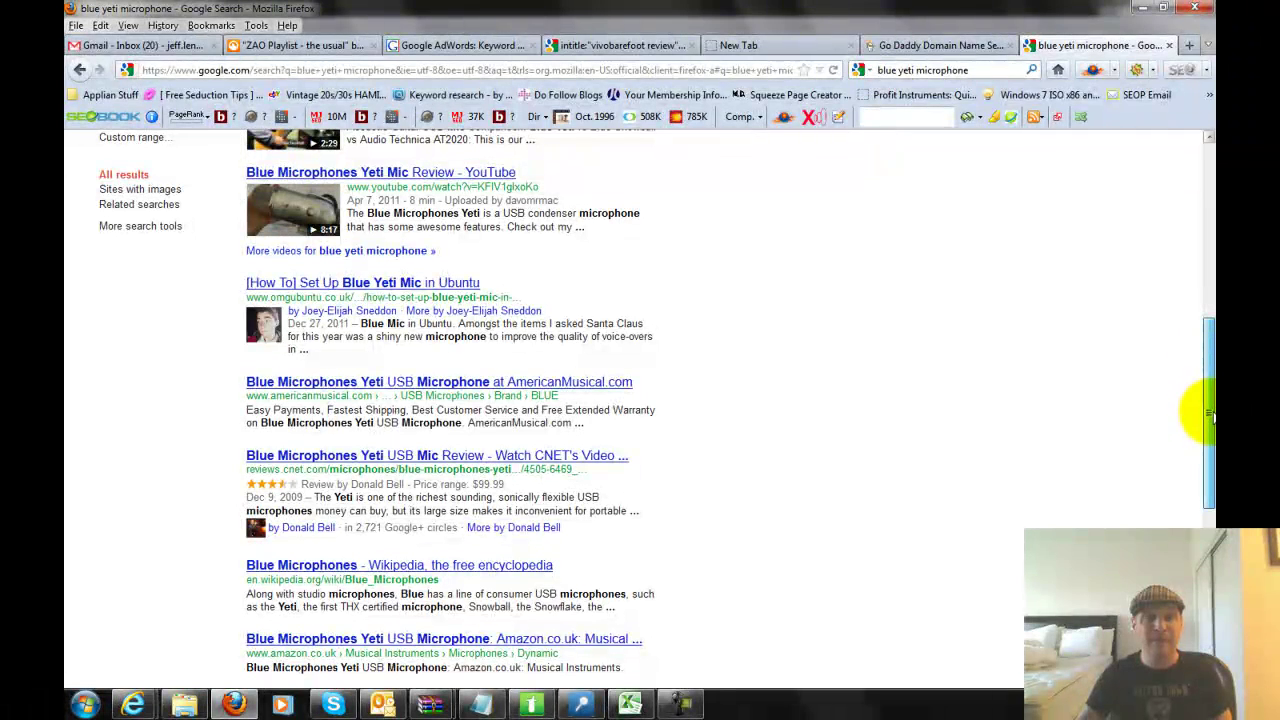
drag(1210, 420, 1208, 450)
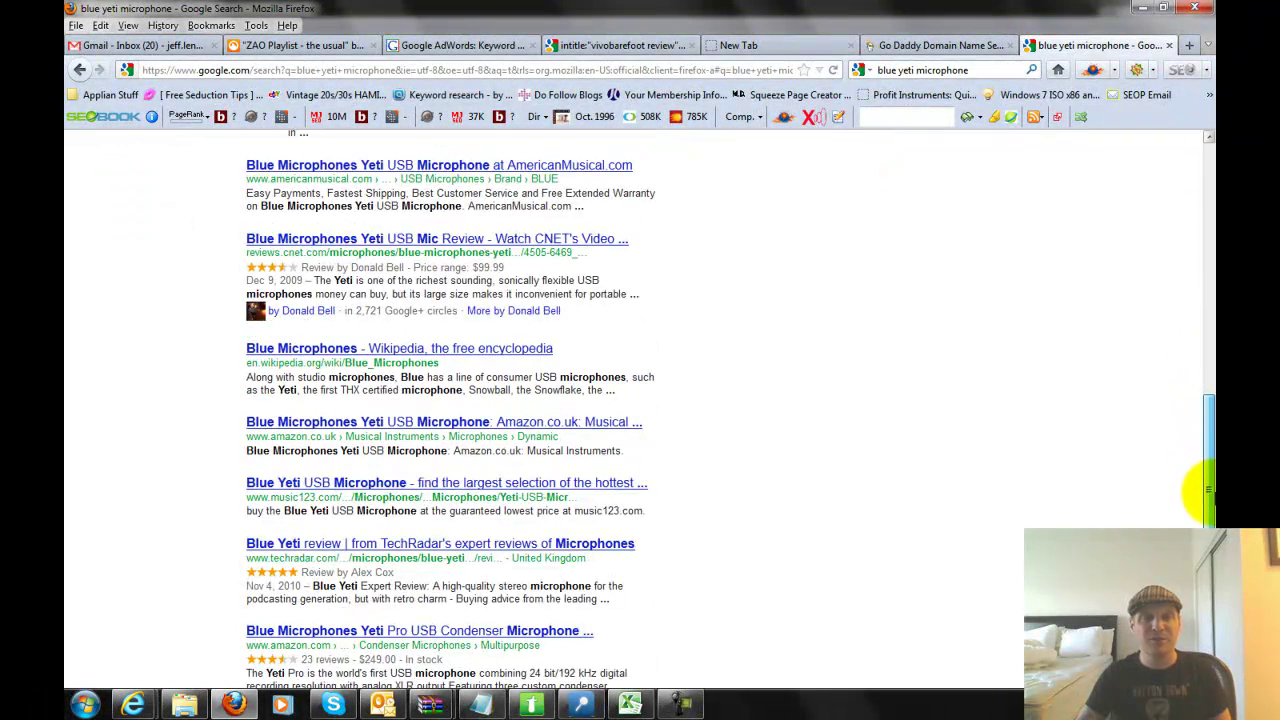
drag(1208, 495, 1208, 505)
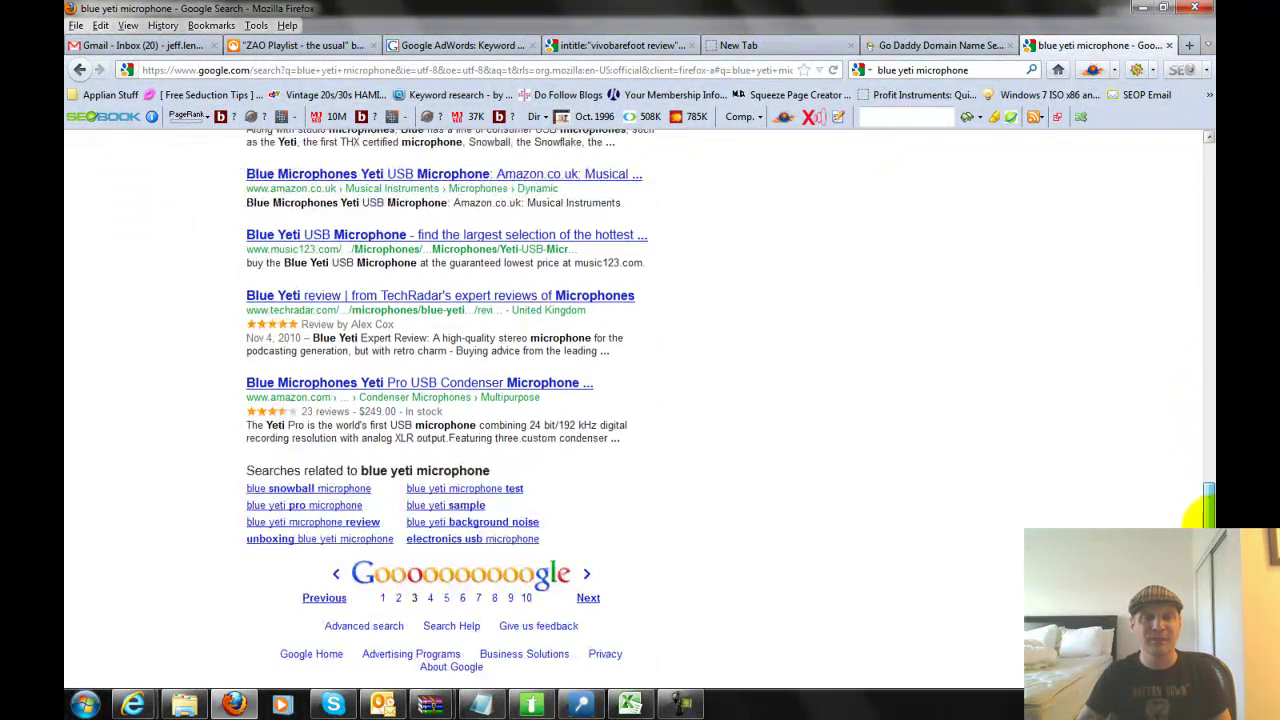
click(588, 597)
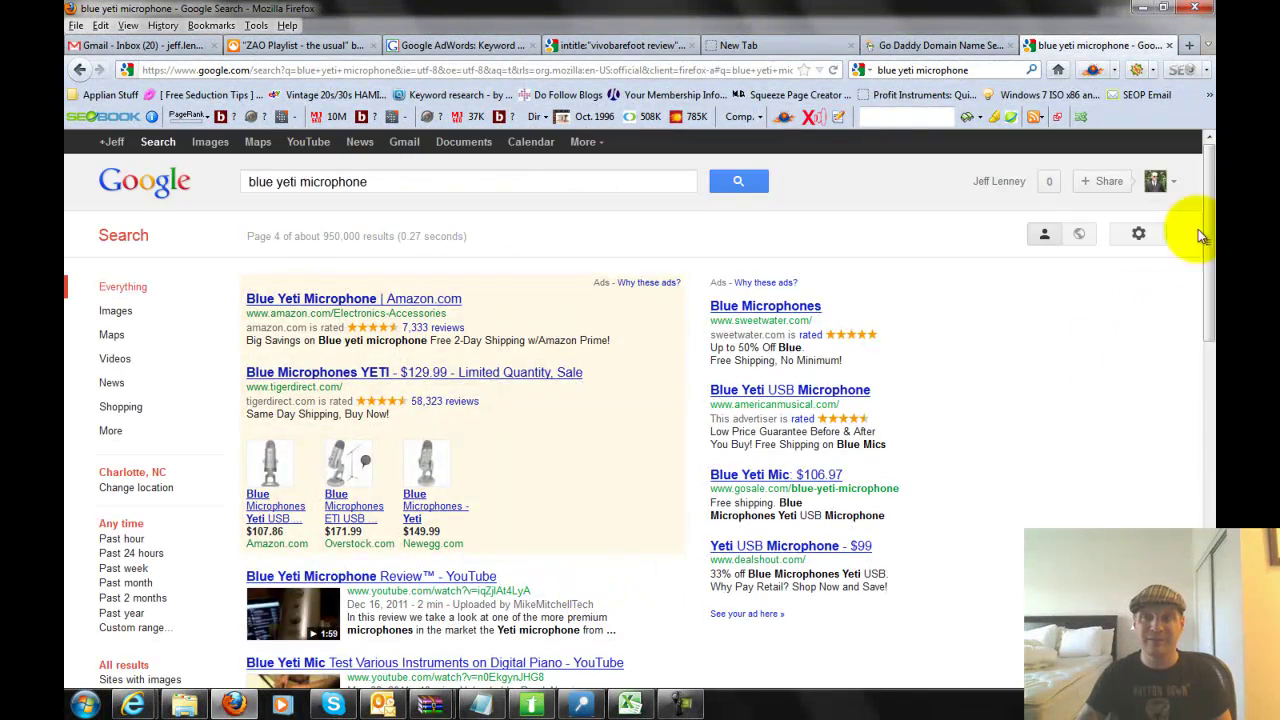
drag(1208, 265, 1206, 515)
click(398, 597)
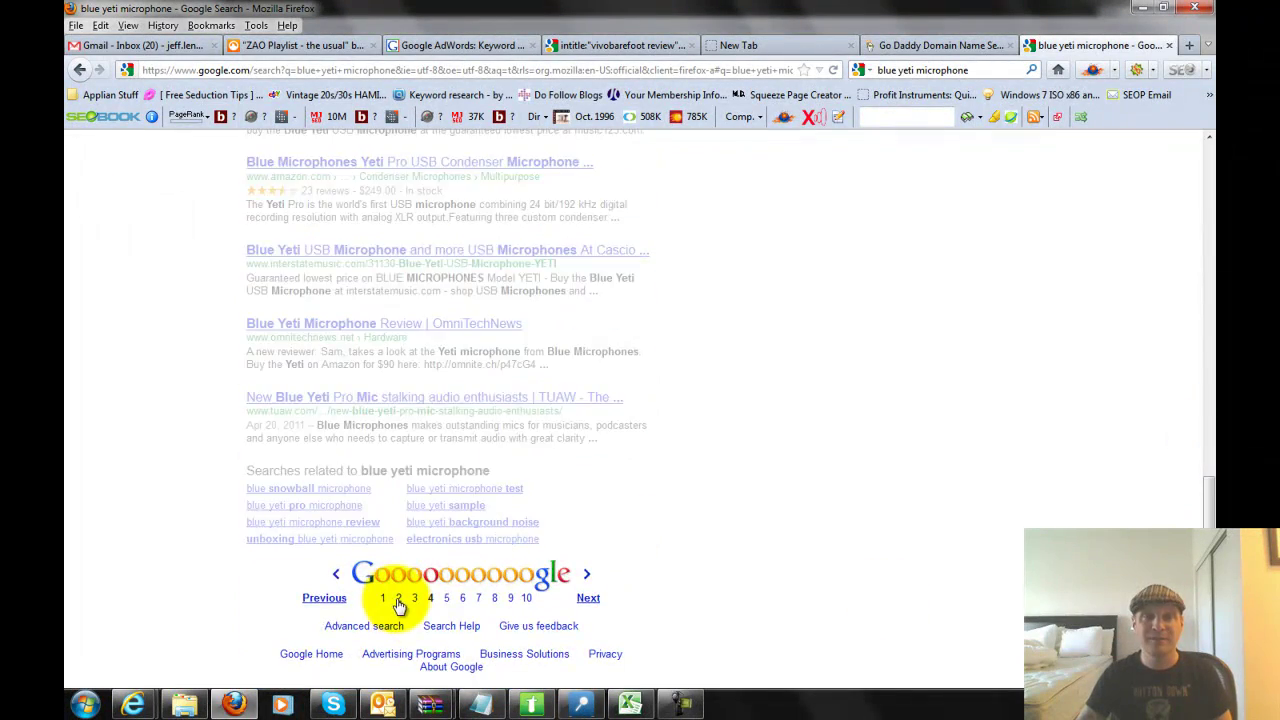
drag(1208, 275, 1208, 530)
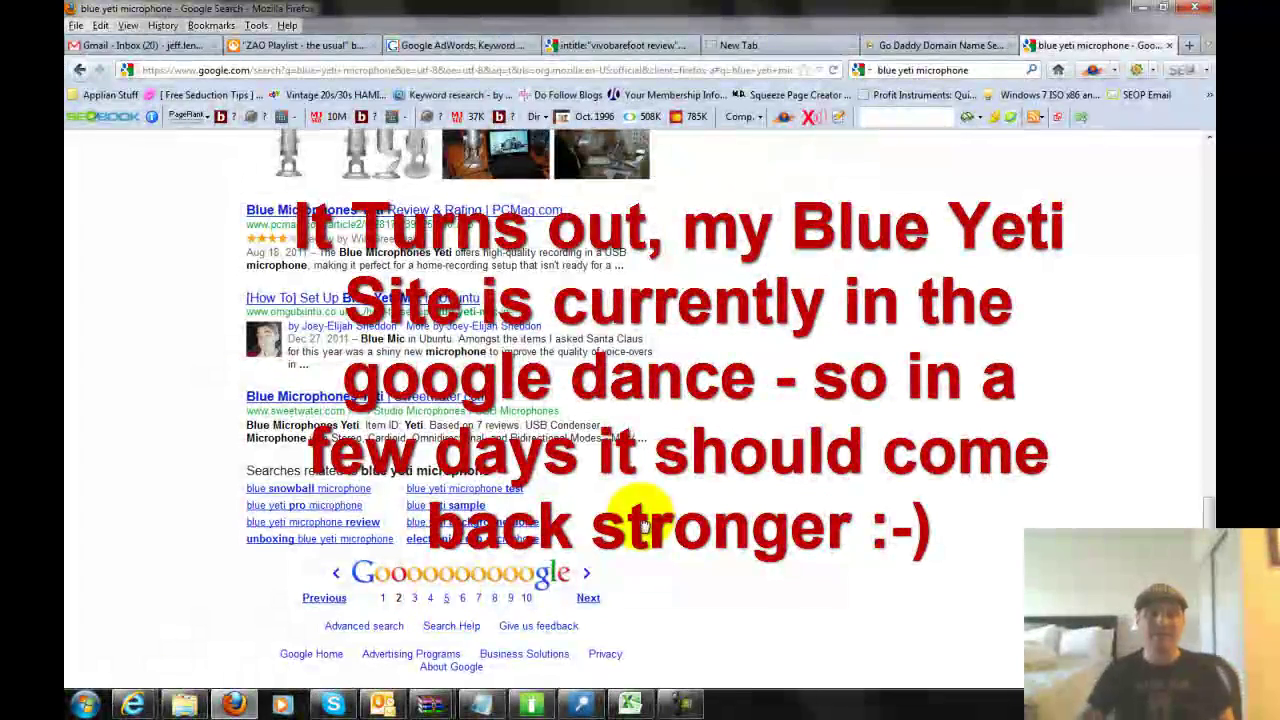
key(Home)
drag(1200, 271, 1200, 520)
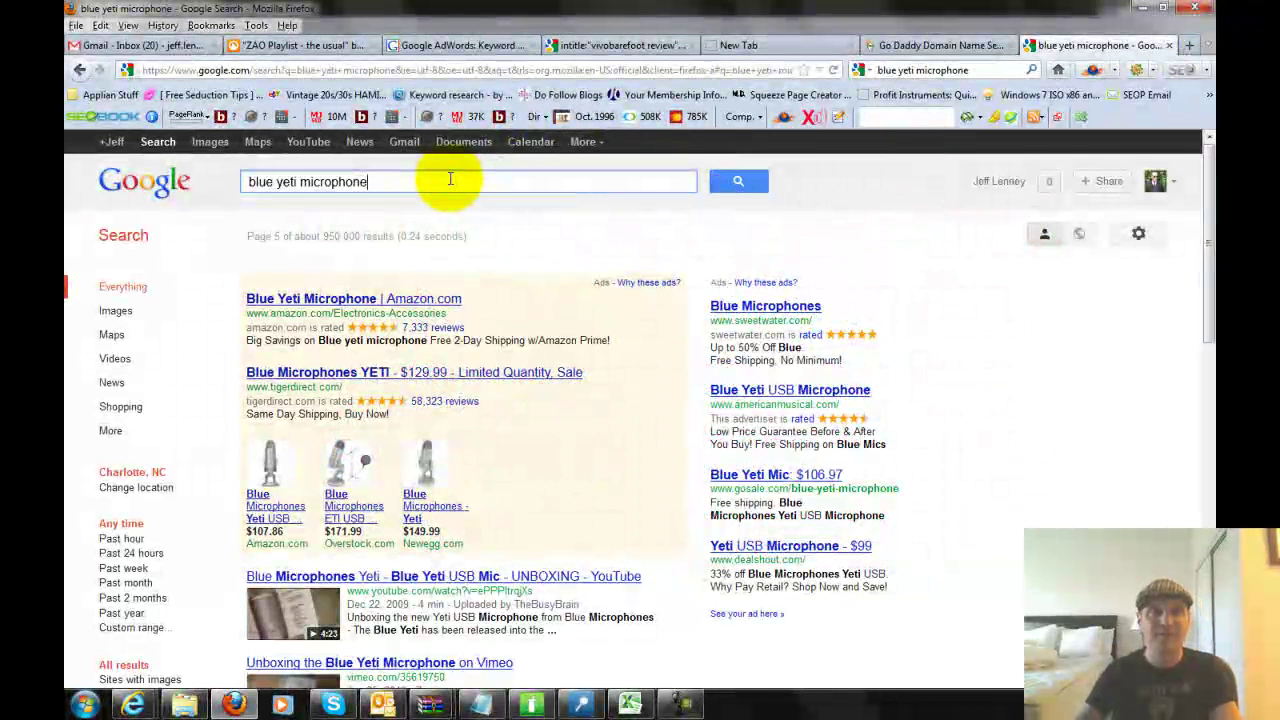
- Search Google for the exact phrase "blue yeti microphone" in quotation marks, and check the vivobarefootreview.com domain result on GoDaddy
key(Return)
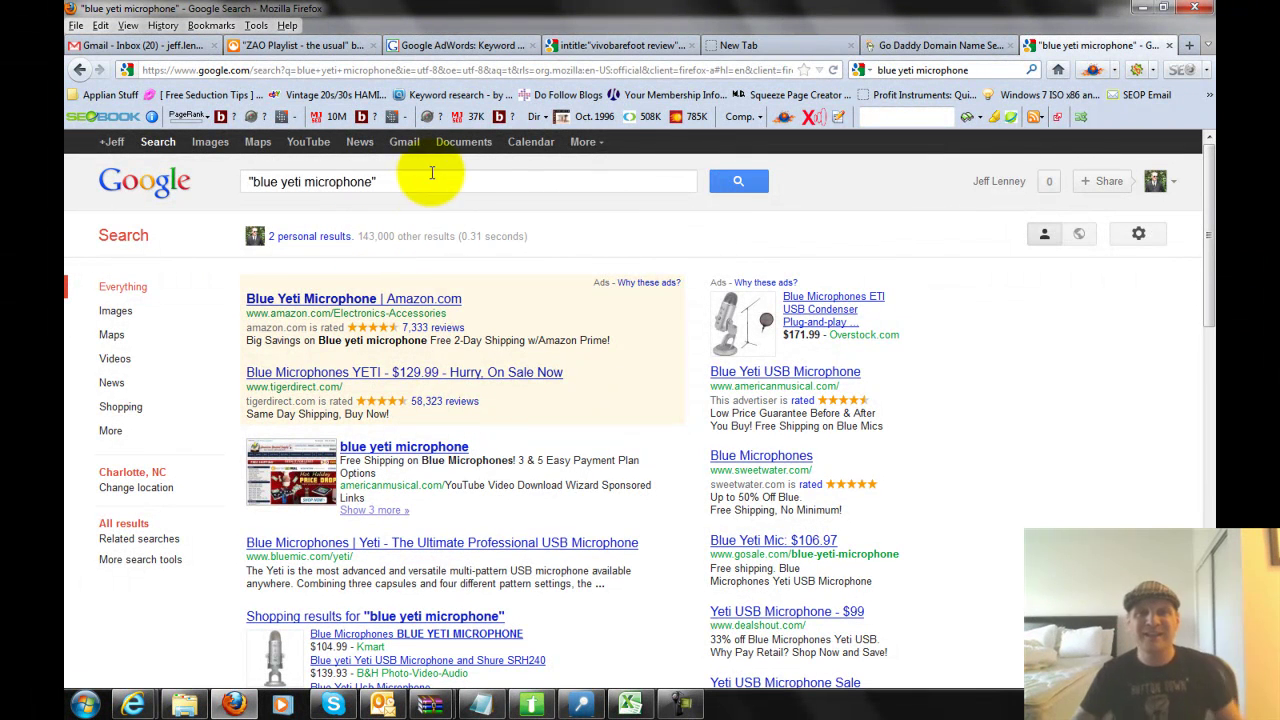
click(897, 45)
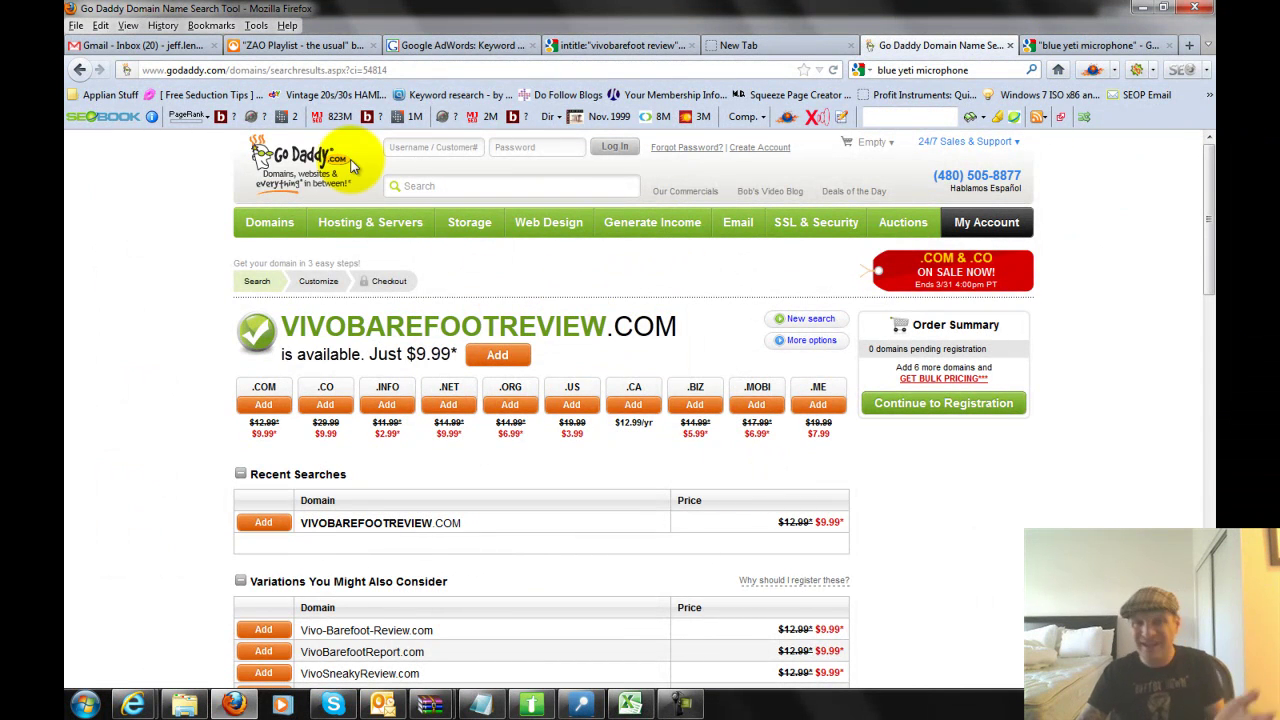
key(ctrl+Tab)
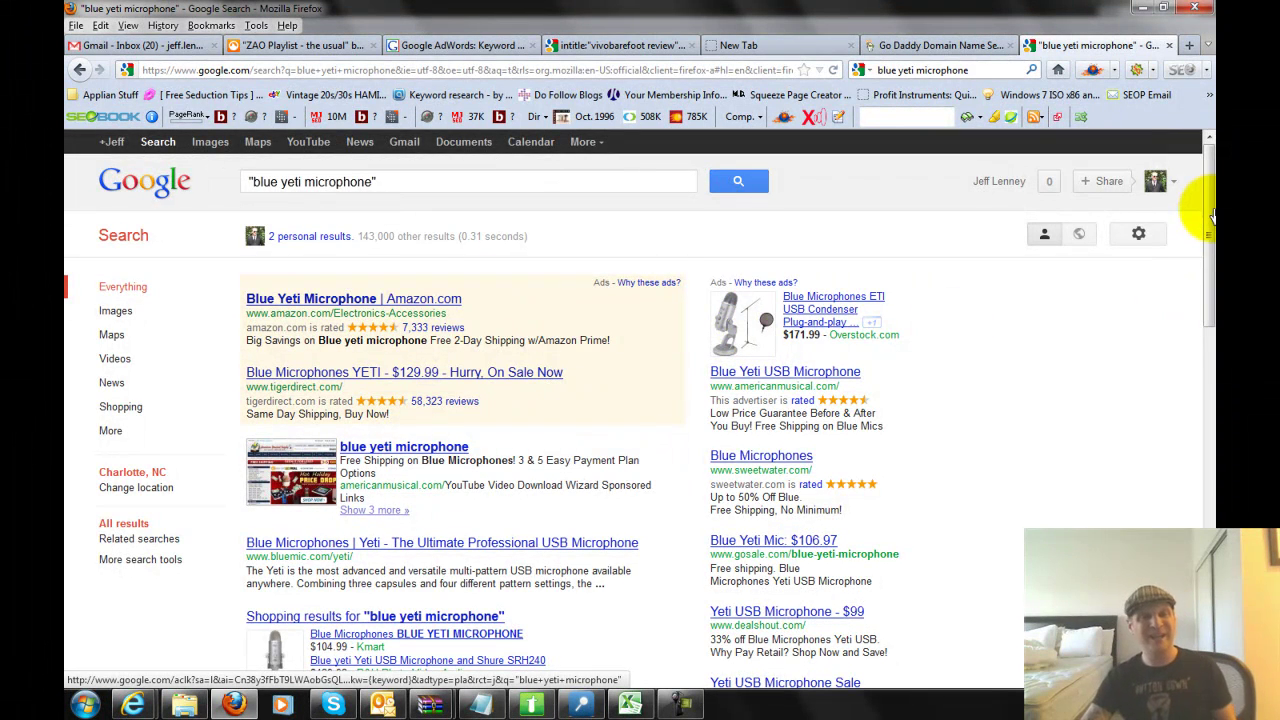
- Look through page 5 of the exact-phrase Google results for the Blue Yeti review site
click(1210, 497)
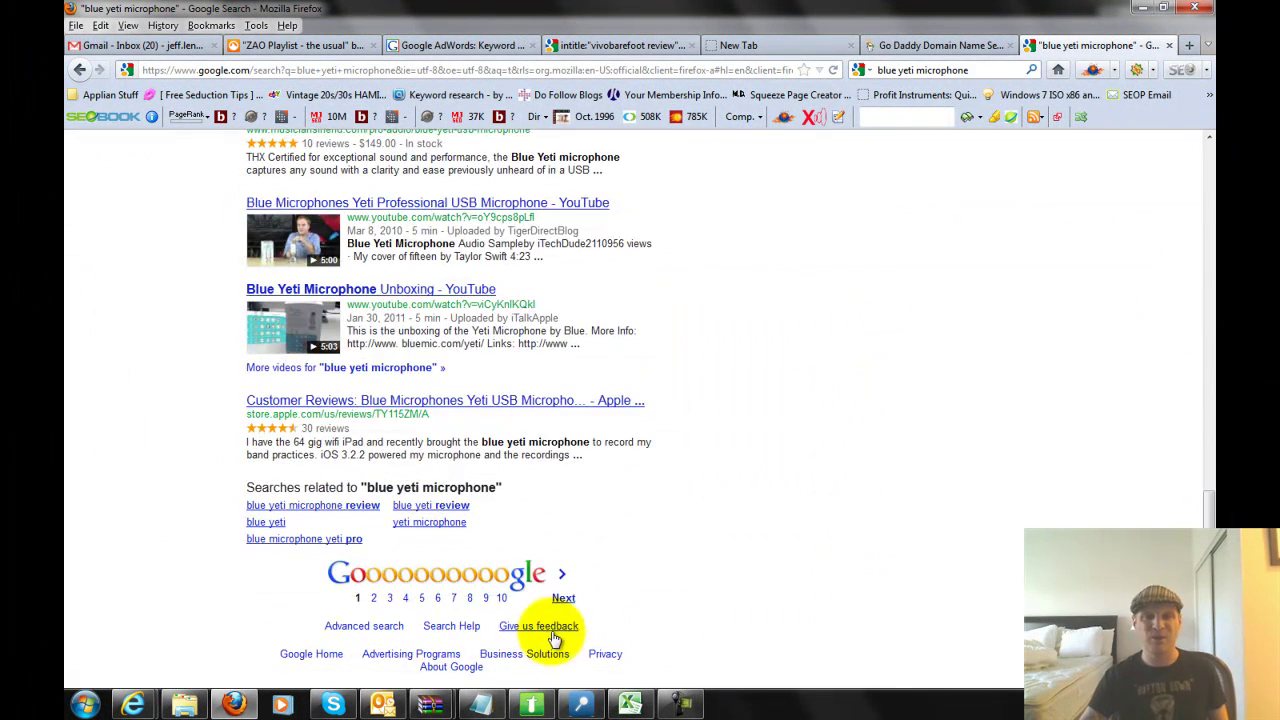
click(425, 598)
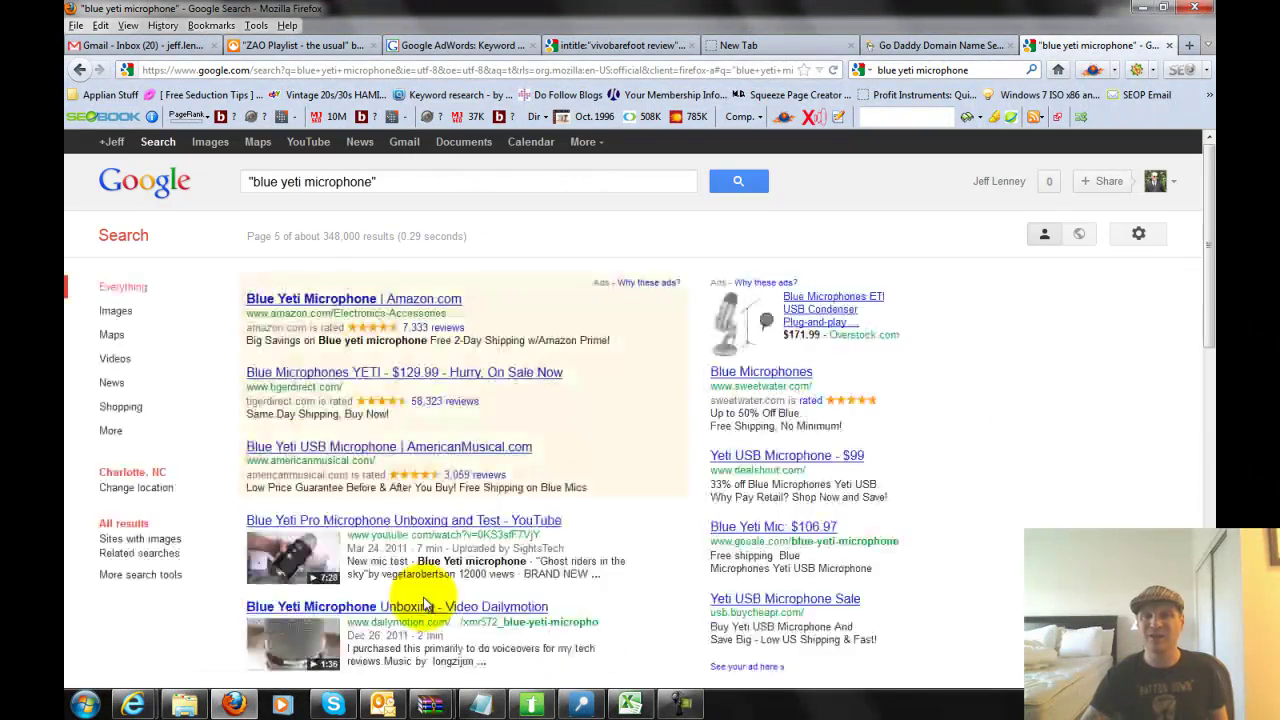
drag(1208, 185, 1210, 379)
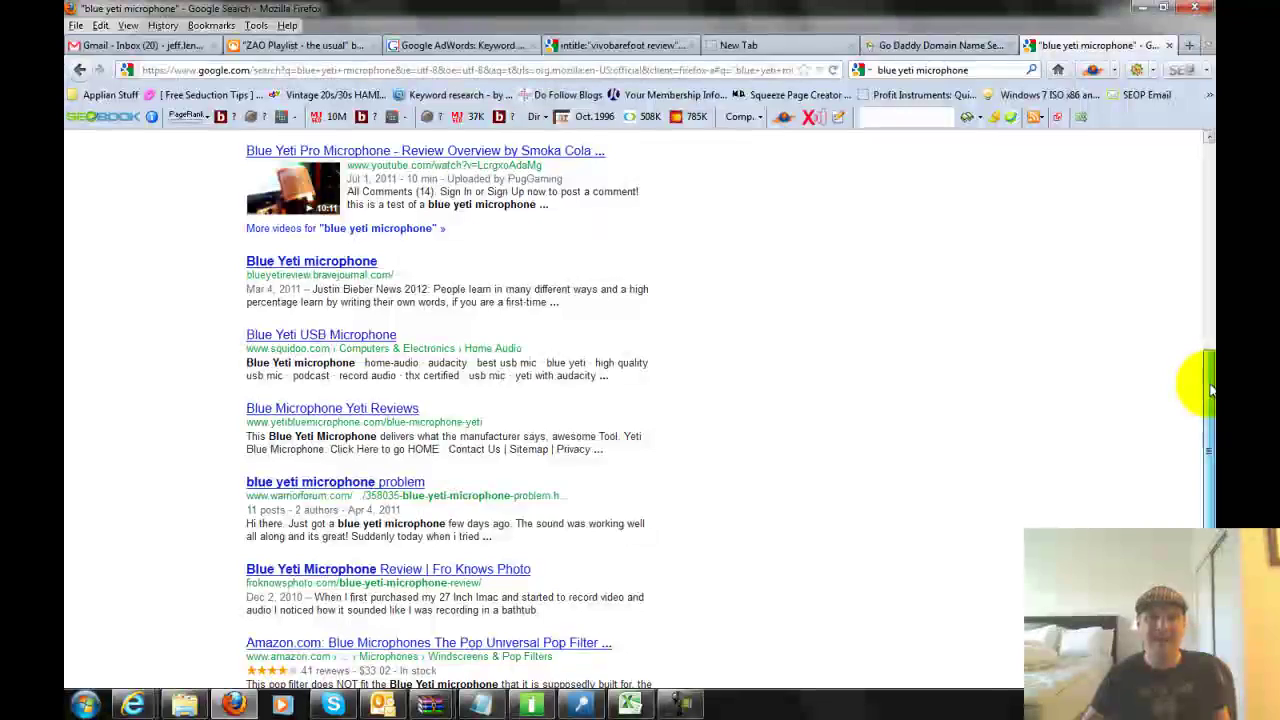
drag(1194, 423, 1157, 186)
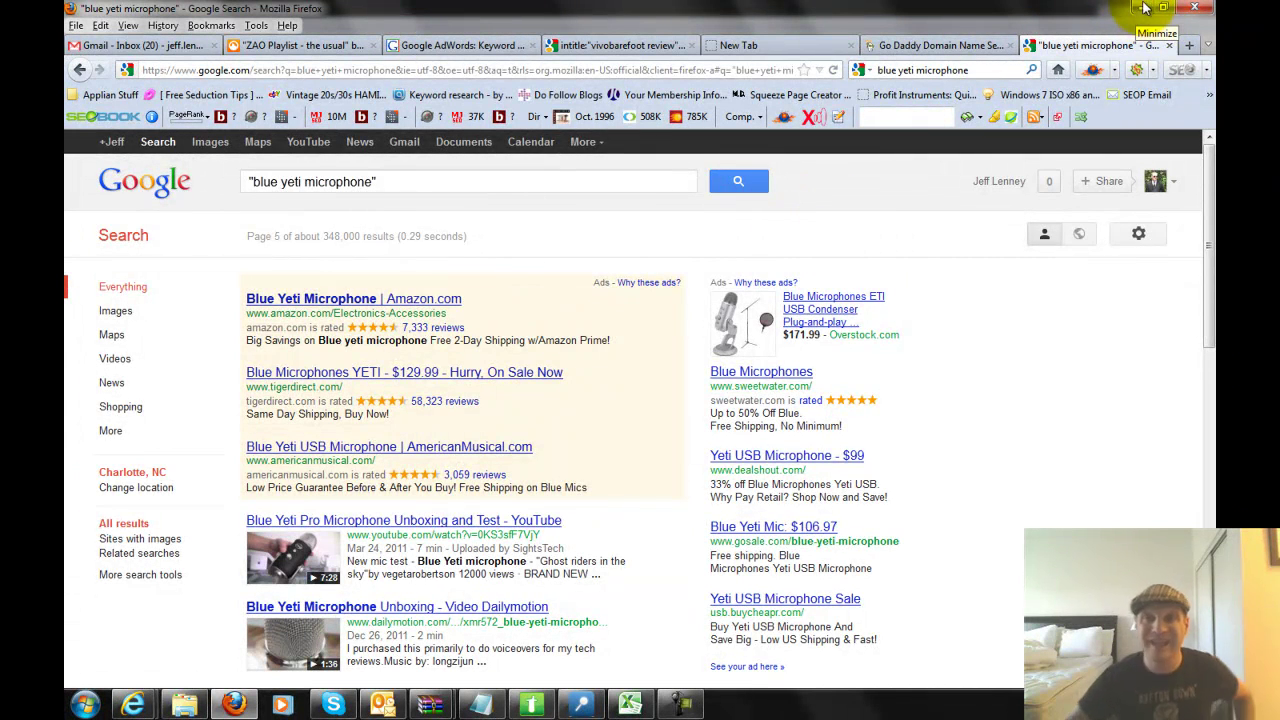
- Review the "vivobarefoot review" competition data in Traffic Travis and Amazon Niche Finder, minimizing Traffic Travis
key(alt+Tab)
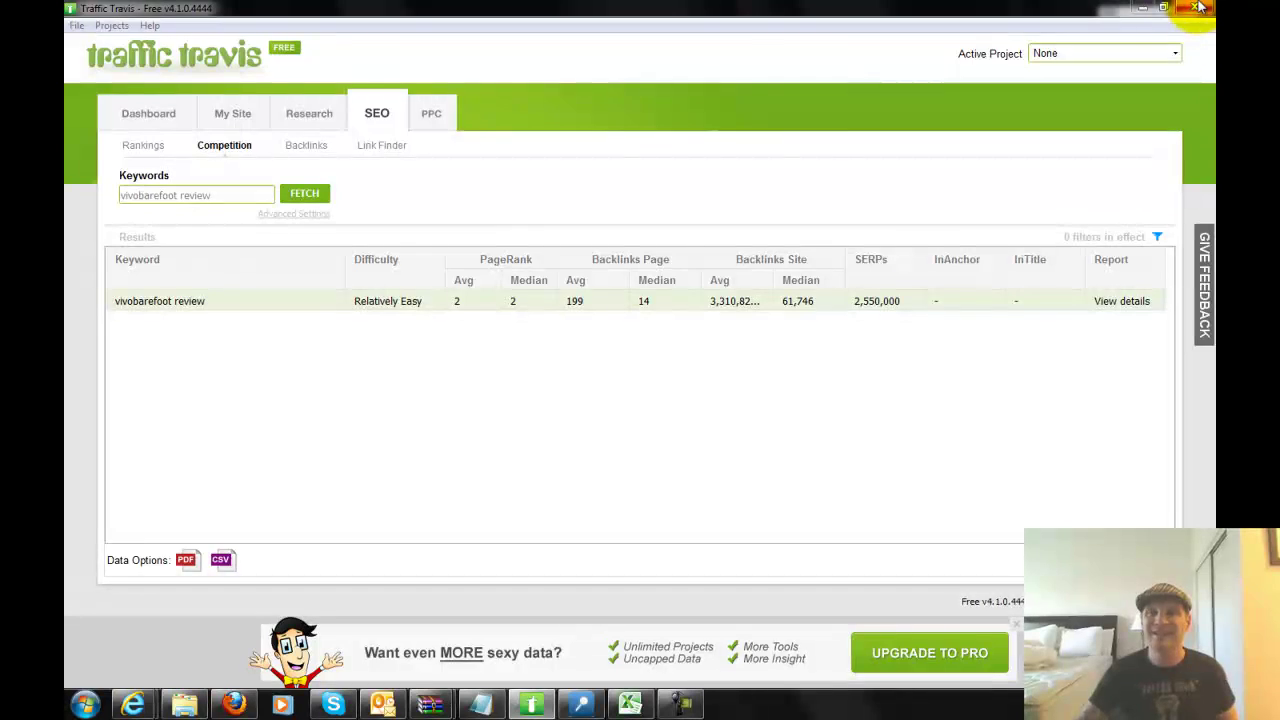
click(1142, 8)
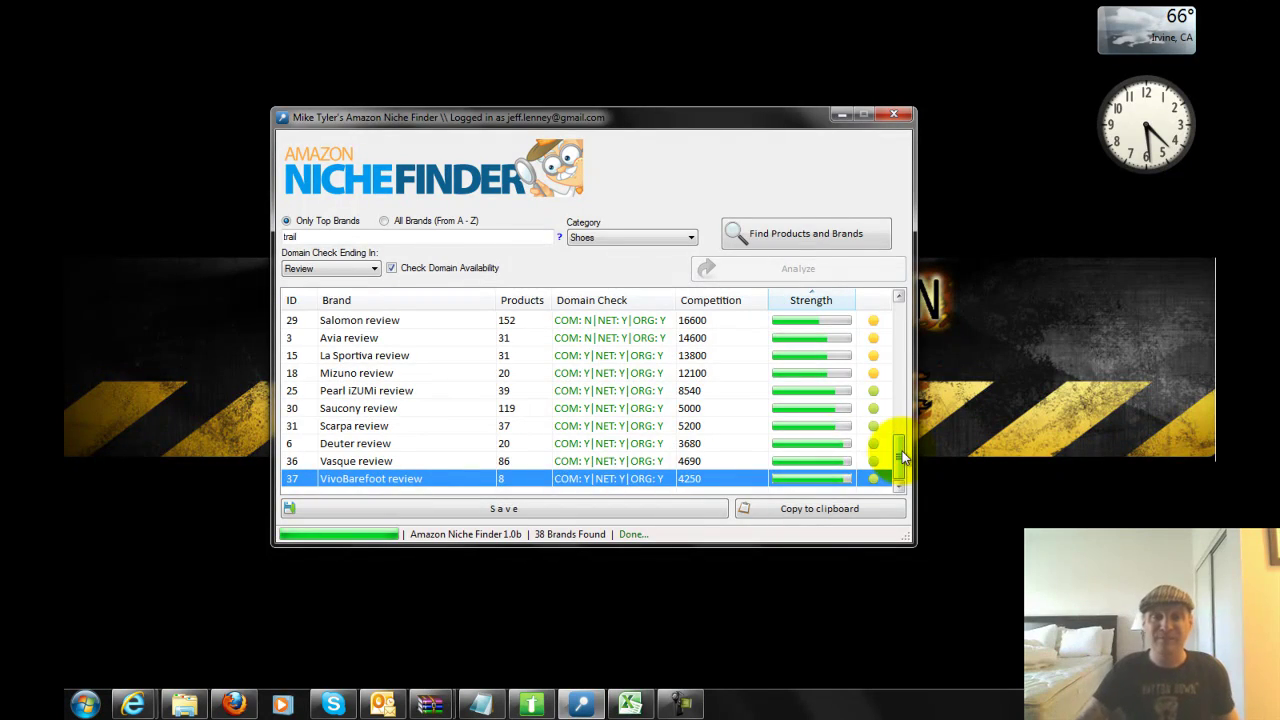
- In Firefox, replace the Google AdWords Keyword Tool search phrases with "vivabarefoot review" and "vivo barefoot review"
click(234, 705)
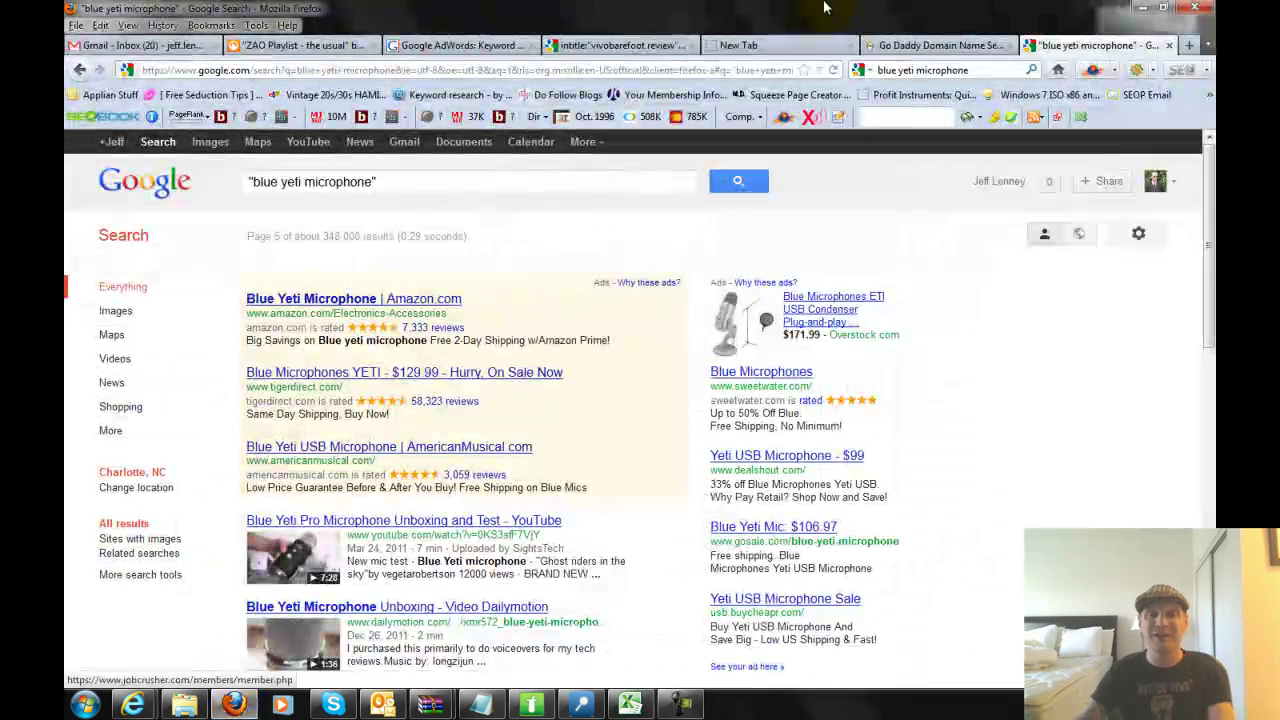
click(476, 48)
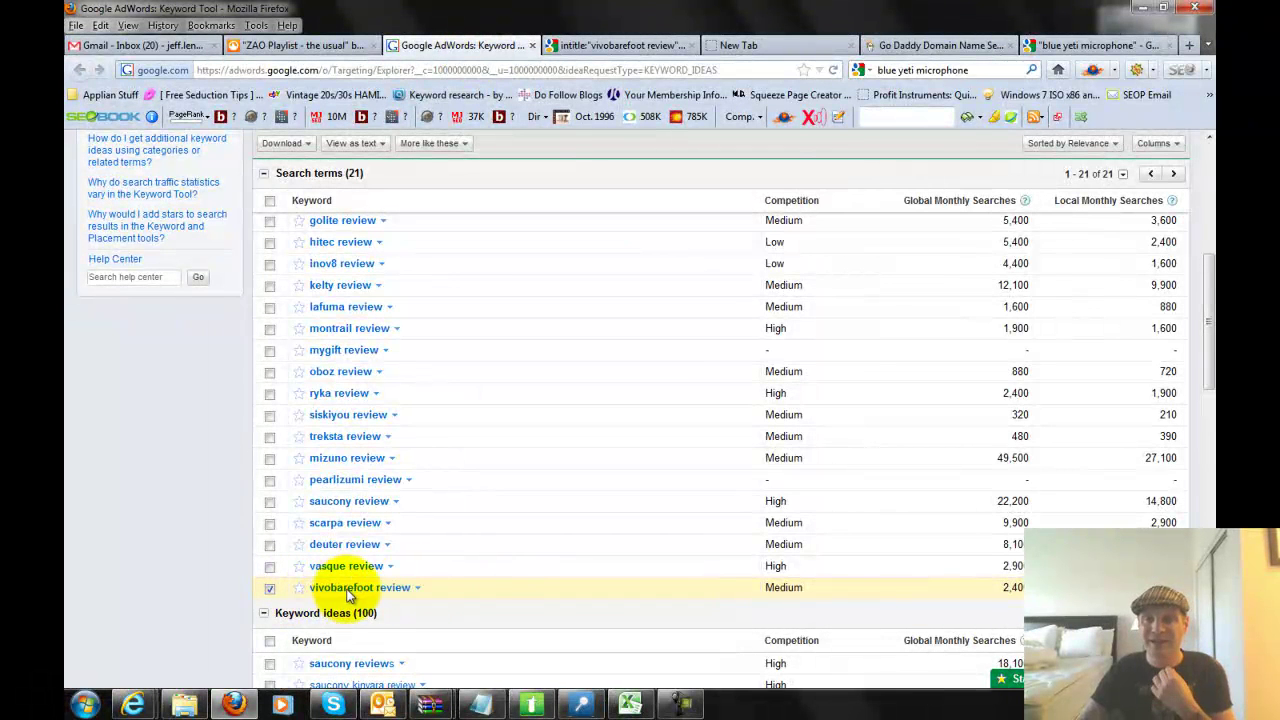
drag(1210, 343, 1208, 205)
click(529, 320)
key(ctrl+a)
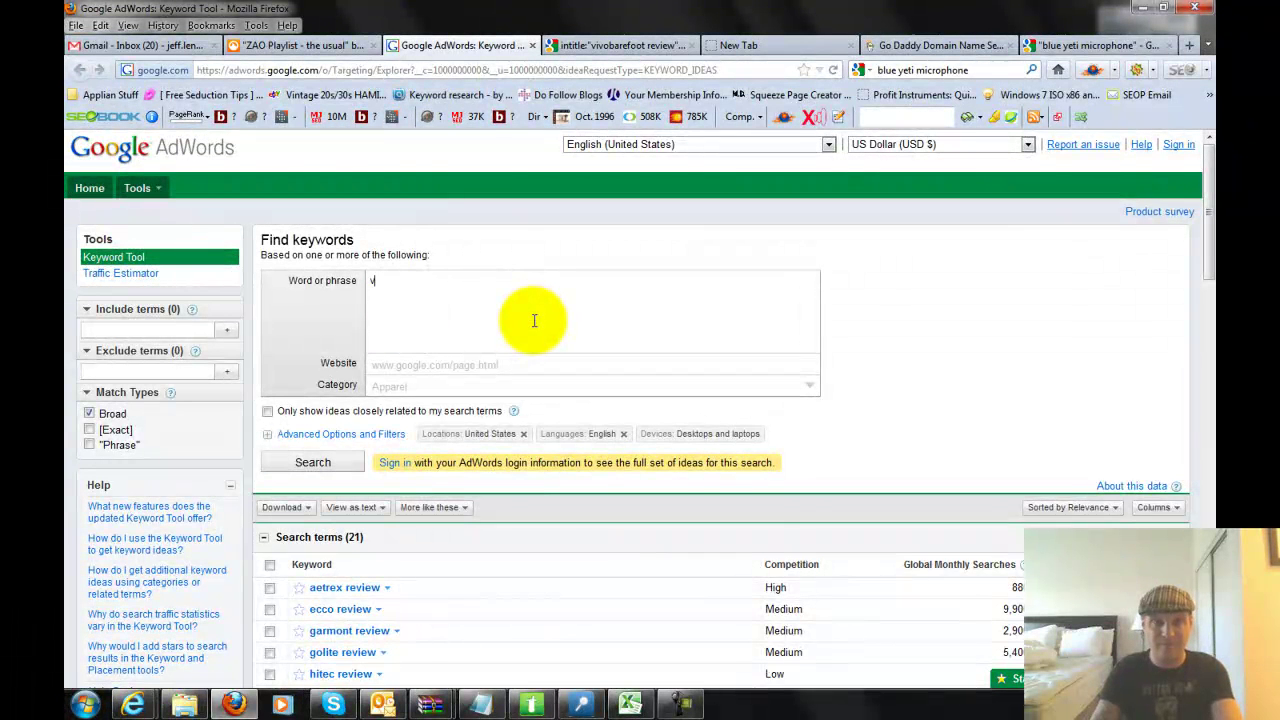
text(vivabare)
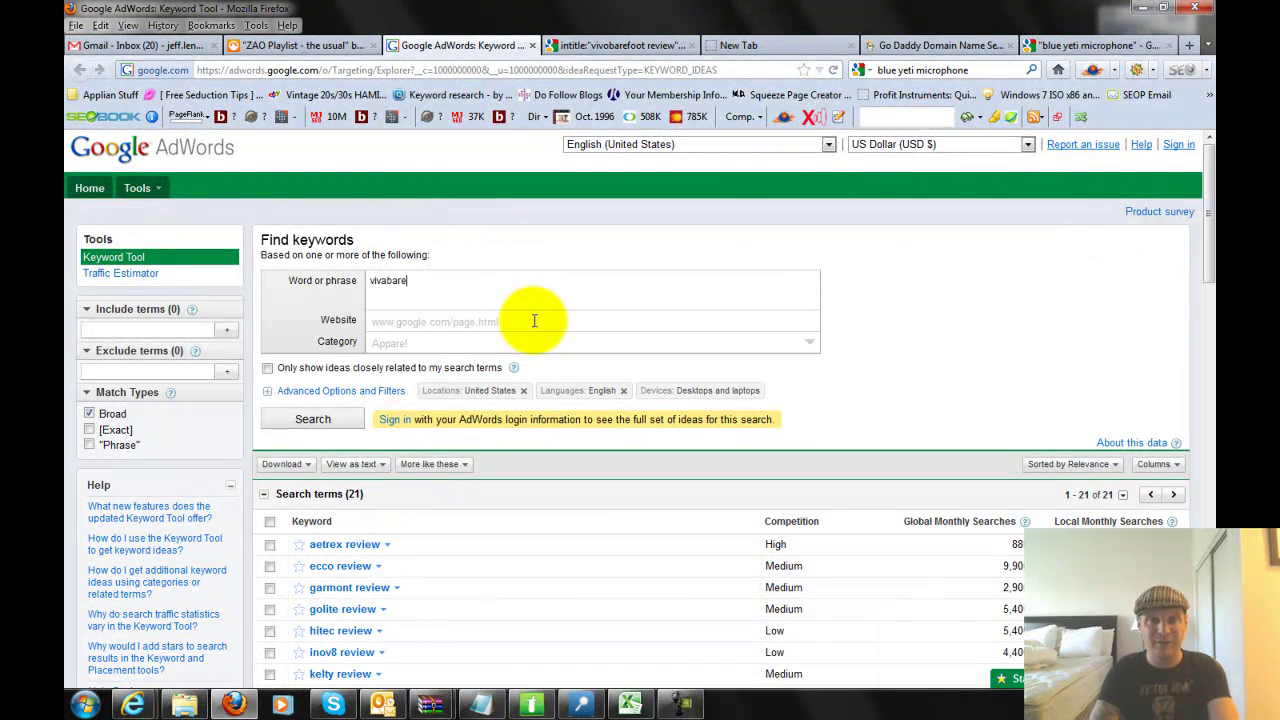
text(foot review)
key(Return)
text(vivo barefo)
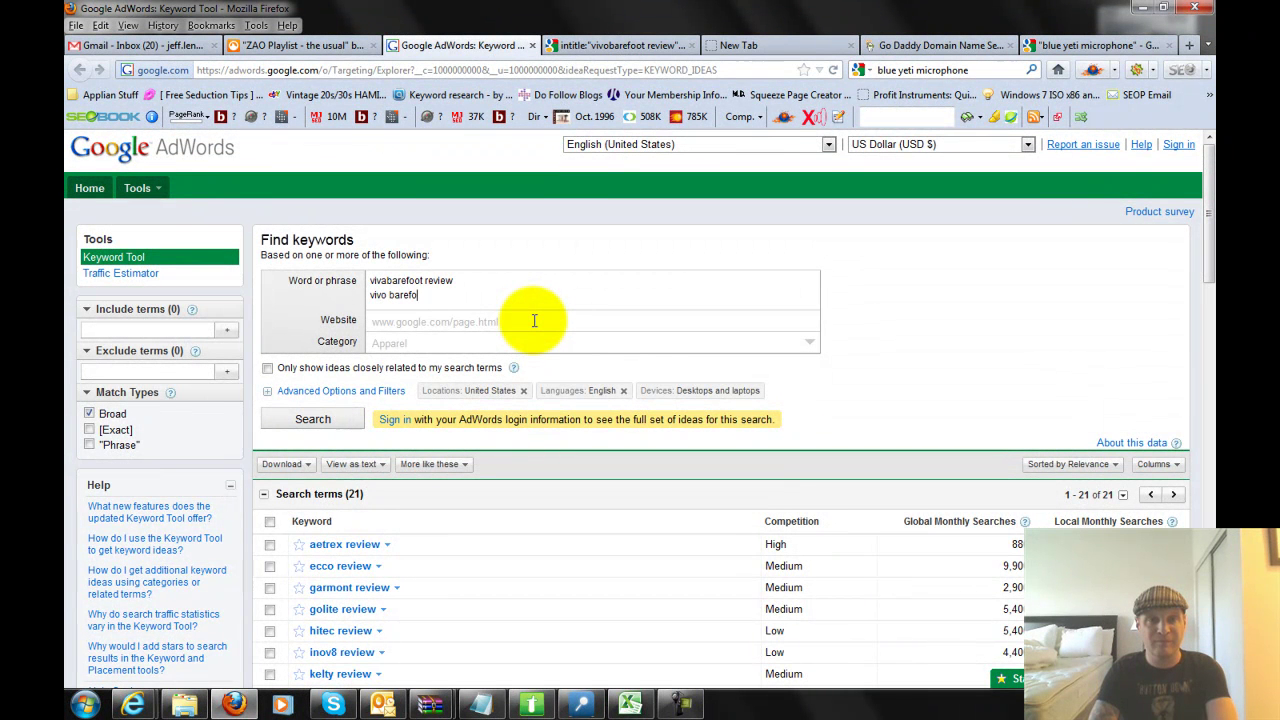
text(ot review)
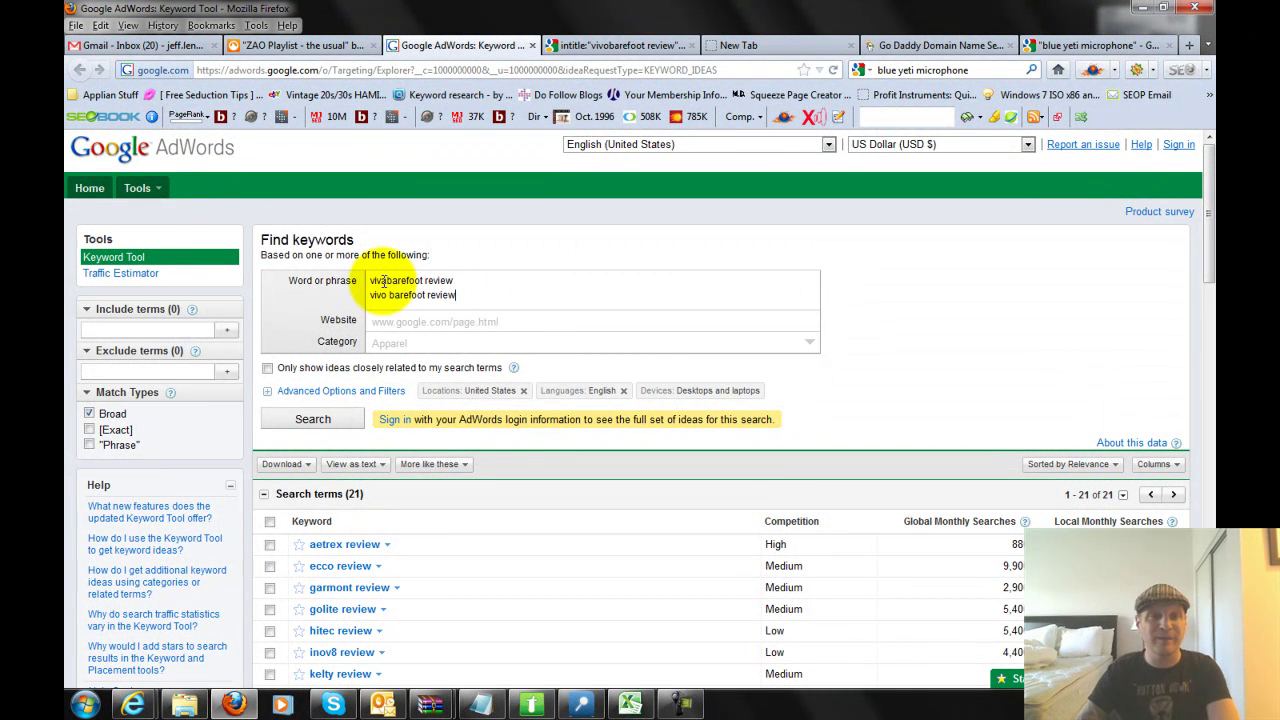
- Correct the first phrase to "vivobarefoot review" and run the keyword search
double_click(381, 281)
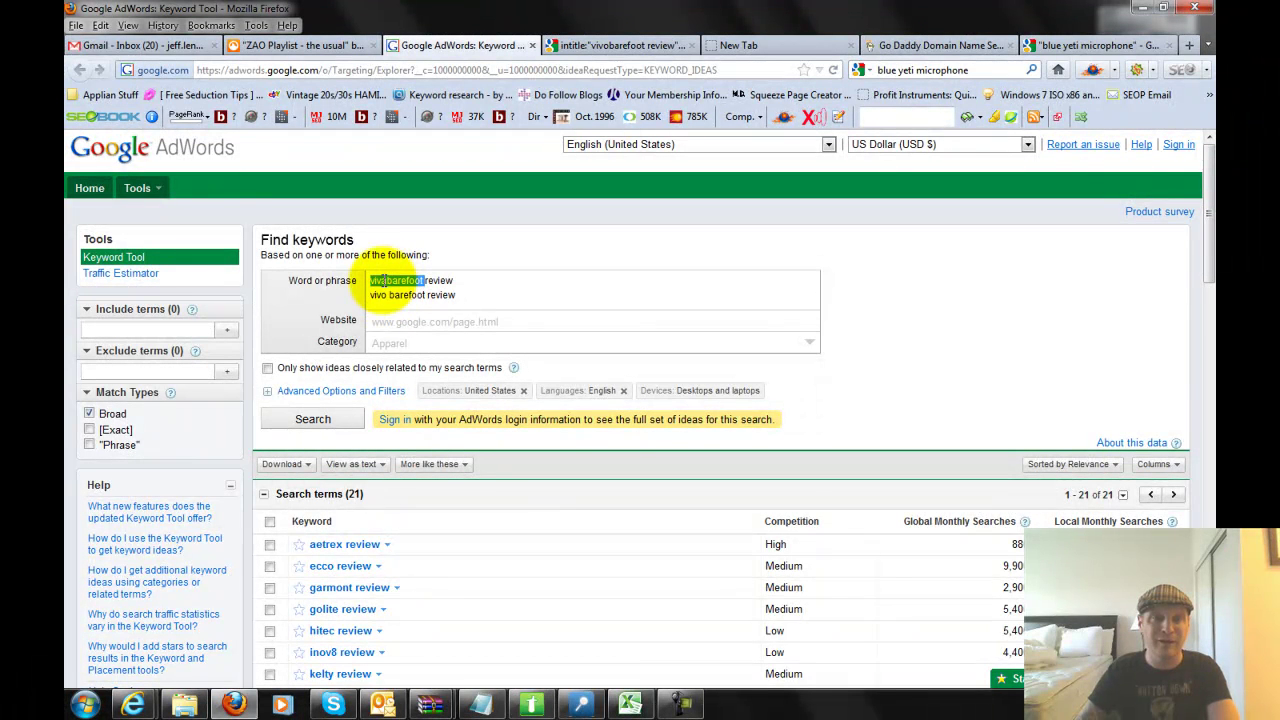
click(386, 282)
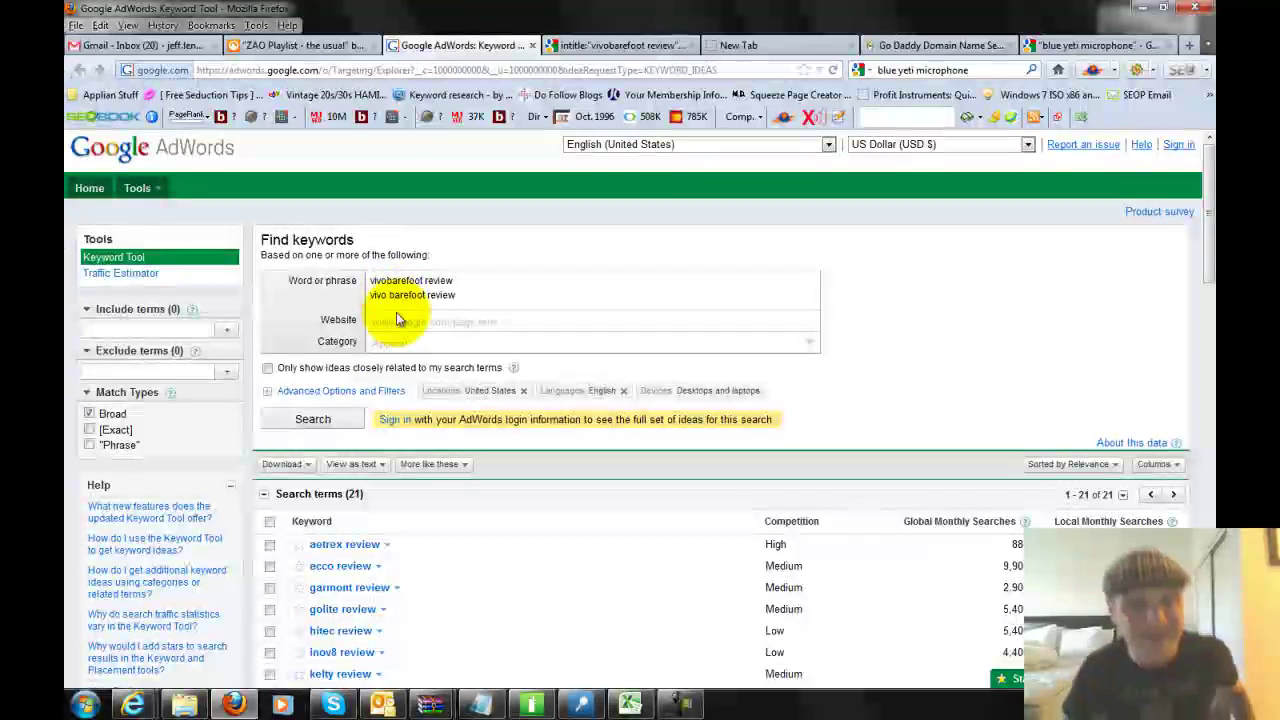
click(336, 424)
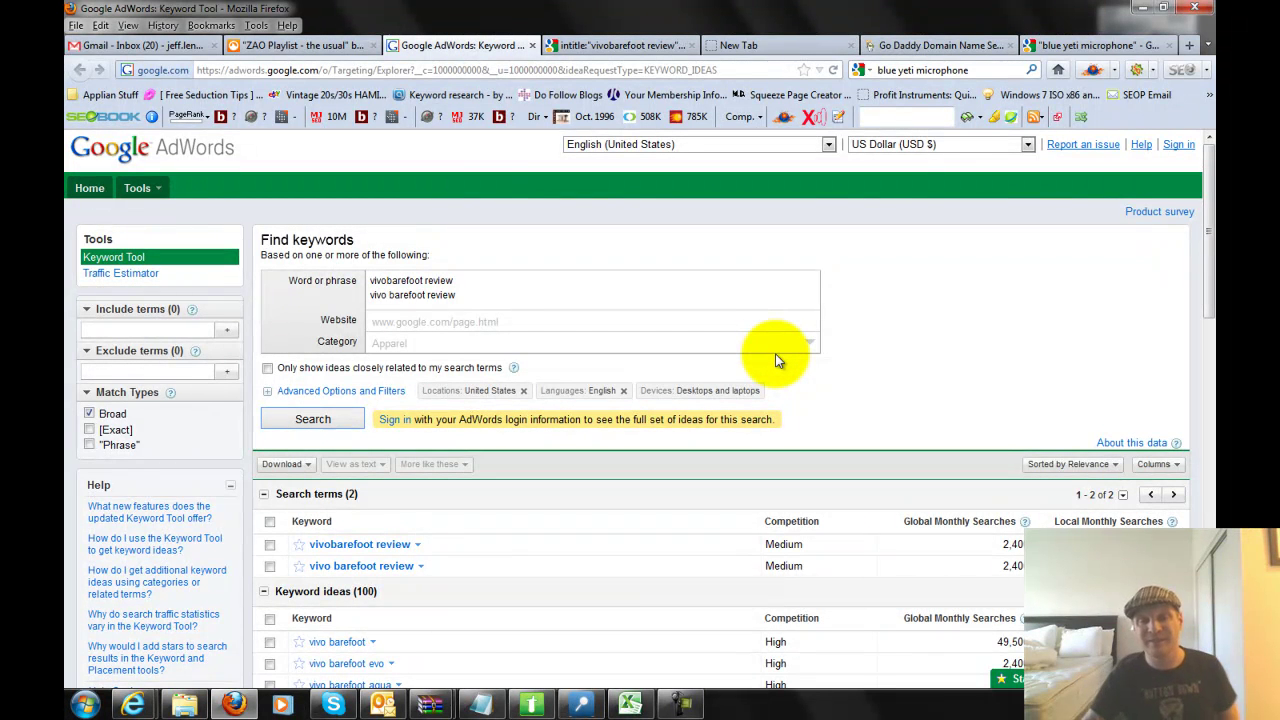
- Select the "vivobarefoot review" and "vivo barefoot review" keywords in the search terms results
scroll(1210, 180, down, 3)
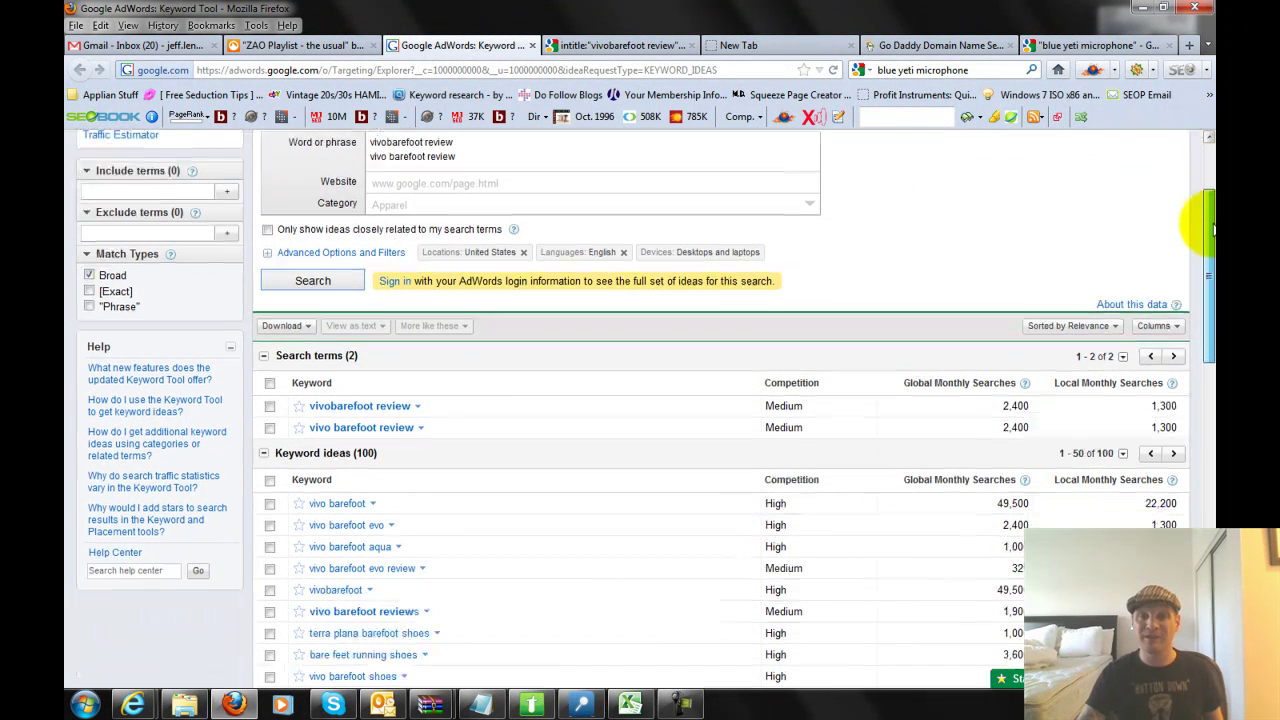
click(270, 406)
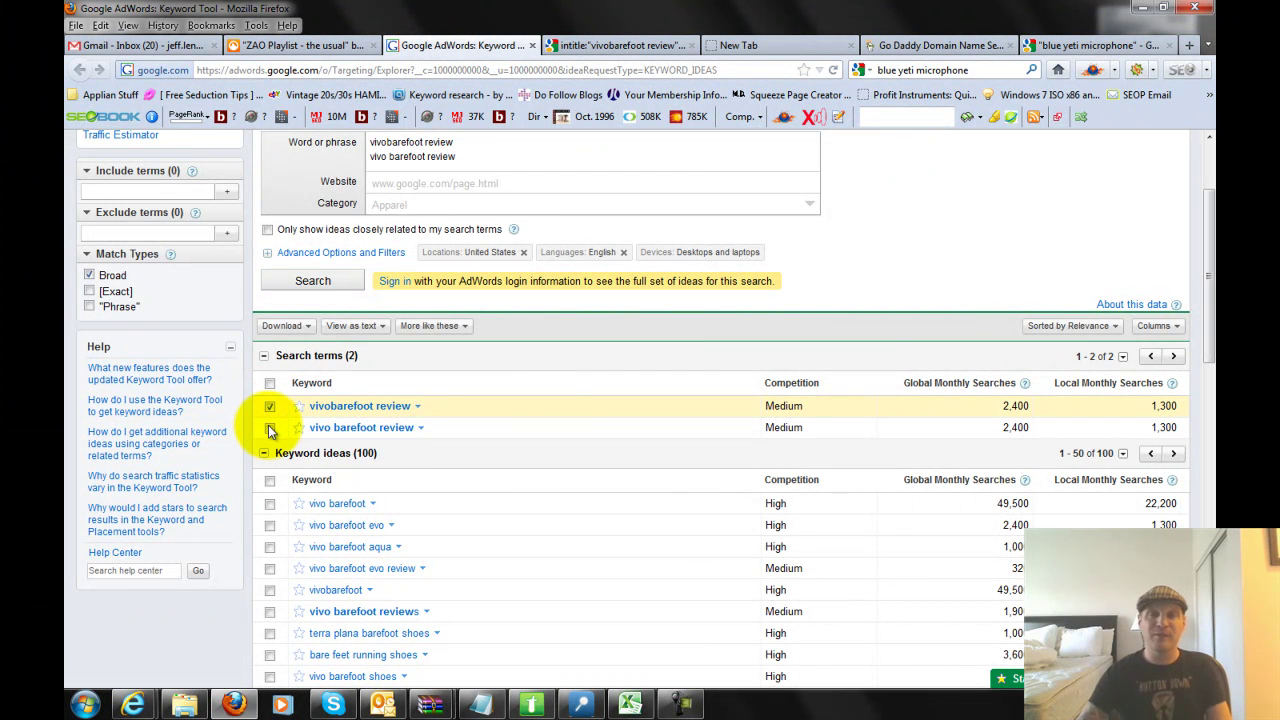
click(270, 428)
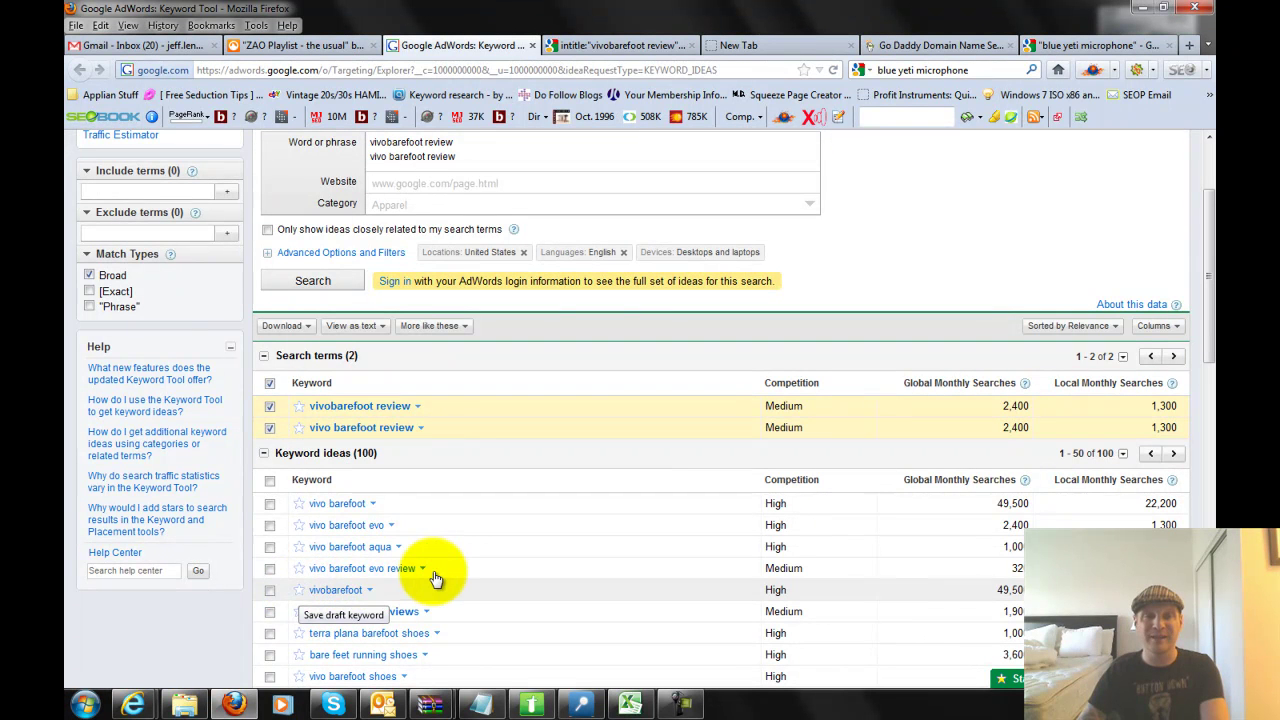
- Look for review-related keyword ideas, finding and highlighting every occurrence of "review" on the page
triple_click(312, 568)
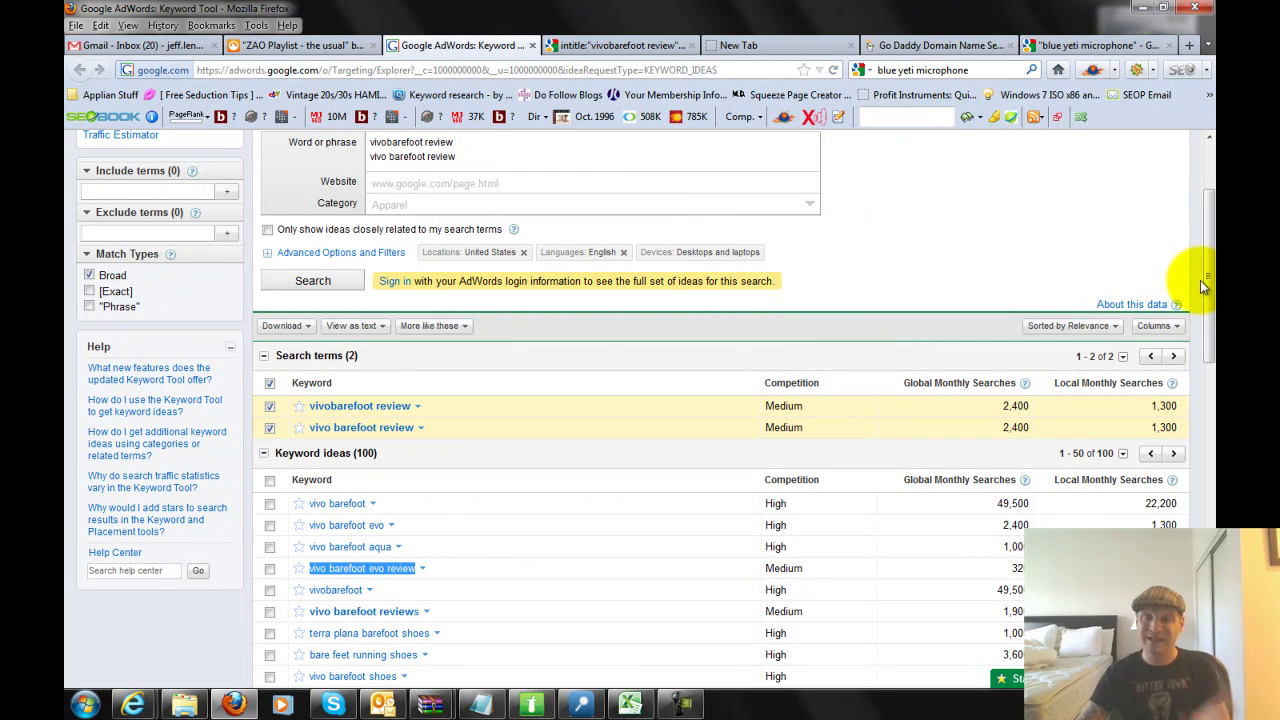
click(579, 340)
key(ctrl+f)
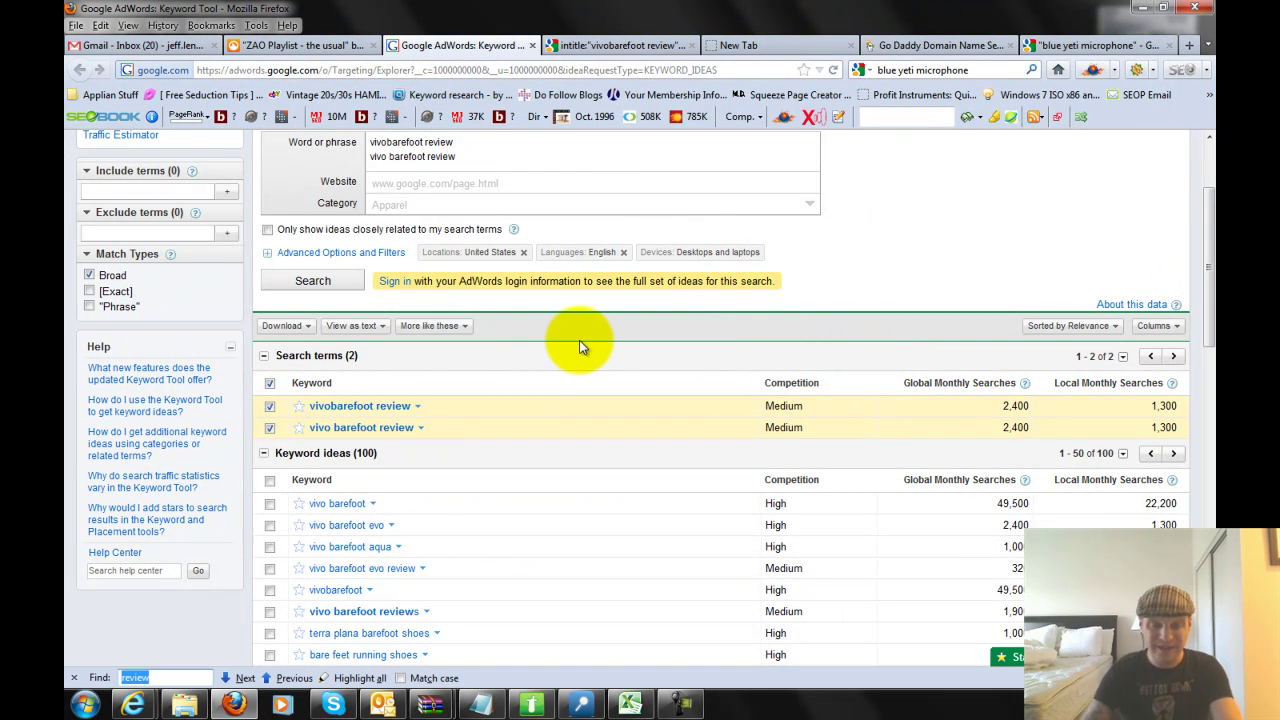
click(362, 678)
click(680, 705)
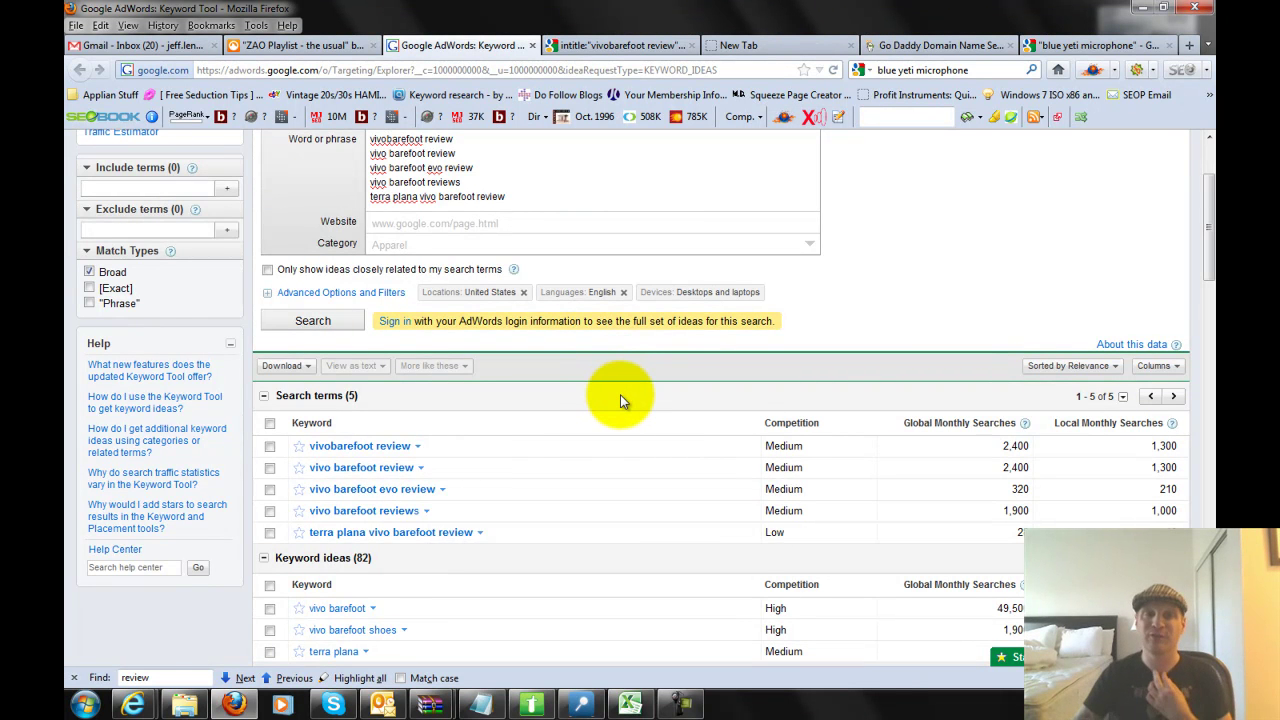
- Add "review of vivobarefoot shoes" below the existing search phrases and run the keyword search
scroll(620, 394, up, 2)
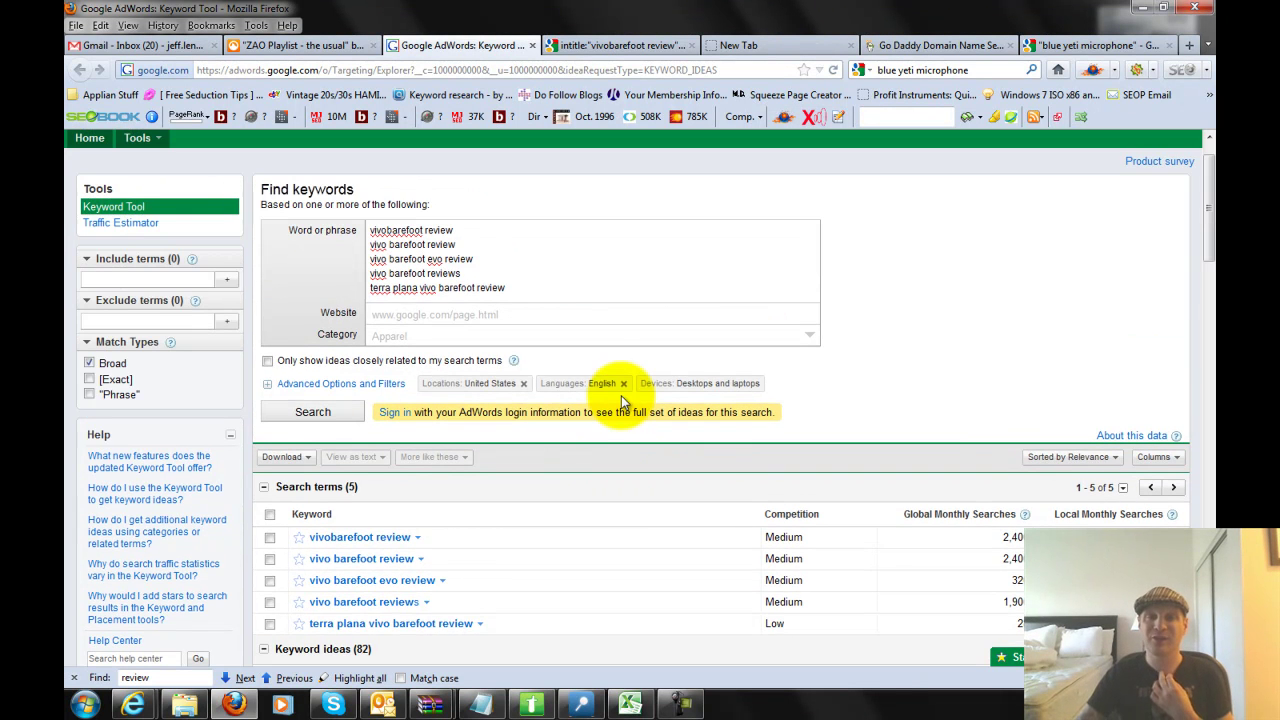
key(ctrl+a)
click(533, 289)
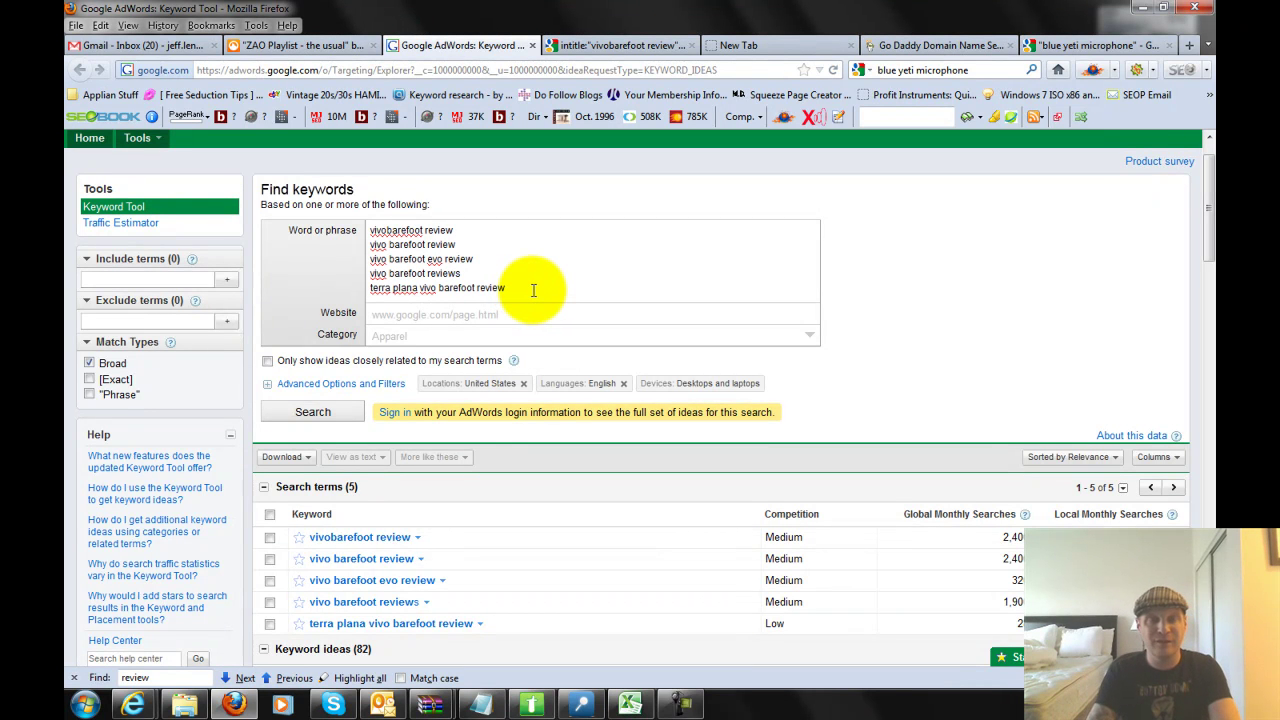
key(Return)
text(review of viv)
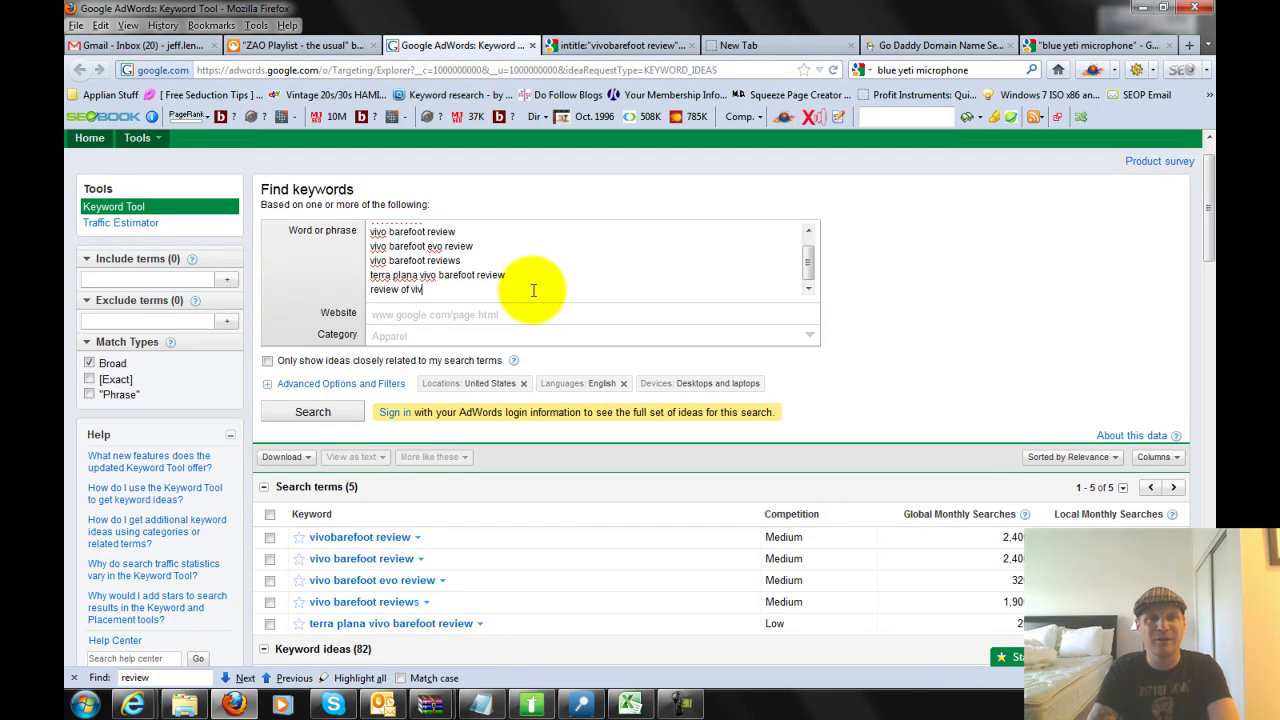
text(o barefoot shoes)
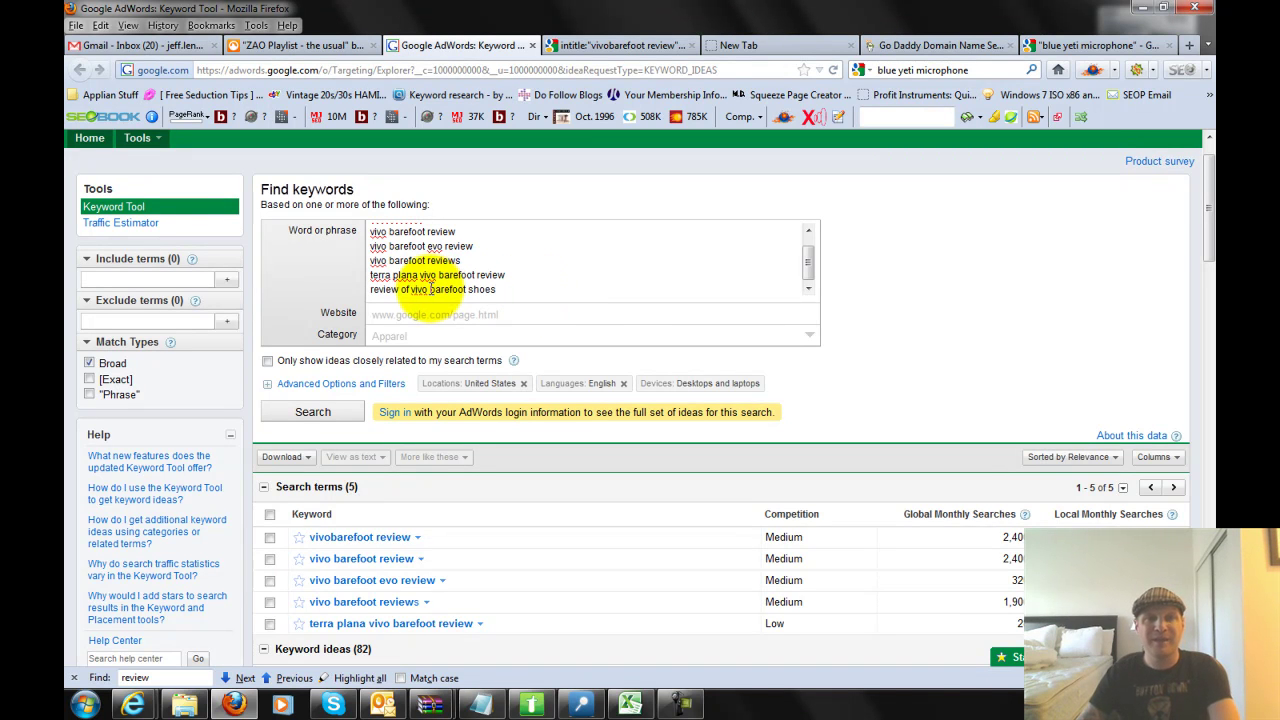
click(430, 289)
key(BackSpace)
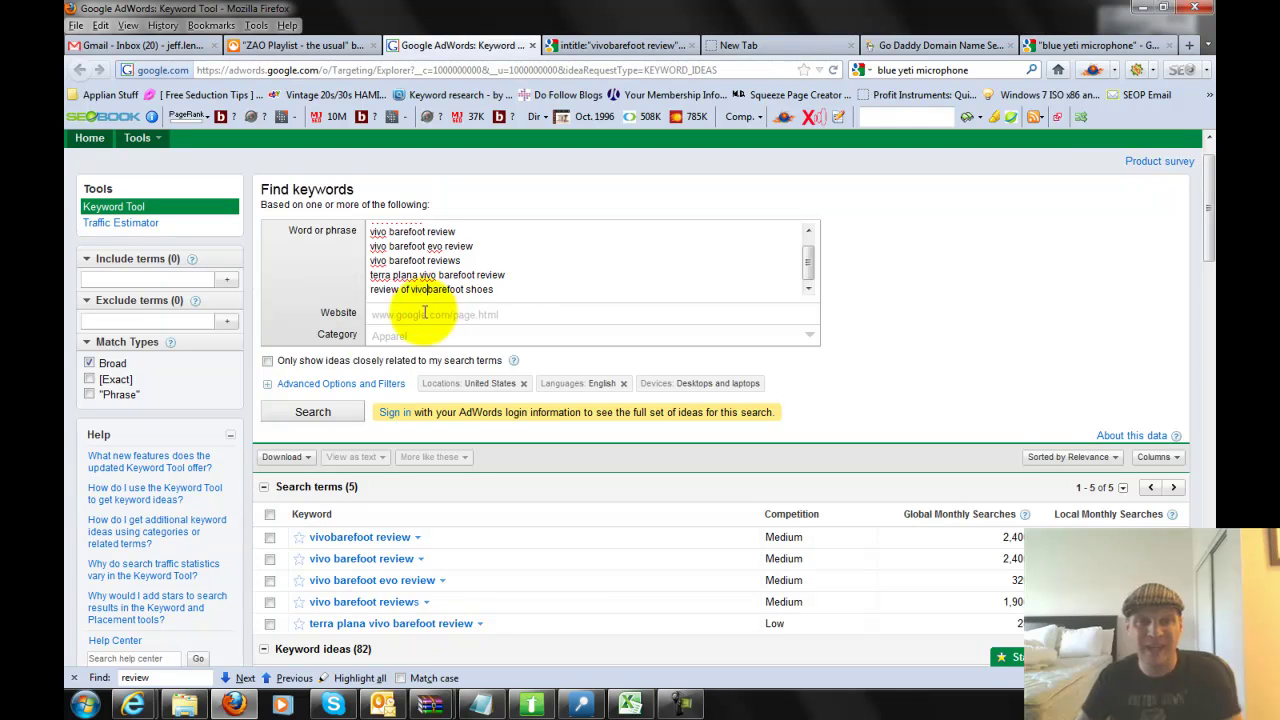
click(318, 411)
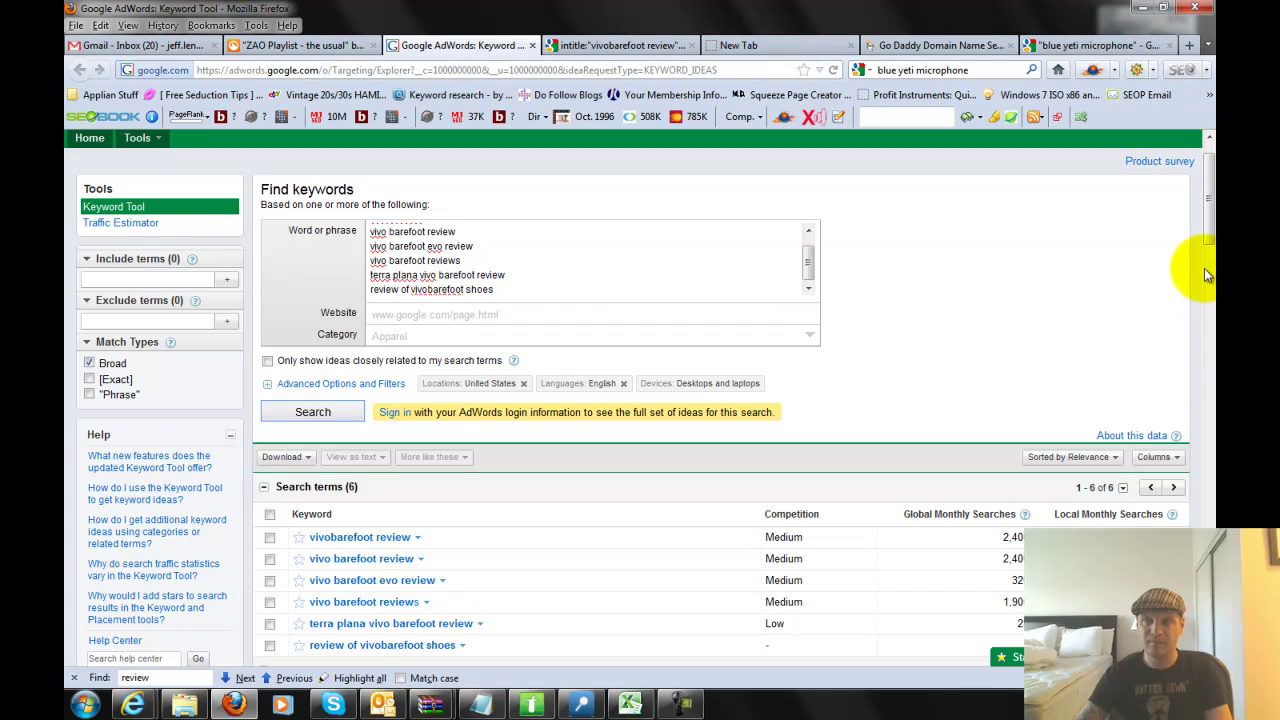
- Switch the match type from Broad to Exact and look through the search terms and keyword ideas
scroll(1207, 238, down, 3)
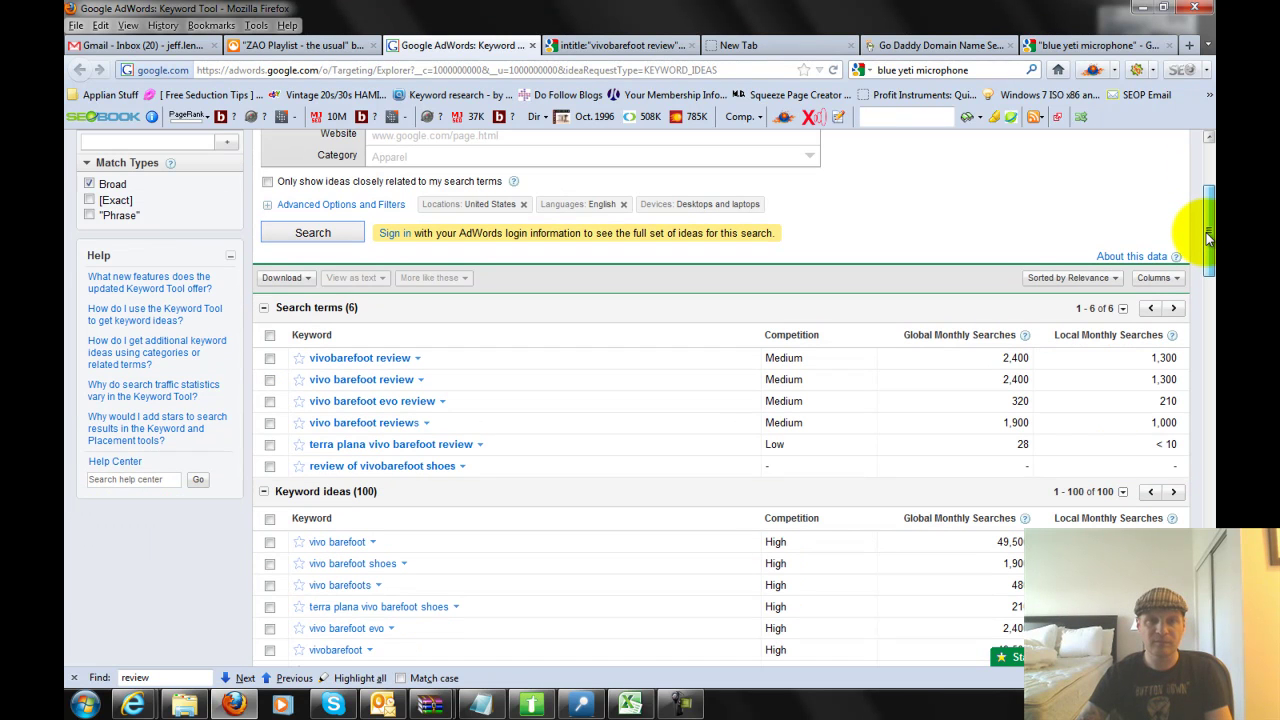
mouse_move(1207, 238)
mouse_down()
mouse_move(1209, 194)
mouse_move(1209, 220)
mouse_up()
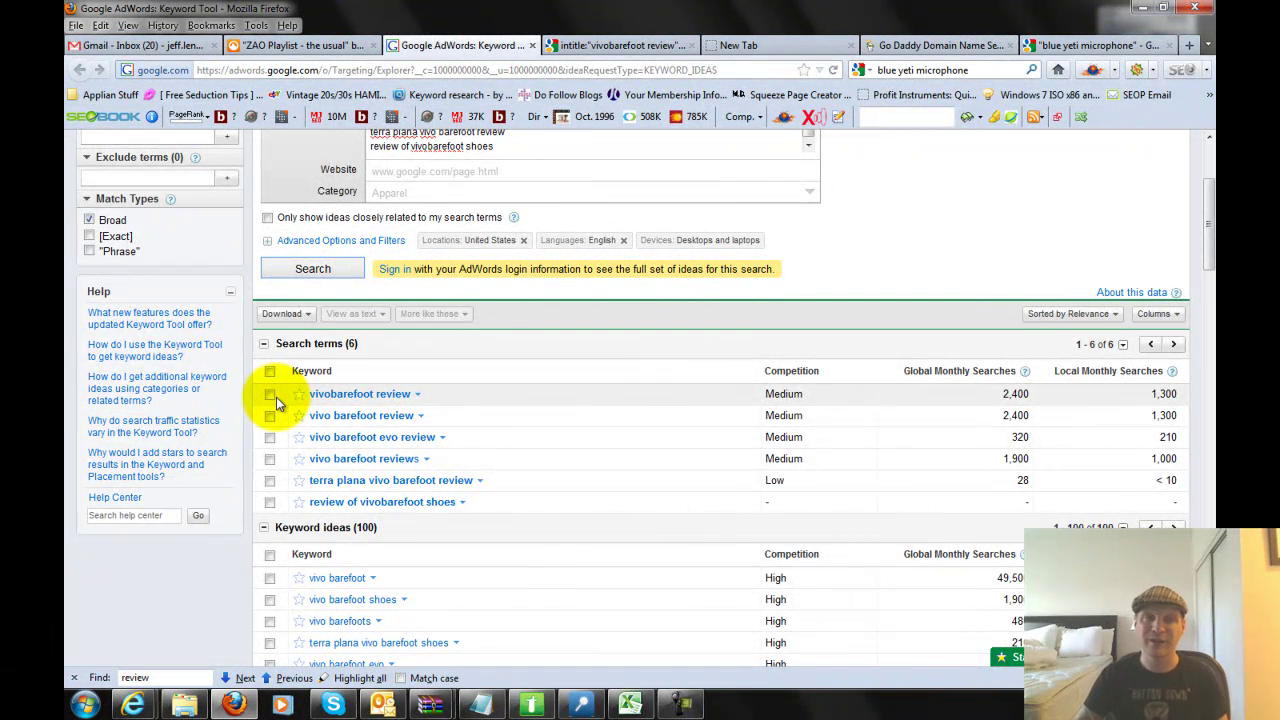
click(88, 224)
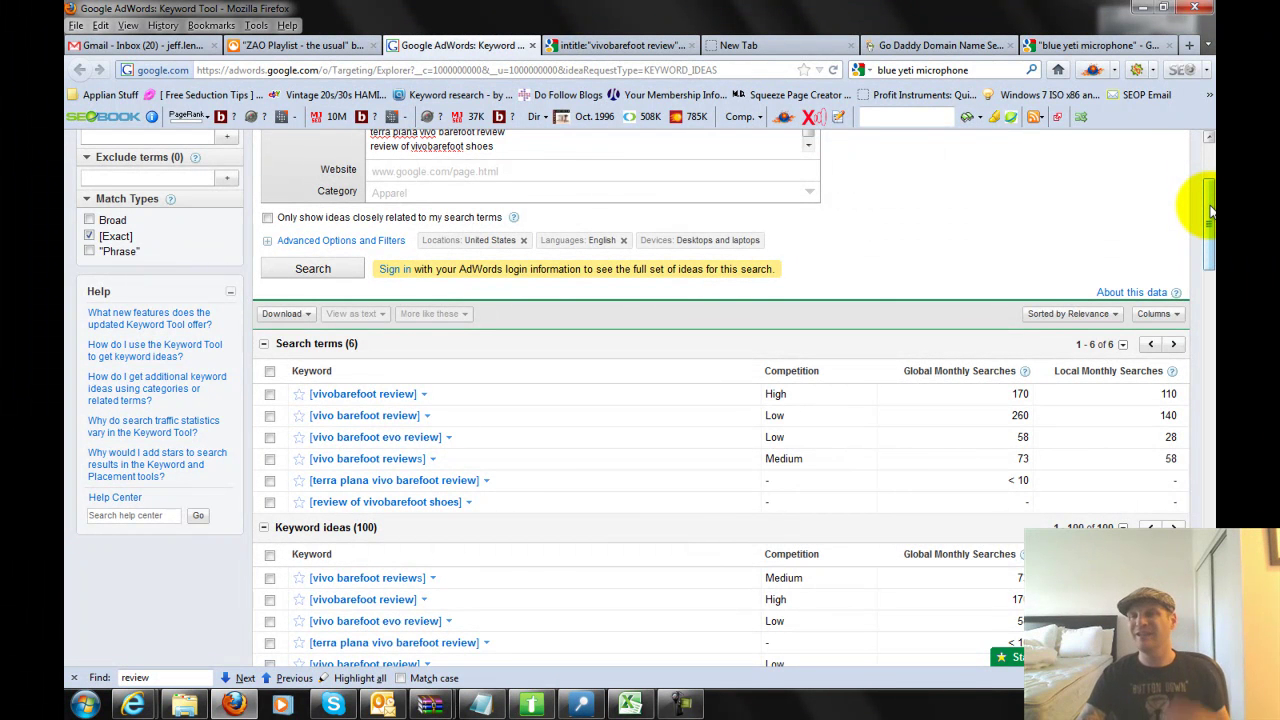
drag(1210, 210, 1210, 197)
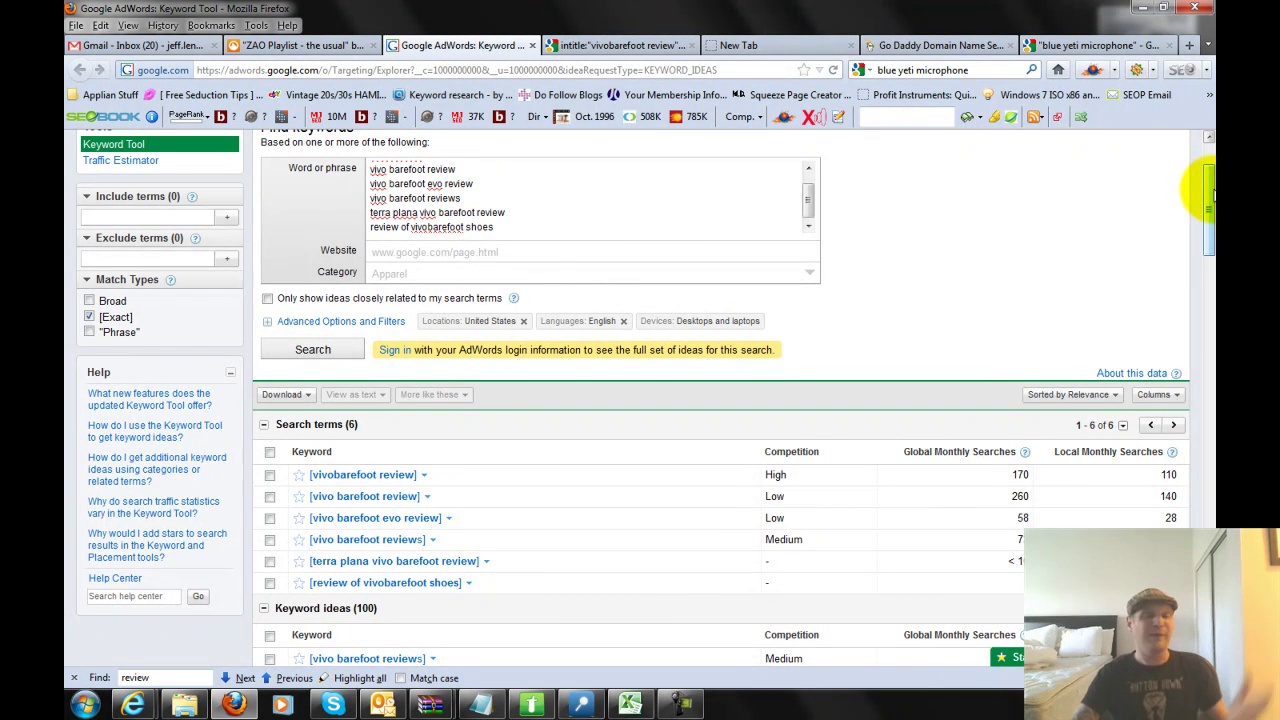
drag(1210, 195, 1210, 314)
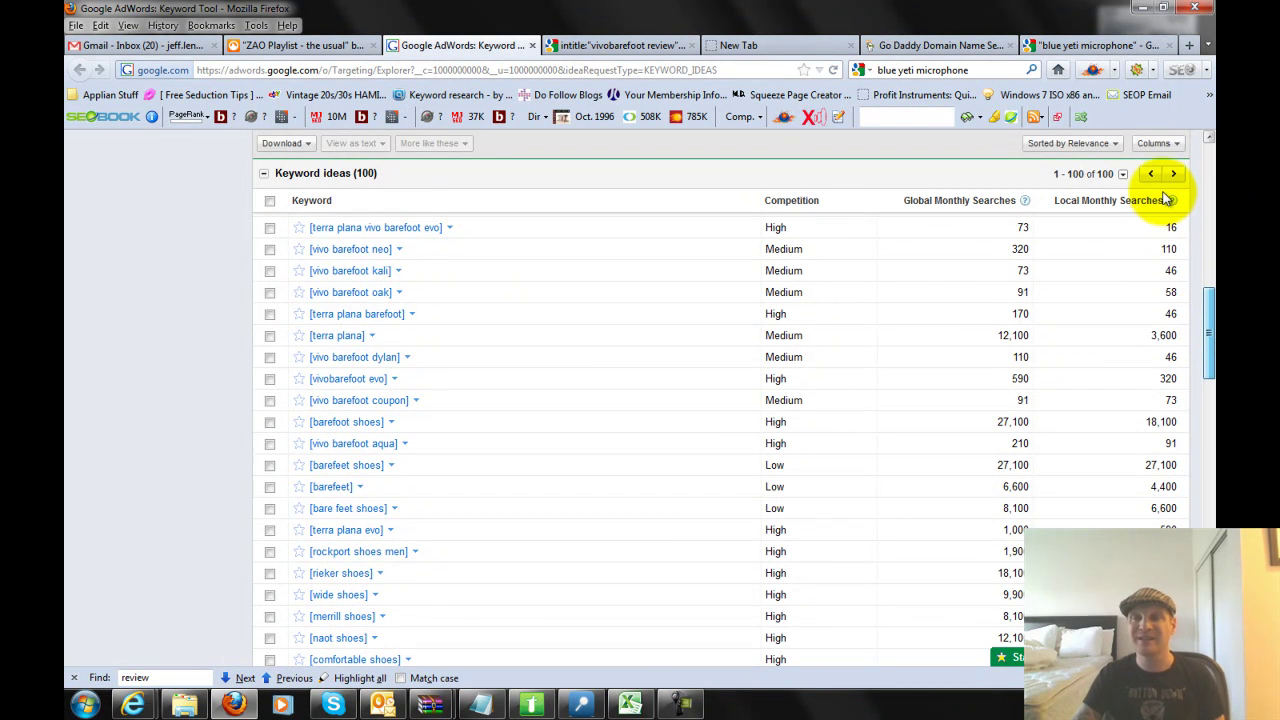
scroll(1165, 192, up, 5)
scroll(1165, 192, down, 3)
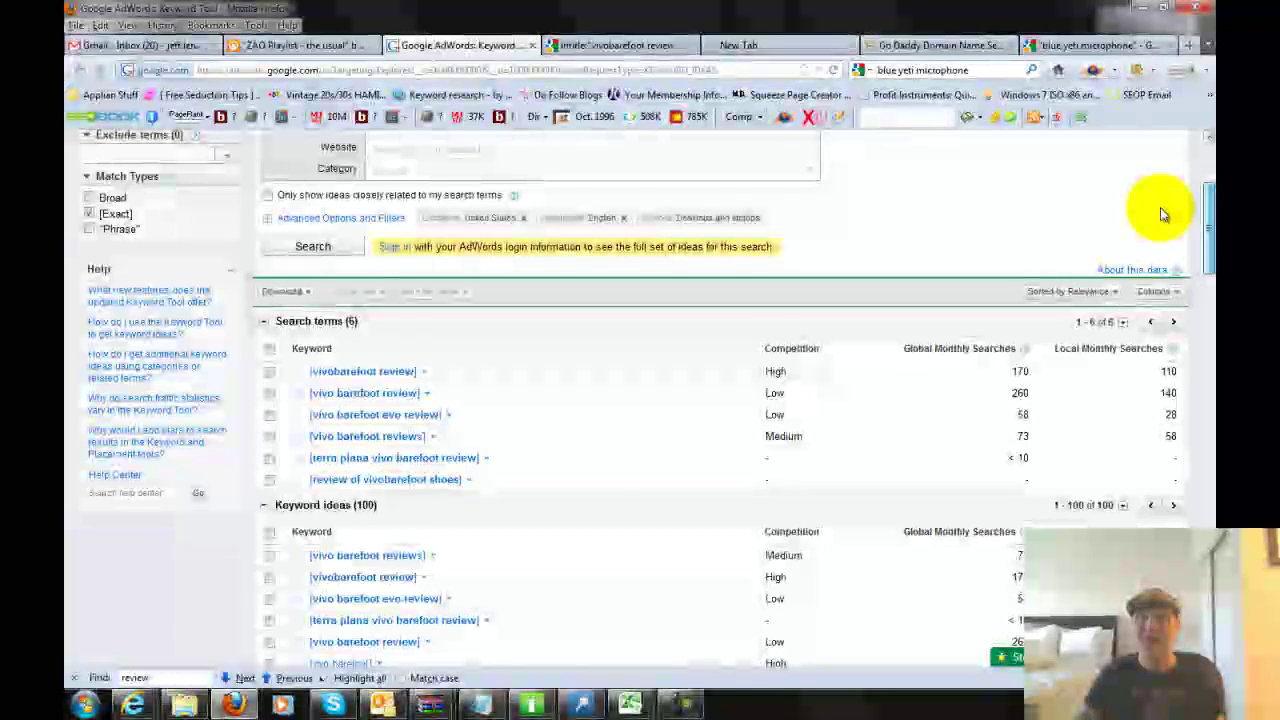
- Open Windows Calculator and add up the exact-match global monthly searches as 170 + 260 + 58 + 73 + 10
click(84, 705)
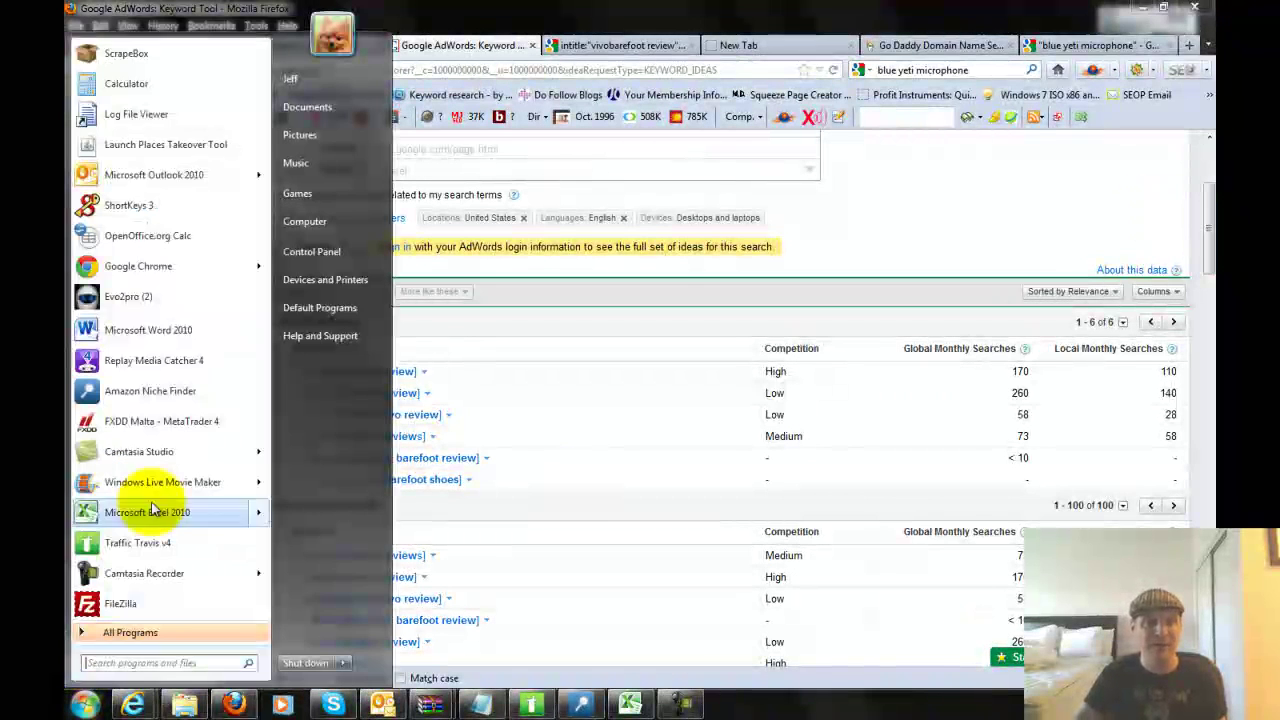
click(150, 84)
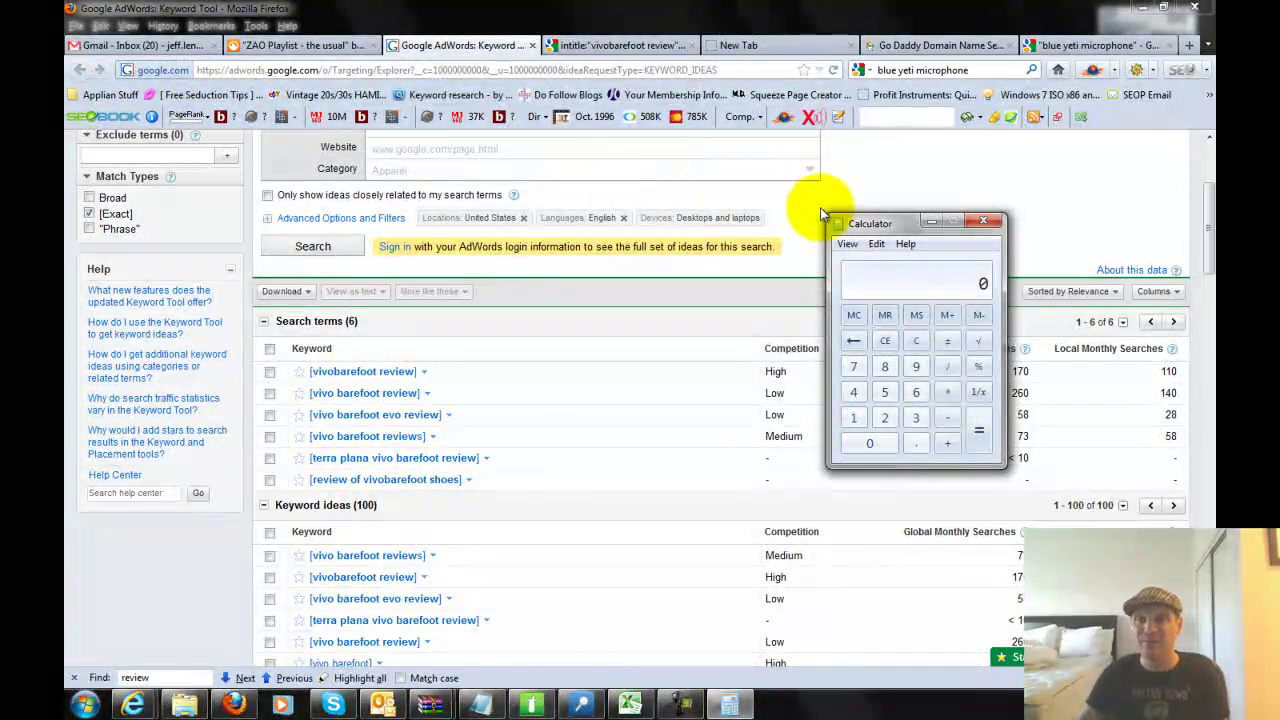
drag(888, 224, 496, 188)
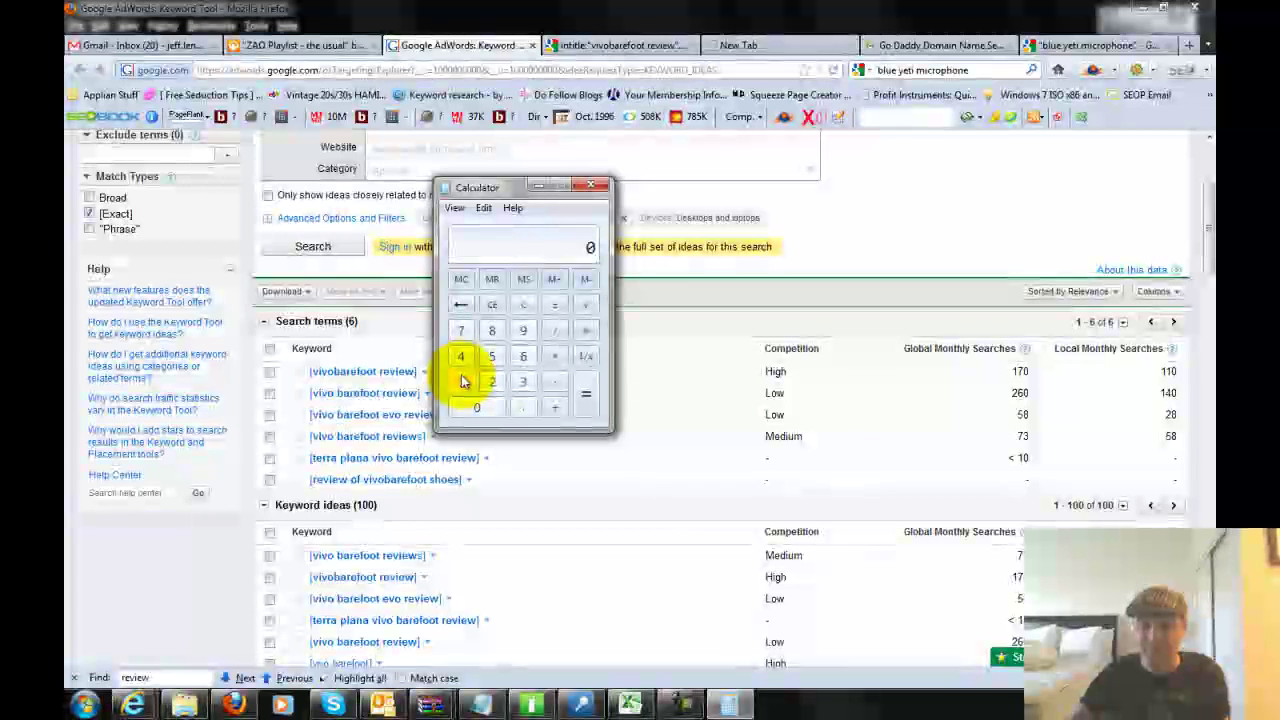
text(170 )
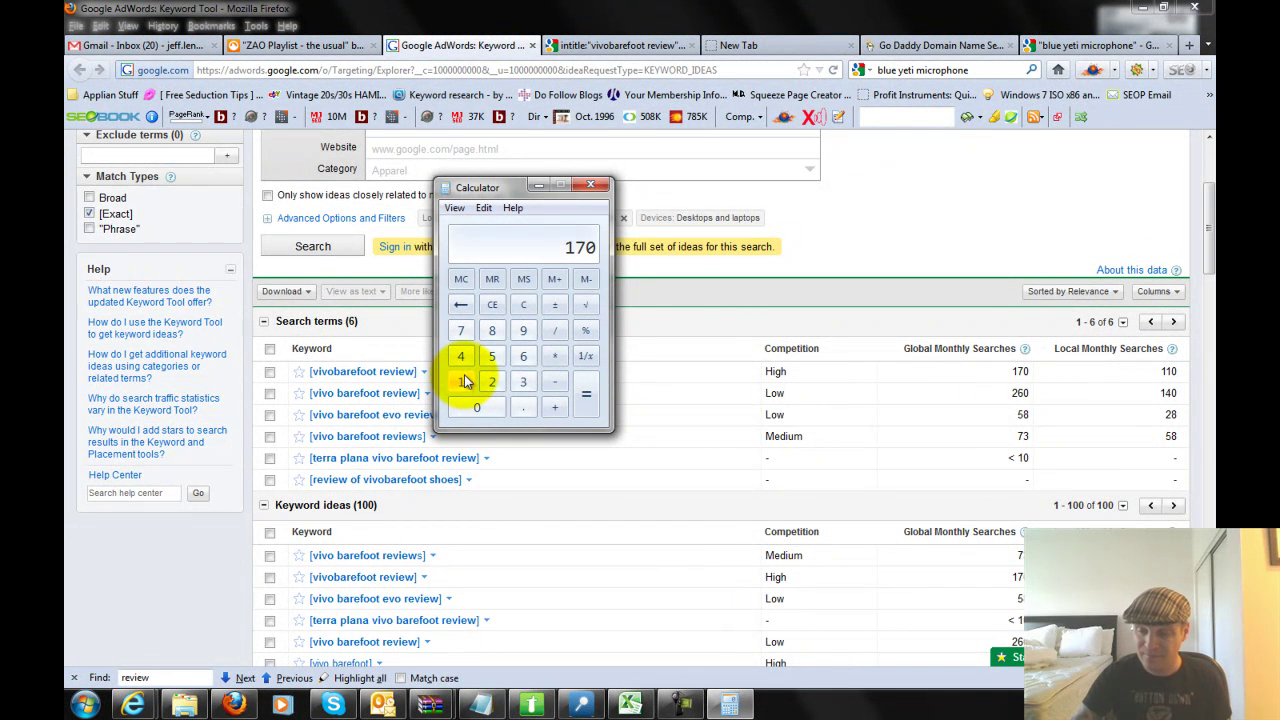
text(+ 260 )
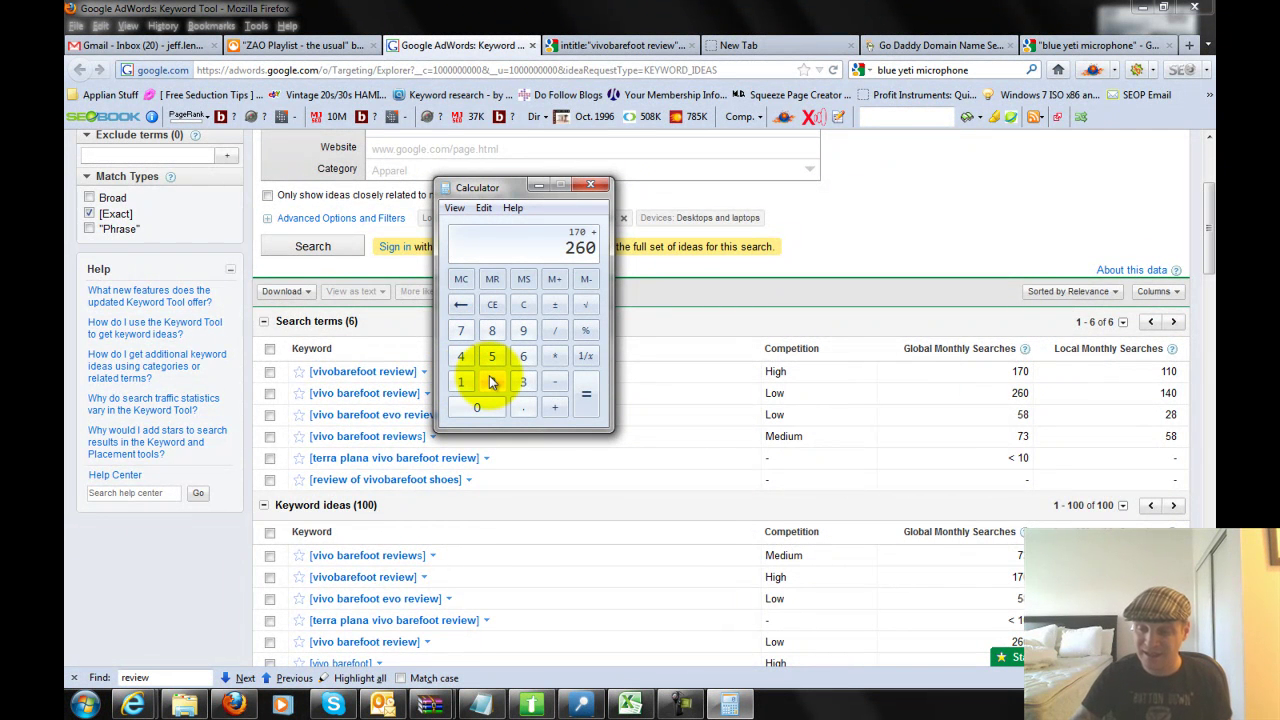
text(+ 5)
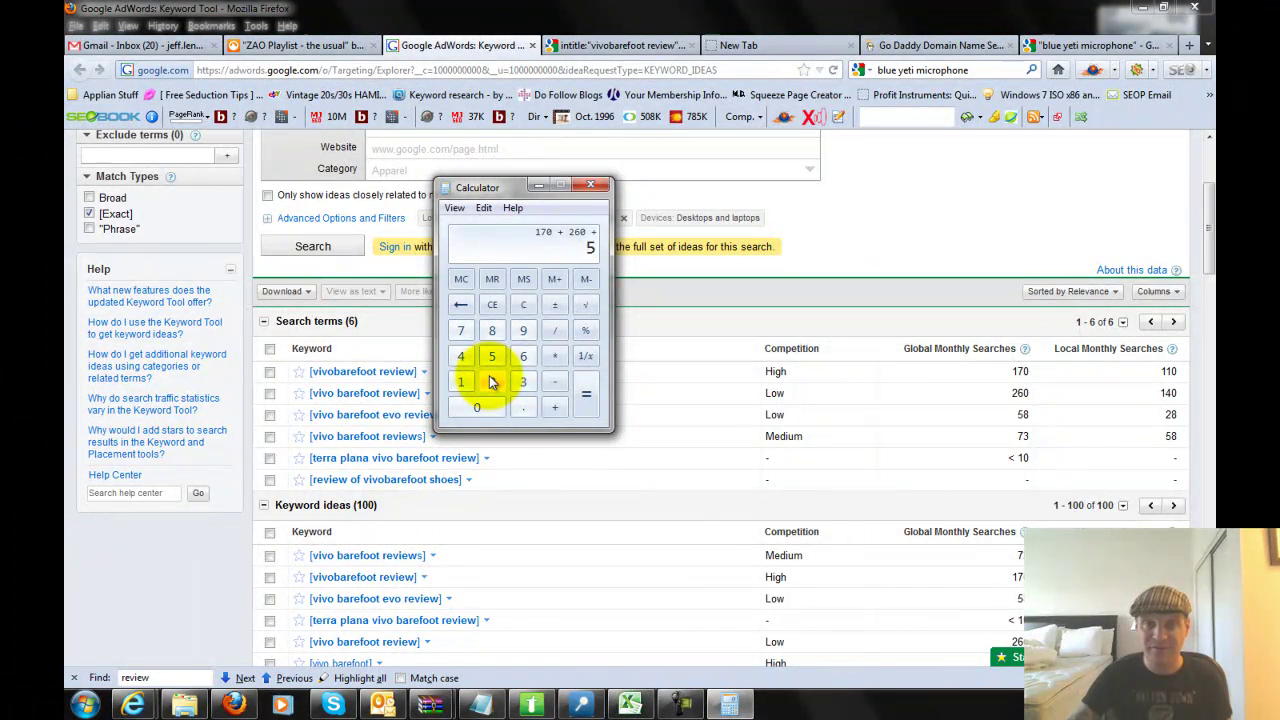
text(8 + 73)
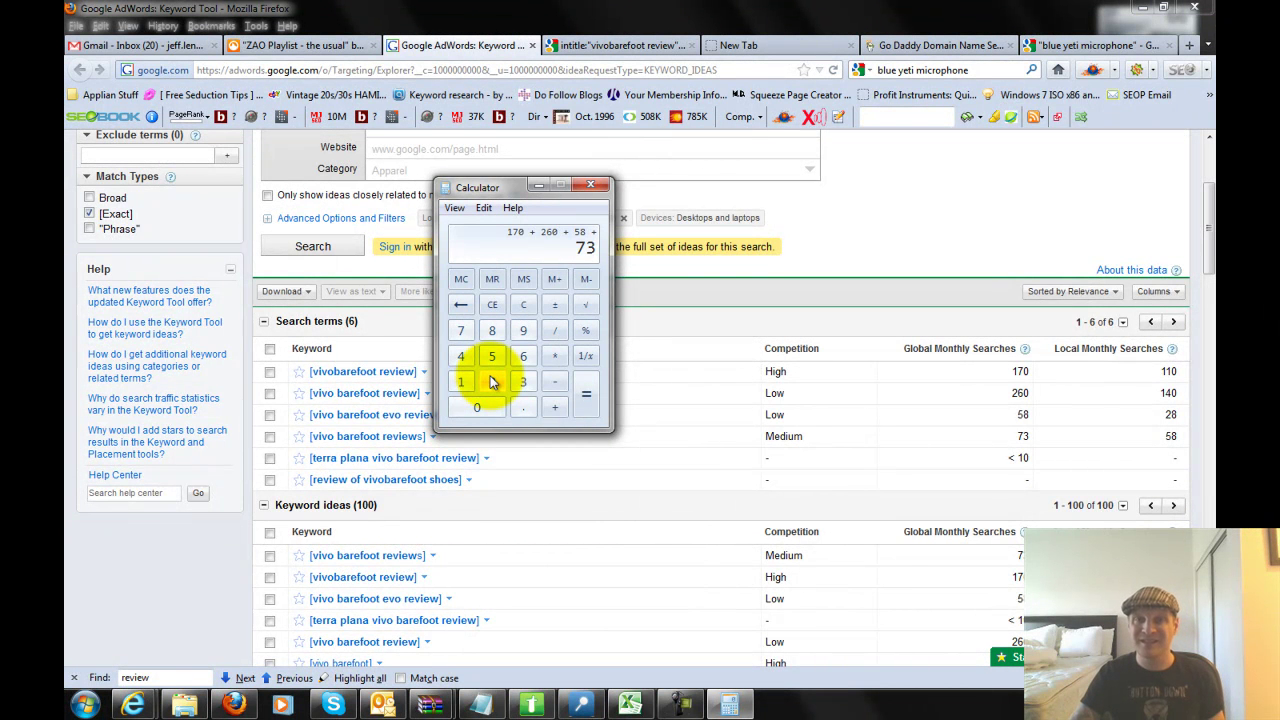
click(552, 410)
text(10)
click(584, 400)
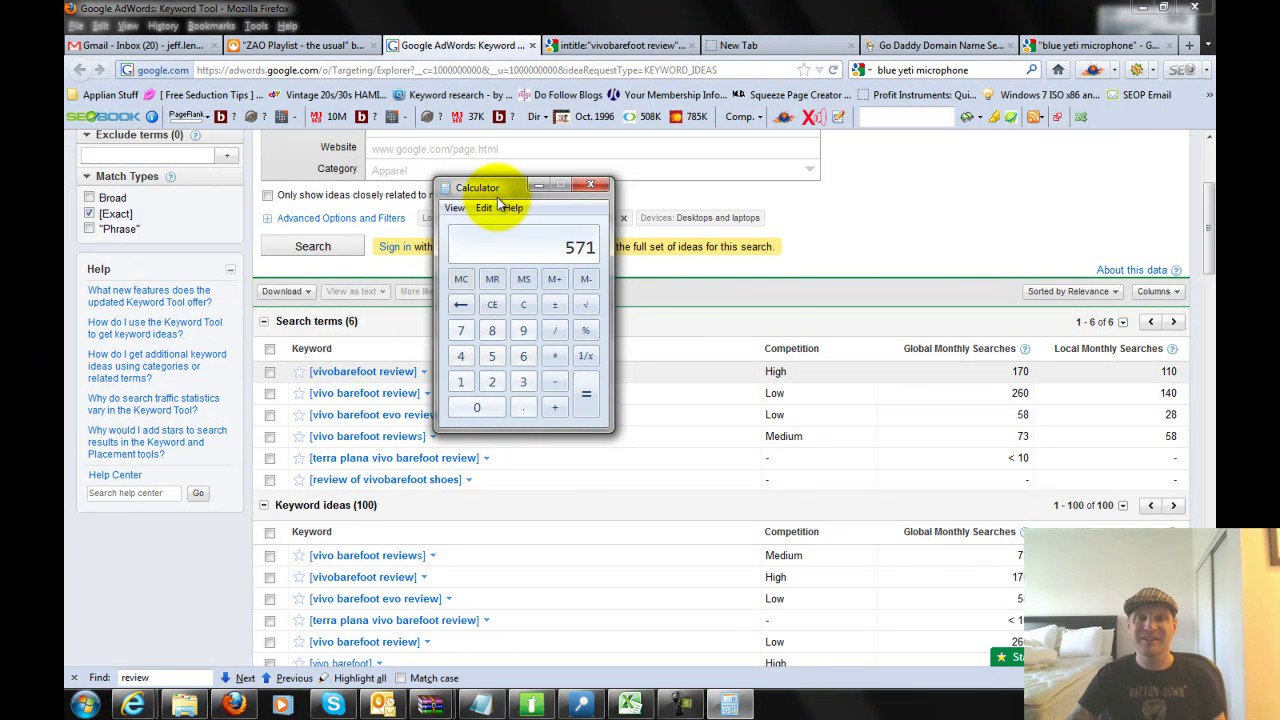
- Move Calculator clear of the keyword table and examine the Competition ratings of the review keywords
drag(514, 186, 598, 82)
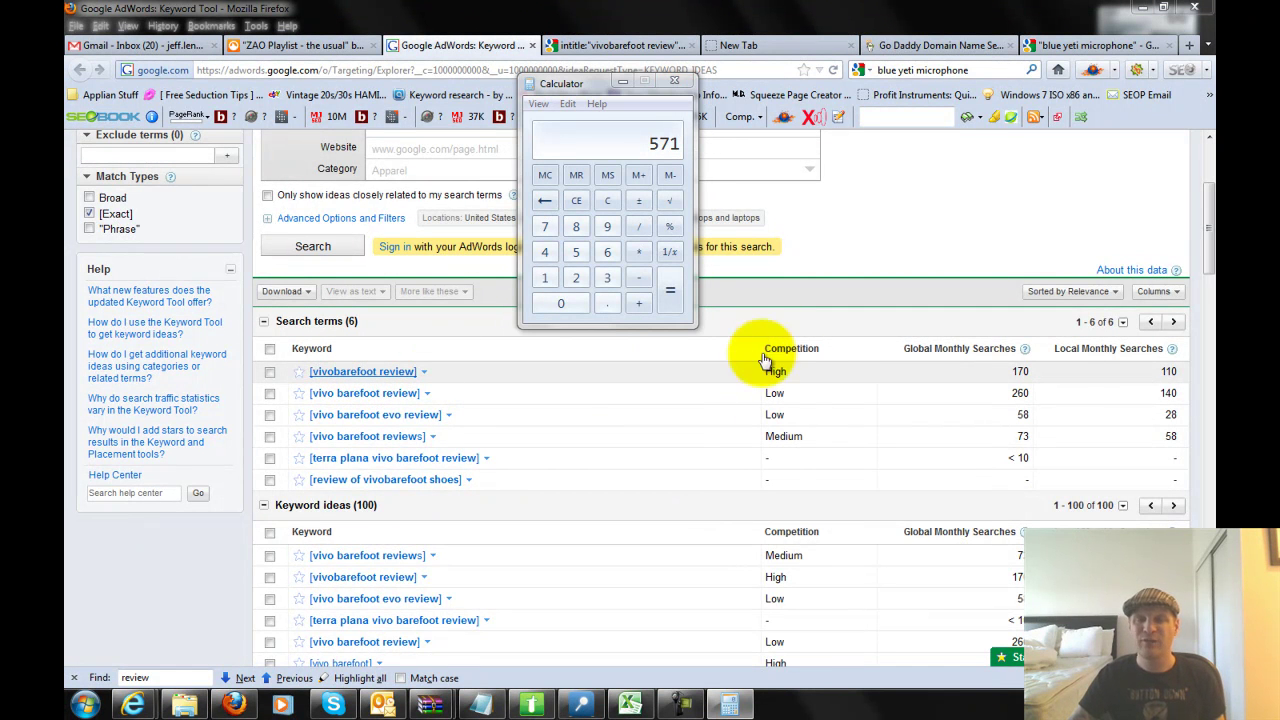
drag(776, 436, 769, 317)
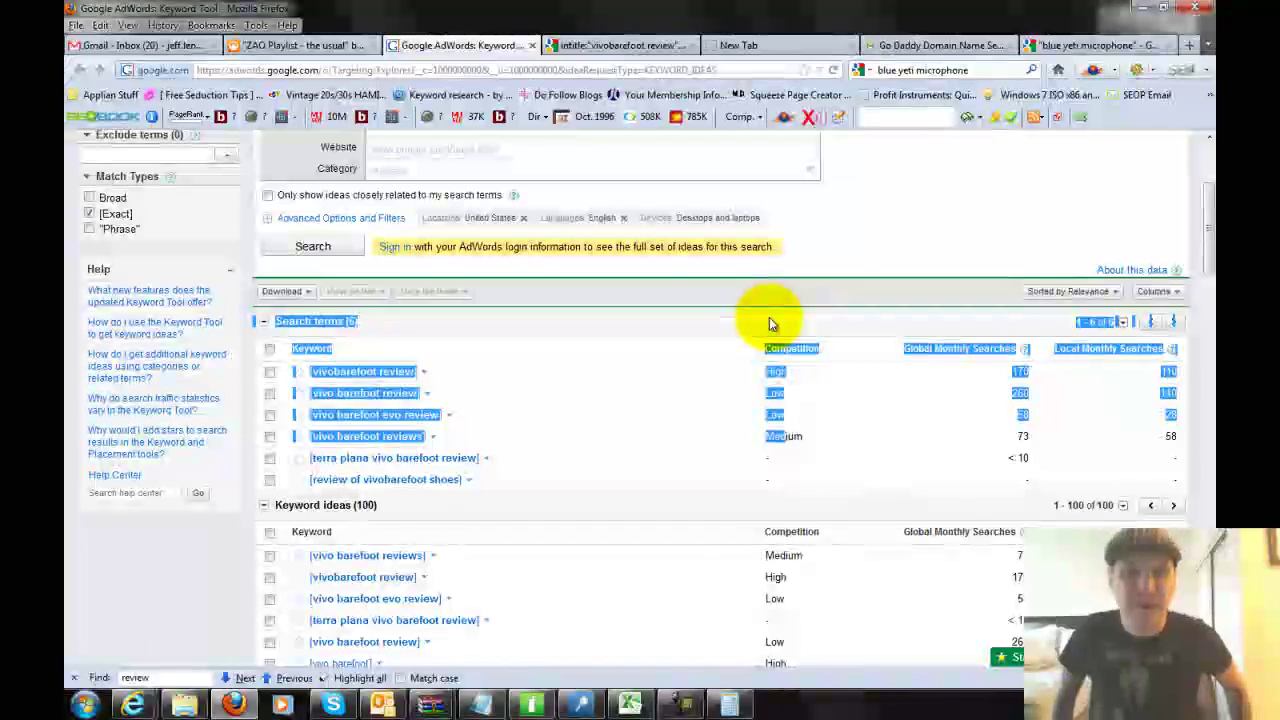
click(769, 317)
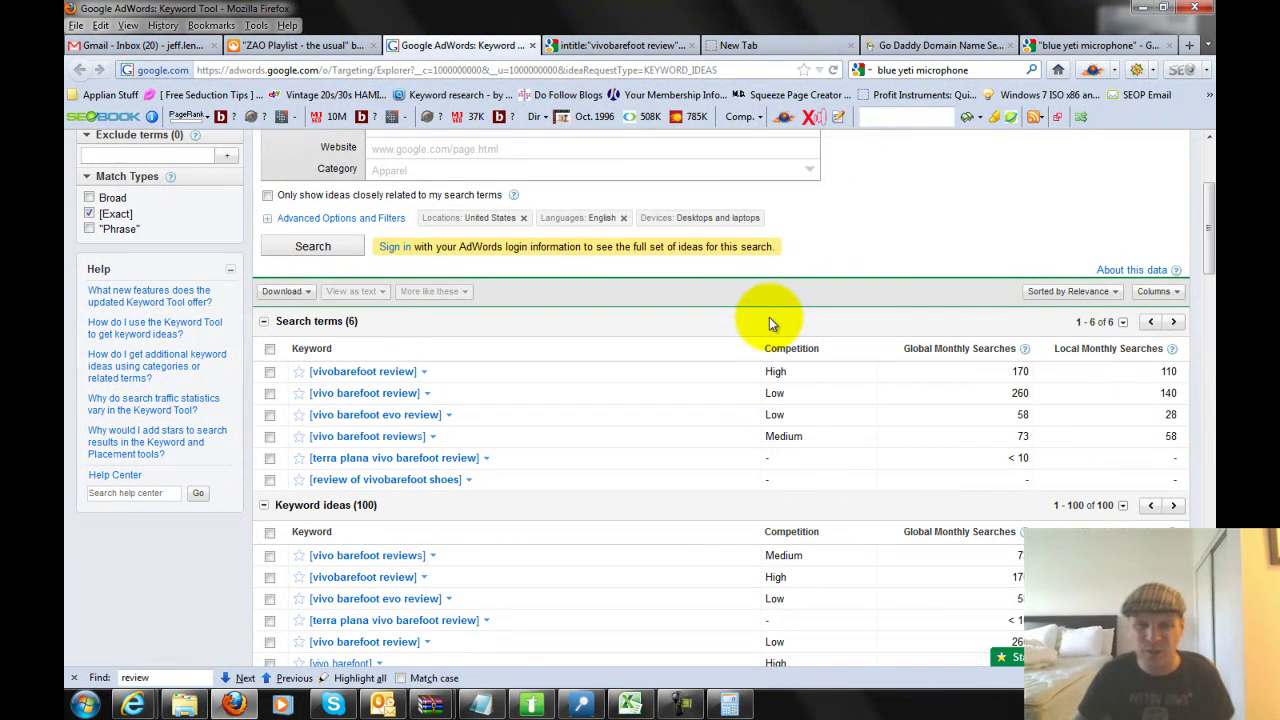
- Bring Calculator back beside the keyword table, add the search total to its memory and calculate 45% of it
click(730, 705)
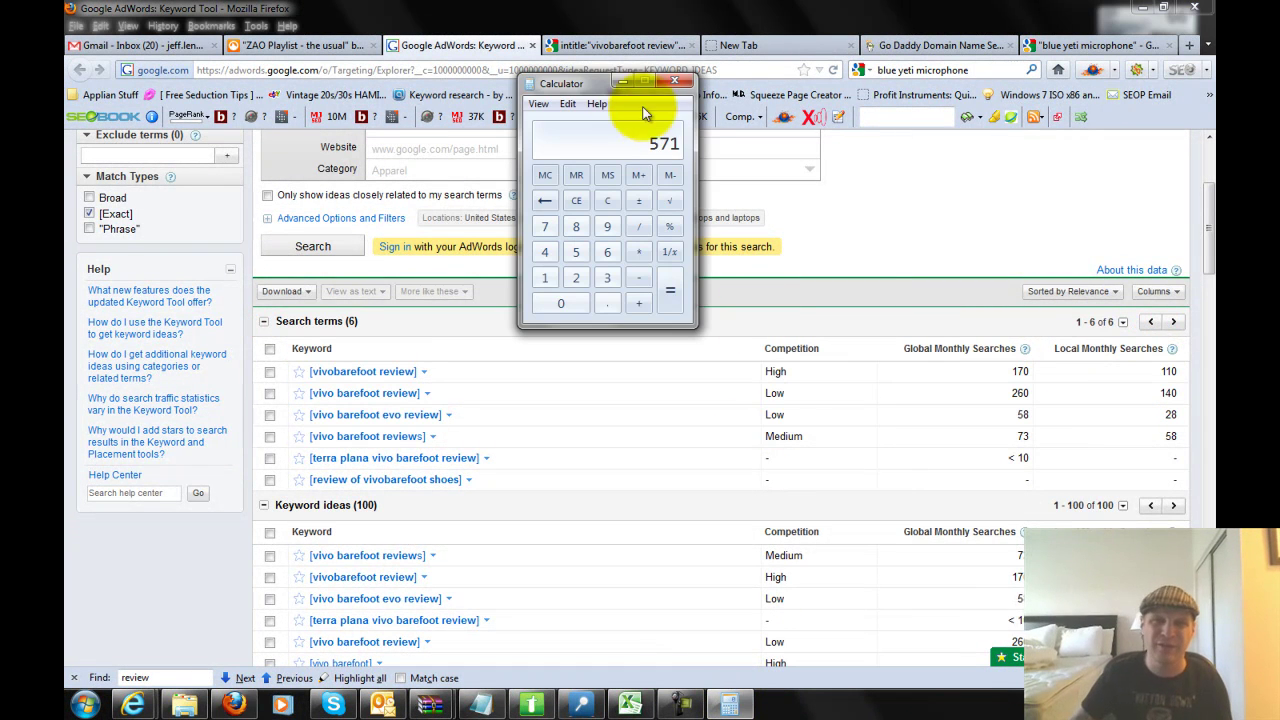
drag(626, 96, 808, 275)
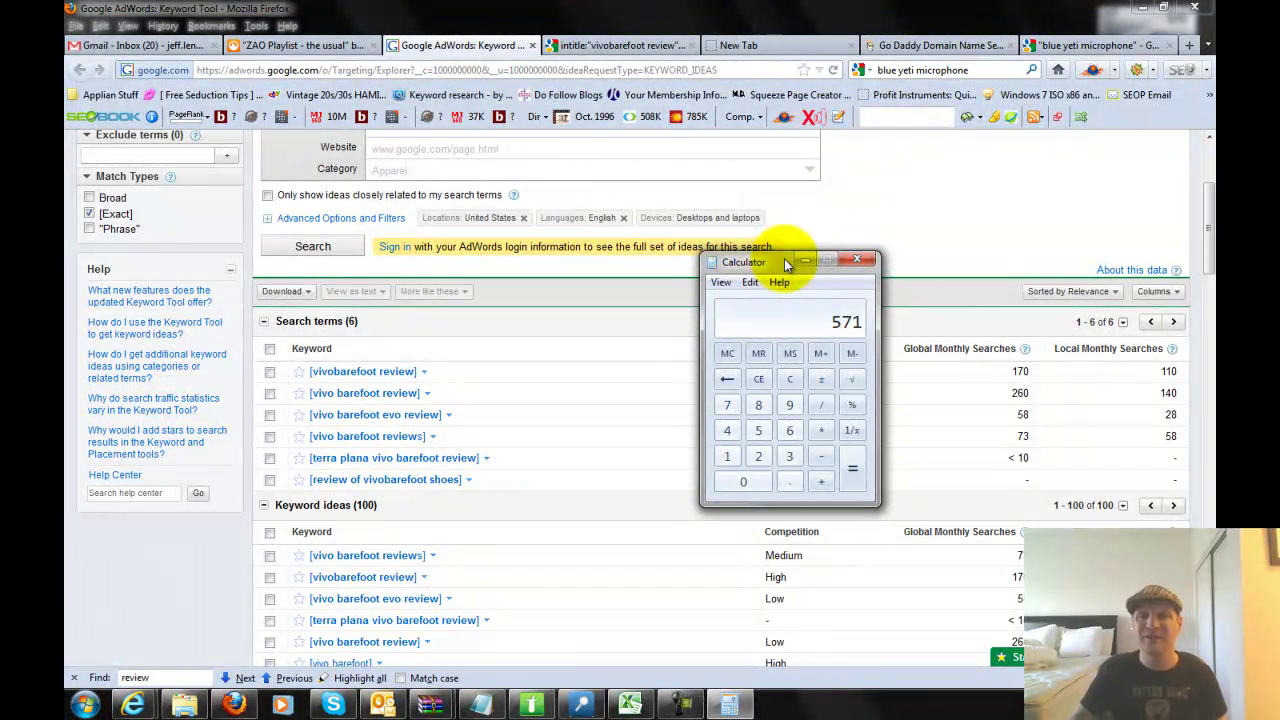
click(820, 356)
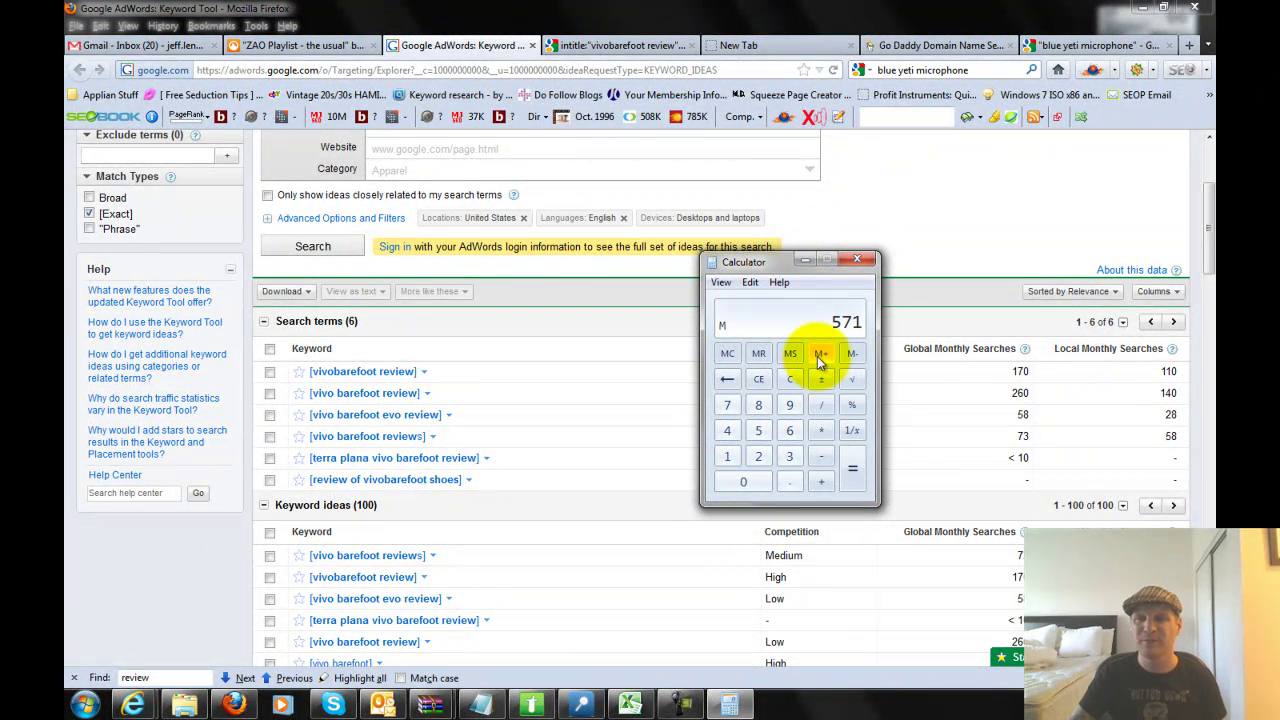
click(823, 430)
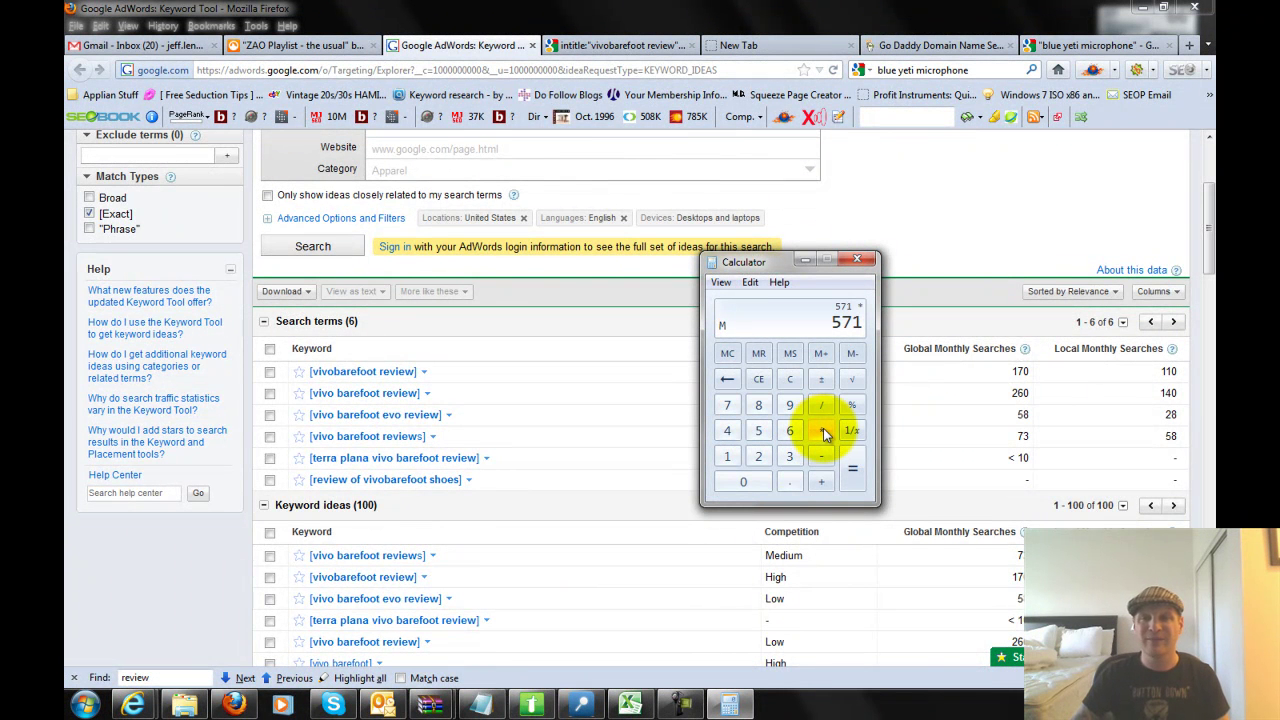
click(727, 430)
click(759, 431)
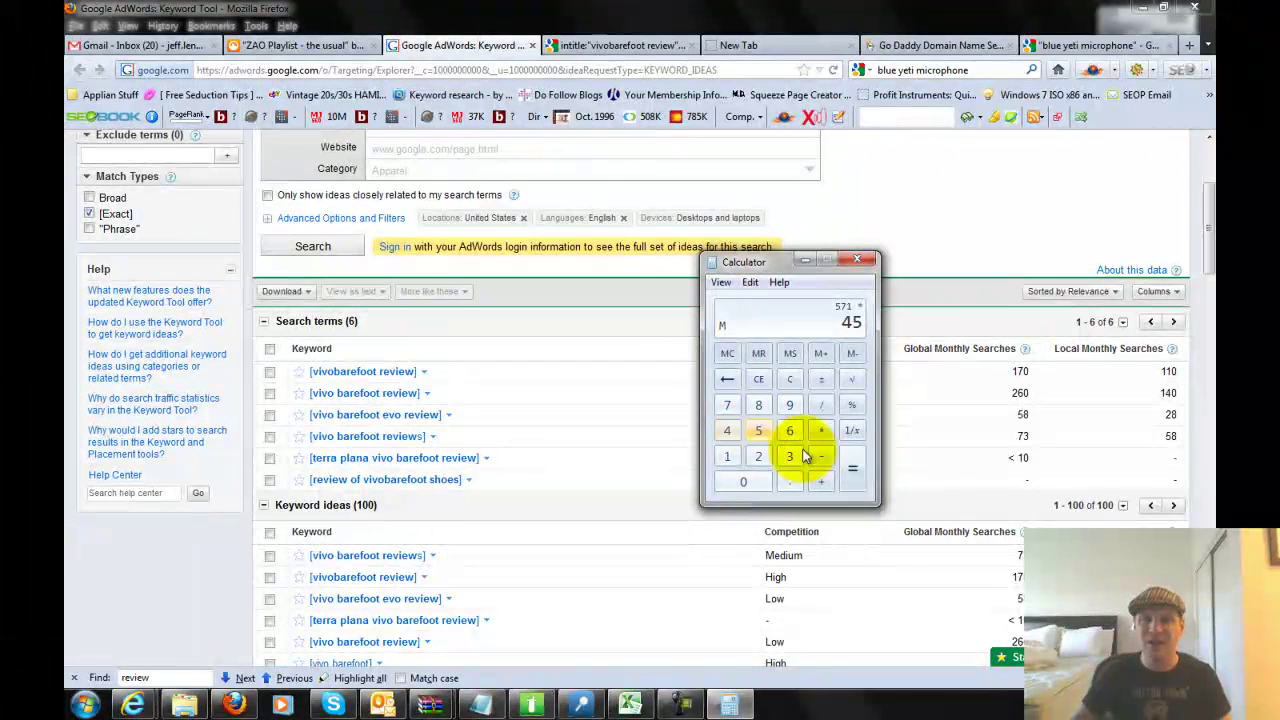
click(853, 405)
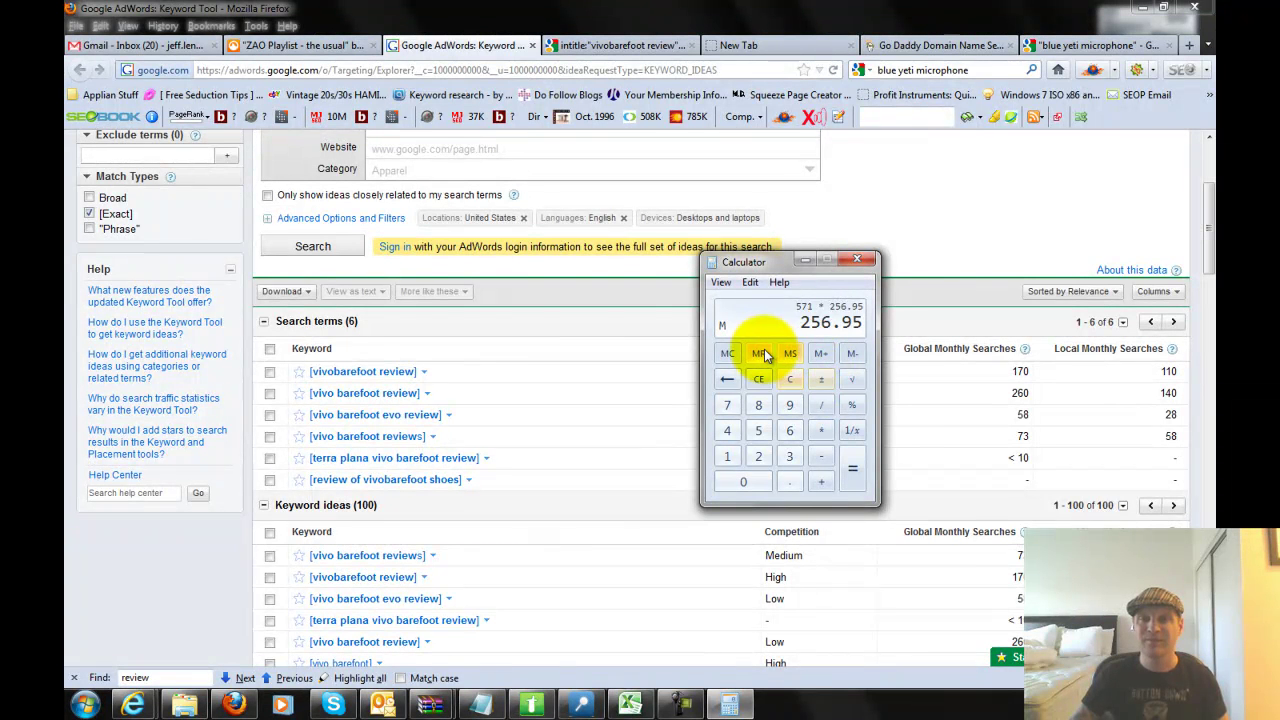
- Clear the calculator and calculate 5% of 256
click(821, 353)
click(789, 385)
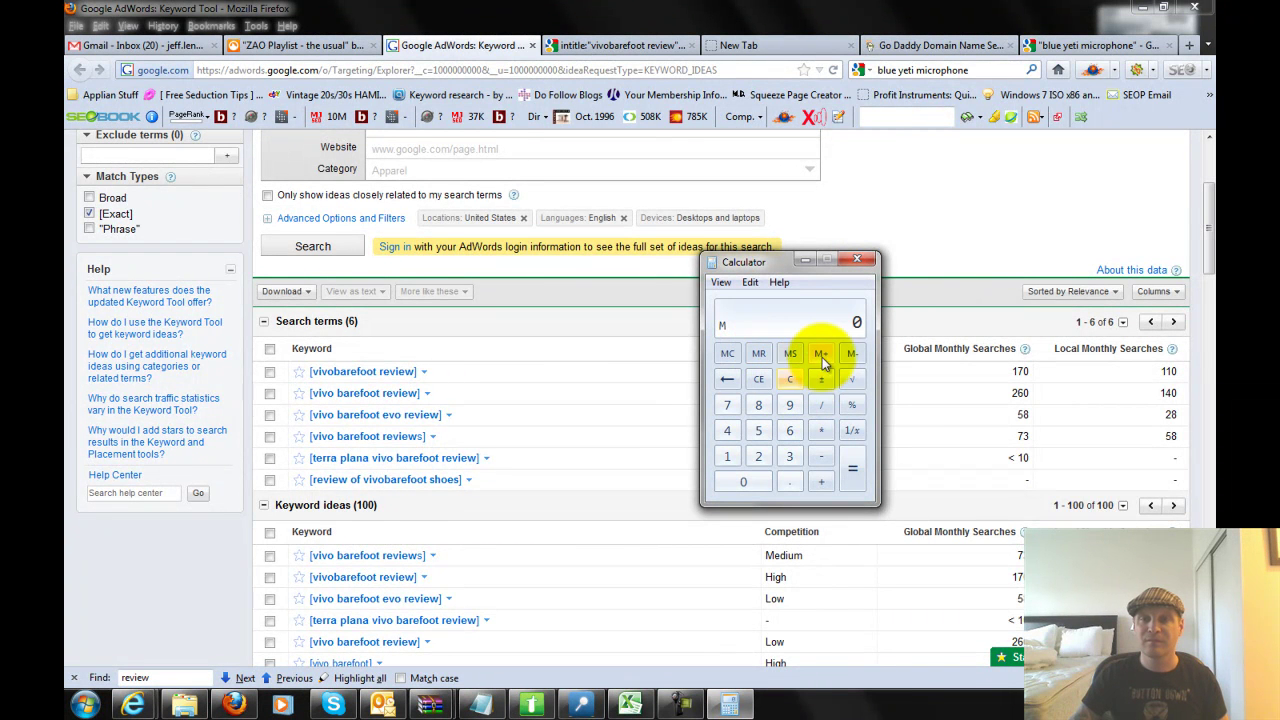
click(758, 353)
click(789, 379)
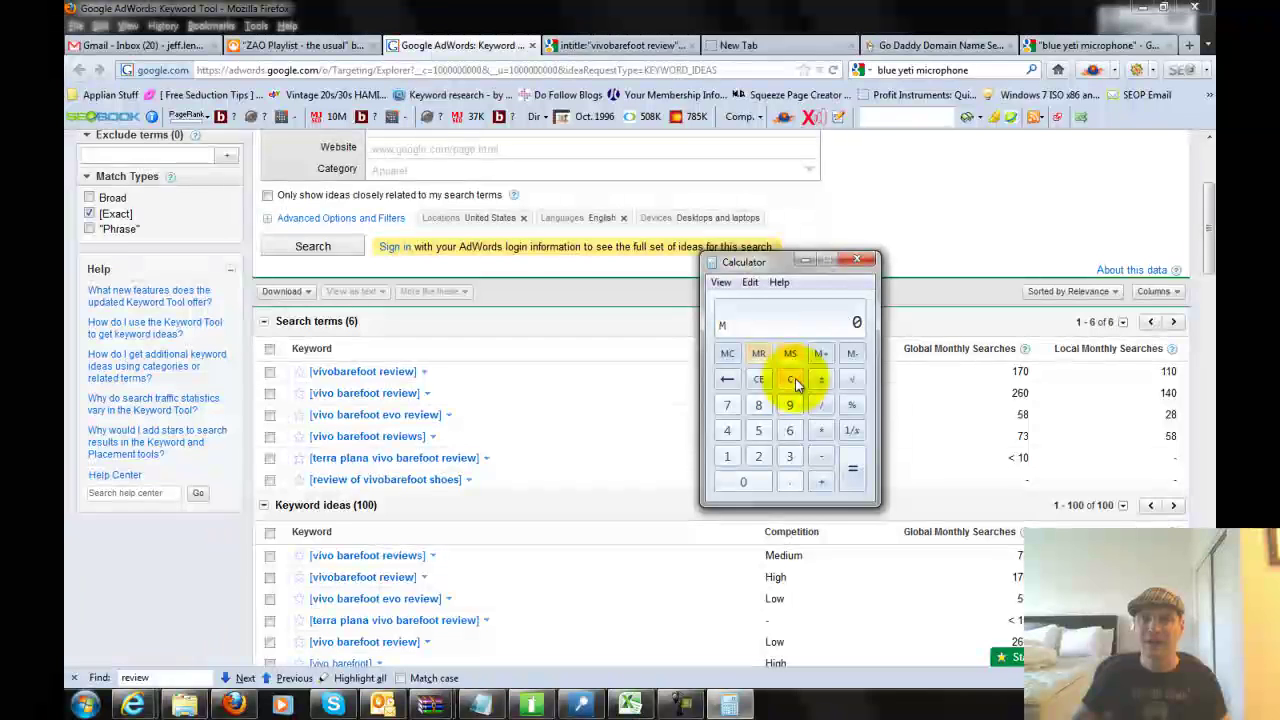
click(758, 456)
click(758, 430)
click(789, 431)
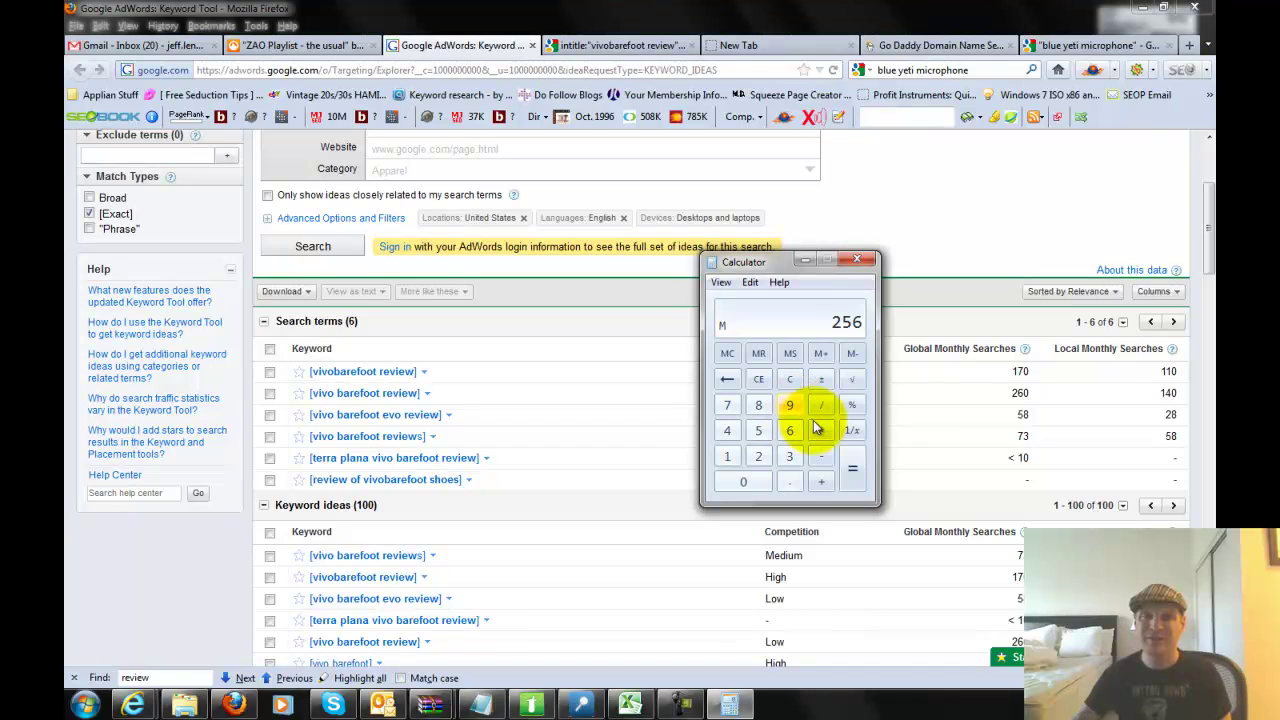
click(821, 430)
click(758, 430)
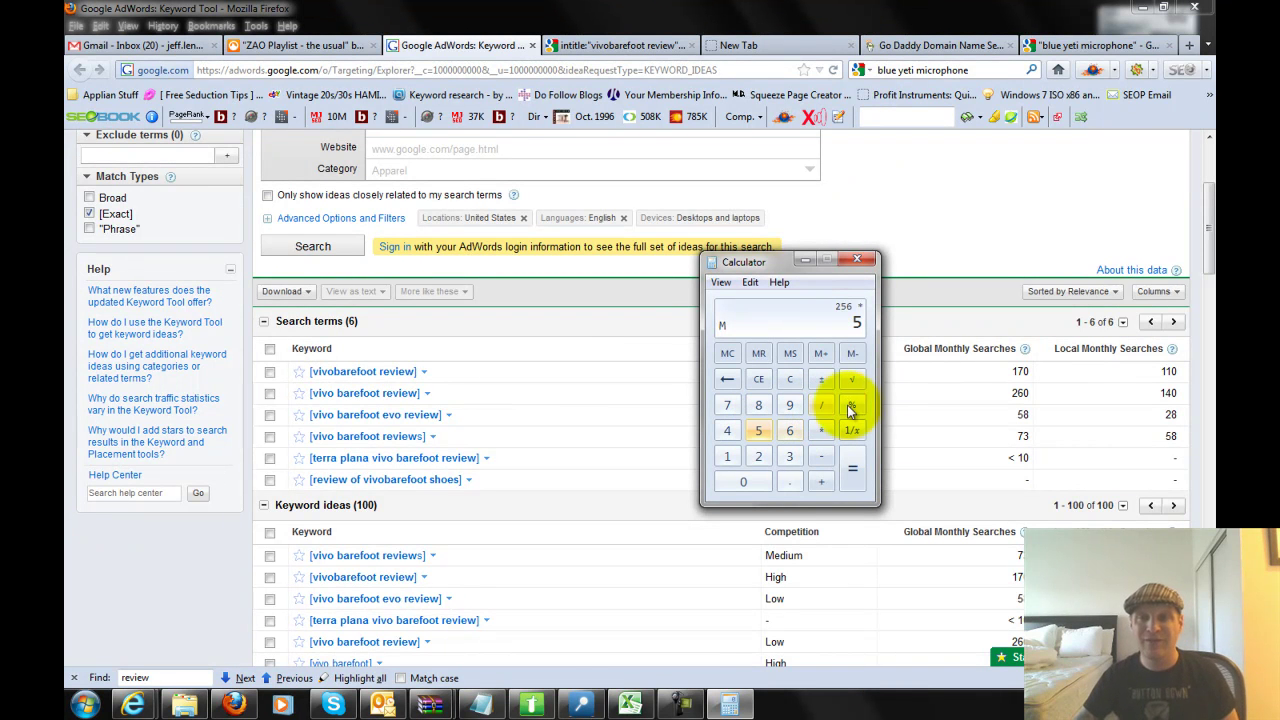
click(851, 405)
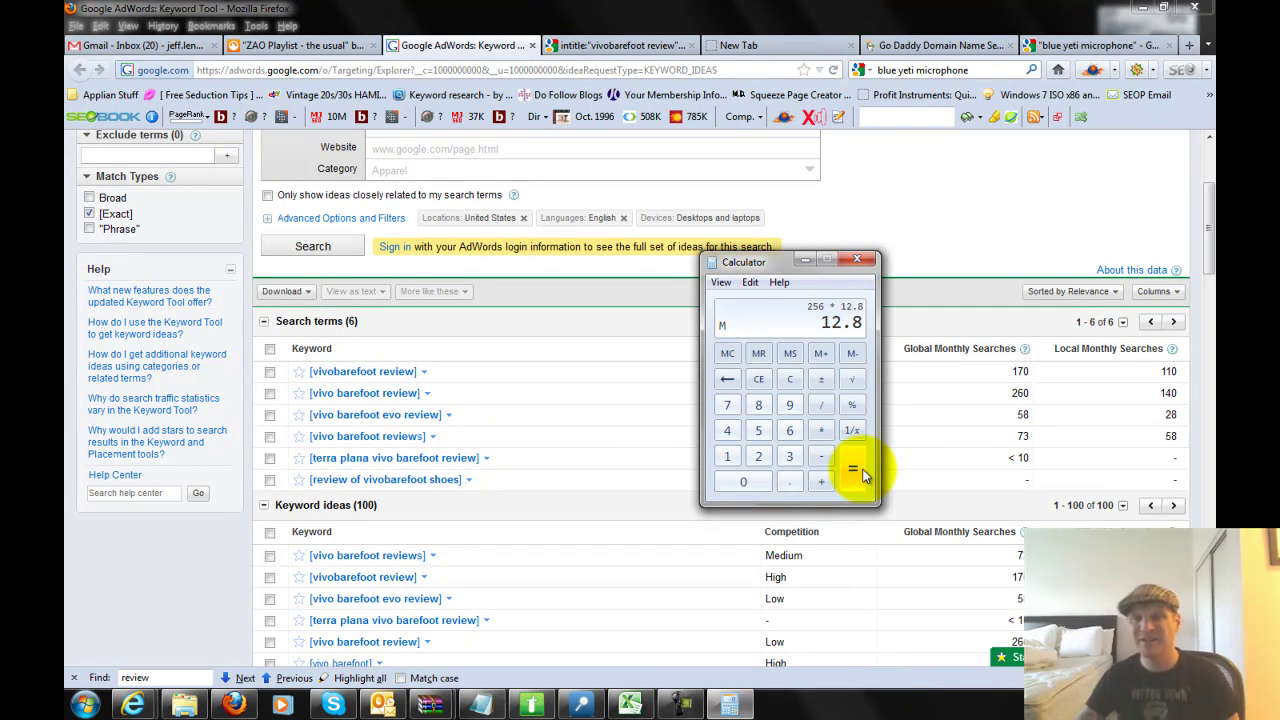
- Clear the previous result and multiply 12.8 by 15 in the calculator
click(821, 436)
click(790, 379)
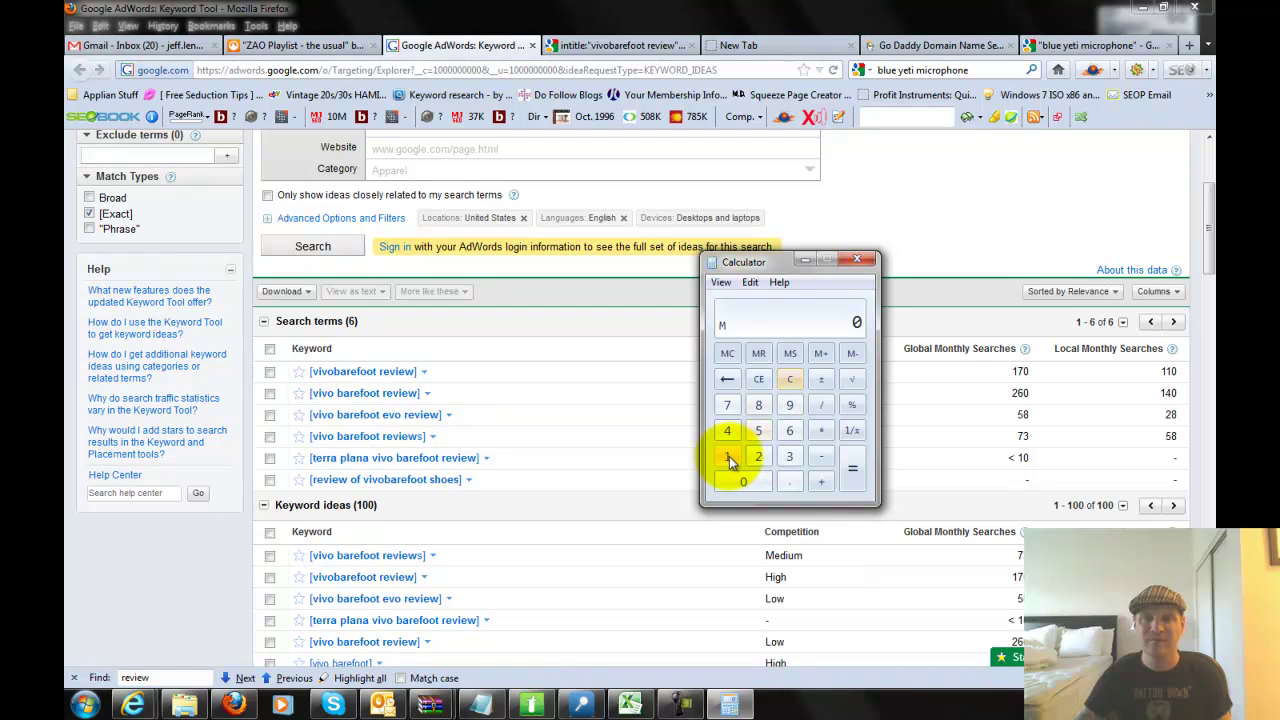
click(727, 456)
click(758, 456)
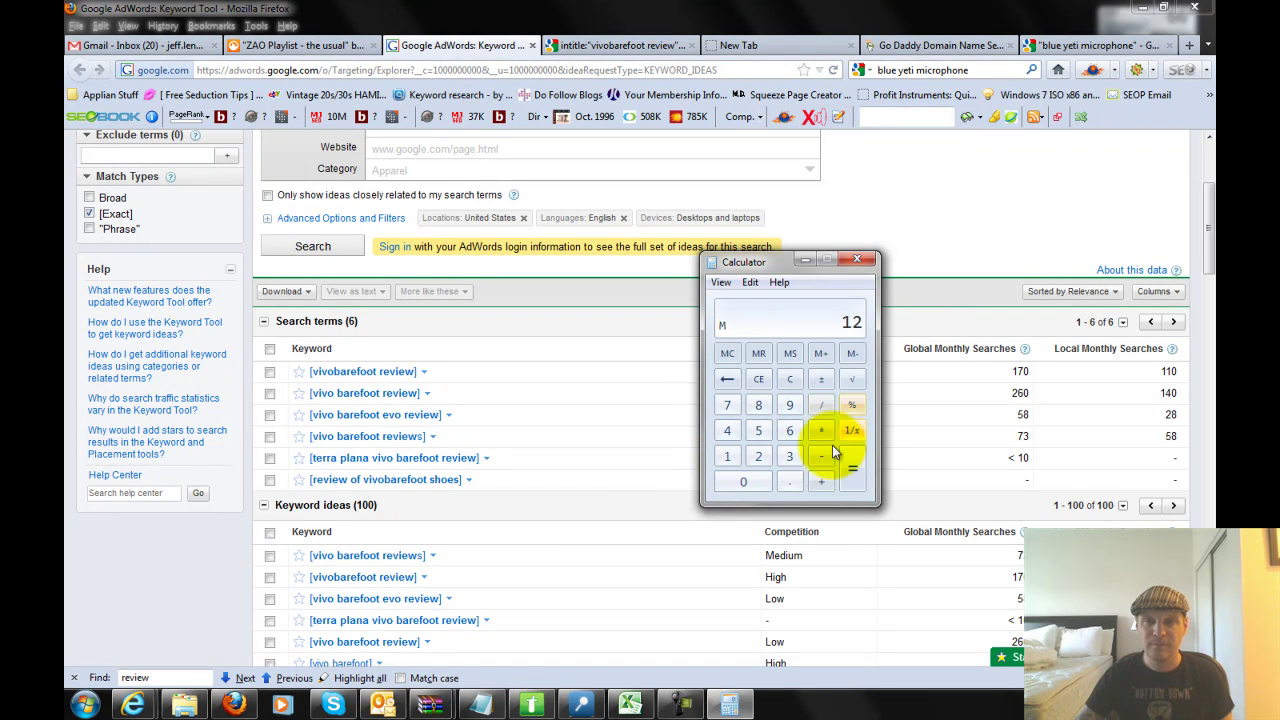
click(797, 485)
click(758, 404)
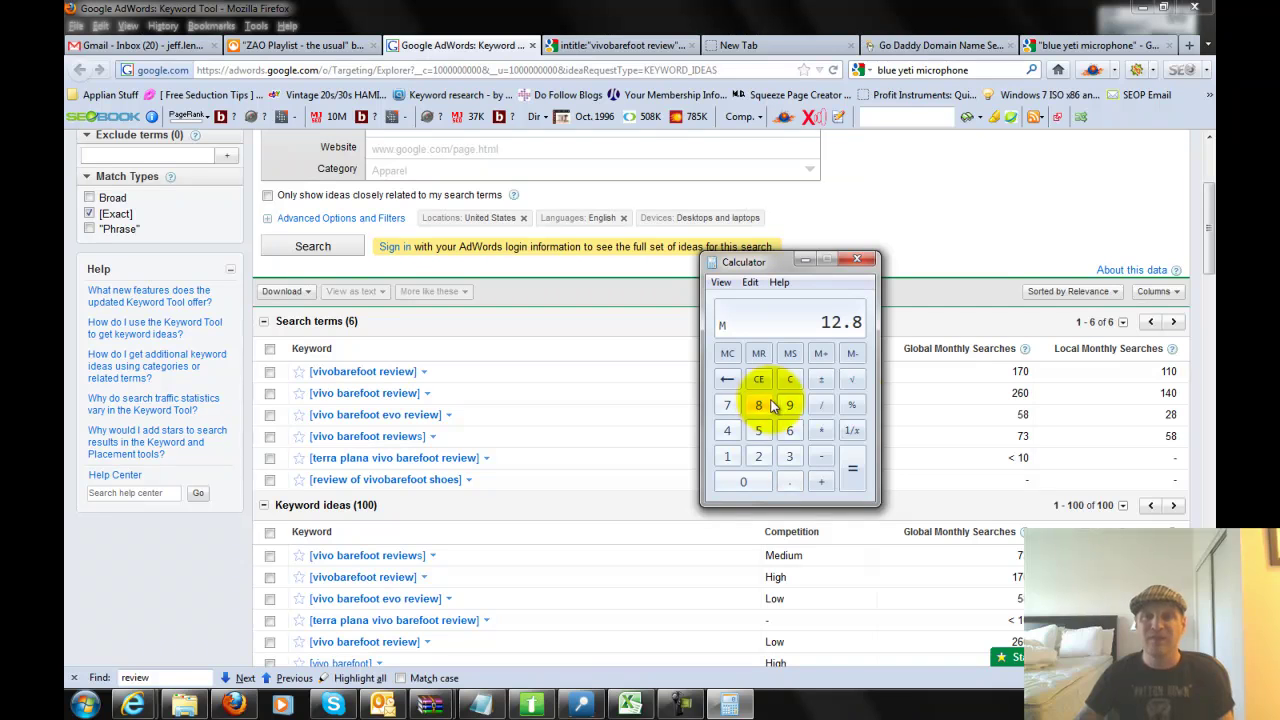
click(821, 430)
click(727, 462)
click(758, 431)
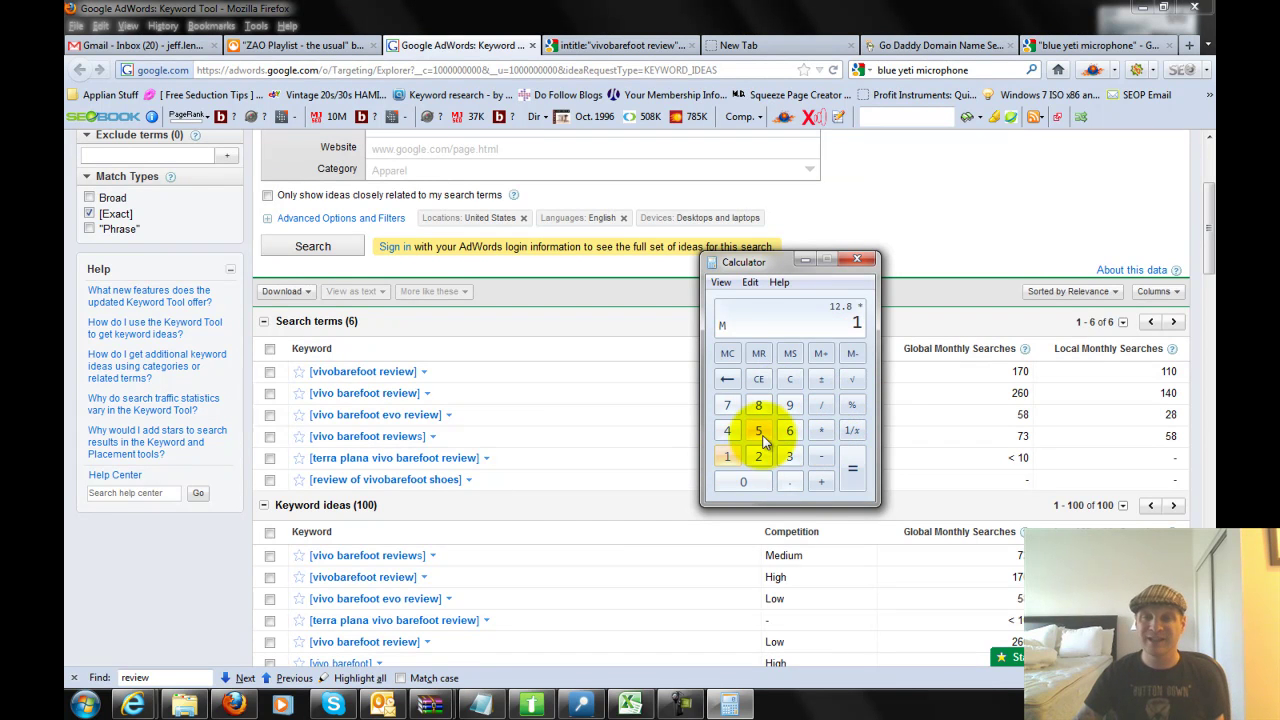
click(852, 470)
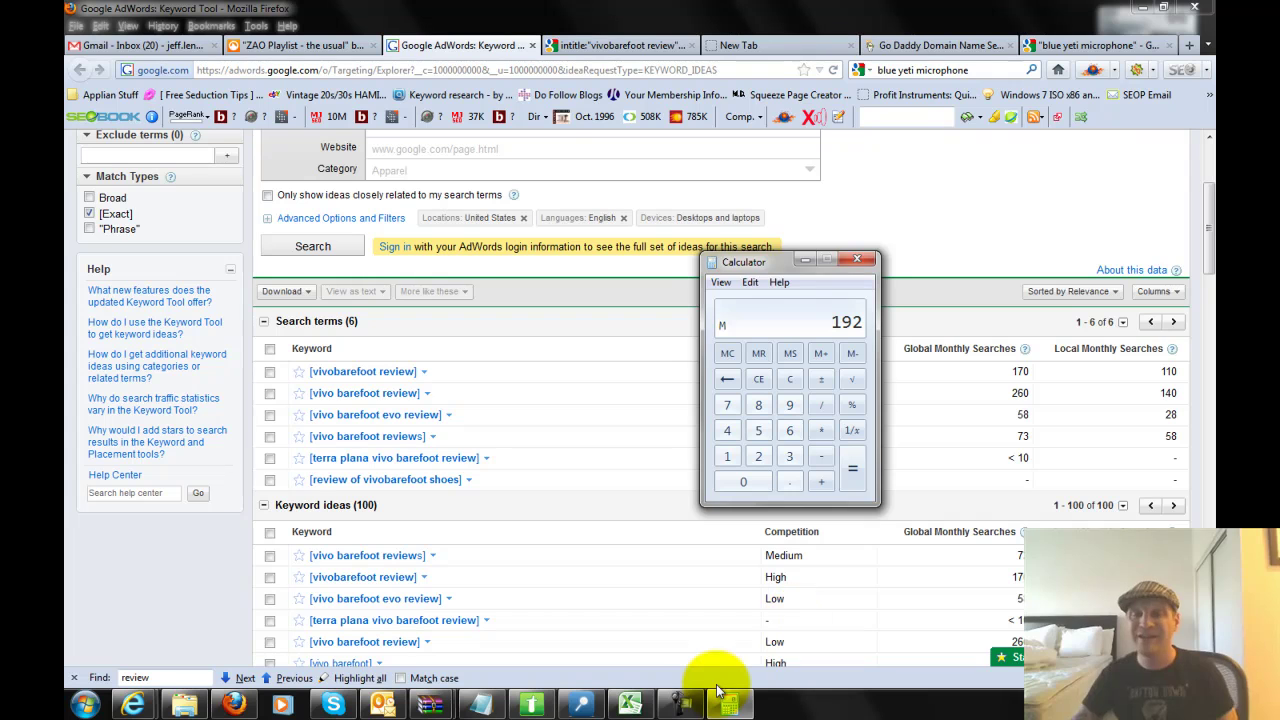
click(680, 705)
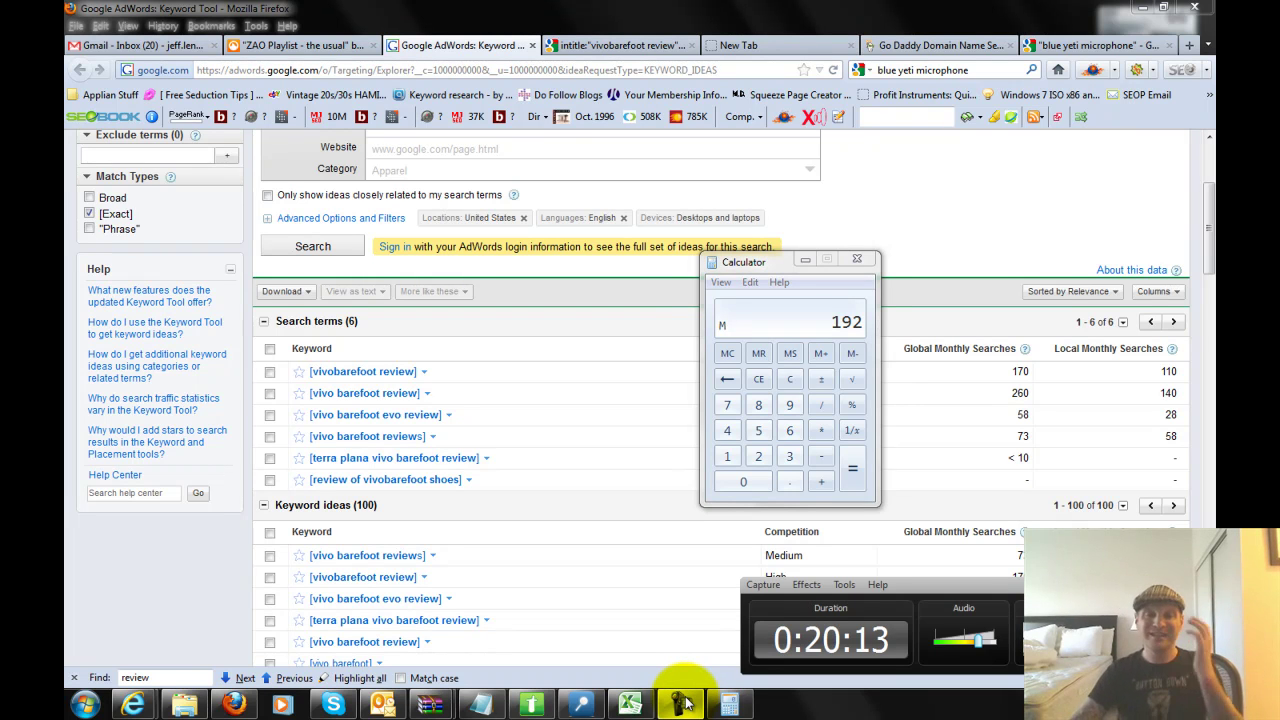
click(683, 705)
click(683, 705)
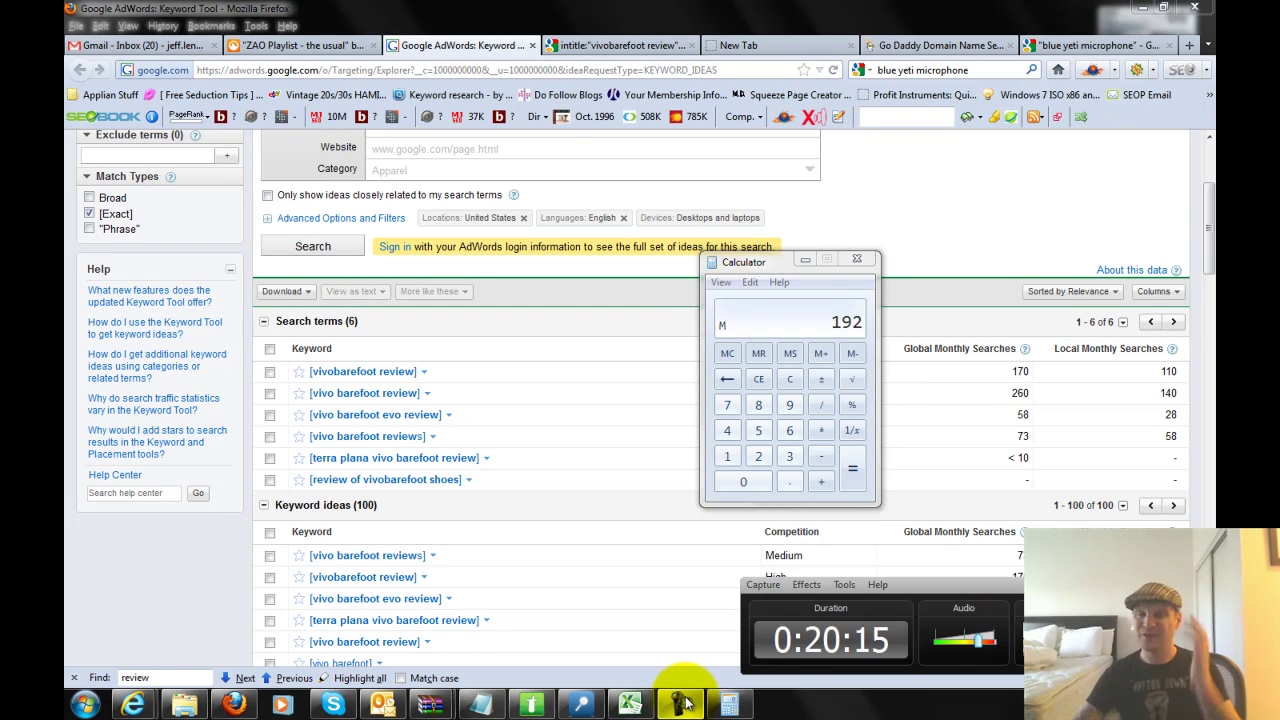
click(683, 705)
click(683, 705)
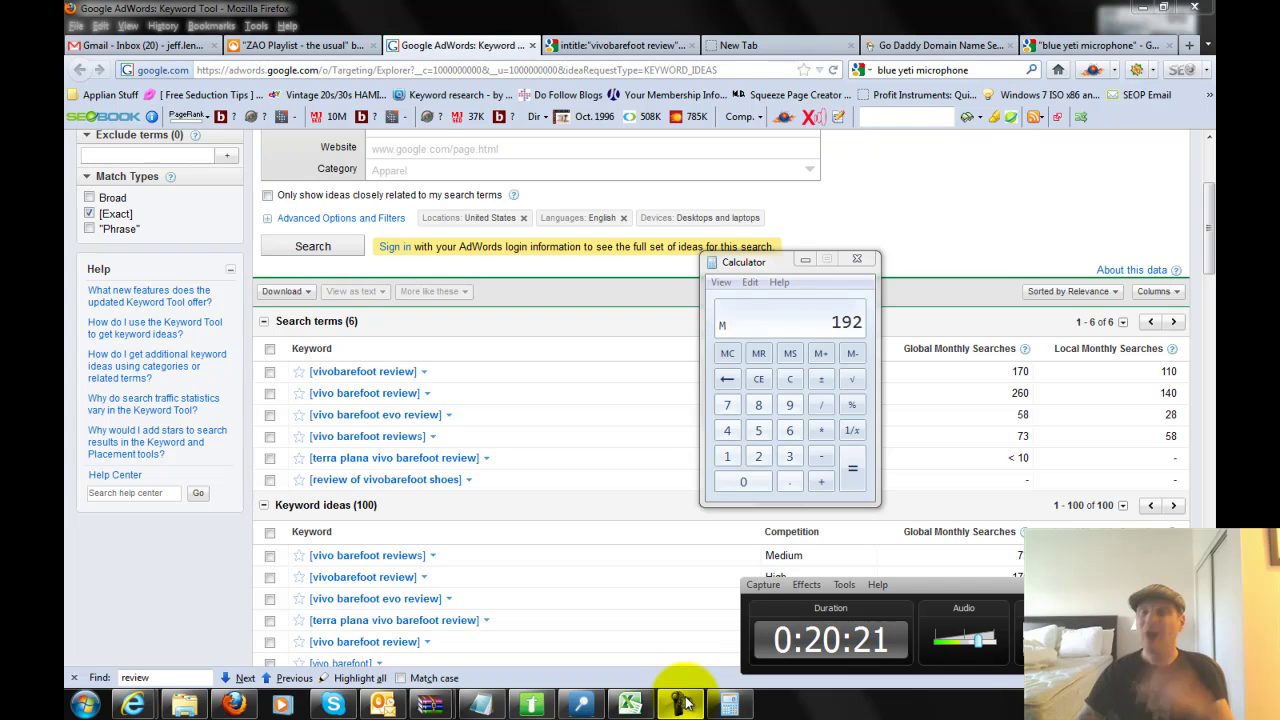
click(684, 703)
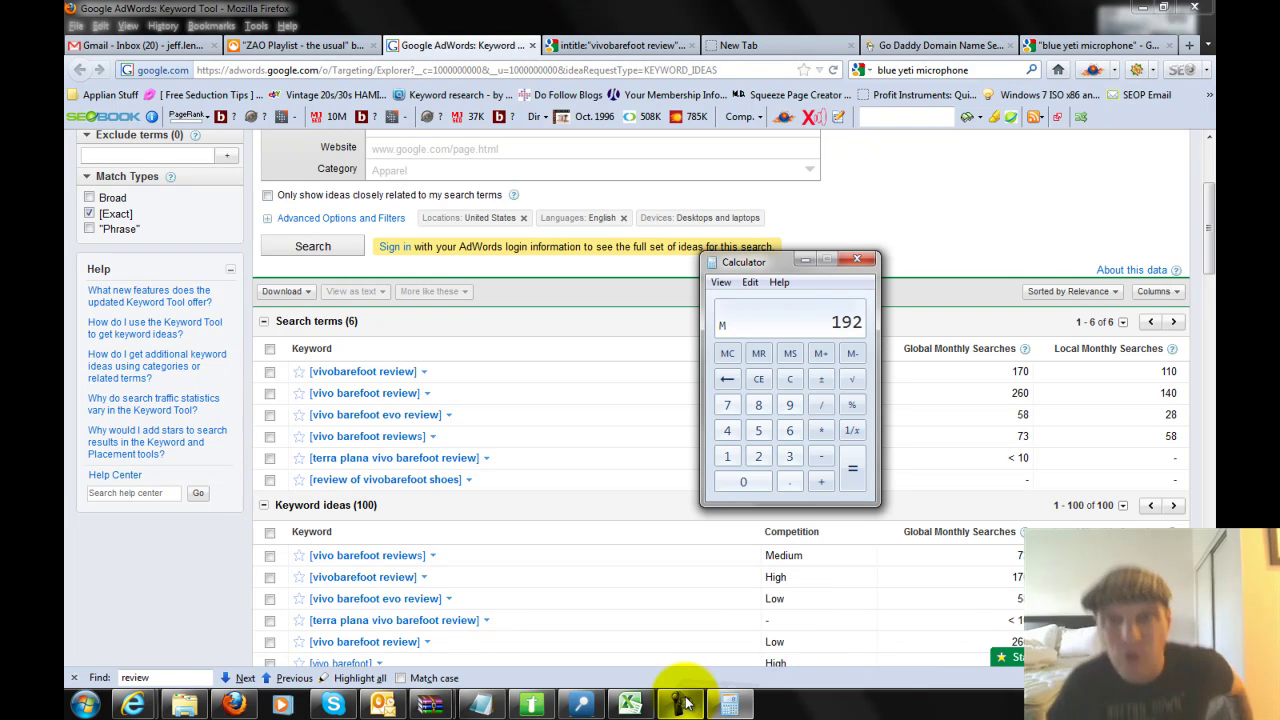
mouse_move(530, 708)
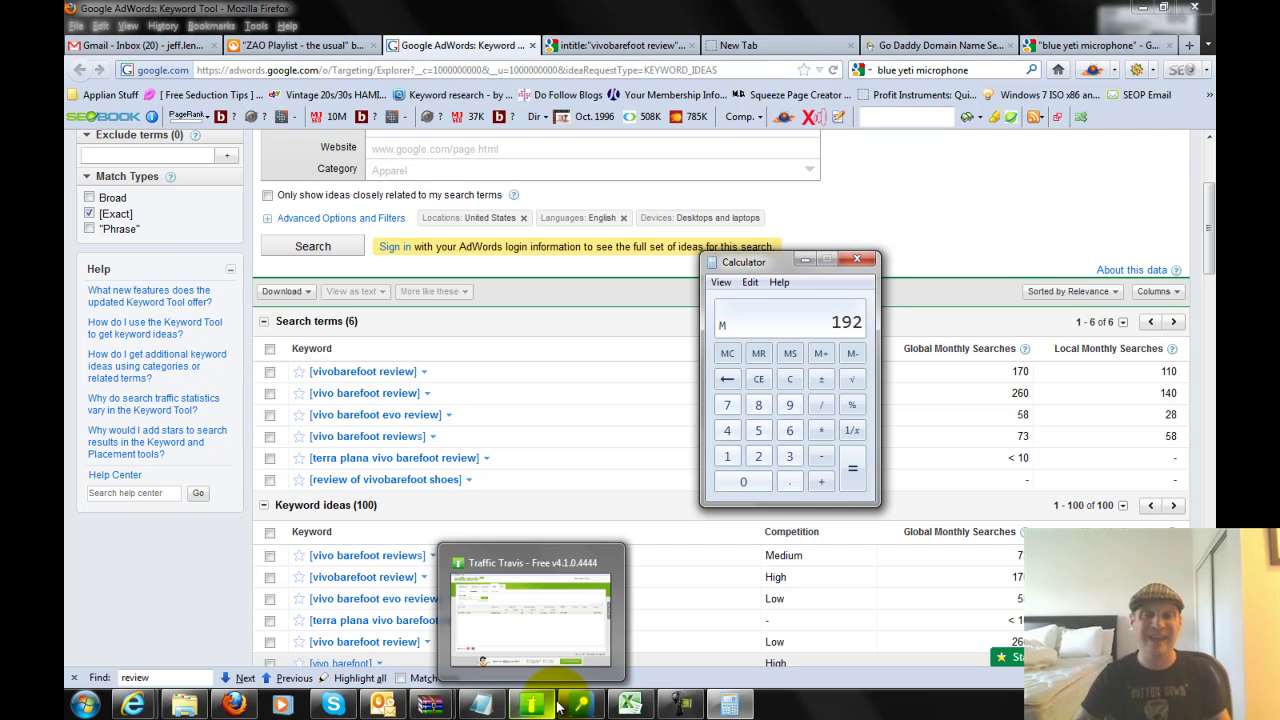
click(745, 708)
click(748, 708)
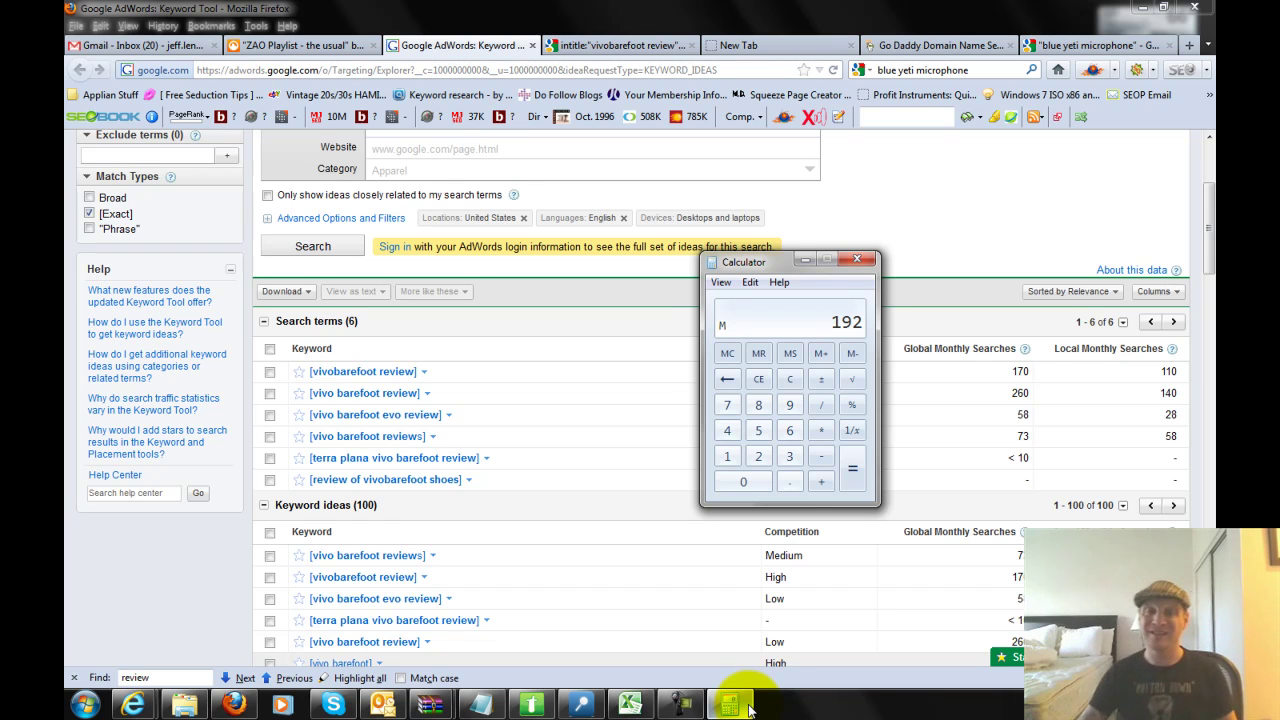
mouse_move(692, 697)
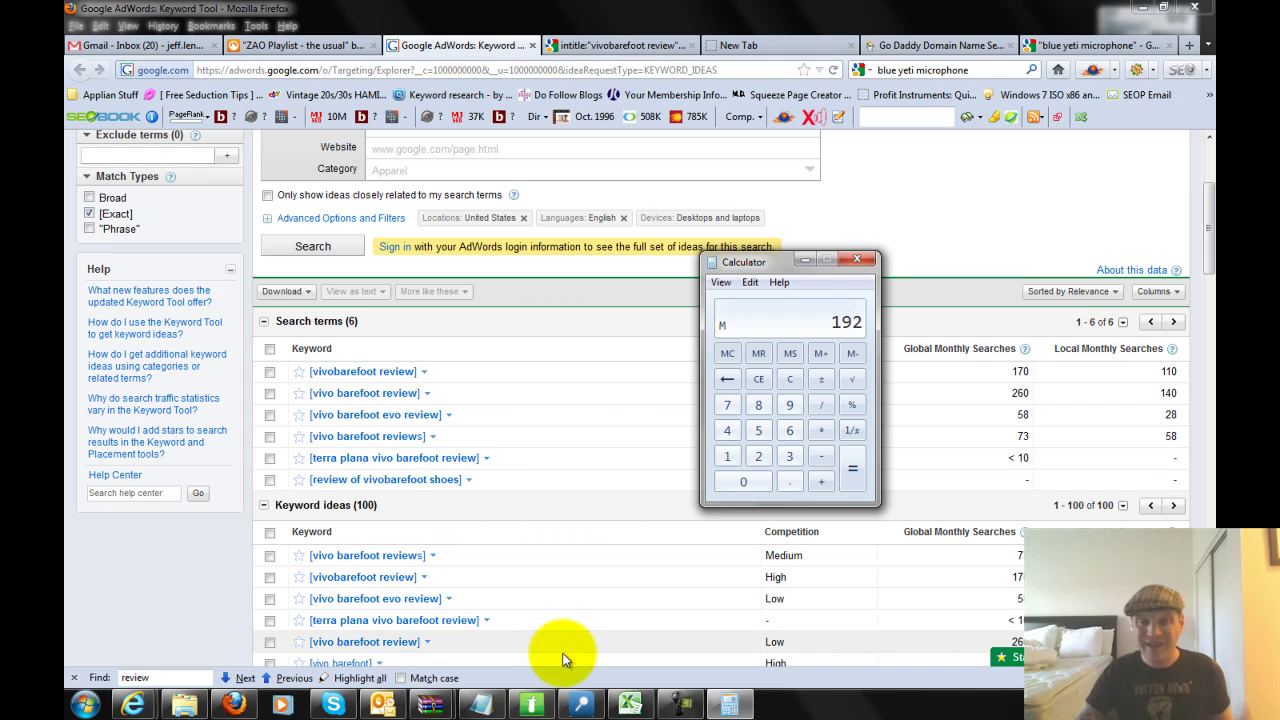
- Switch to Amazon Niche Finder and look through the trail shoe brand list, checking the Aetrex, ECCO, Garmont, GoLite and Hi-Tec review keywords
click(536, 707)
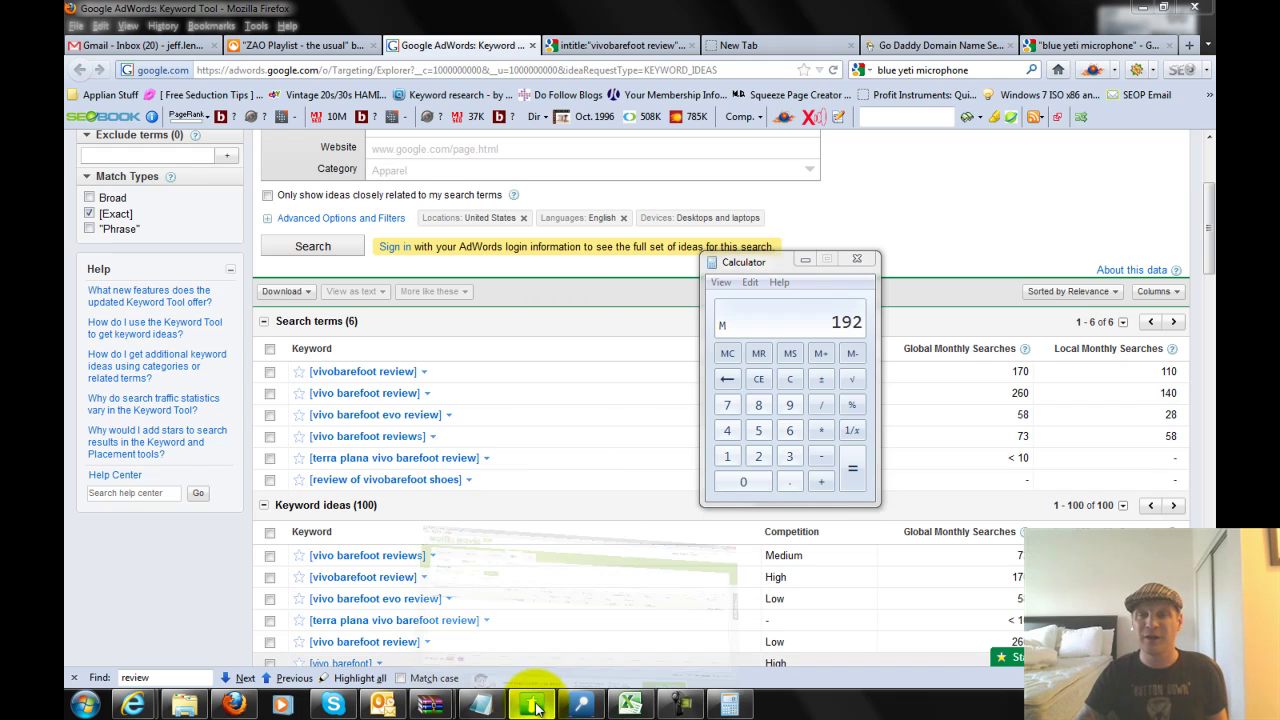
click(536, 707)
click(580, 705)
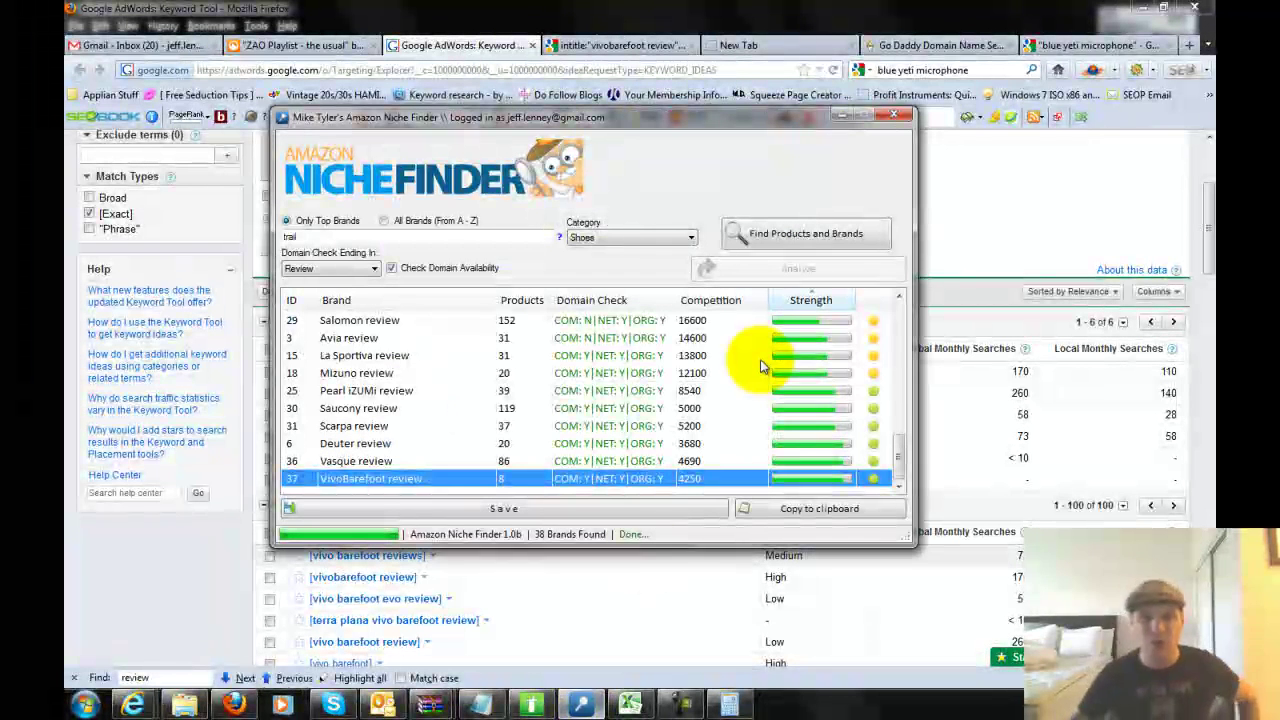
drag(903, 446, 923, 281)
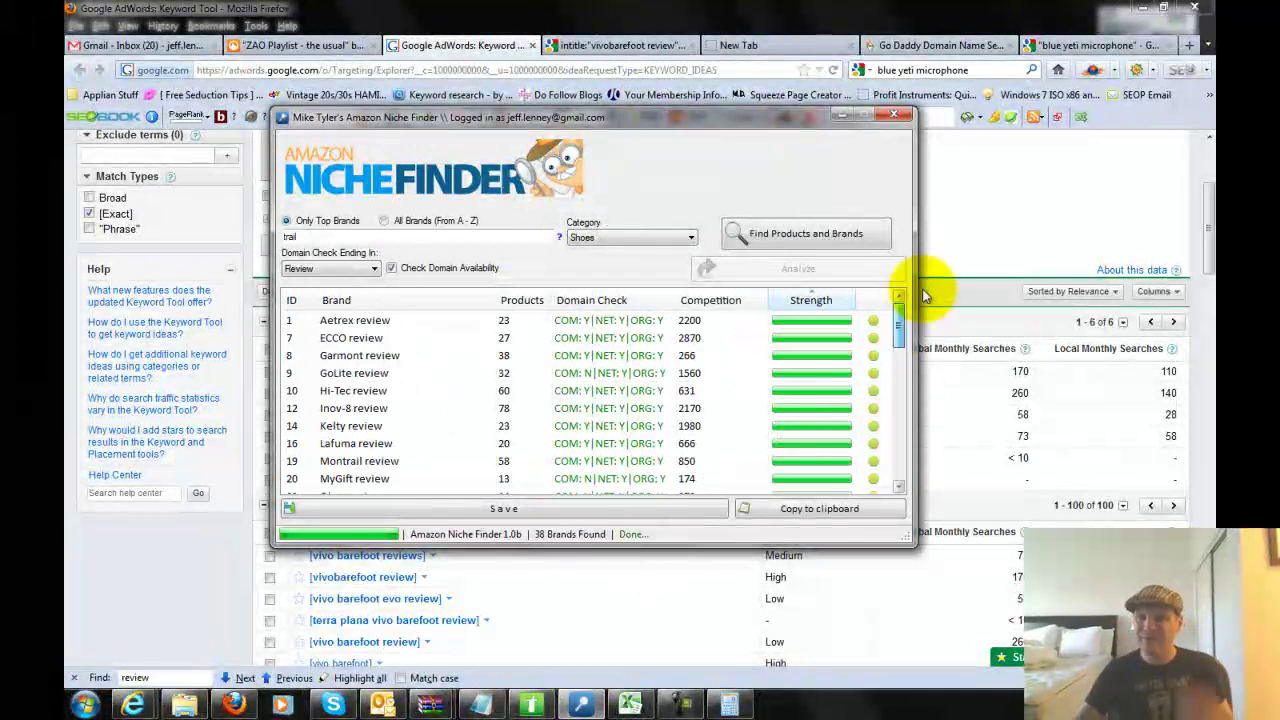
click(386, 322)
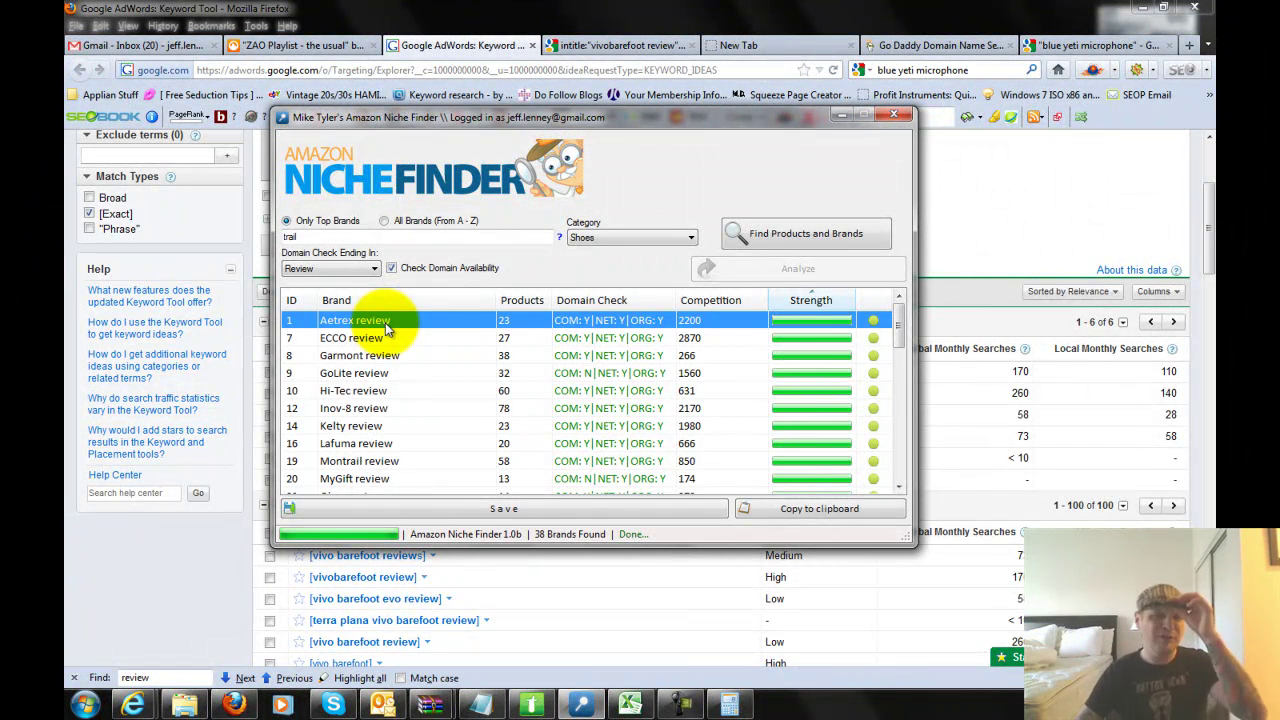
click(380, 338)
click(377, 356)
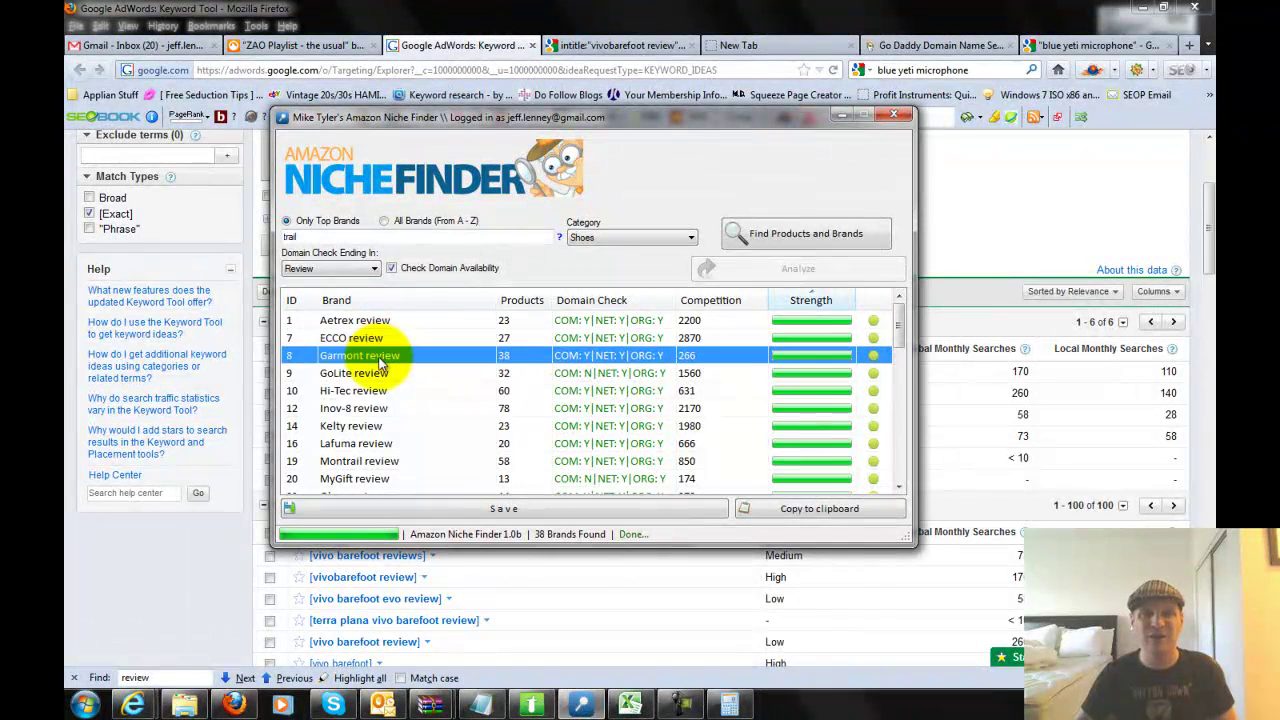
click(377, 375)
click(400, 391)
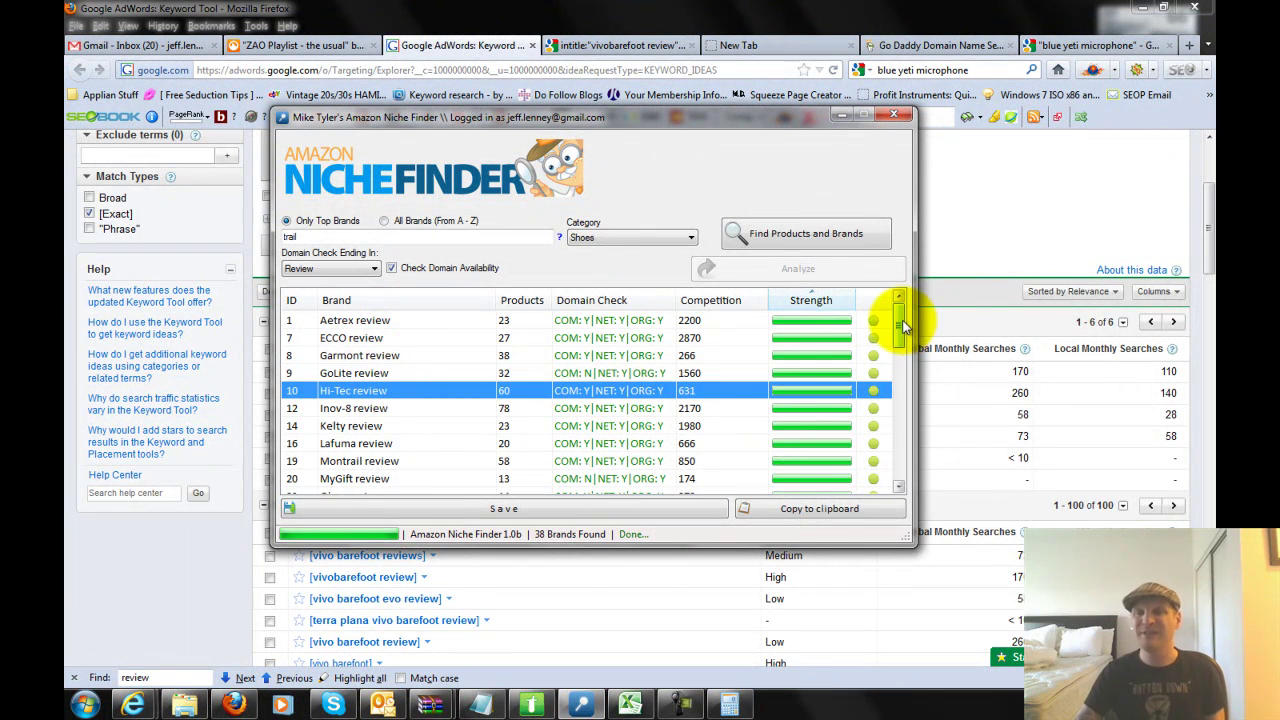
drag(900, 322, 897, 470)
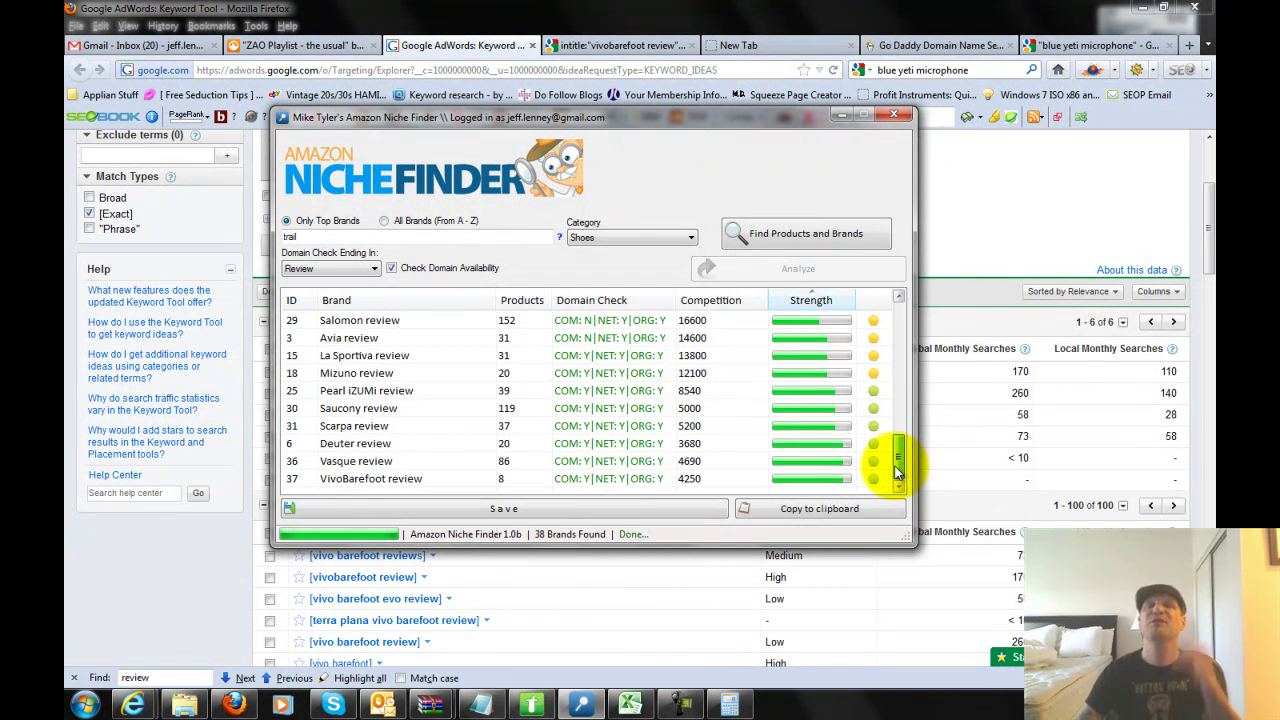
drag(897, 470, 900, 310)
- Bring Amazon Niche Finder back in front of the browser and open its Category choices
click(1022, 240)
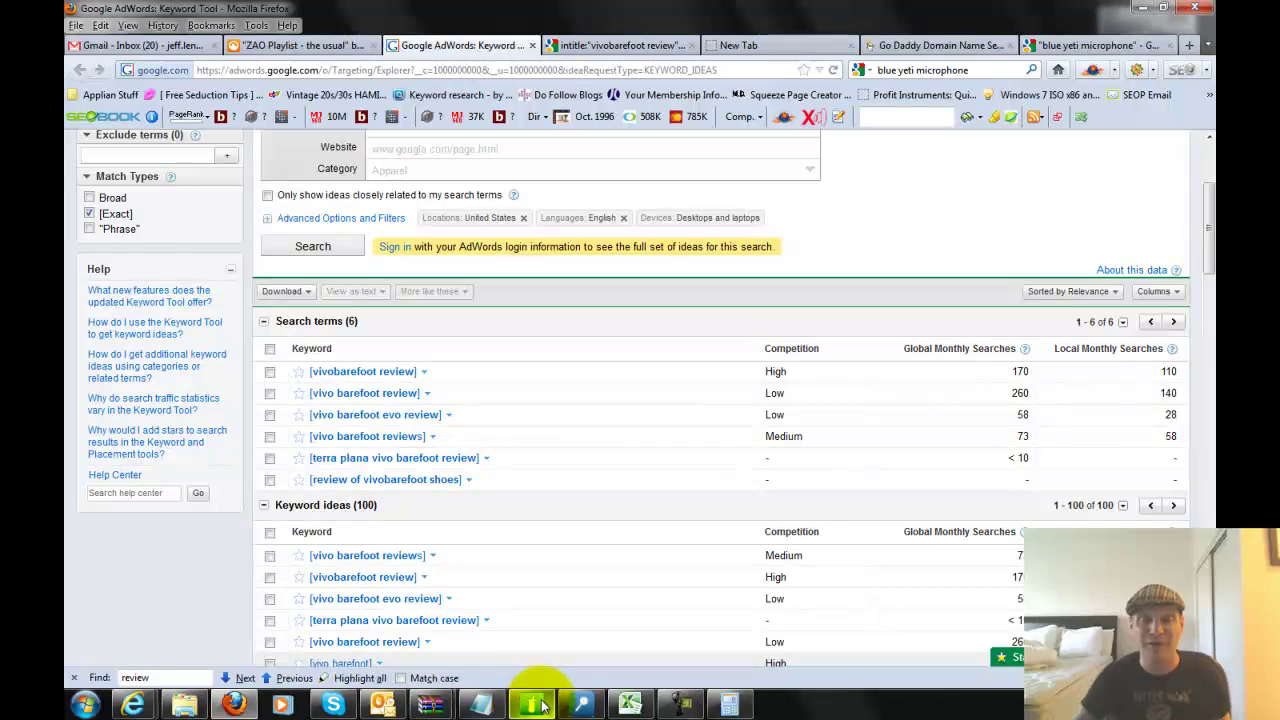
click(583, 705)
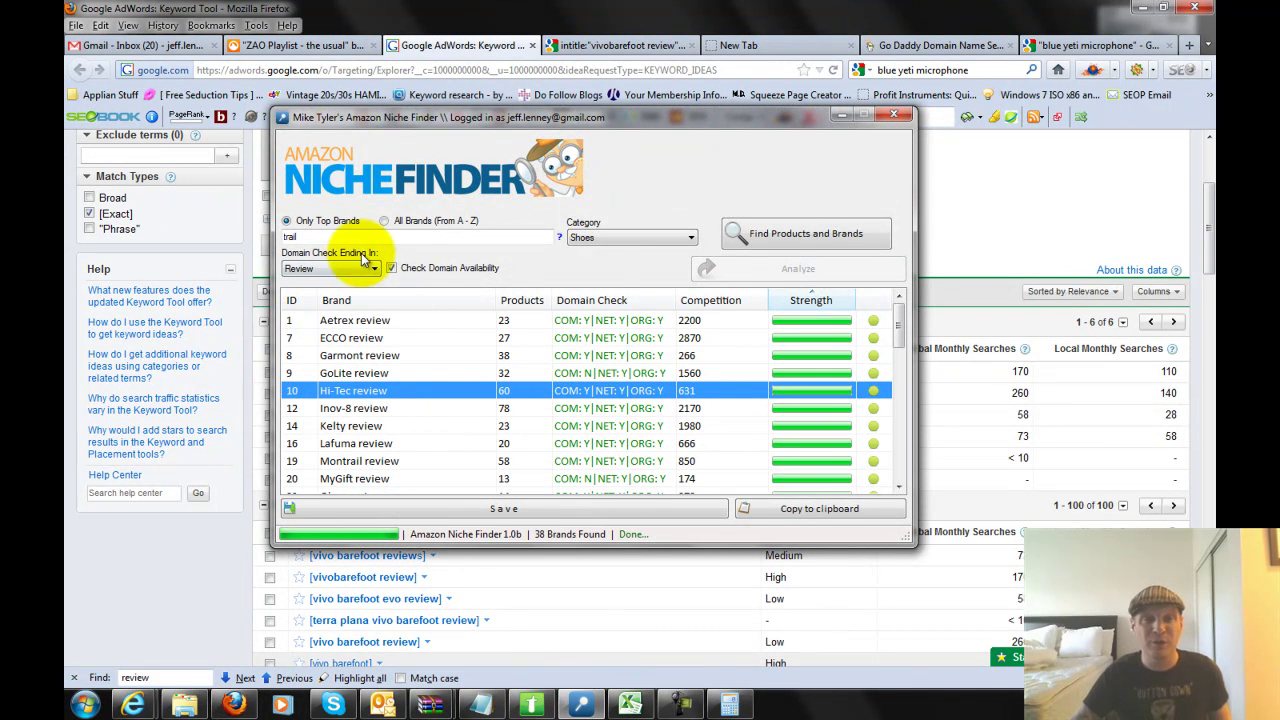
click(620, 238)
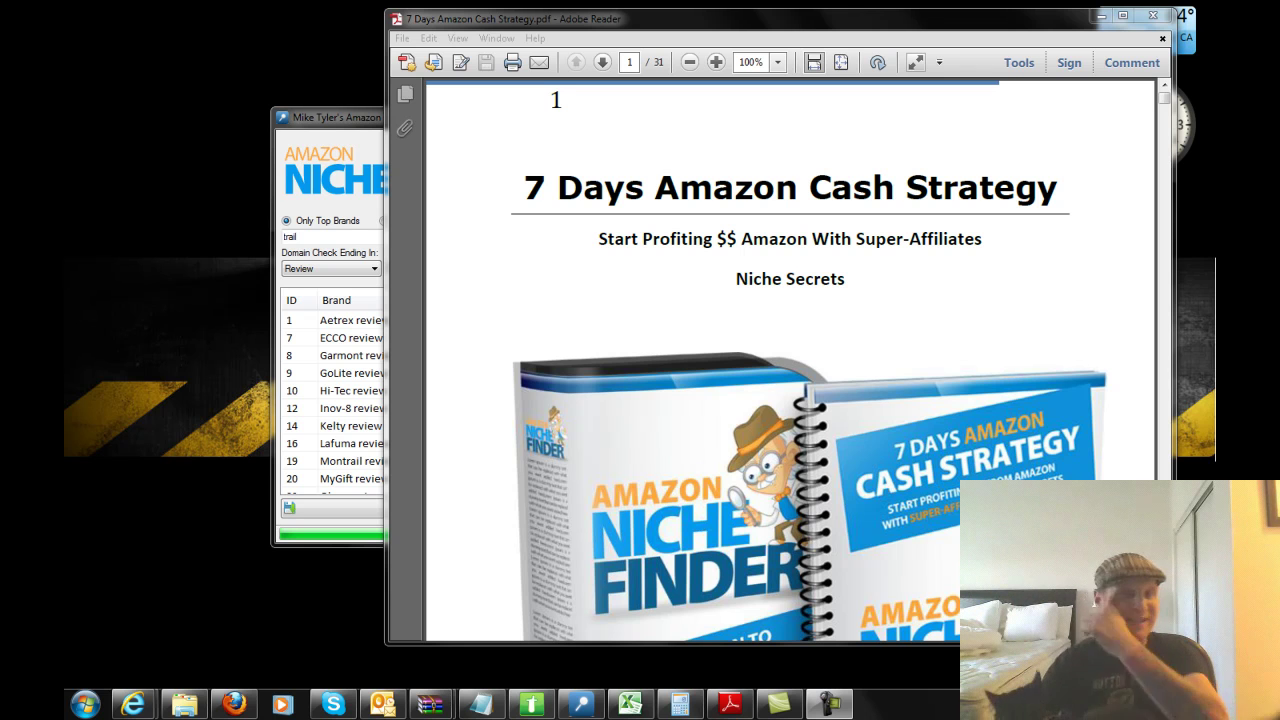
- Maximize the 7 Days Amazon Cash Strategy PDF and read through its domain, hosting and template advice up to page 12
click(1122, 15)
drag(1206, 87, 1180, 246)
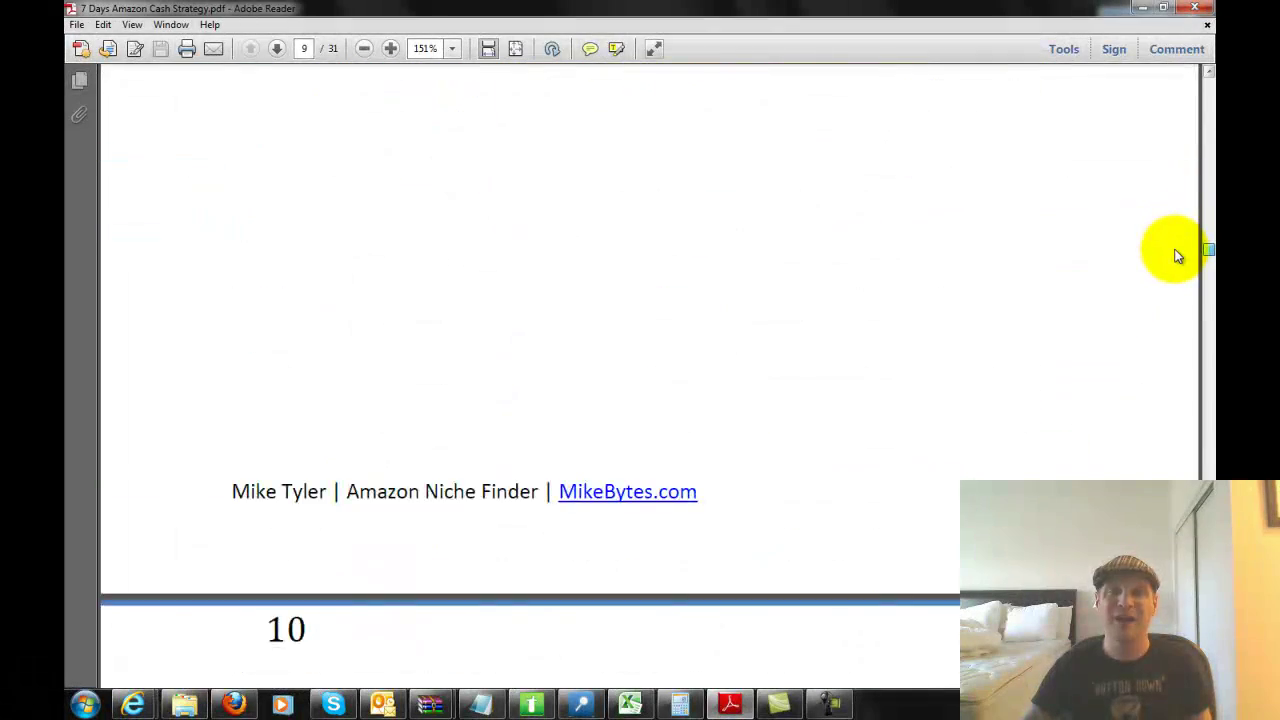
scroll(1175, 262, down, 5)
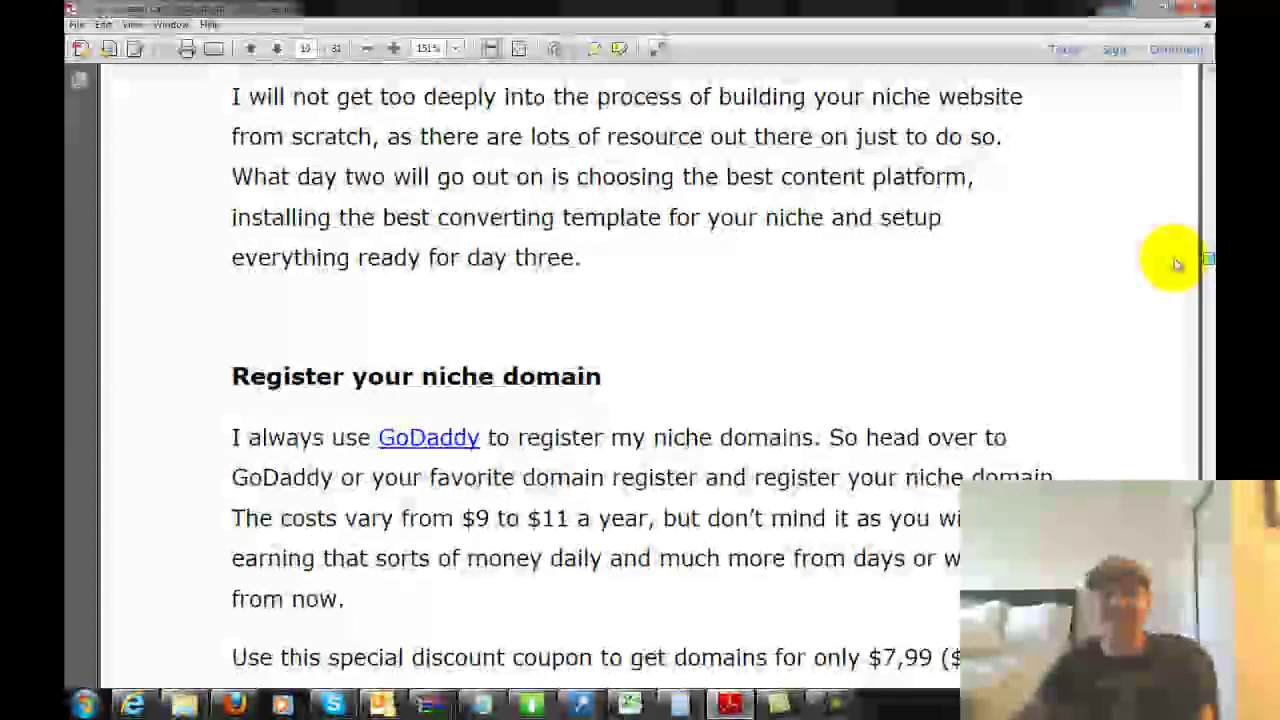
scroll(1173, 265, down, 8)
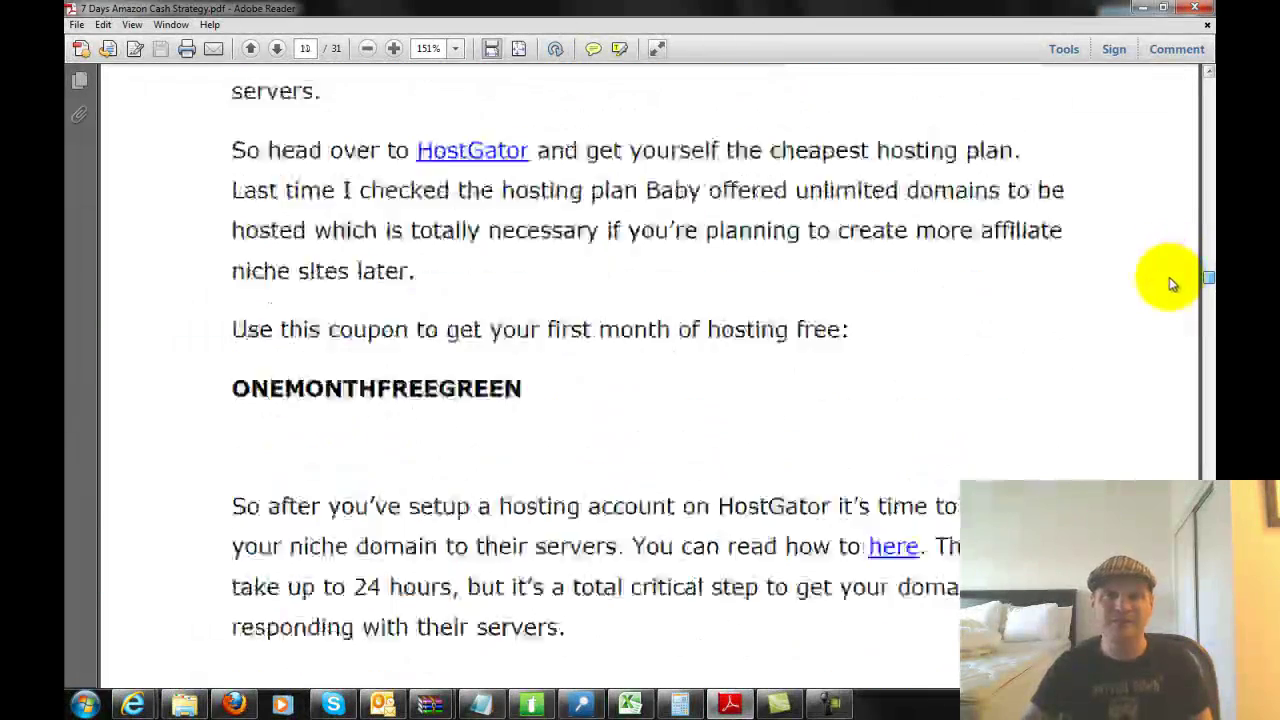
scroll(1170, 285, down, 8)
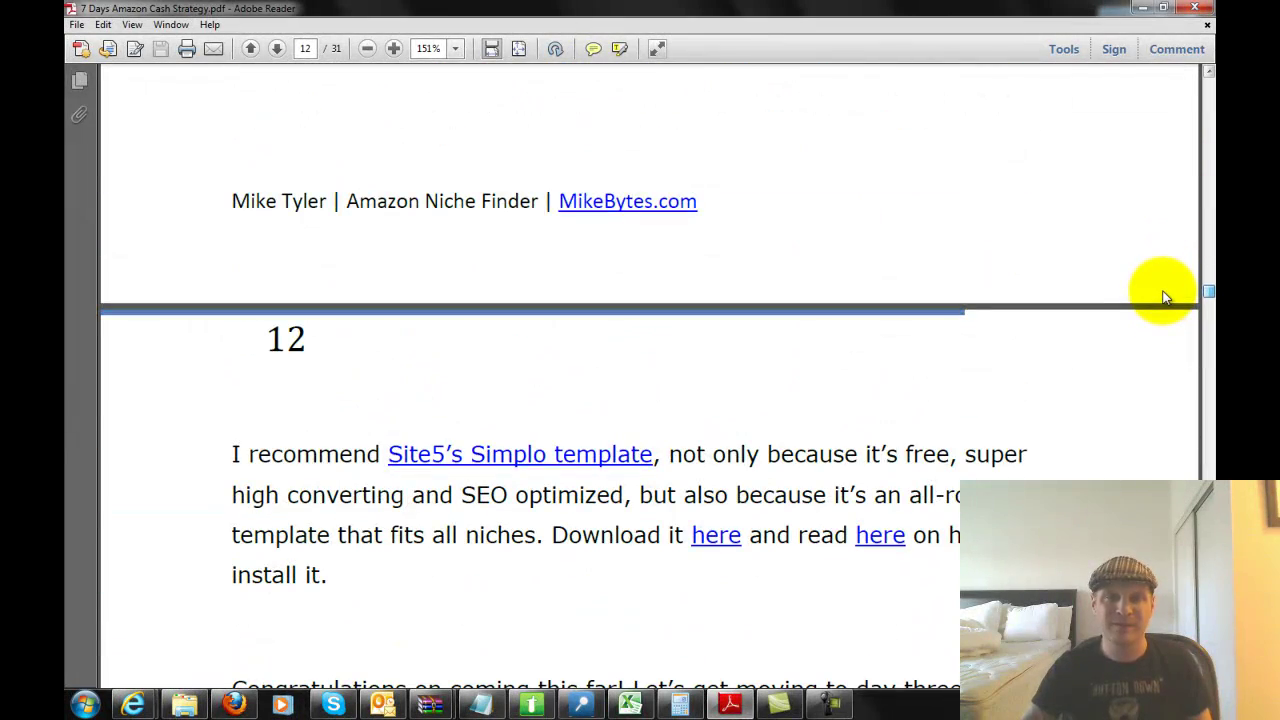
scroll(1157, 294, down, 1)
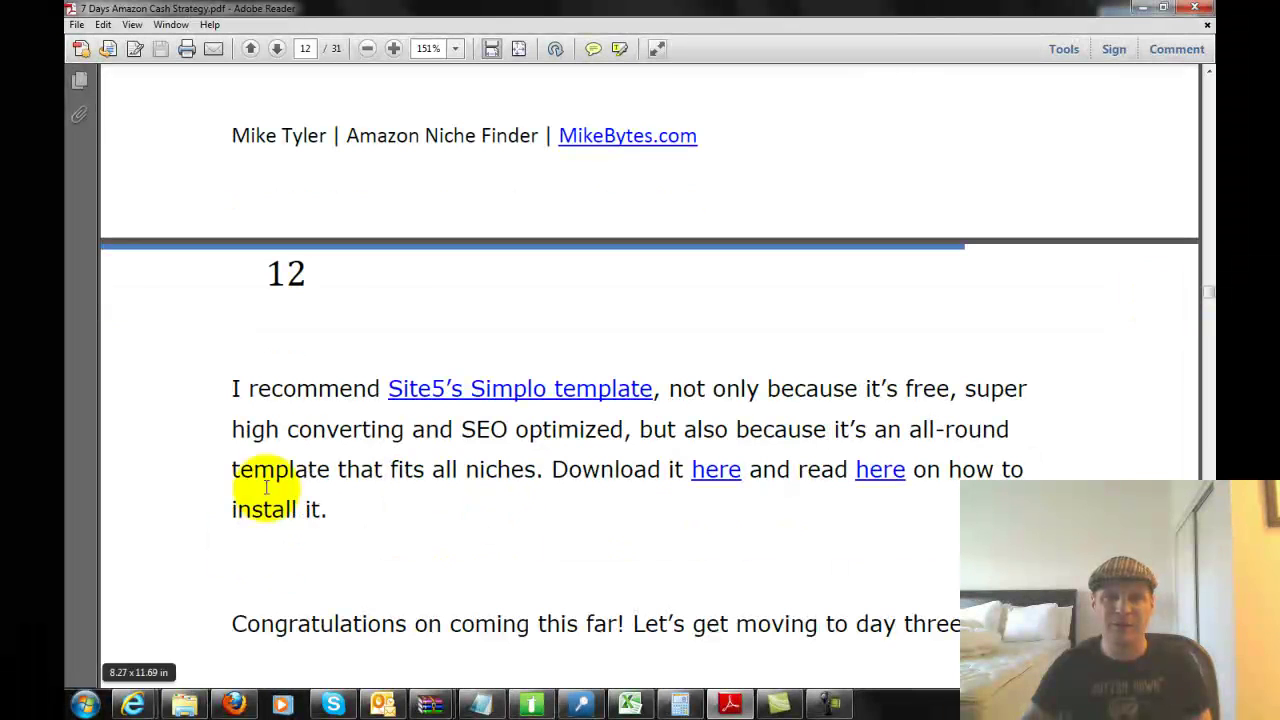
- Open the Site5's Simplo template link on page 12, allow the connection and look over the theme's demo page
click(436, 392)
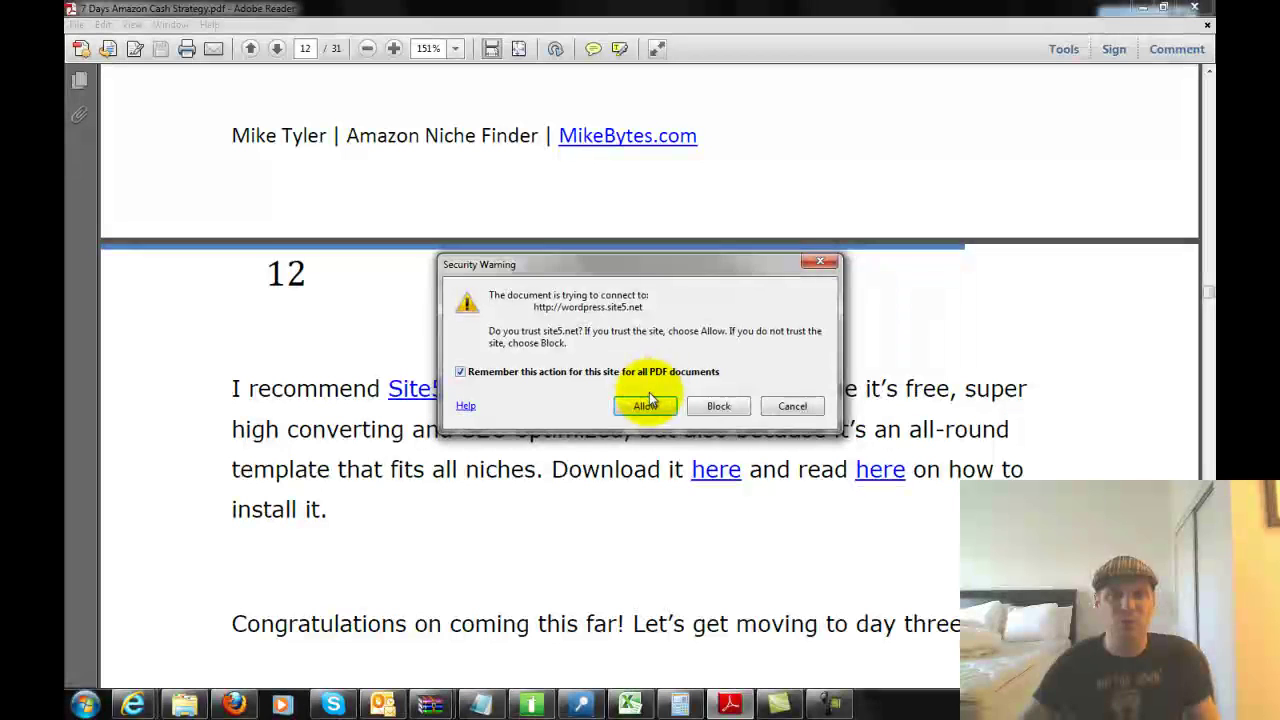
click(646, 404)
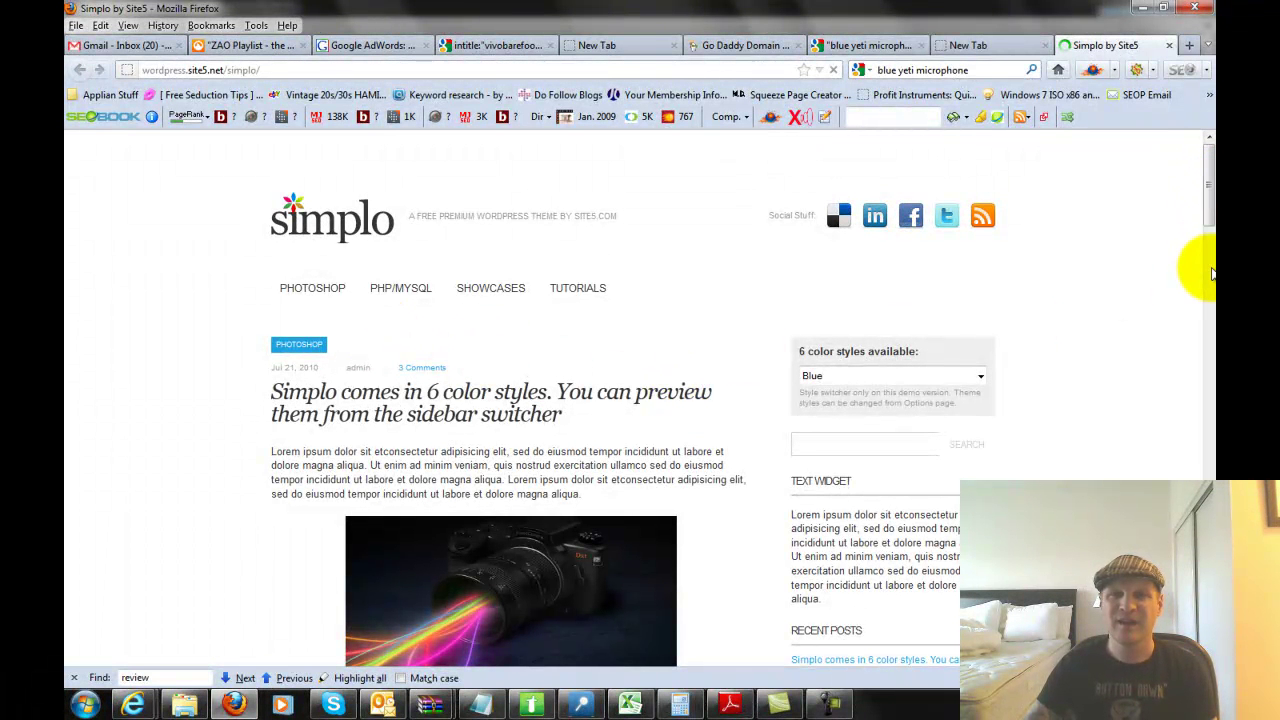
drag(1209, 286, 1209, 140)
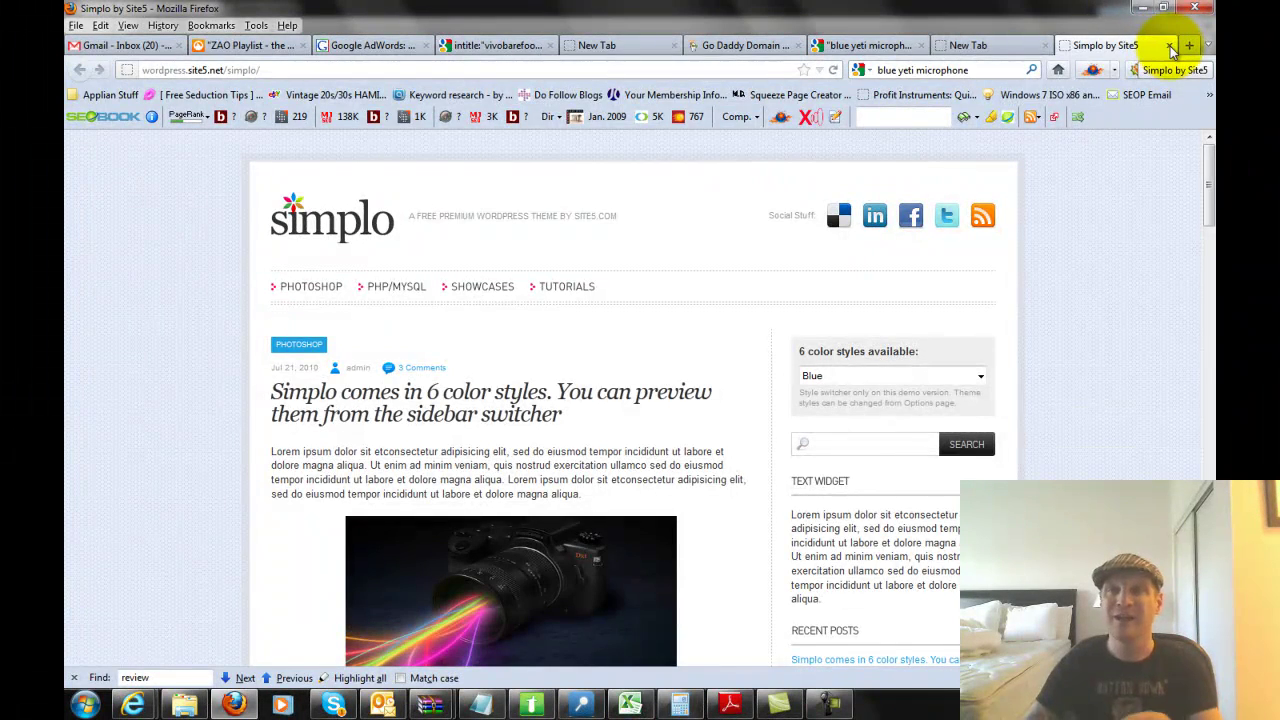
- Close the Simplo demo page, return to the strategy PDF and examine the annotated Crest 3D review site example on page 17
click(1170, 46)
click(1142, 8)
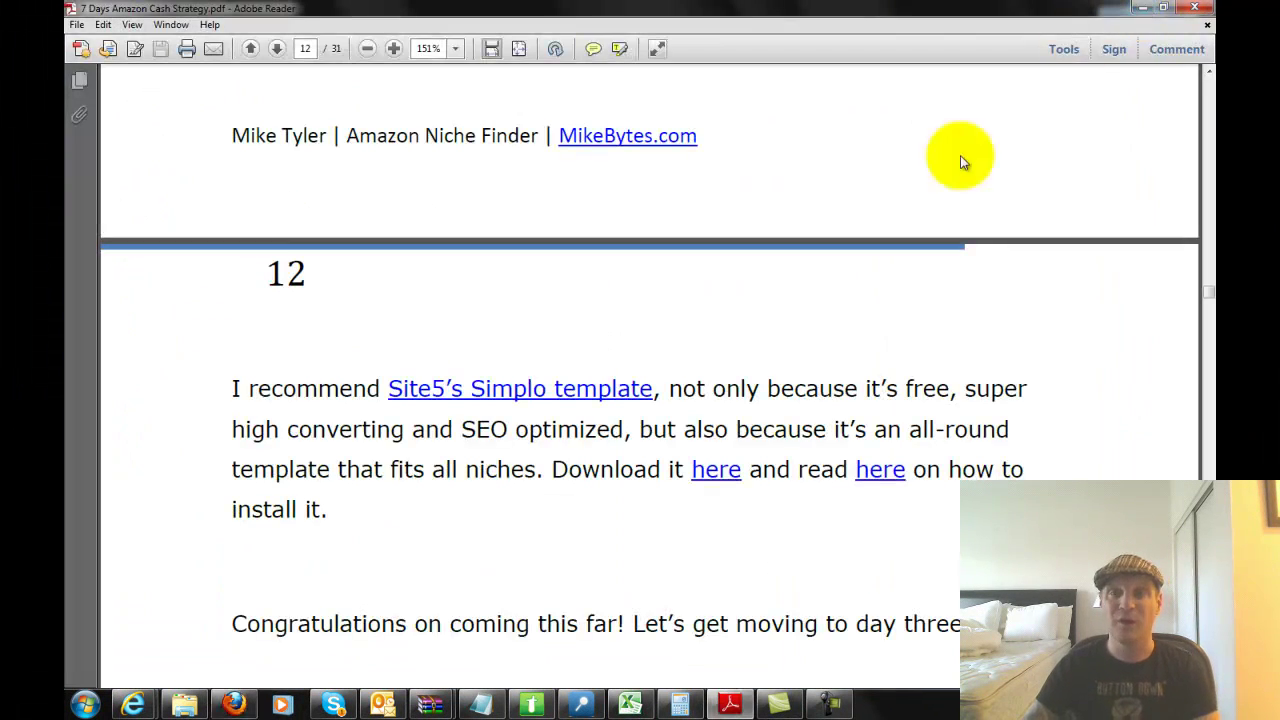
drag(1207, 292, 1186, 393)
scroll(1185, 387, up, 1)
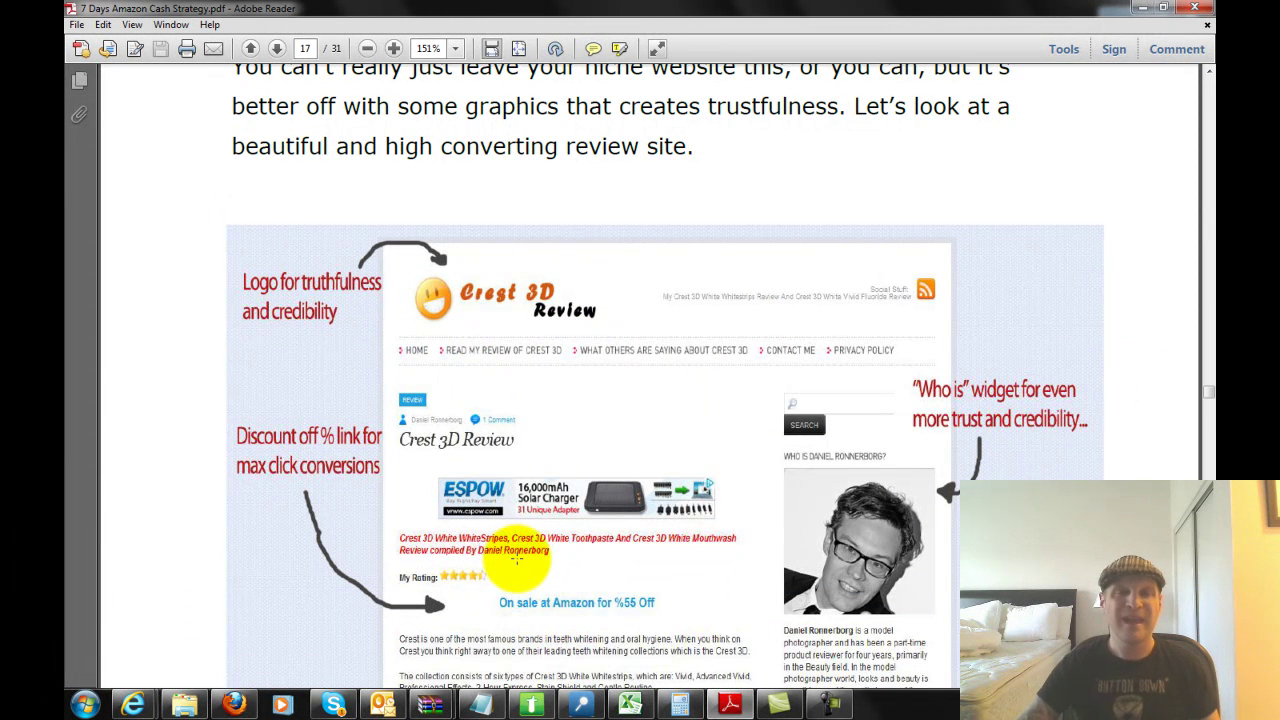
scroll(510, 560, down, 1)
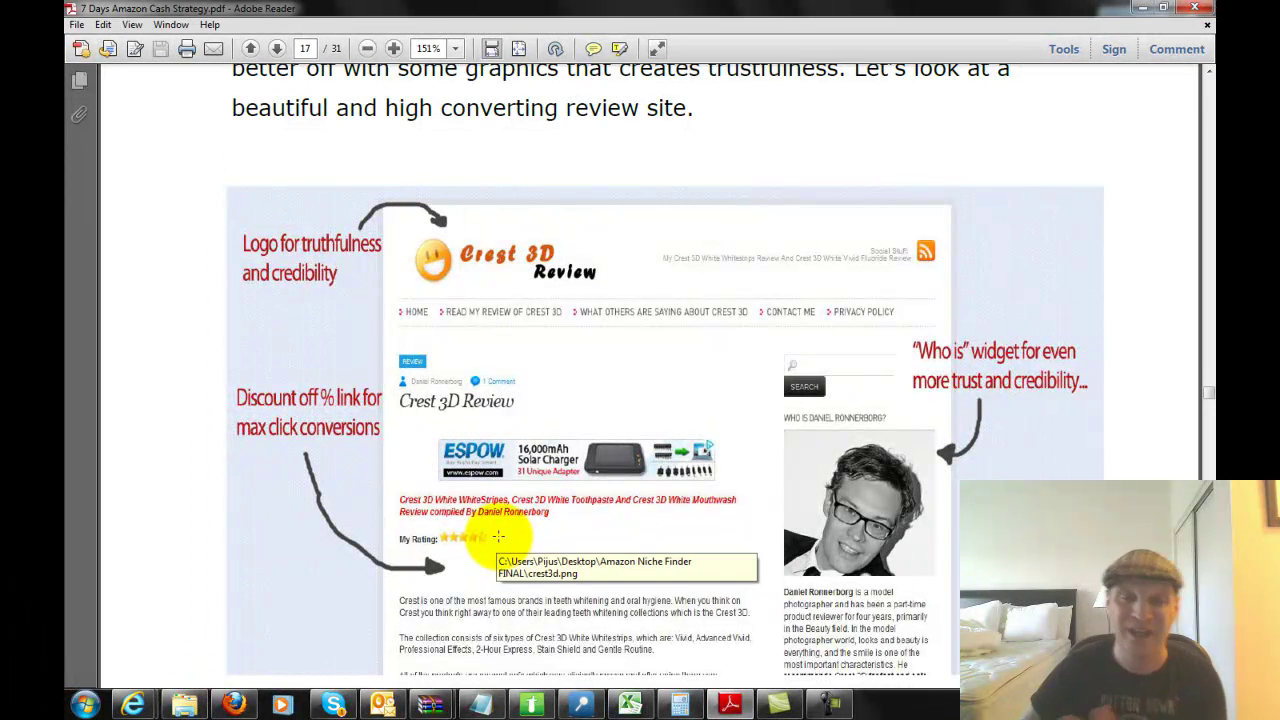
scroll(508, 550, down, 1)
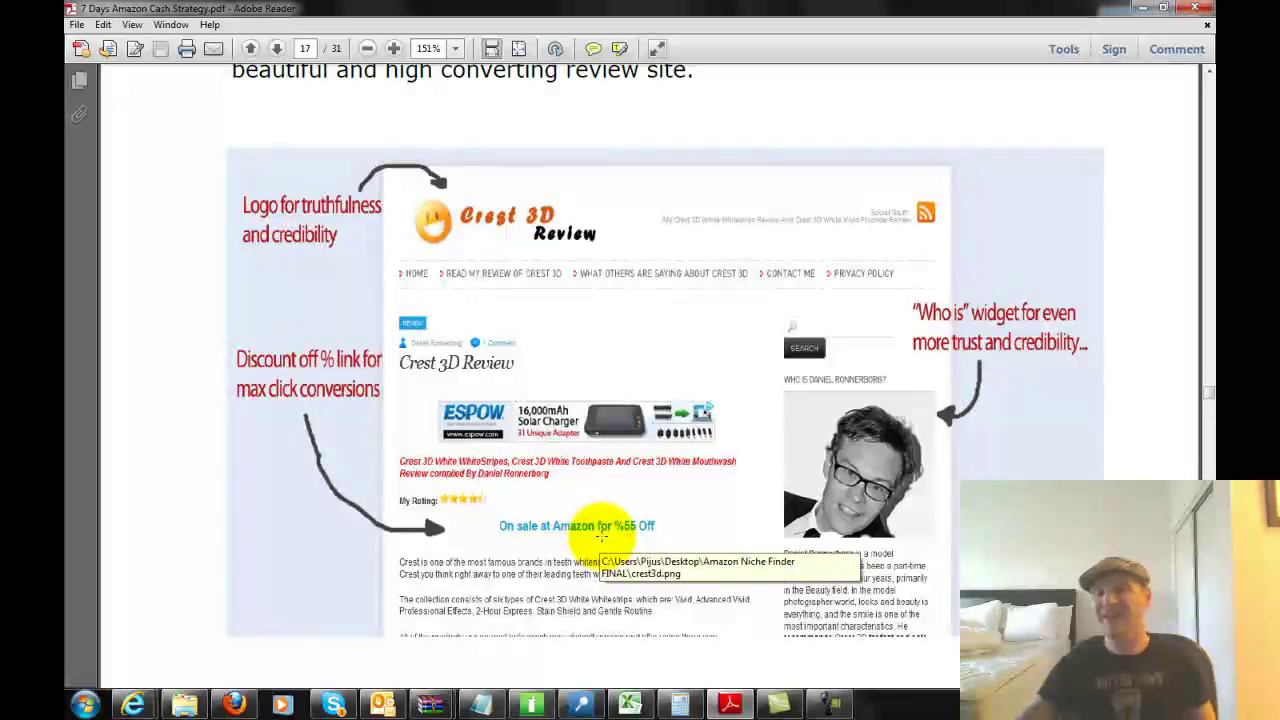
- Read the guide's Instant Backlink Magic instructions, EDU blog commenting advice and discount offer on pages 24 and 25
click(1208, 401)
drag(1208, 401, 1174, 478)
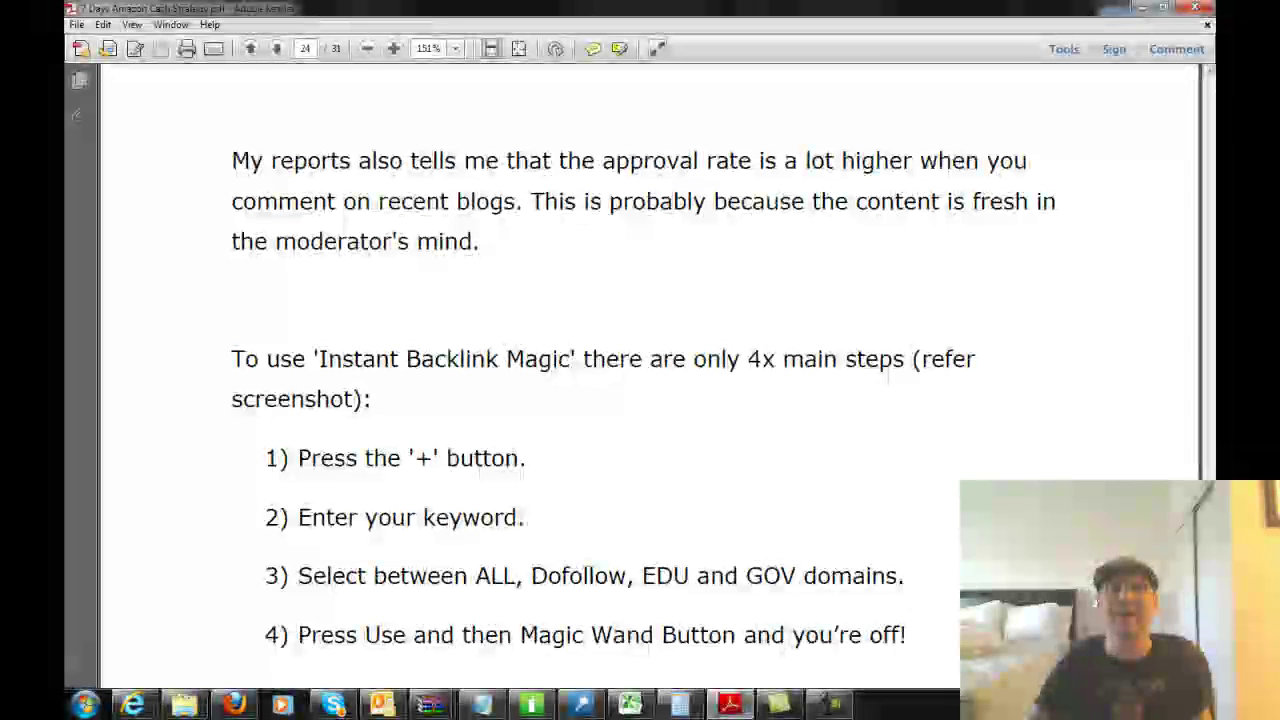
scroll(650, 400, down, 10)
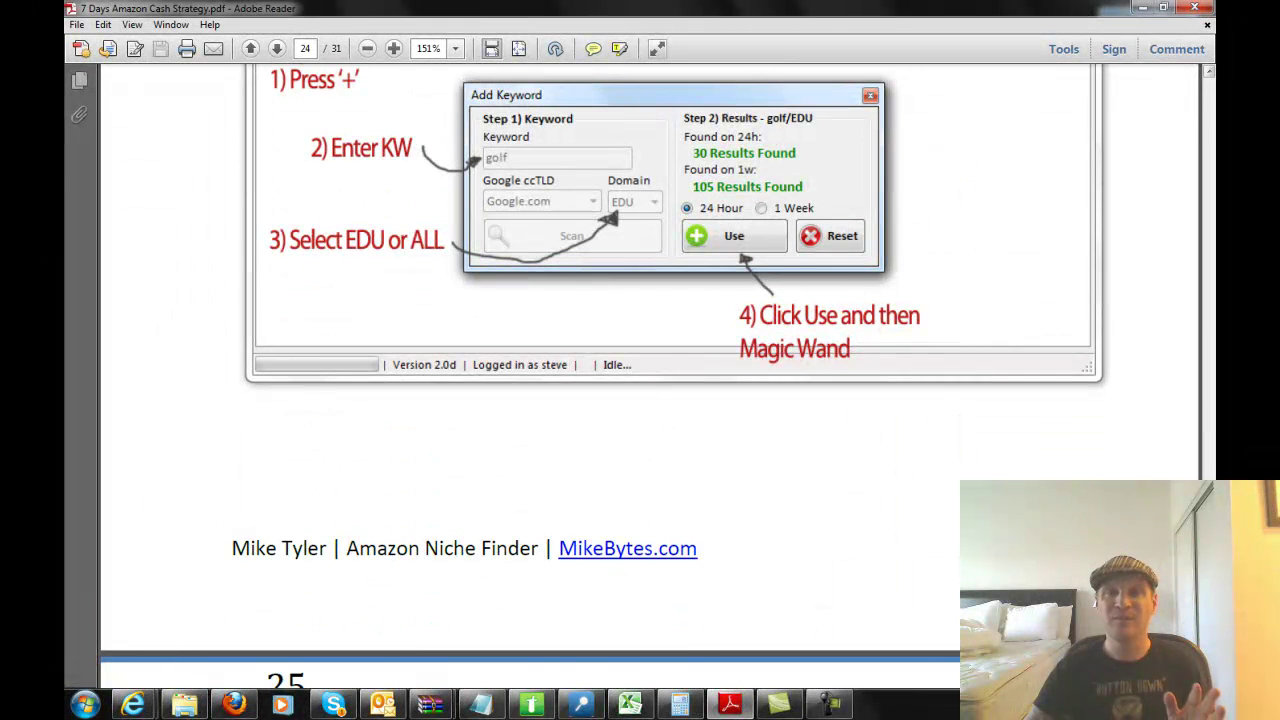
scroll(650, 400, up, 5)
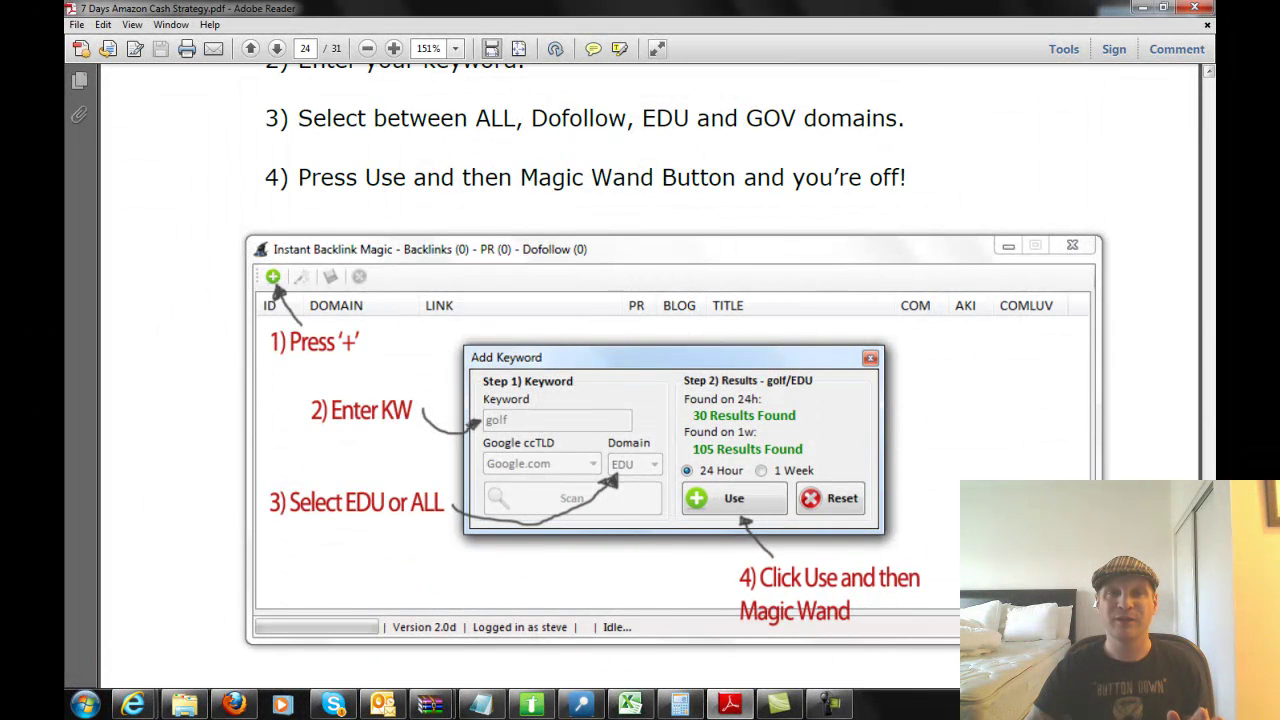
scroll(650, 400, down, 20)
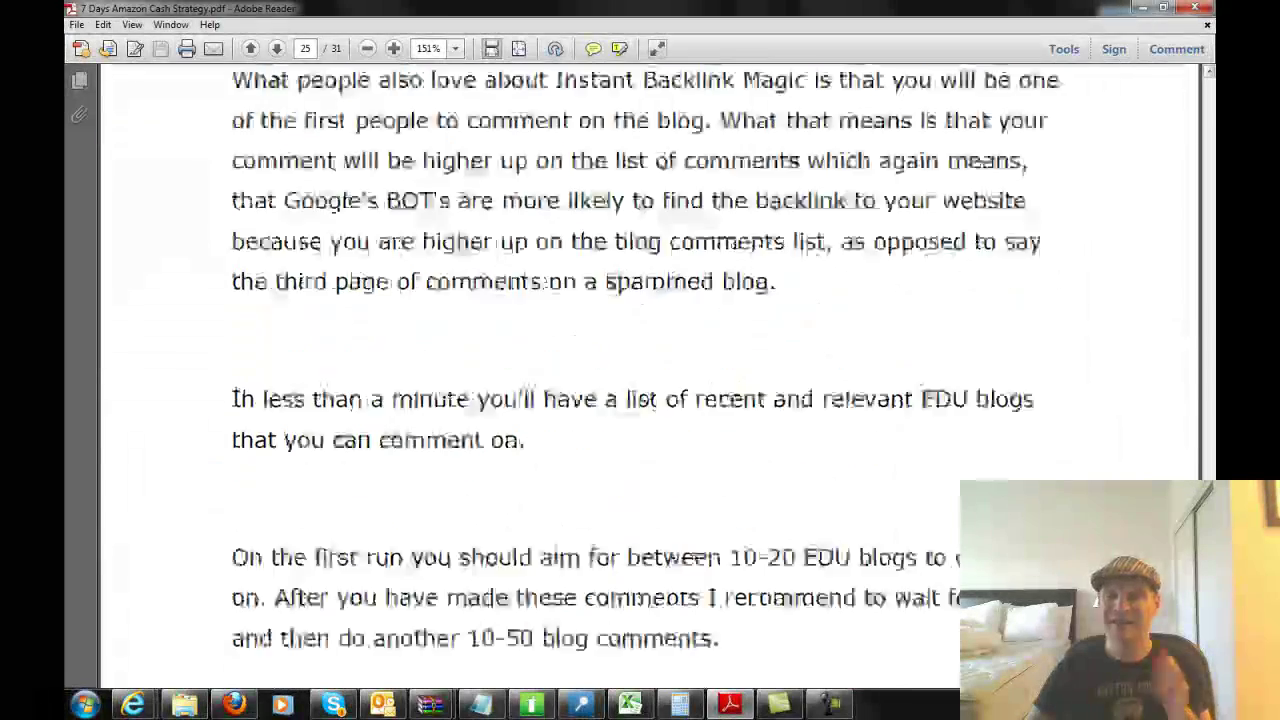
scroll(650, 400, down, 8)
scroll(650, 400, down, 4)
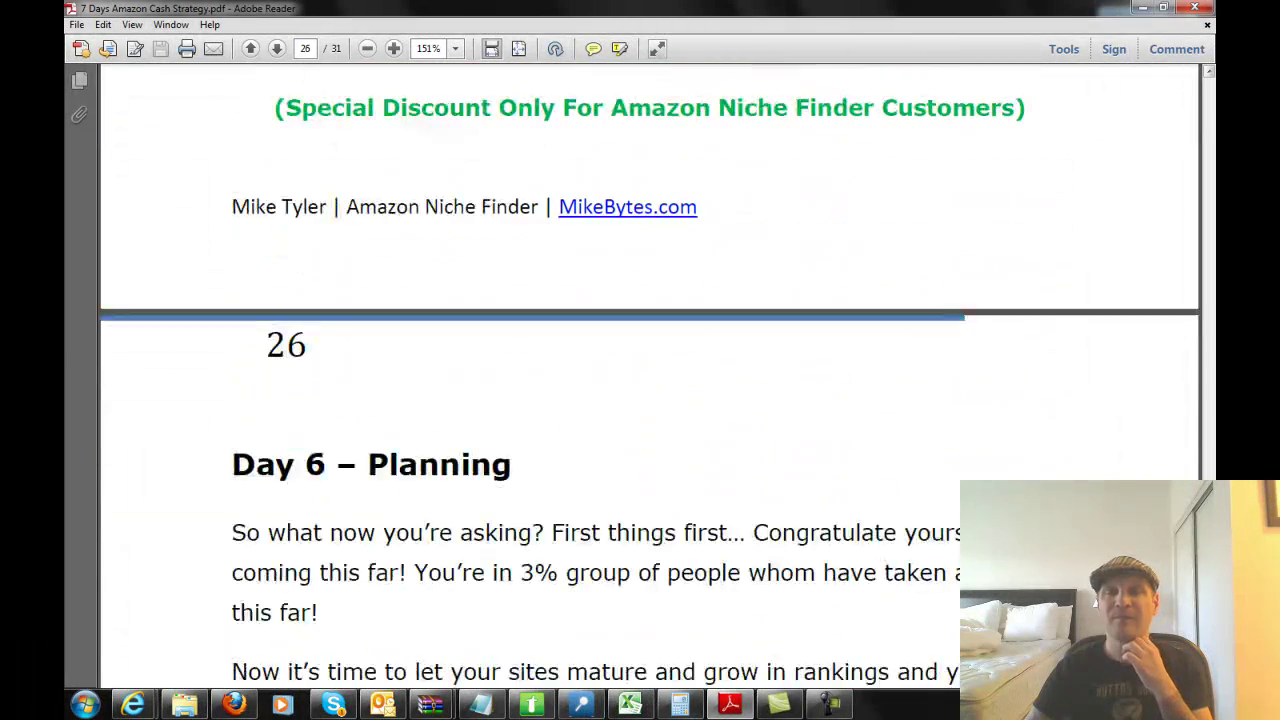
scroll(650, 400, up, 20)
scroll(650, 400, down, 11)
scroll(650, 400, down, 5)
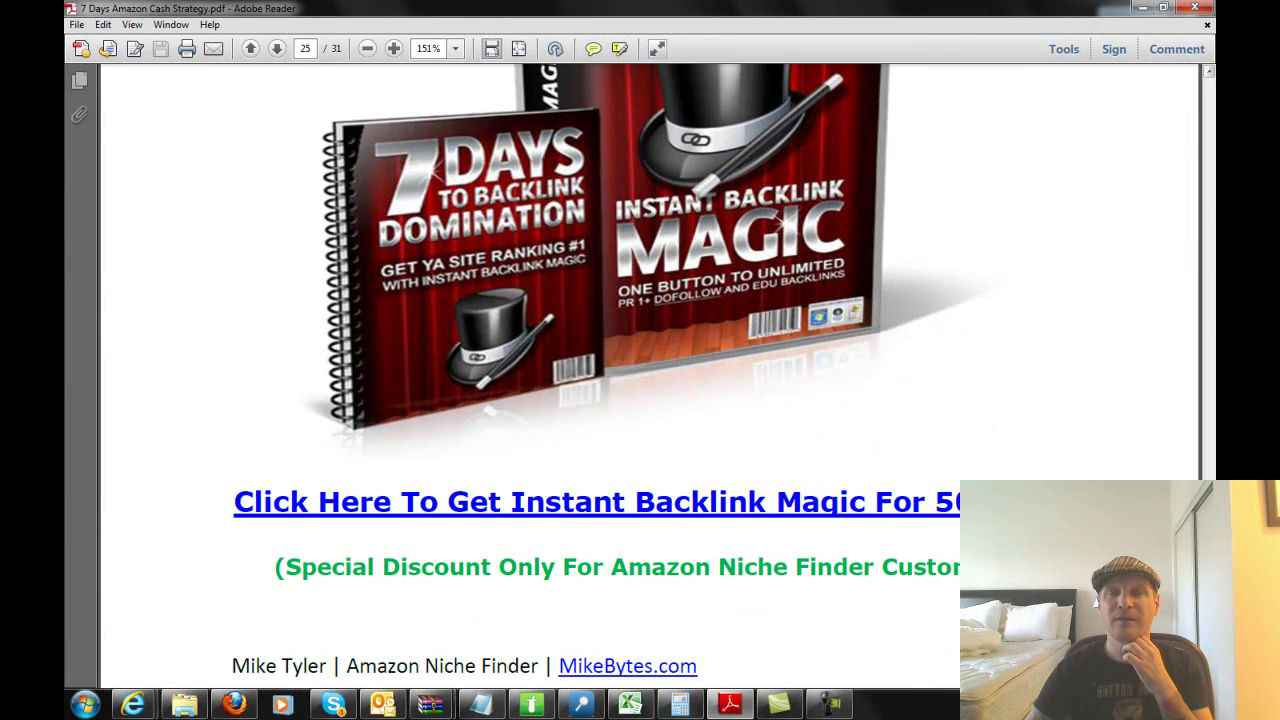
- Read through the Day 7 day-by-day summary and Amazon Associates extras up to page 30, and close the PDF
scroll(650, 400, down, 20)
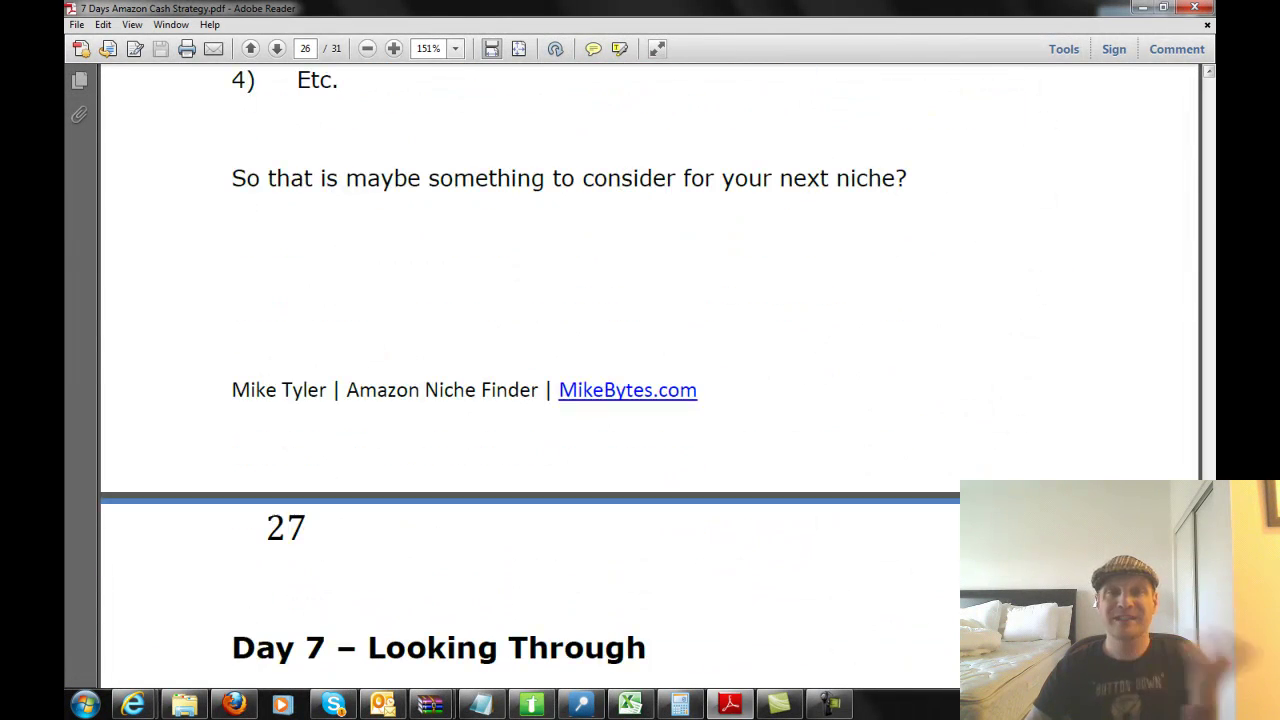
scroll(650, 400, down, 20)
scroll(650, 400, up, 12)
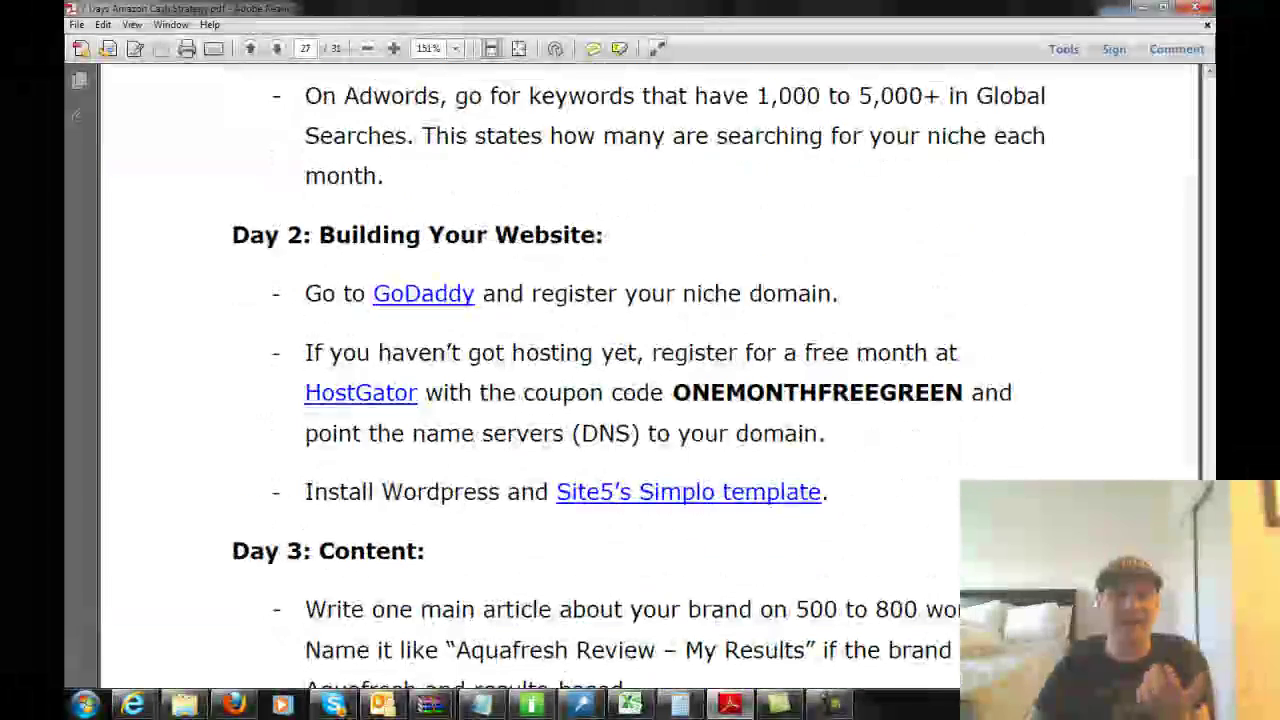
scroll(650, 400, down, 7)
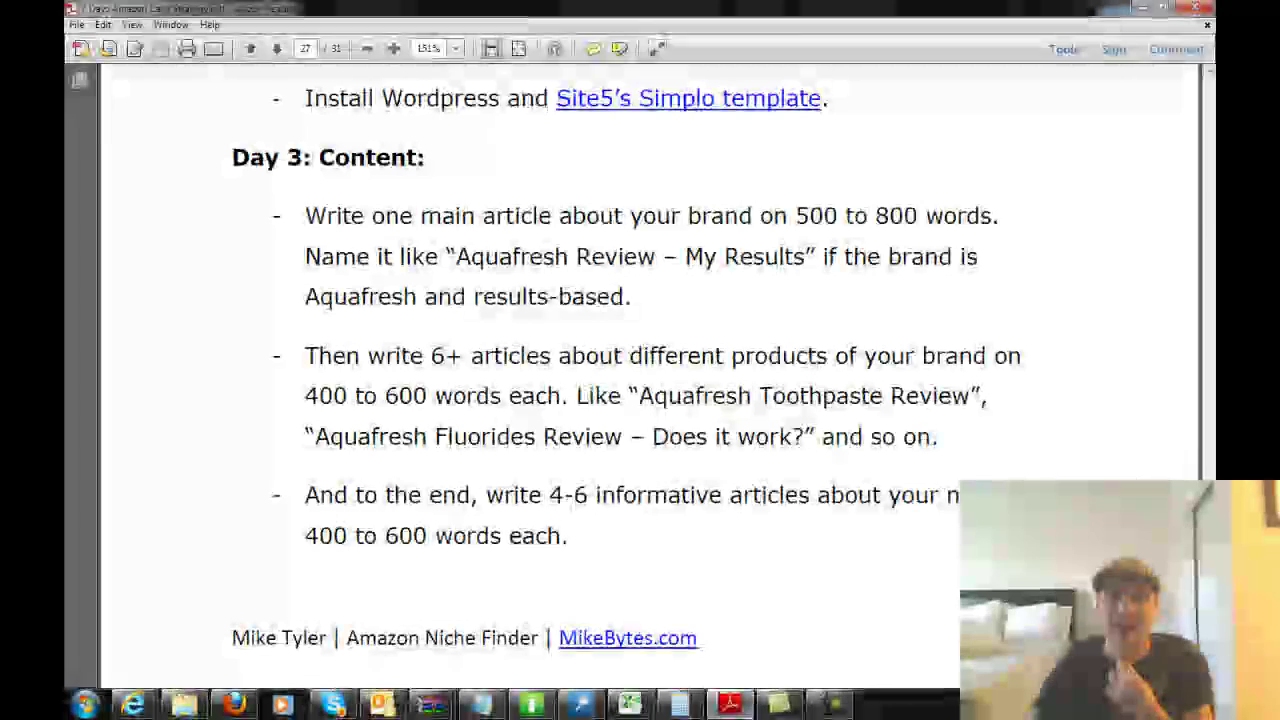
scroll(650, 400, down, 12)
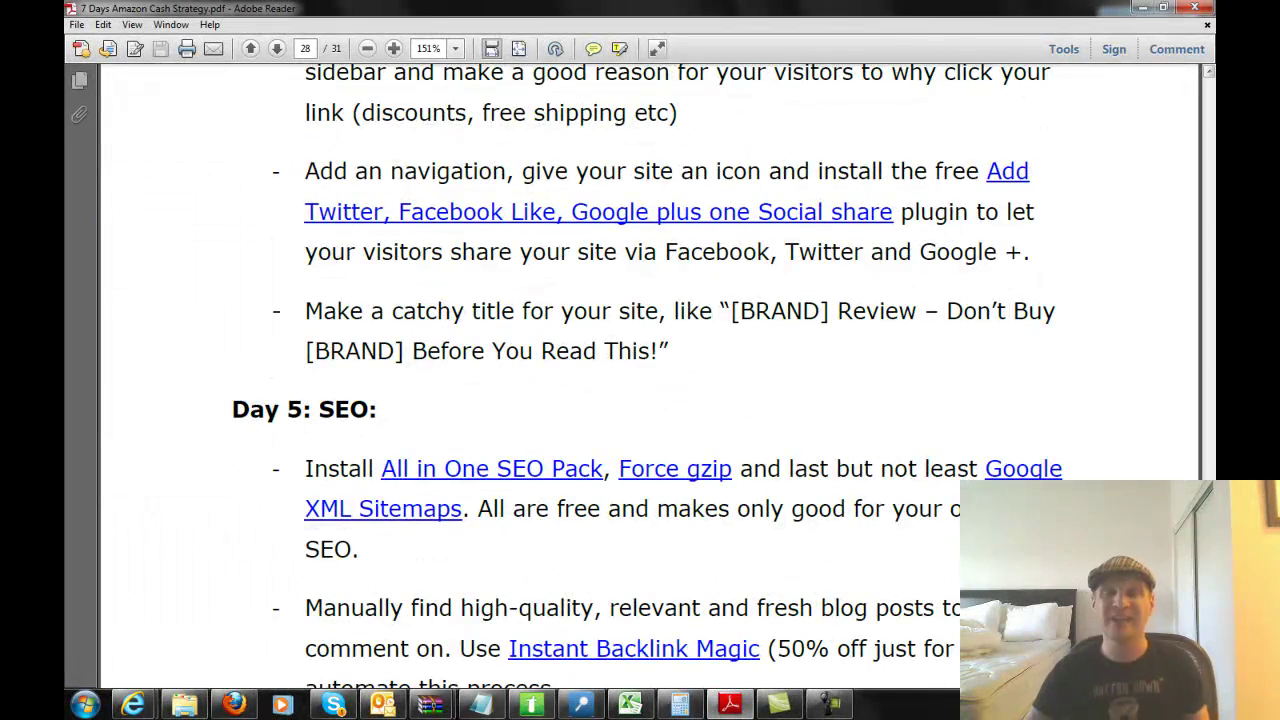
scroll(650, 400, down, 11)
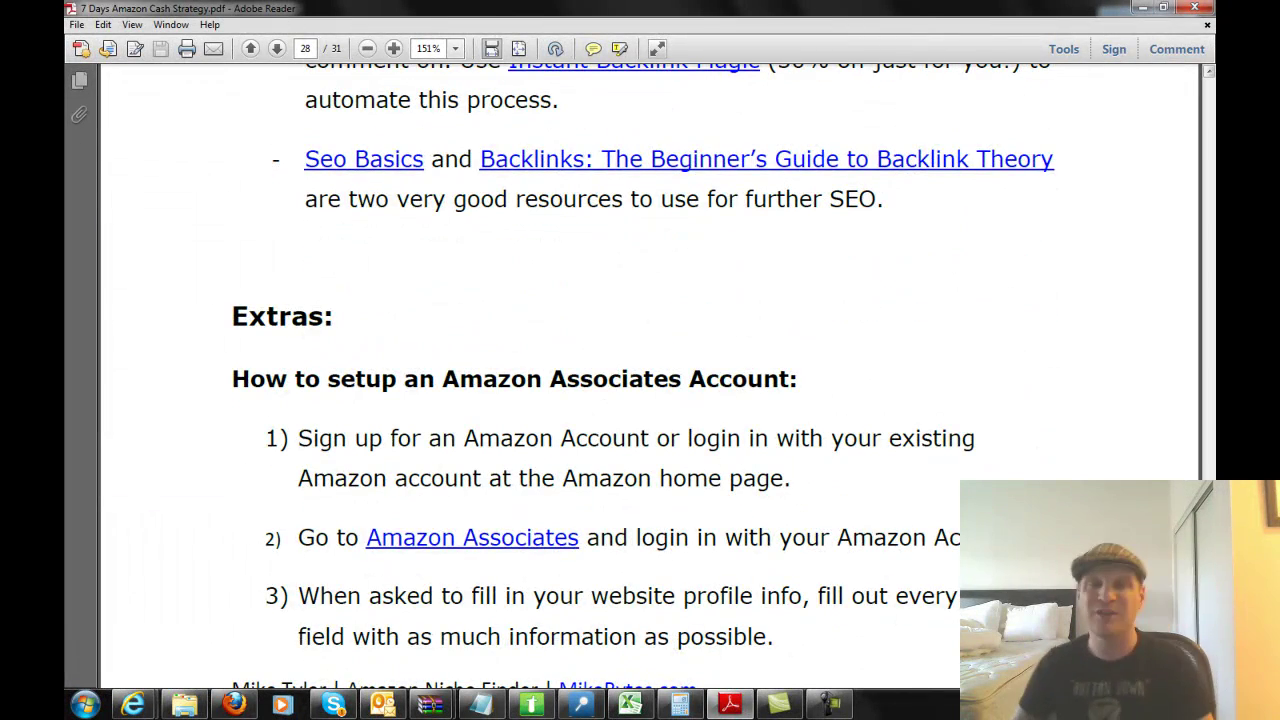
scroll(1108, 152, down, 20)
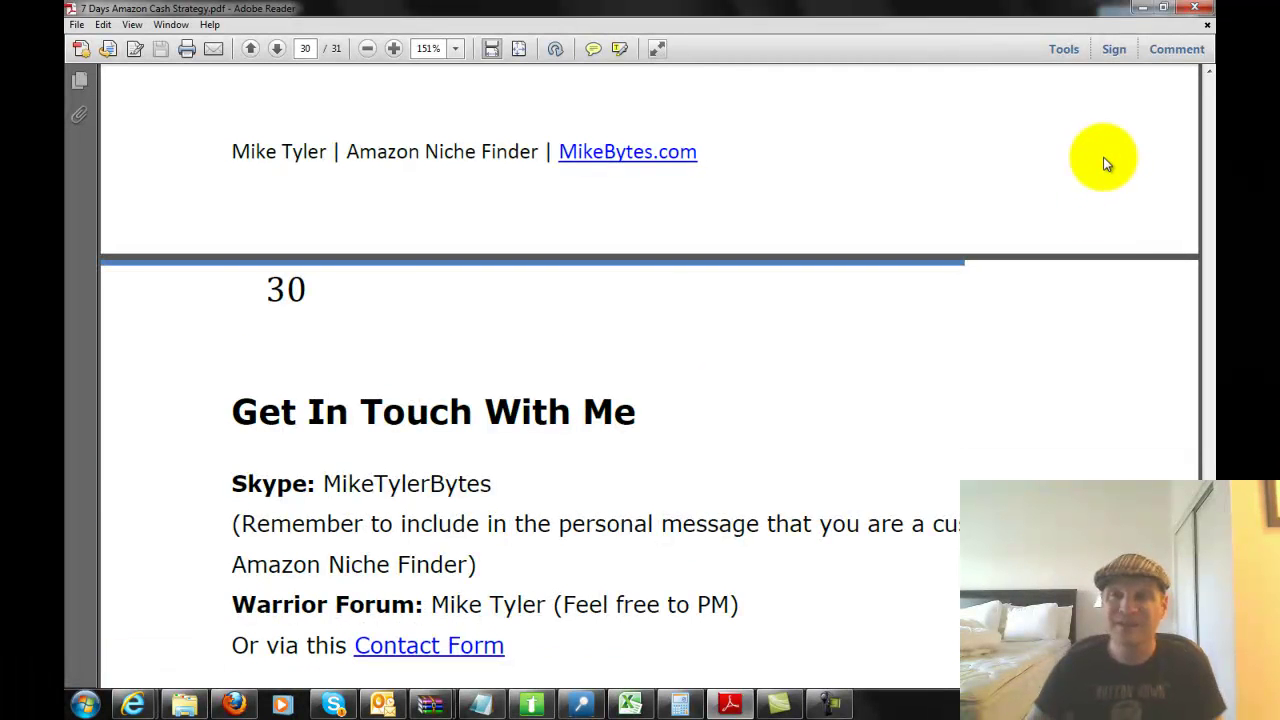
click(1194, 7)
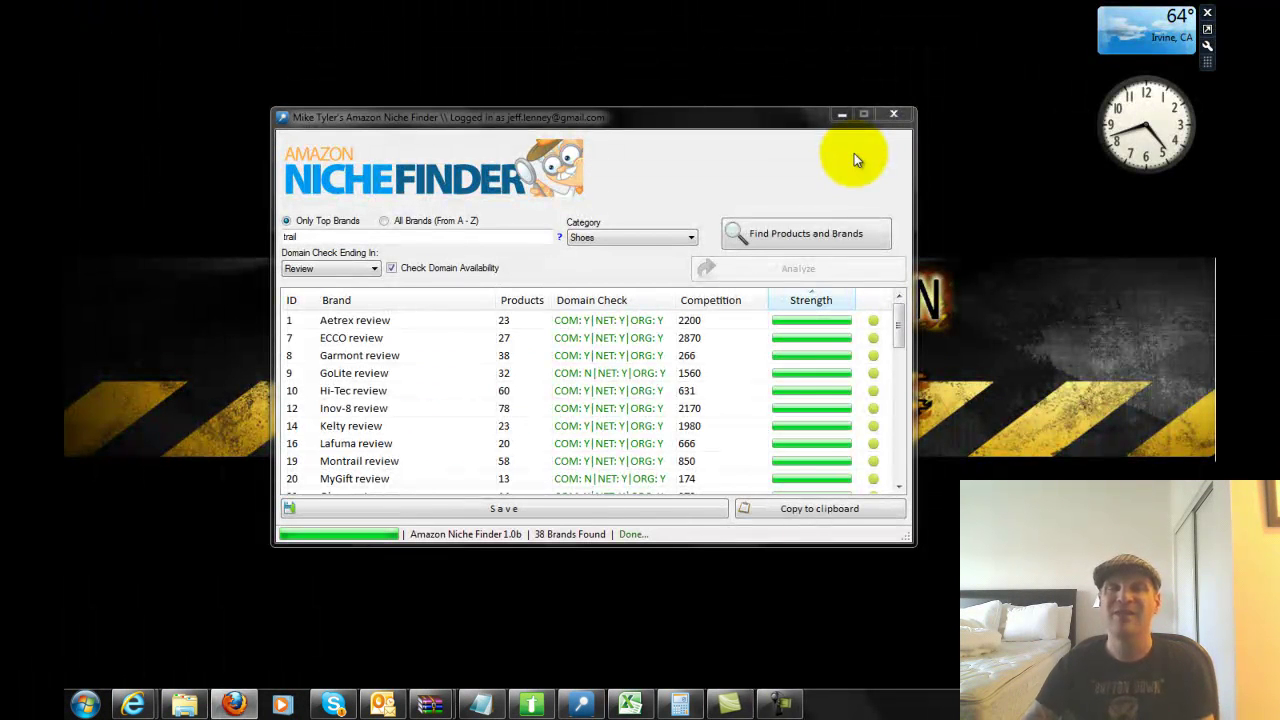